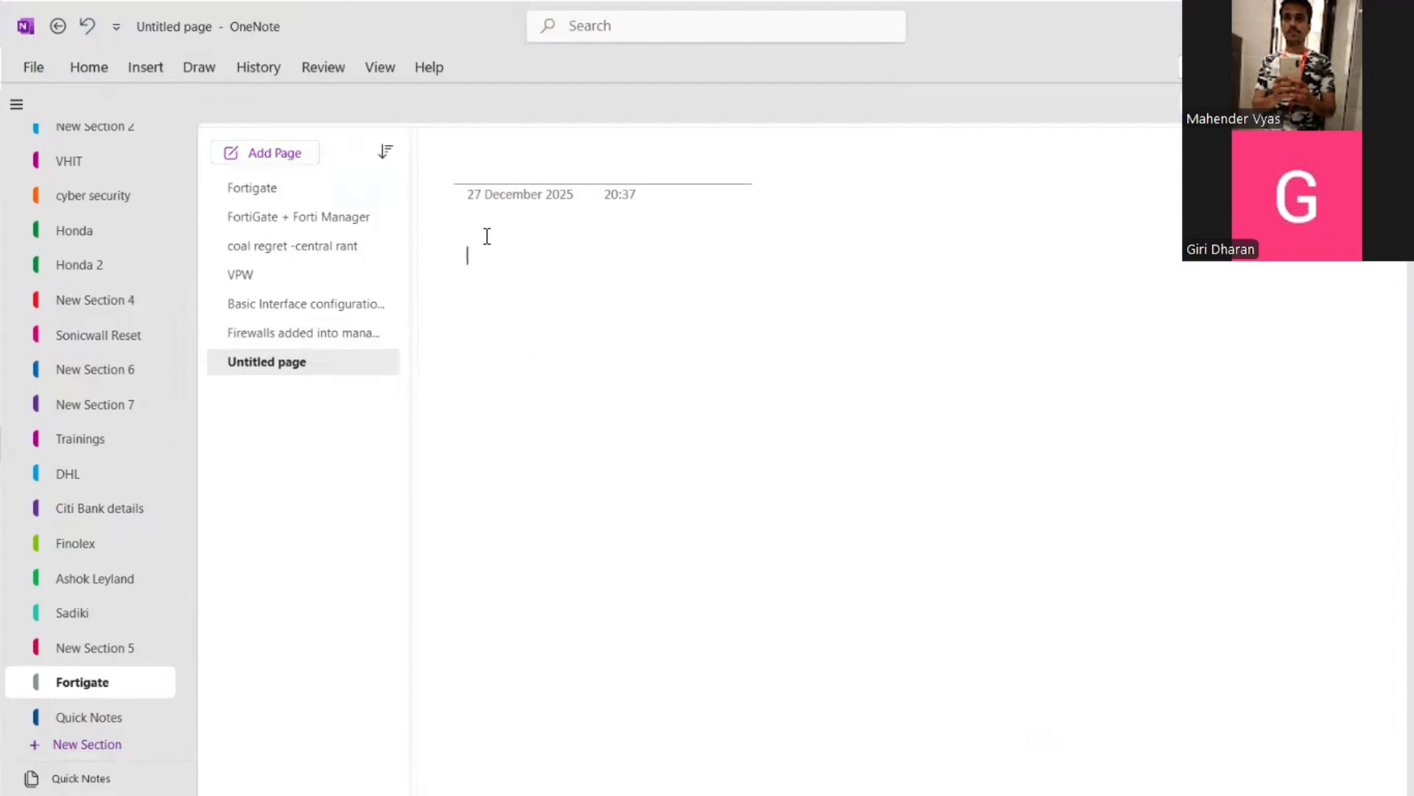
Enter "VPN configuration via fortimanager" as the heading text on the blank page.
type("VPN configuration")
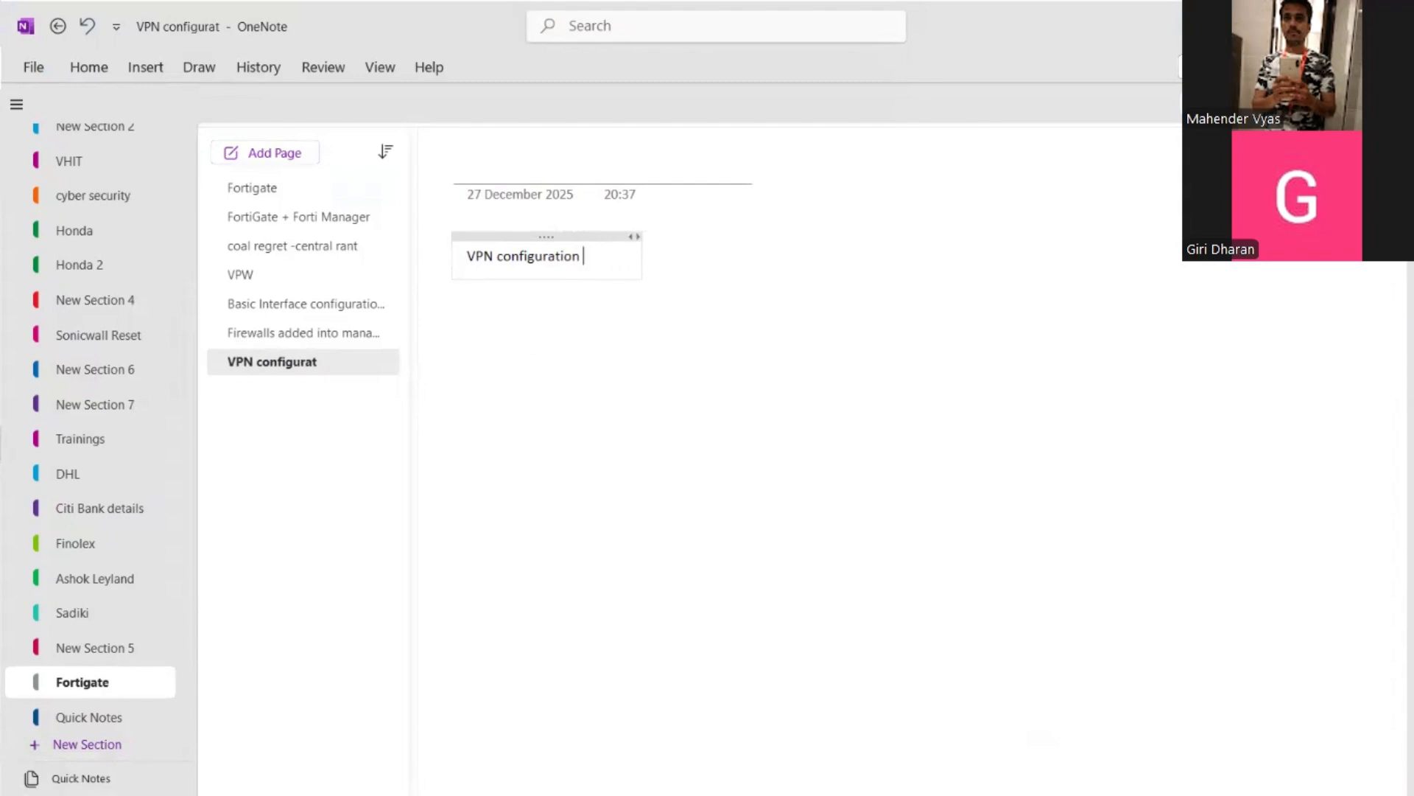
type(" via fortimanager")
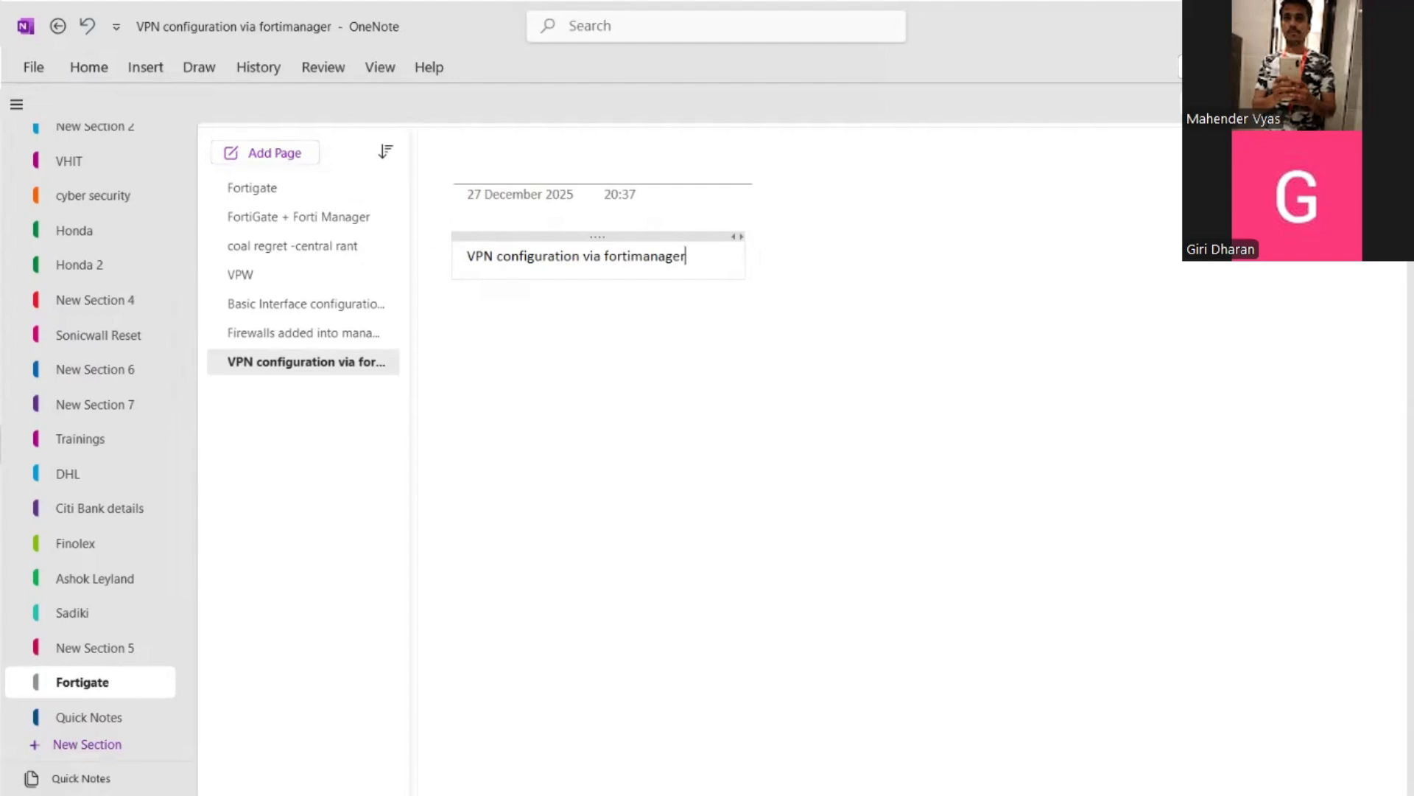
key("alt+Tab")
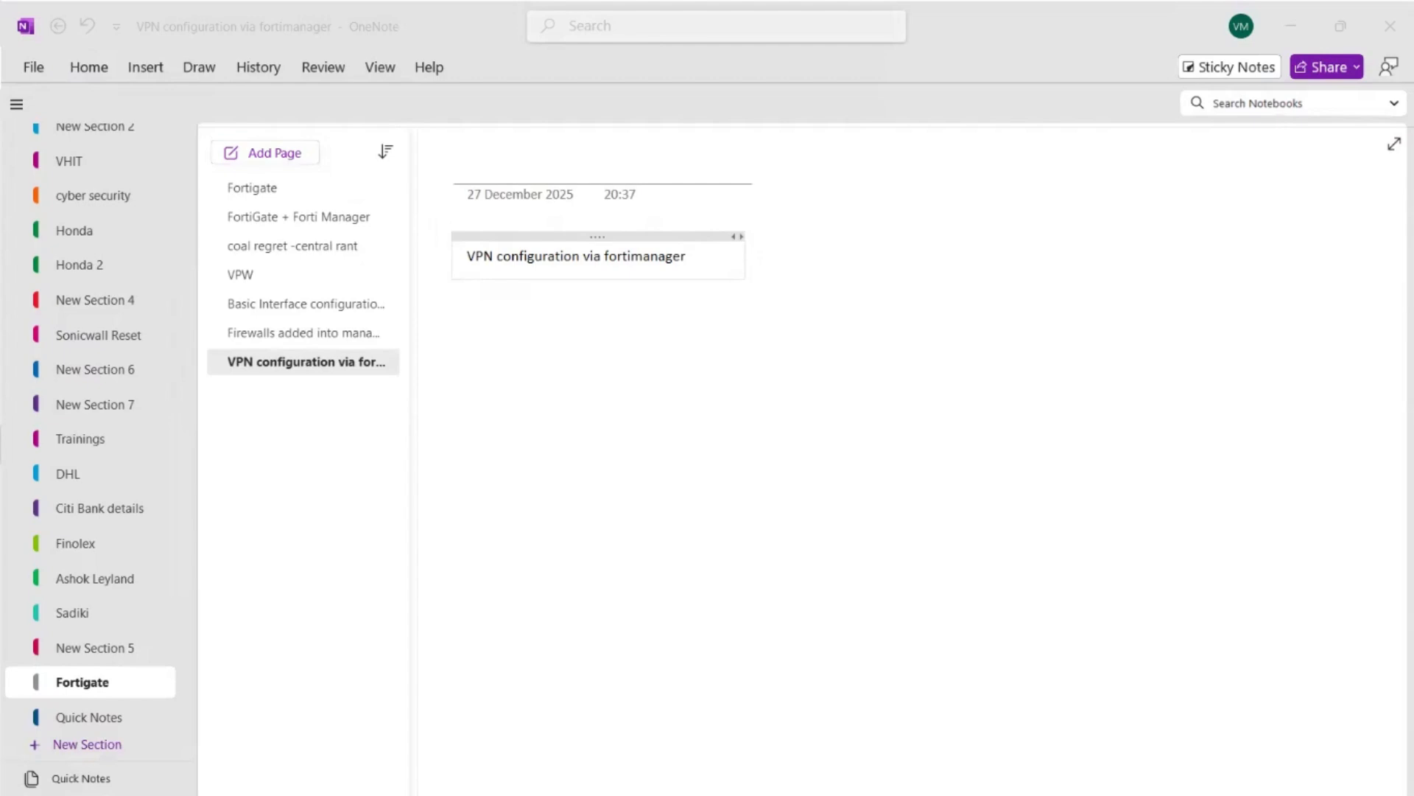
Add the lines "VPN phase 1" and "VPN phase 2" below the heading in the same note.
left_click(470, 370)
key("BackSpace")
key("BackSpace")
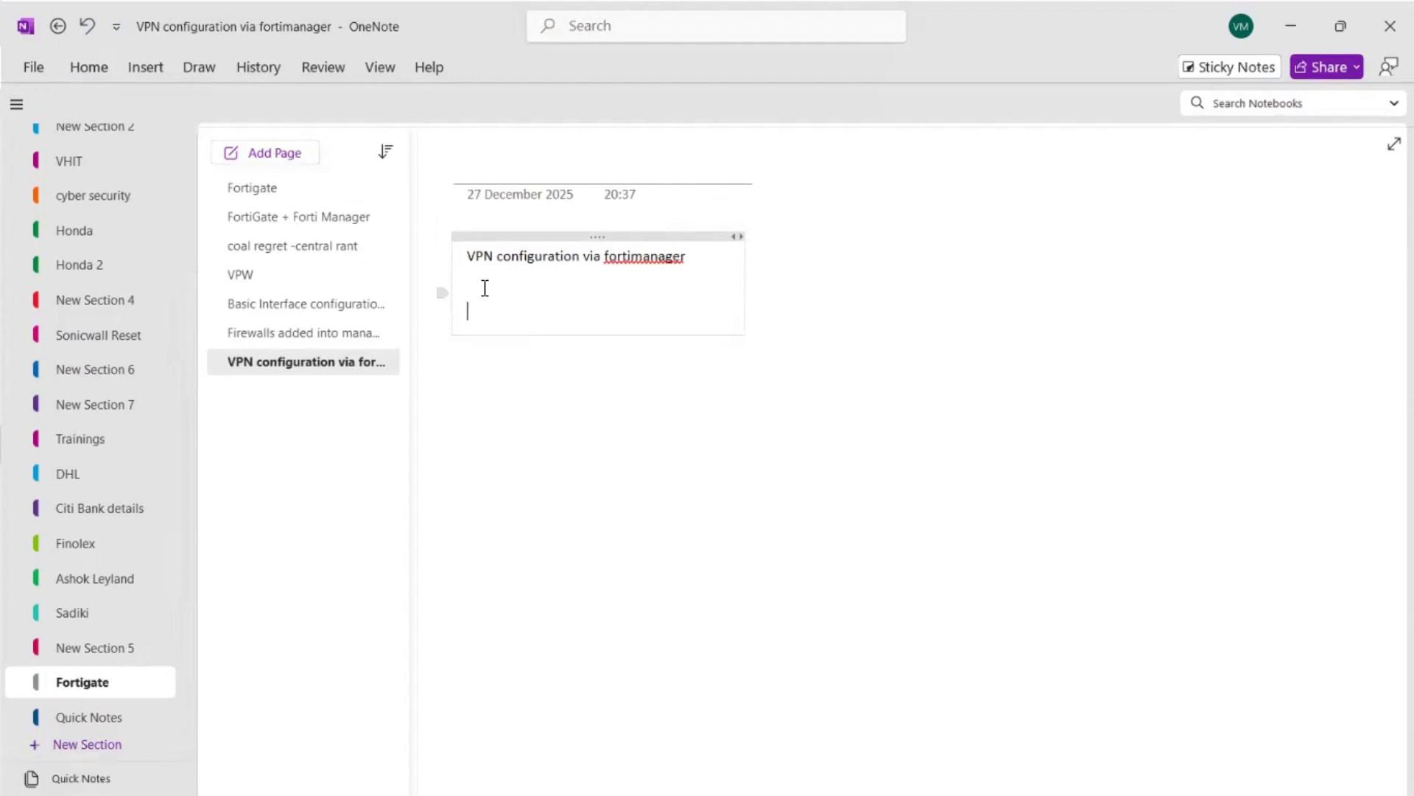
type("VPN phase 1")
key("Return")
type("VPN ")
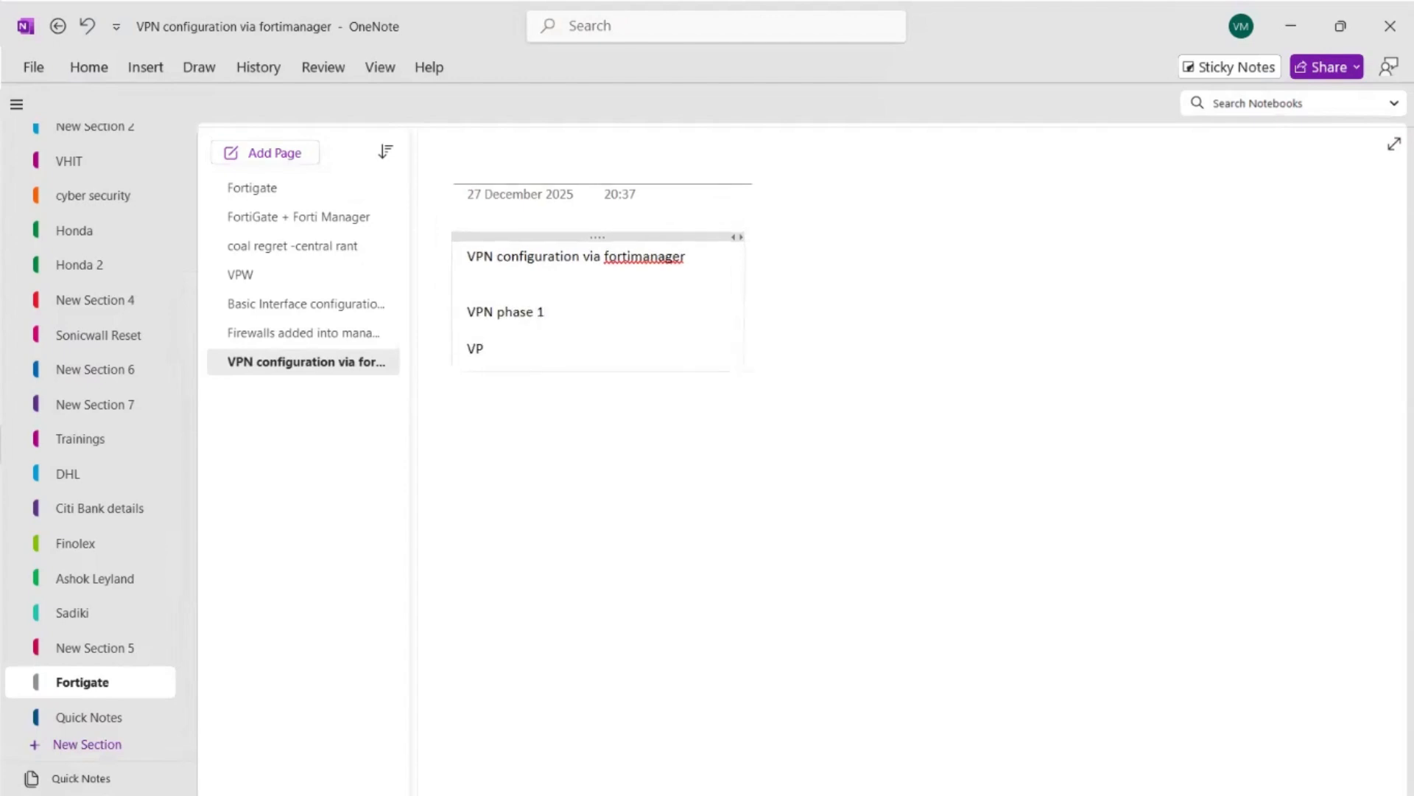
type("phase 2")
left_click(856, 509)
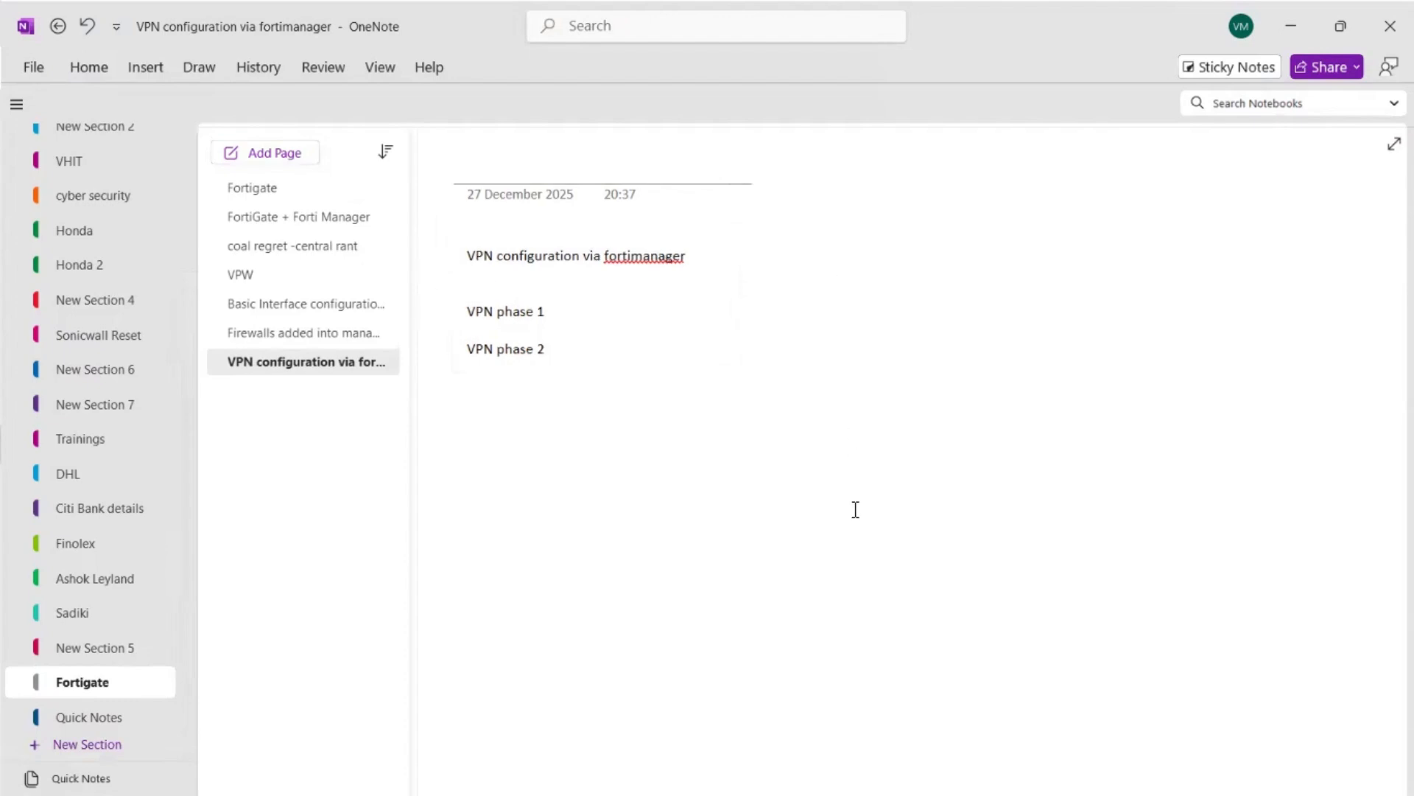
Switch to the browser and examine the PNETLab topology, including FW-1 and the PCs behind both firewalls.
key("alt+Tab")
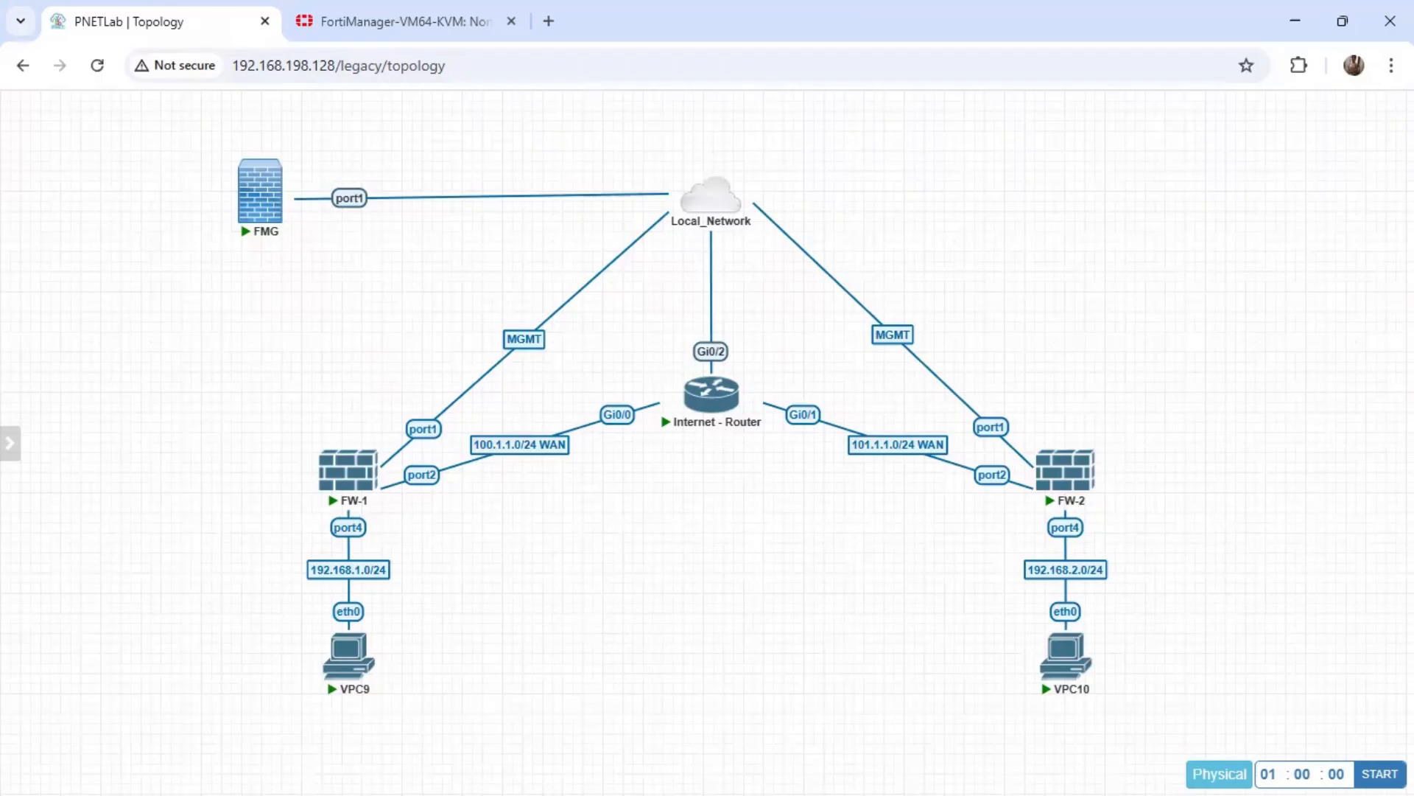
mouse_move(346, 492)
mouse_move(349, 654)
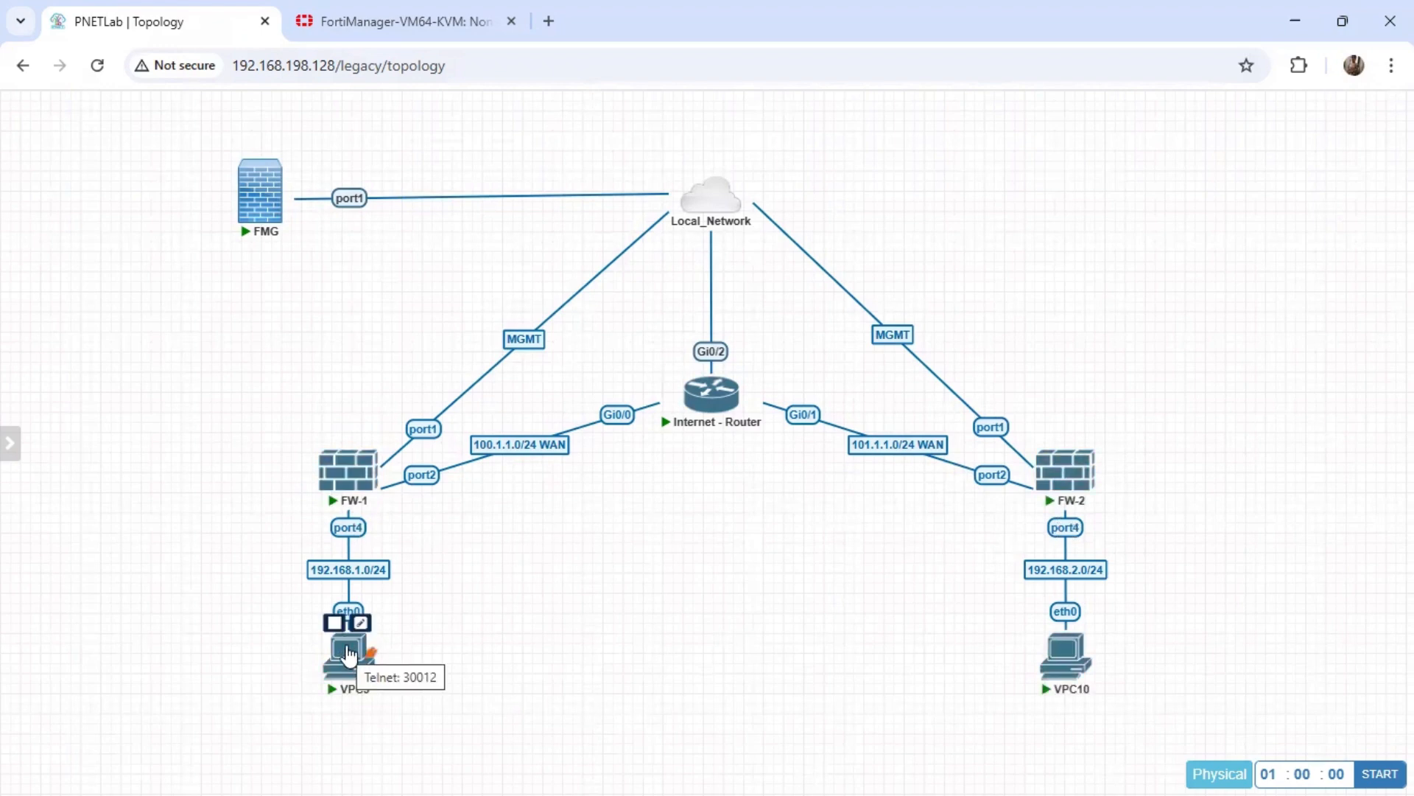
mouse_move(1080, 664)
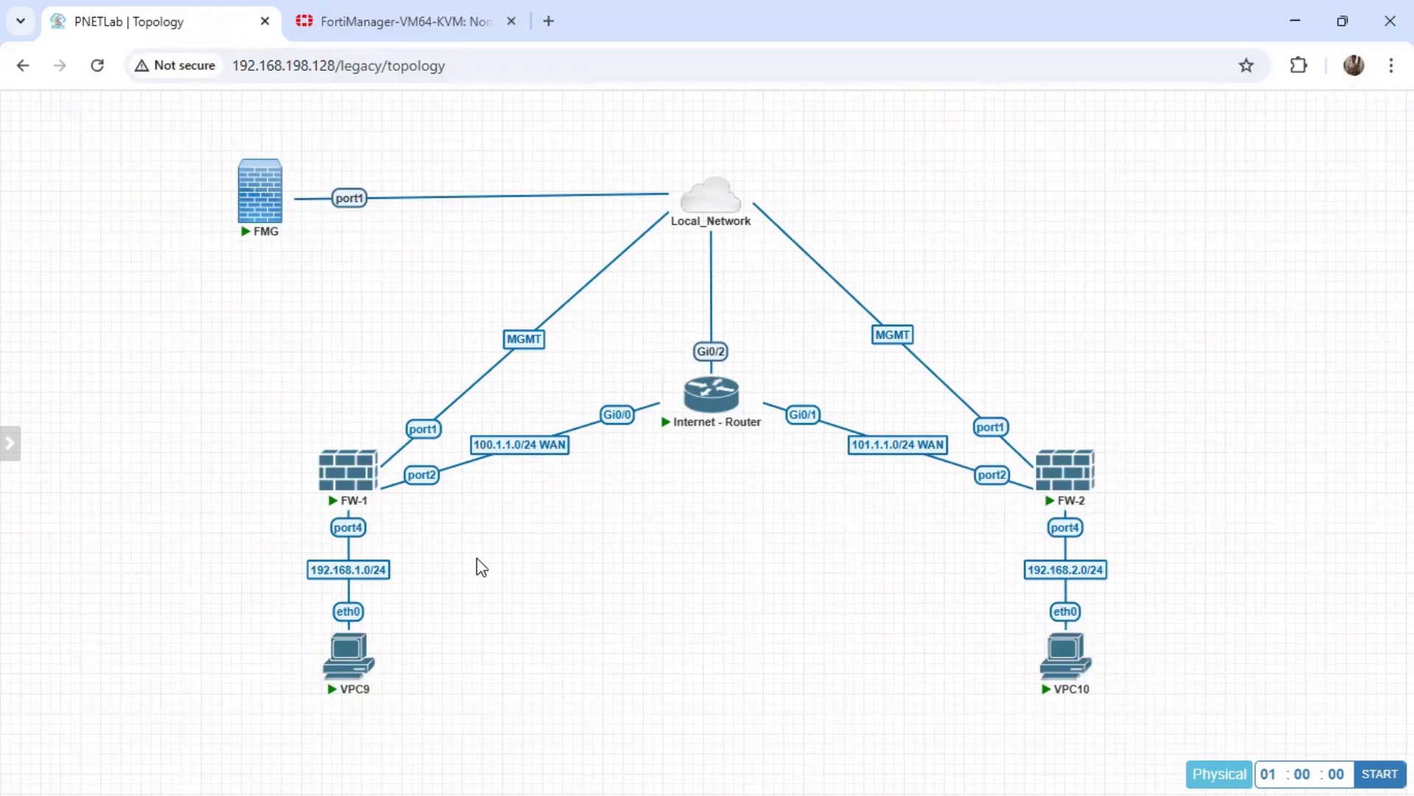
left_click(385, 22)
left_click(180, 16)
mouse_move(50, 766)
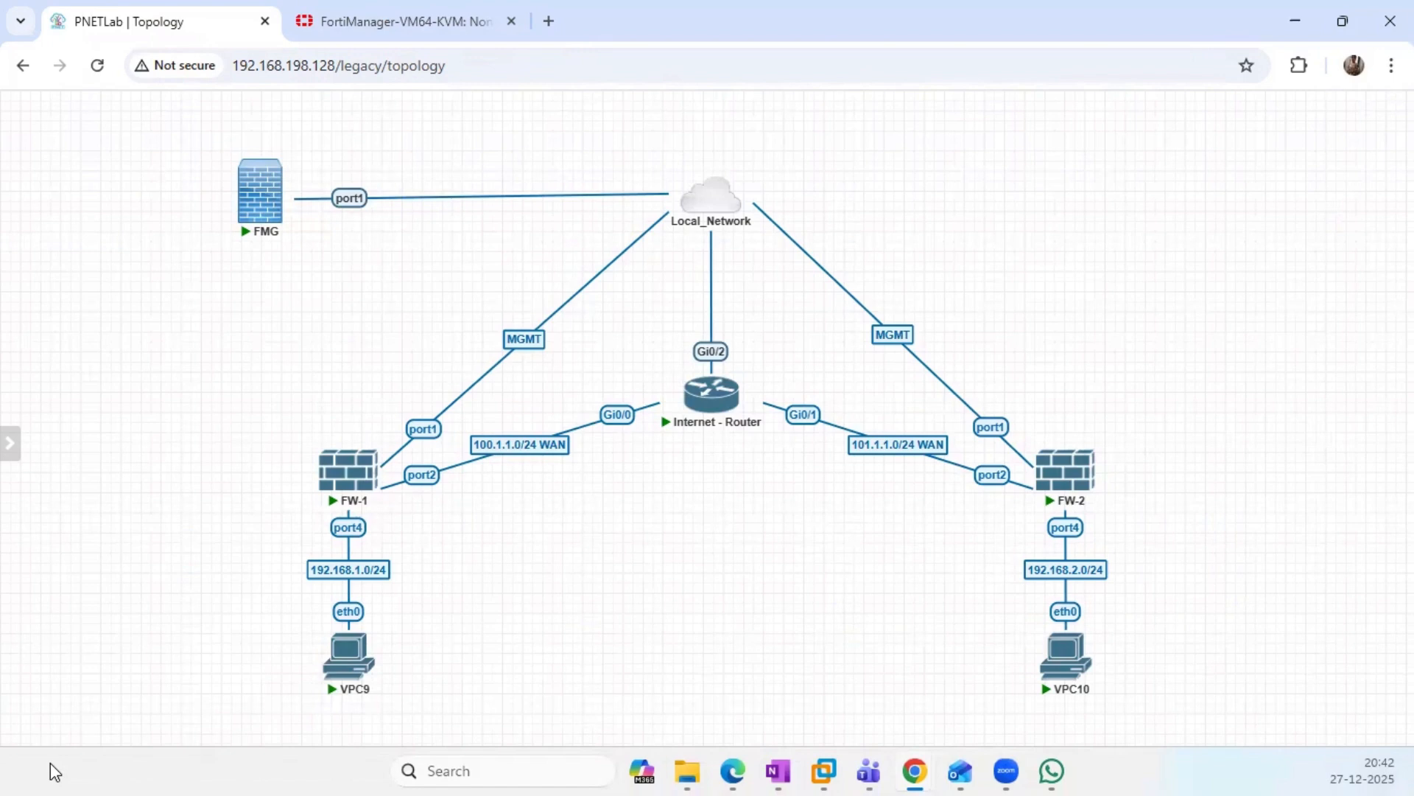
left_click(3, 772)
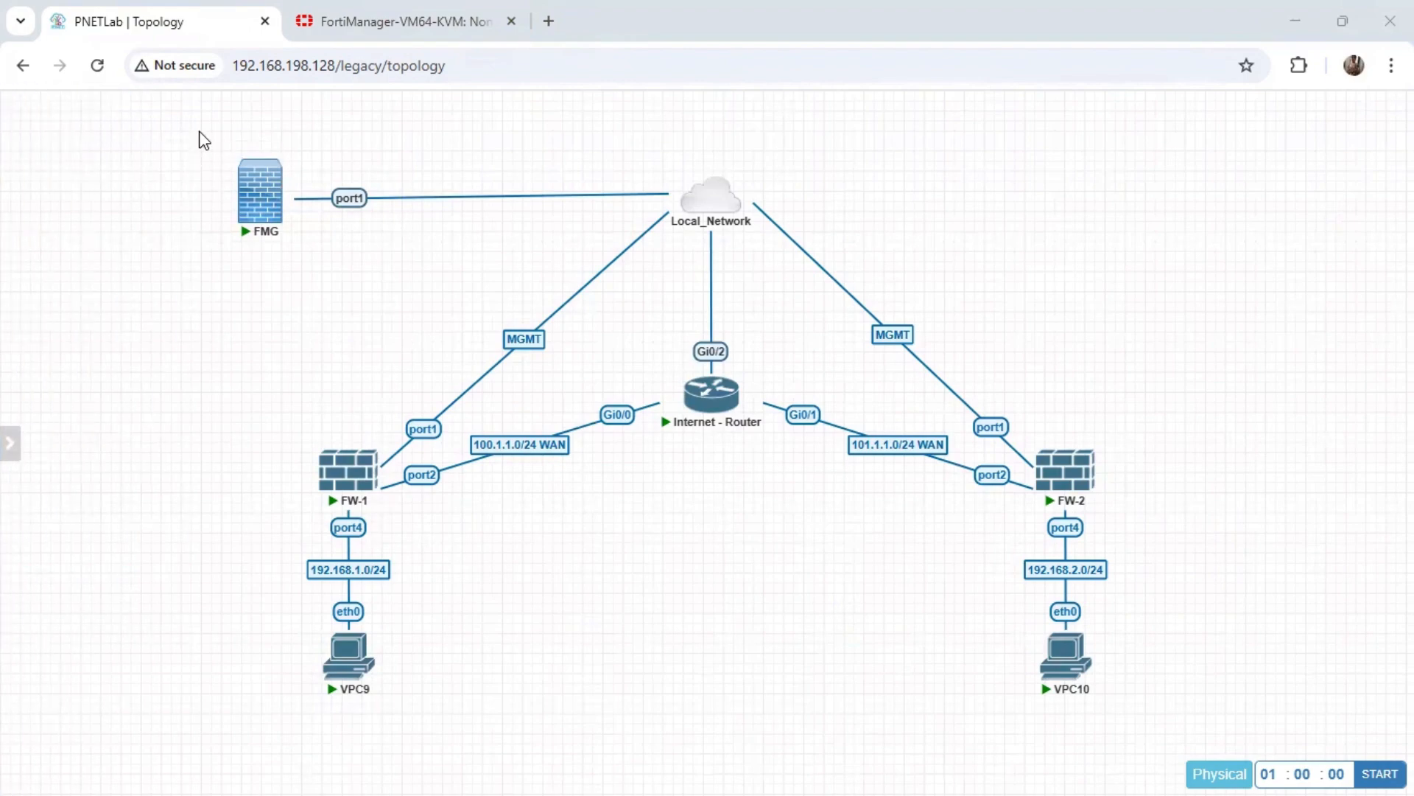
Capture a screenshot of the whole network topology diagram, from FMG to the two VPCs.
key("super+shift+s")
left_click_drag(211, 136, 1162, 725)
mouse_move(594, 766)
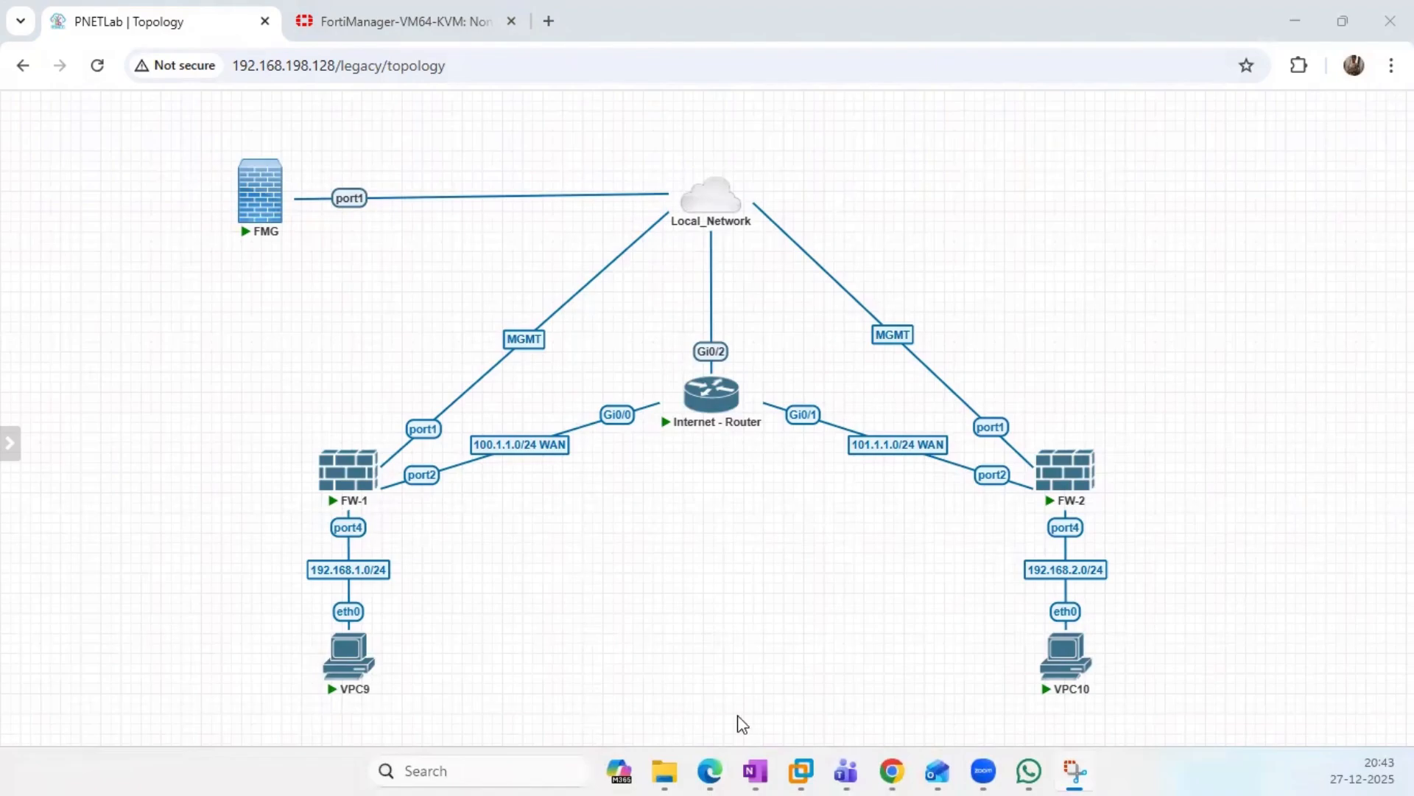
Switch to OneNote, add a subpage under the VPN configuration page, and paste the topology screenshot into it.
left_click(760, 771)
left_click(266, 154)
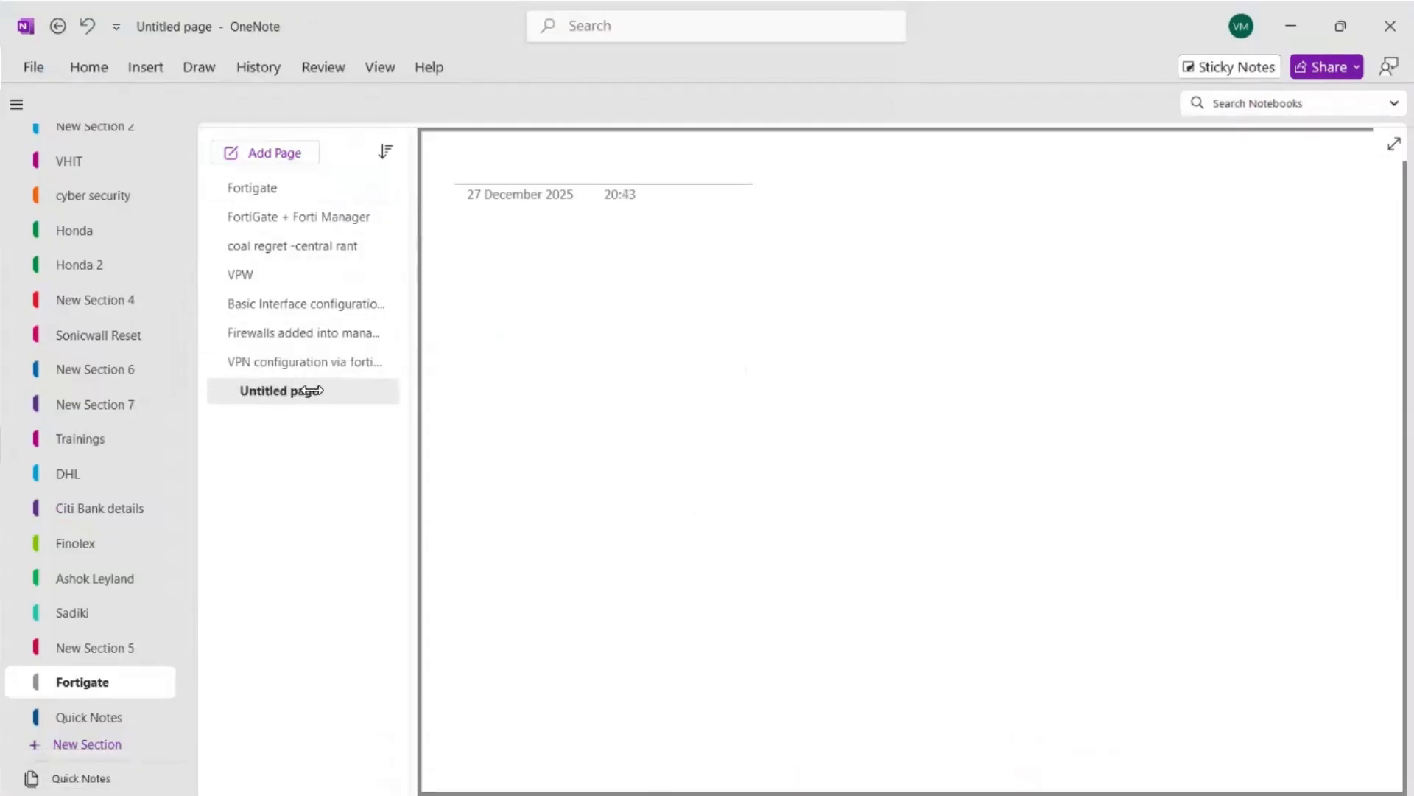
left_click_drag(312, 391, 317, 390)
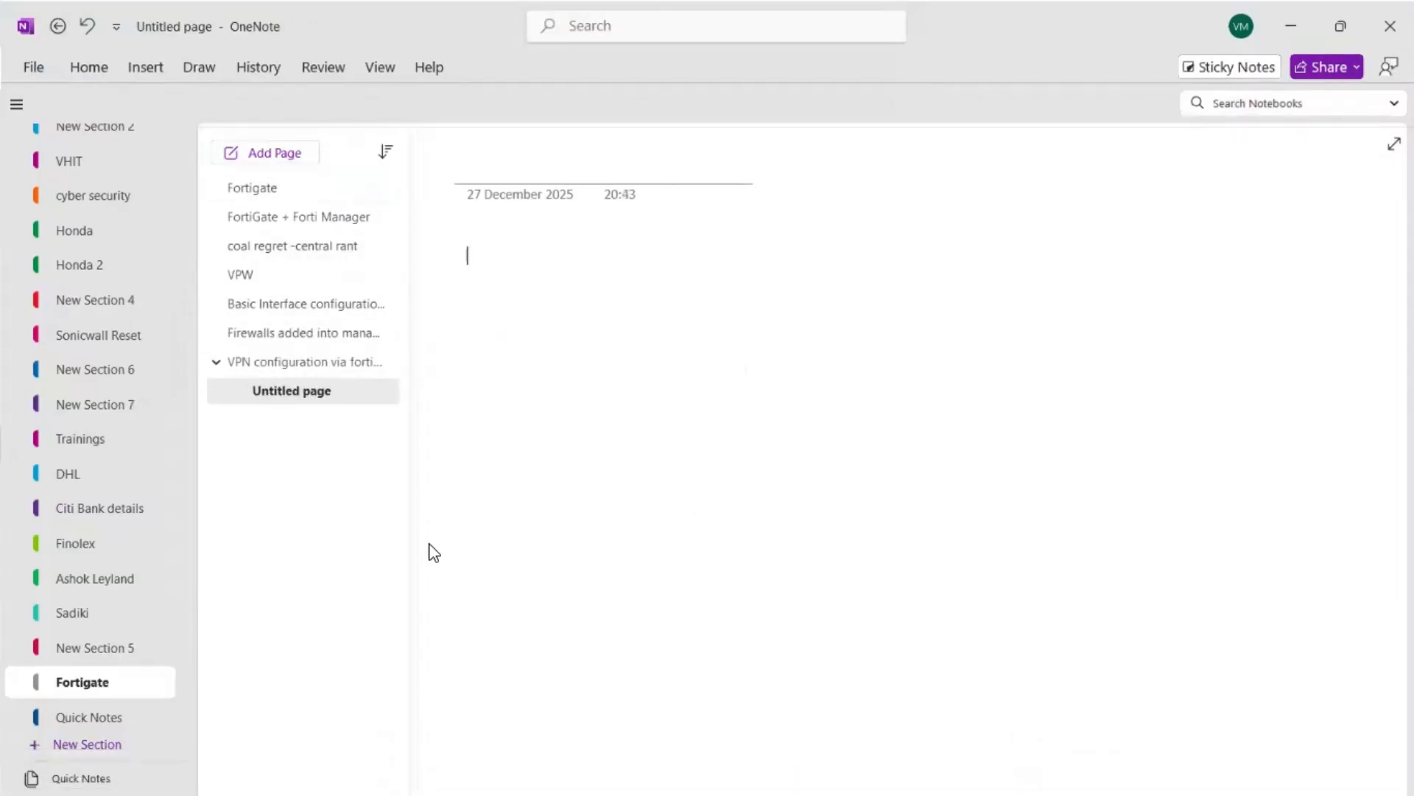
key("ctrl+v")
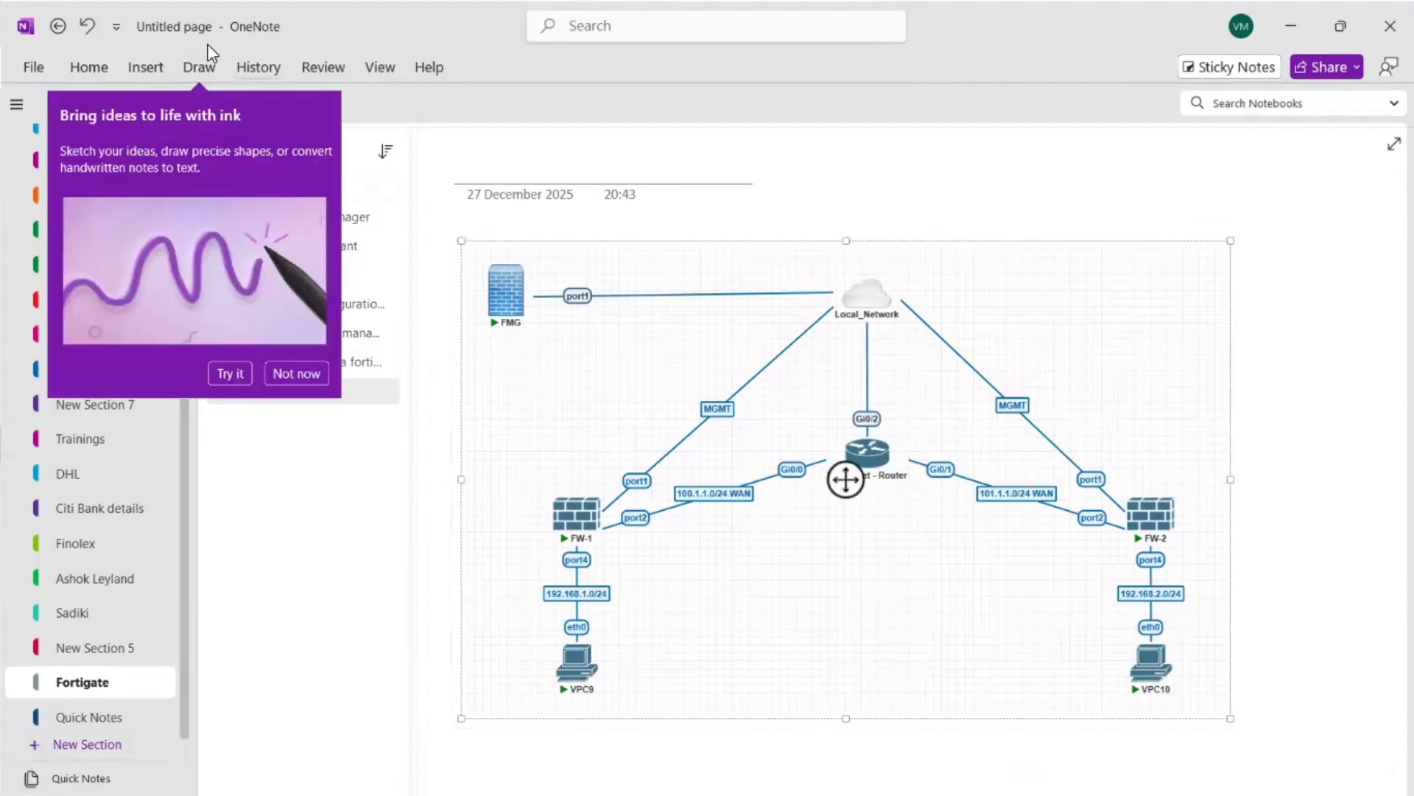
With the black pen, draw an arrow from FW-1's port2 on the diagram and handwrite "WAN" beside it.
left_click(199, 67)
left_click(311, 107)
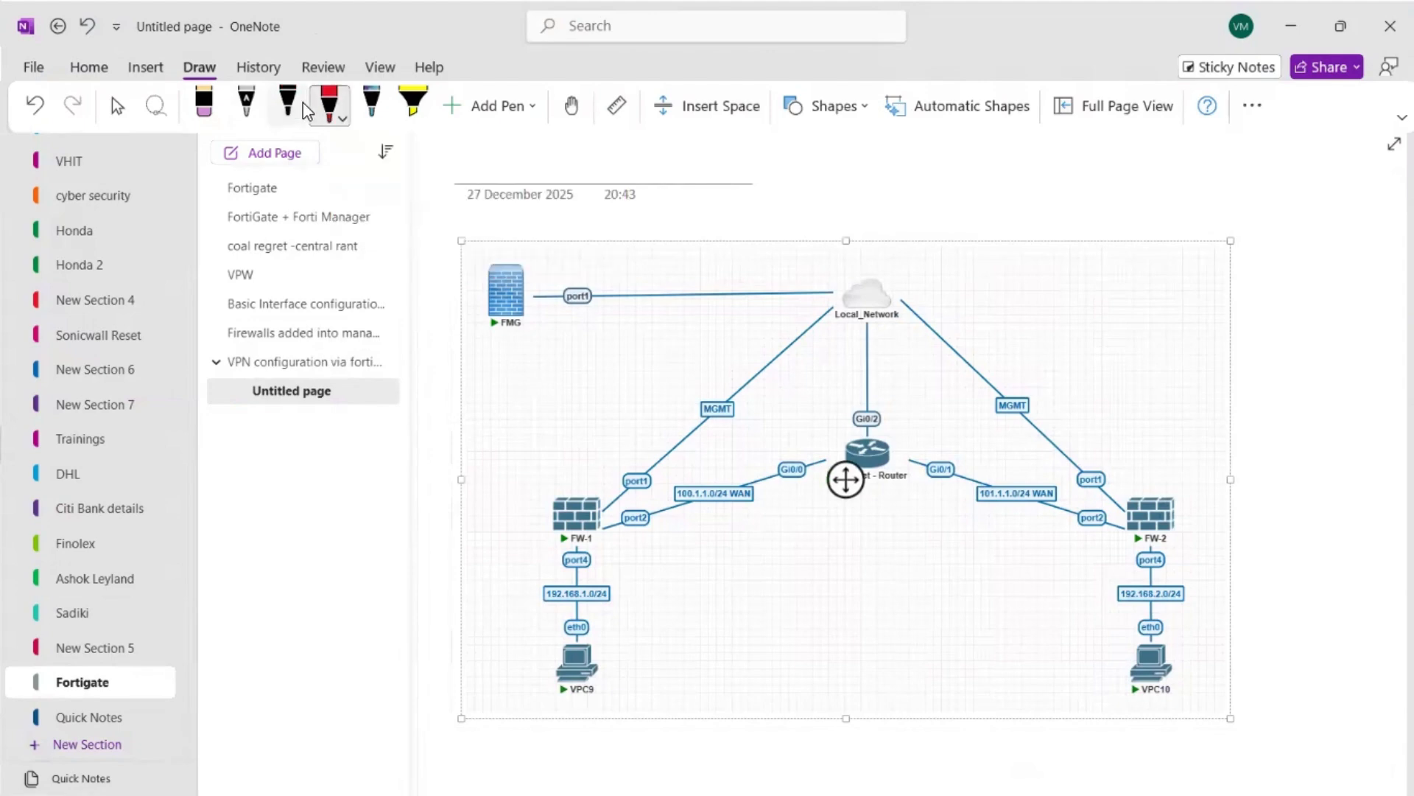
left_click(289, 106)
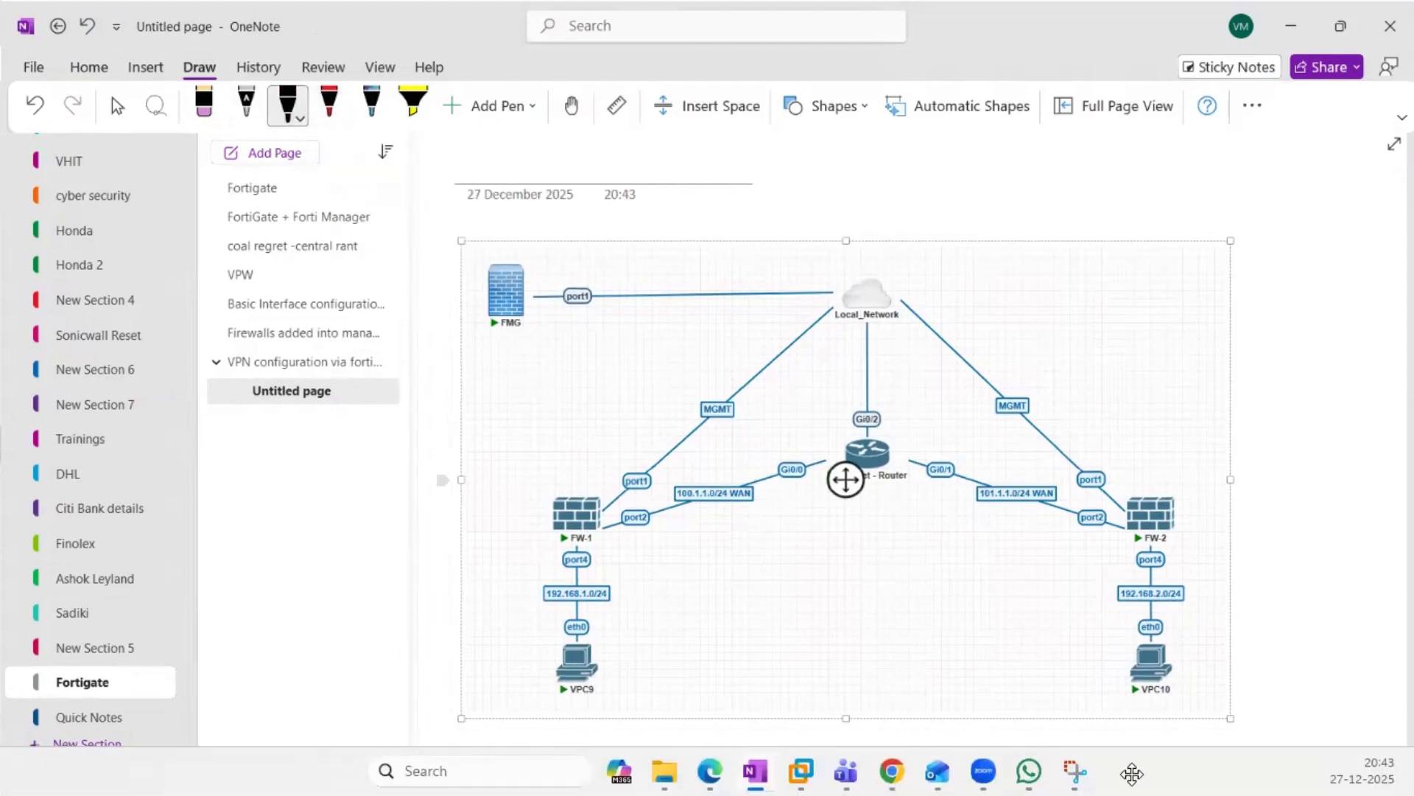
left_click(1132, 774)
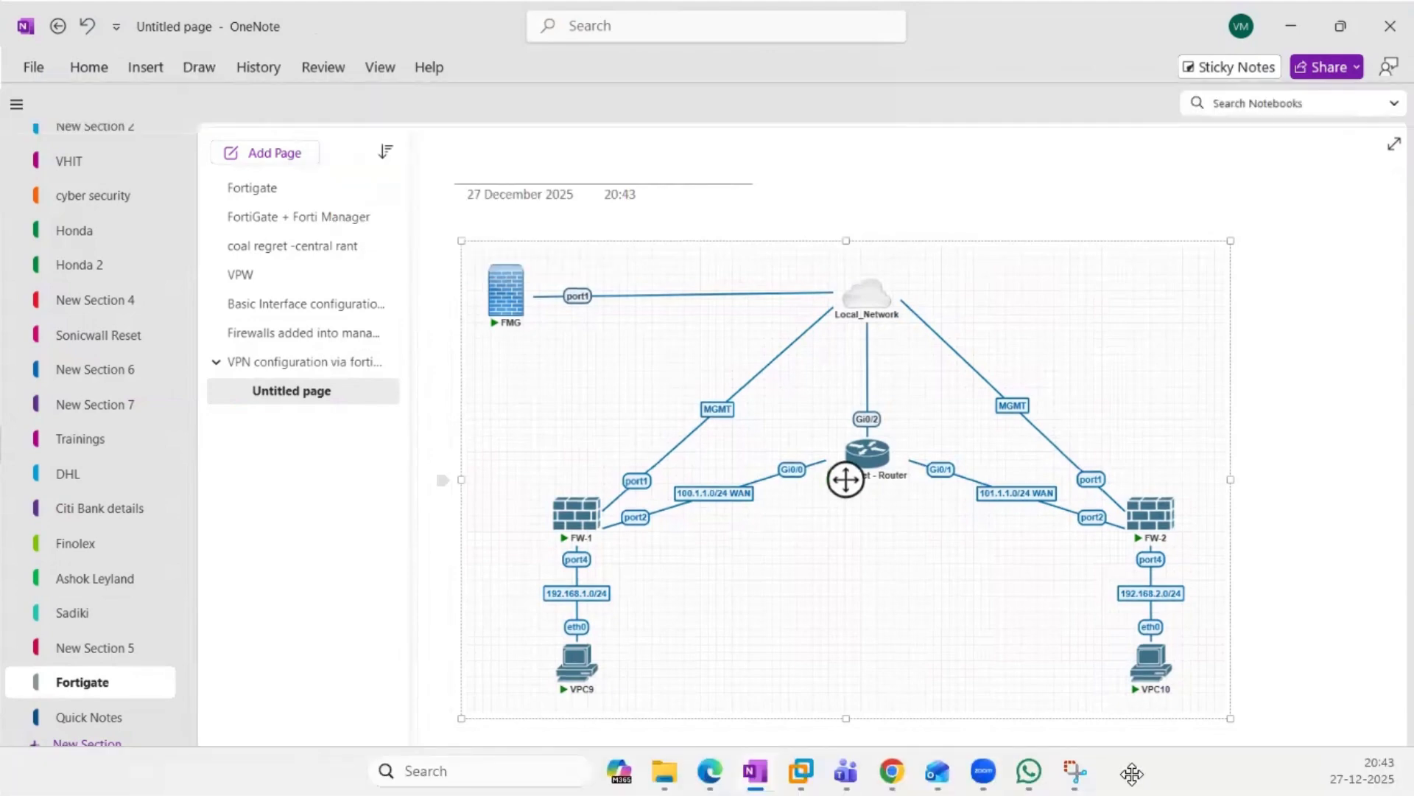
left_click(206, 71)
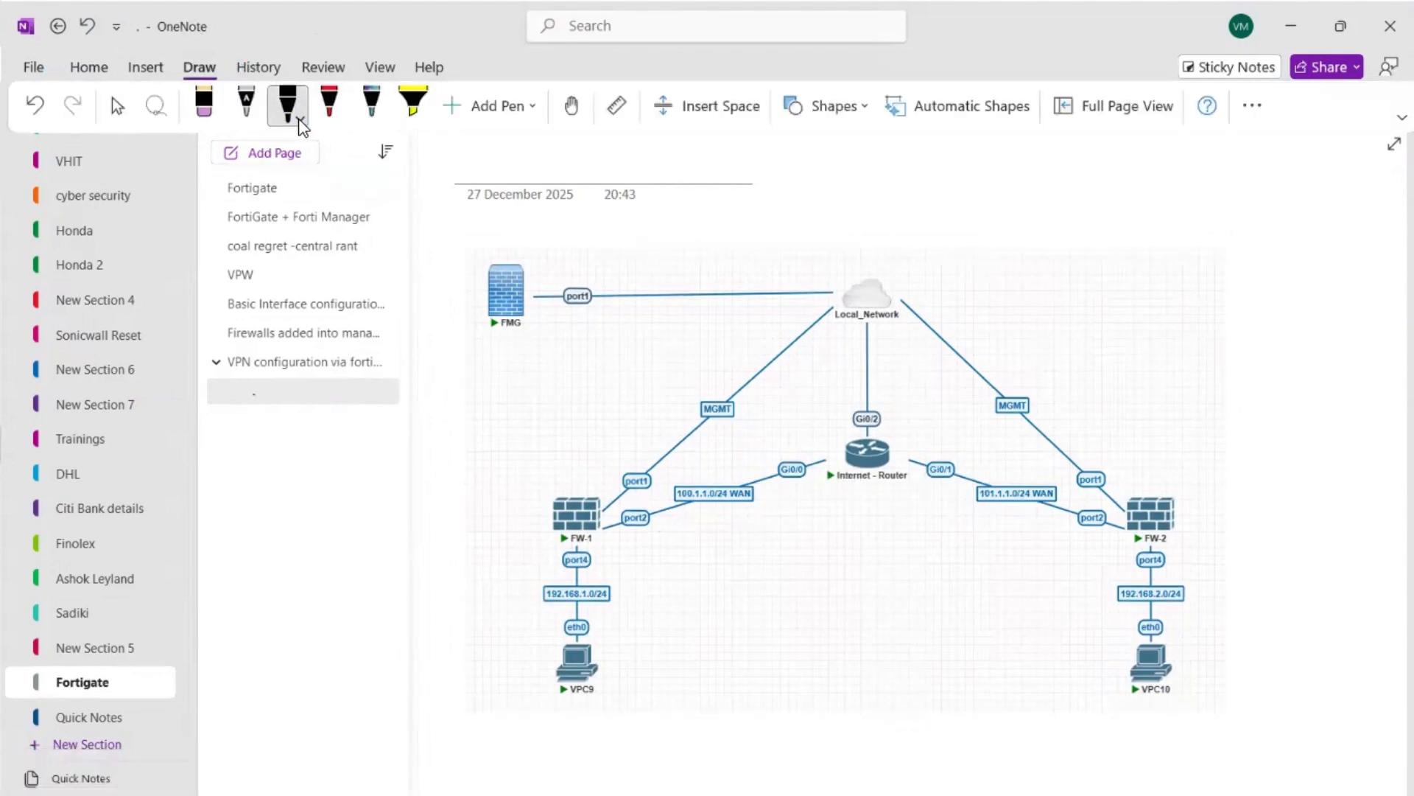
left_click(300, 118)
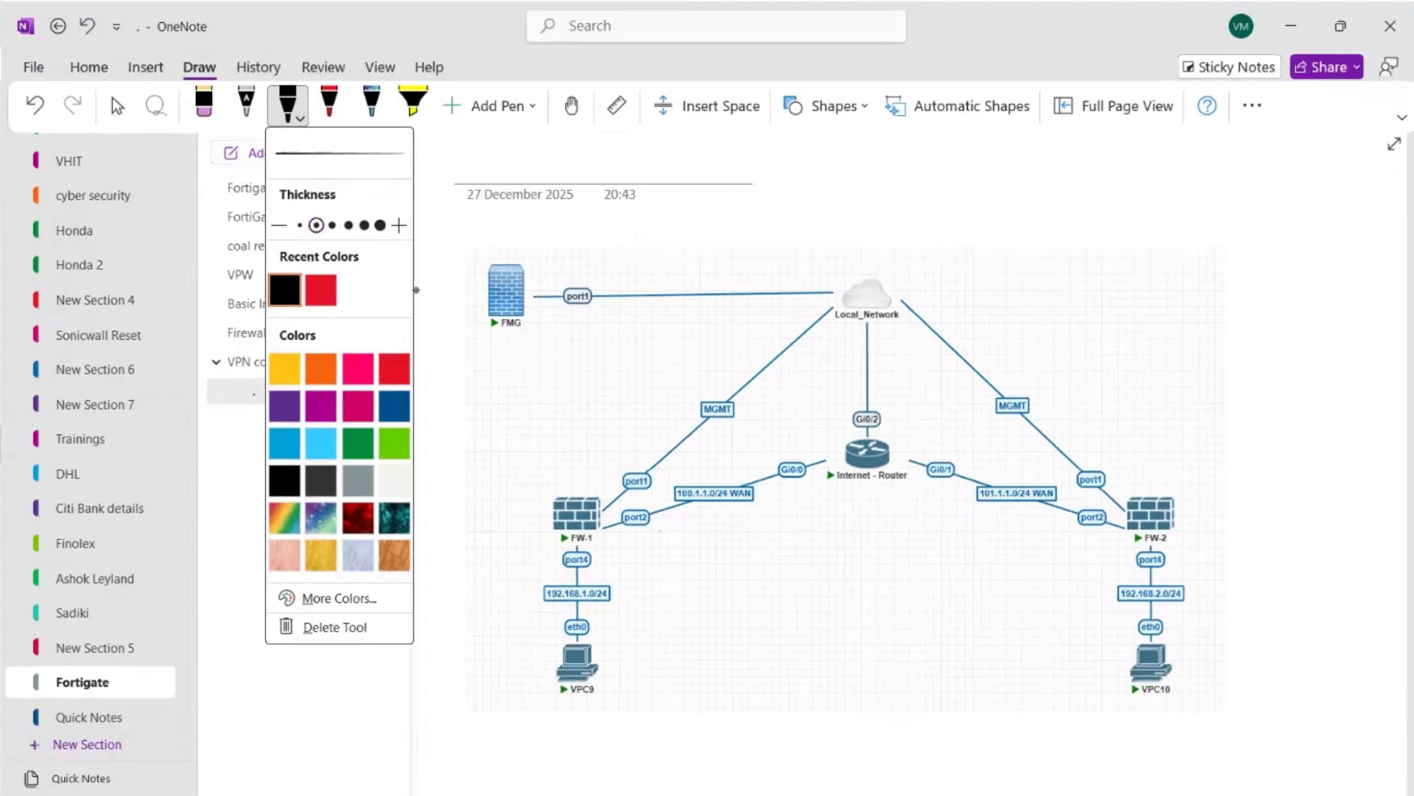
left_click(416, 289)
mouse_move(649, 519)
left_mouse_down()
mouse_move(743, 529)
mouse_move(764, 511)
left_mouse_up()
Draw an arrow from FW-1's port4 labelled "LAN" and another from its 192.168.1.0/24 network.
left_click(199, 67)
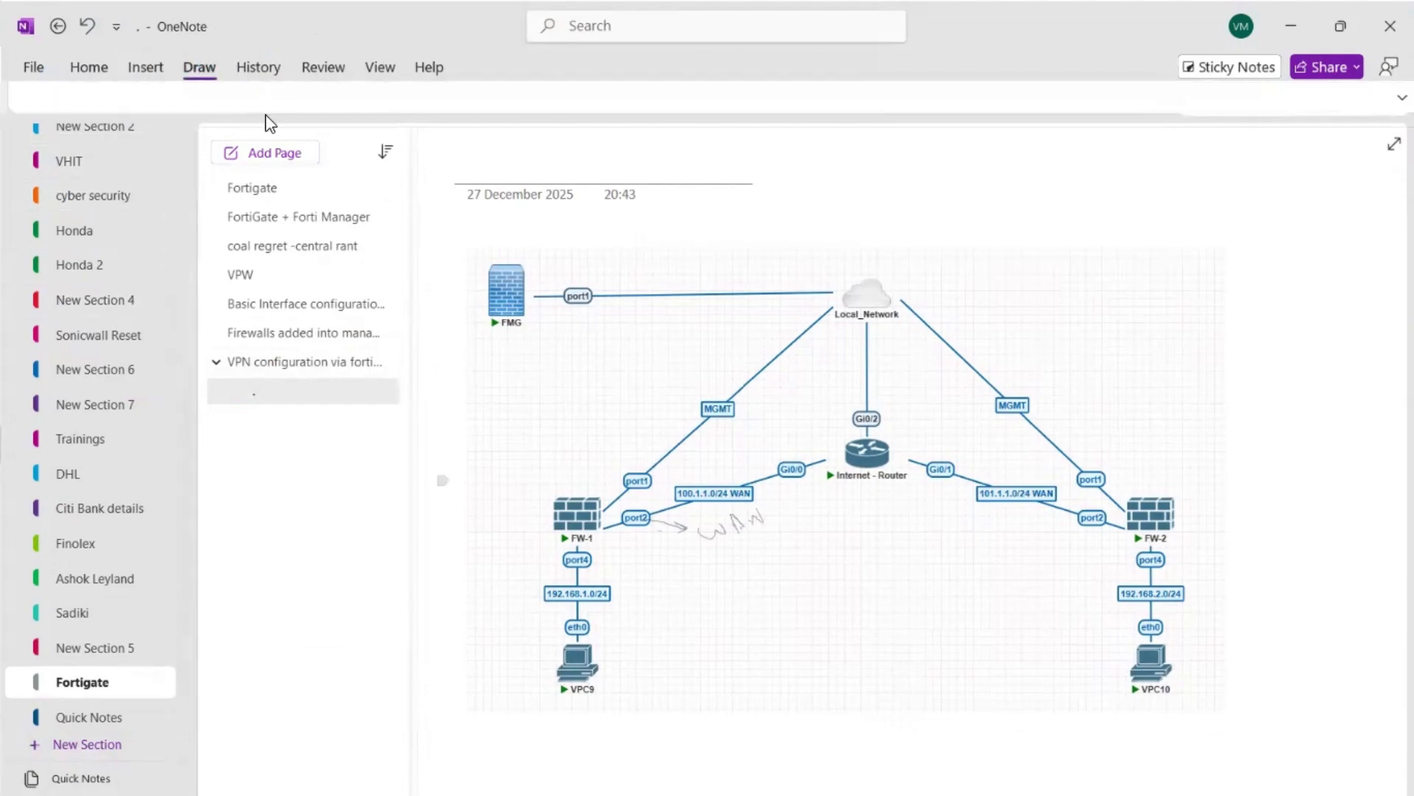
left_click(291, 118)
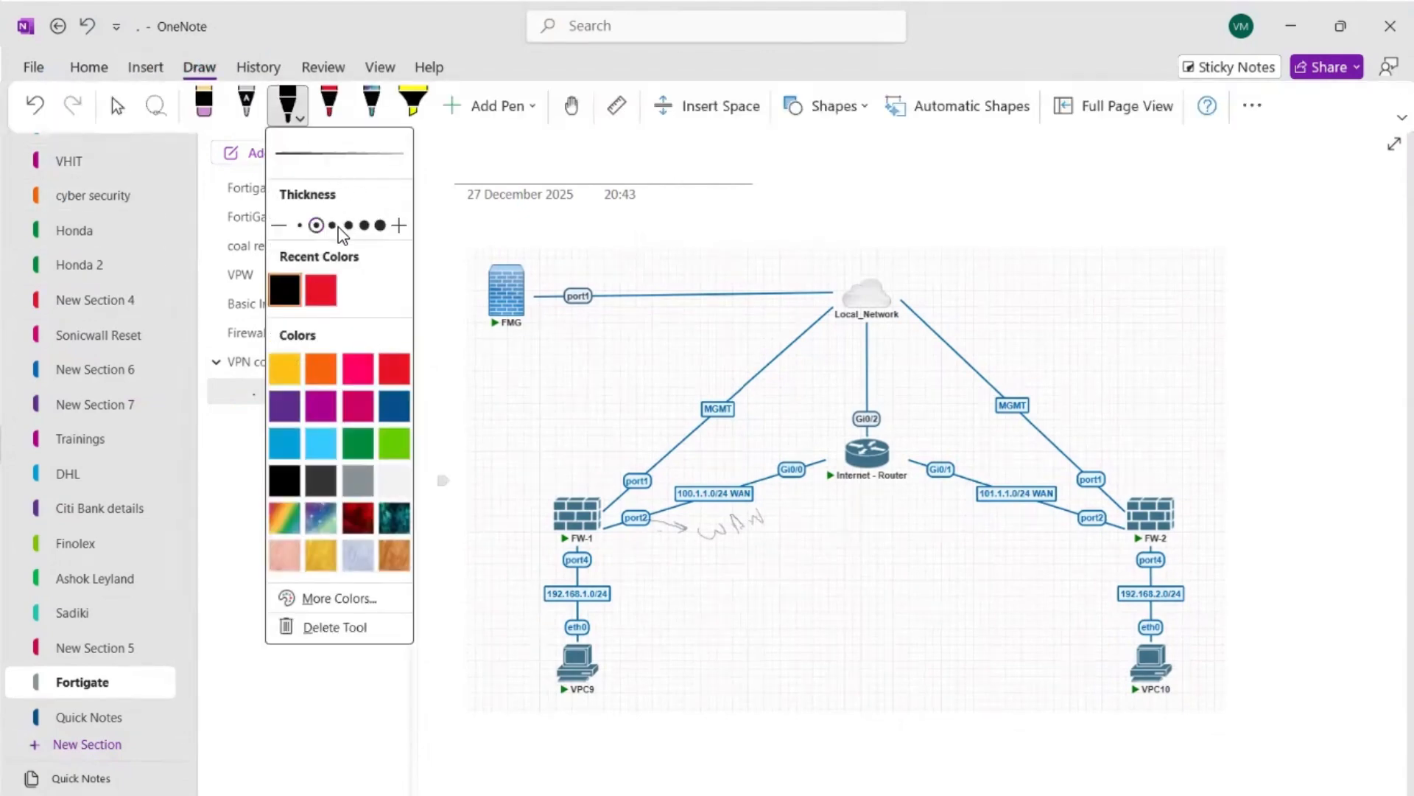
left_click_drag(572, 565, 521, 585)
mouse_move(530, 576)
left_mouse_down()
mouse_move(520, 588)
mouse_move(540, 583)
mouse_move(495, 579)
mouse_move(515, 573)
left_mouse_up()
left_click_drag(541, 596, 478, 620)
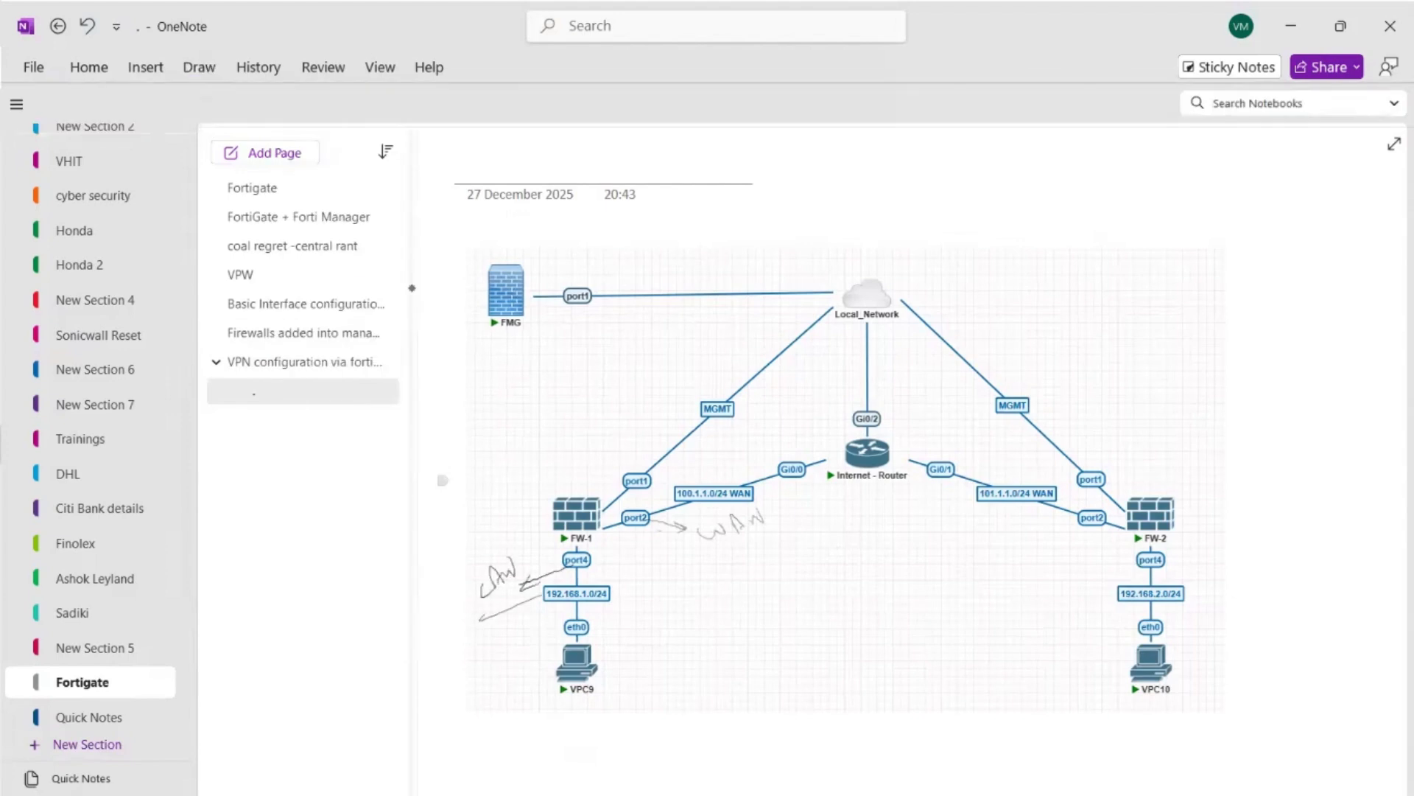
Draw a crossed-out curve between VPC9 and VPC10, and an arc joining port2 of FW-1 to port2 of FW-2.
mouse_move(623, 660)
left_mouse_down()
mouse_move(936, 605)
mouse_move(1112, 651)
left_mouse_up()
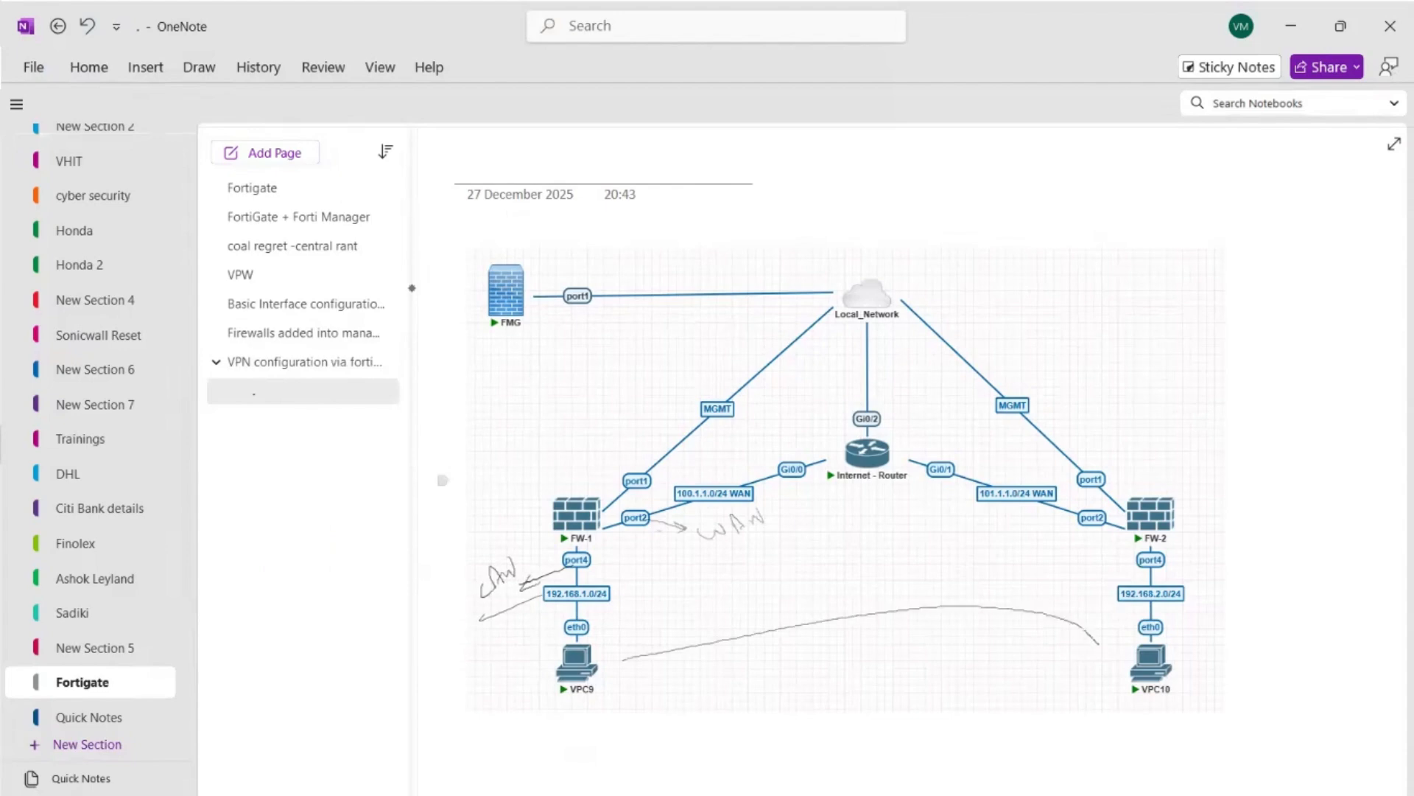
mouse_move(797, 617)
left_mouse_down()
mouse_move(852, 625)
mouse_move(817, 648)
left_mouse_up()
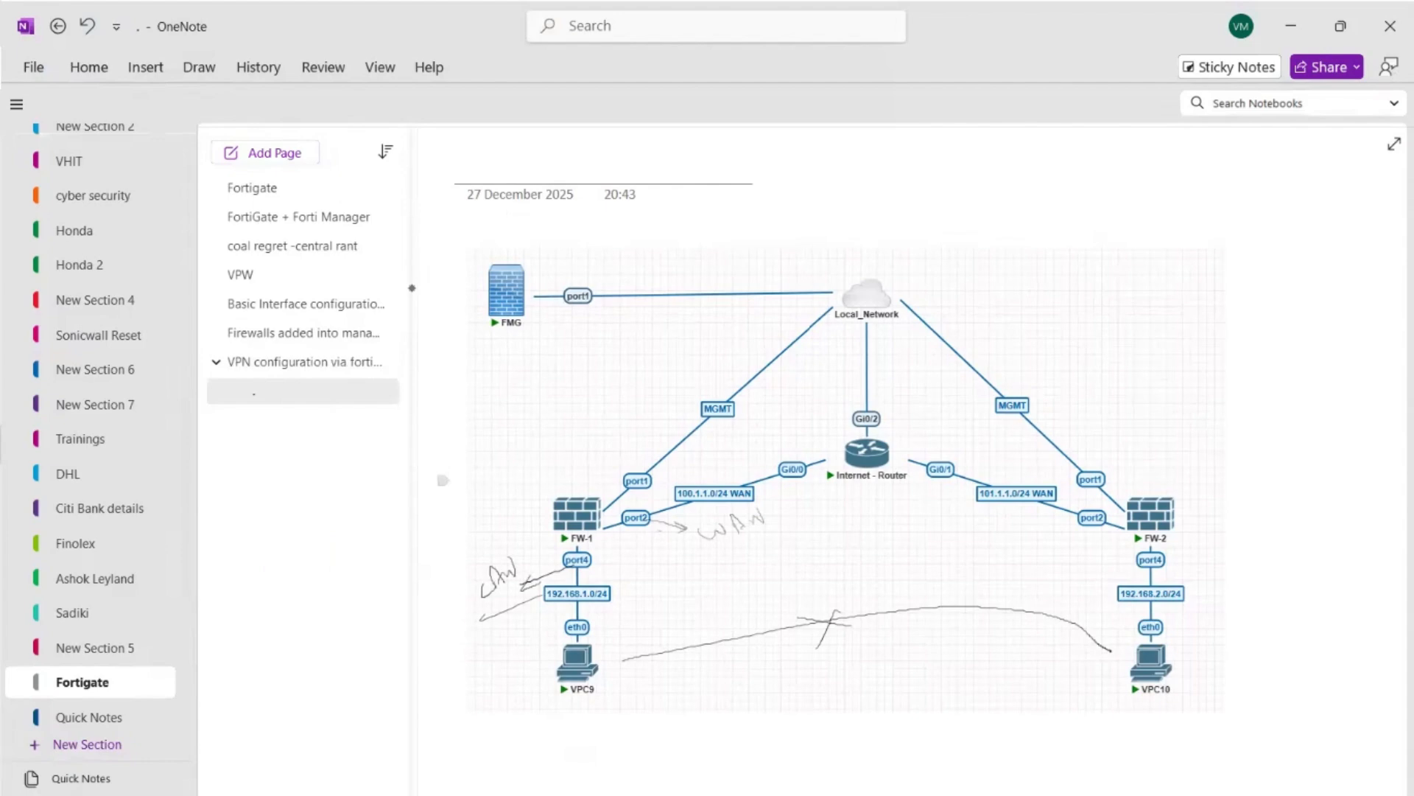
mouse_move(640, 503)
left_mouse_down()
mouse_move(793, 447)
mouse_move(1005, 428)
mouse_move(1081, 492)
left_mouse_up()
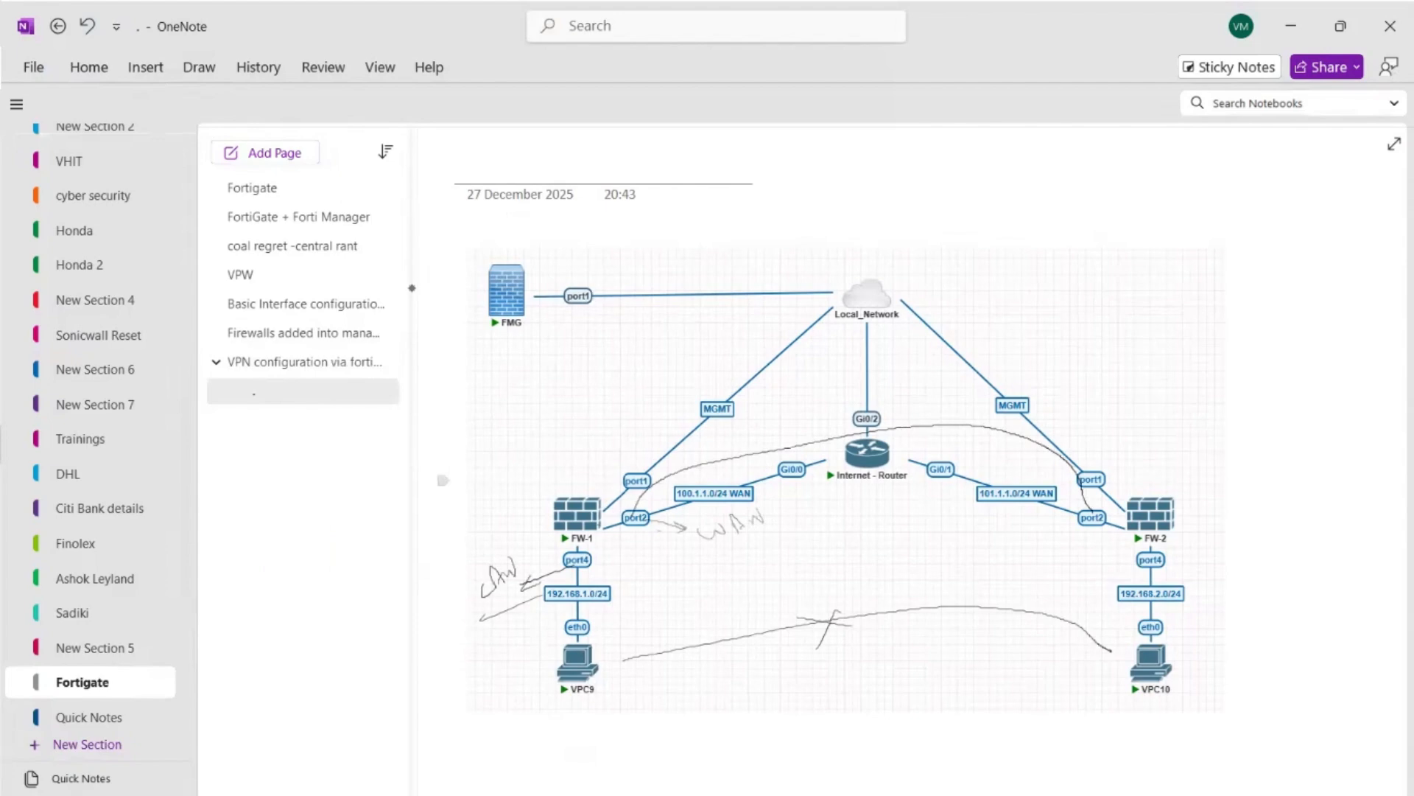
Handwrite "IPsec Tunnel" above the arc between the two firewalls and underline both words.
left_click_drag(774, 432, 773, 444)
left_click_drag(767, 445, 788, 445)
left_click_drag(784, 424, 788, 434)
mouse_move(808, 419)
left_mouse_down()
mouse_move(800, 430)
mouse_move(837, 411)
left_mouse_up()
left_click_drag(781, 446, 884, 398)
left_click_drag(887, 394, 898, 391)
left_click_drag(893, 392, 892, 403)
left_click_drag(900, 396, 908, 398)
mouse_move(913, 390)
left_mouse_down()
mouse_move(915, 402)
mouse_move(938, 388)
left_mouse_up()
left_click_drag(942, 388, 948, 373)
left_click_drag(880, 422, 976, 397)
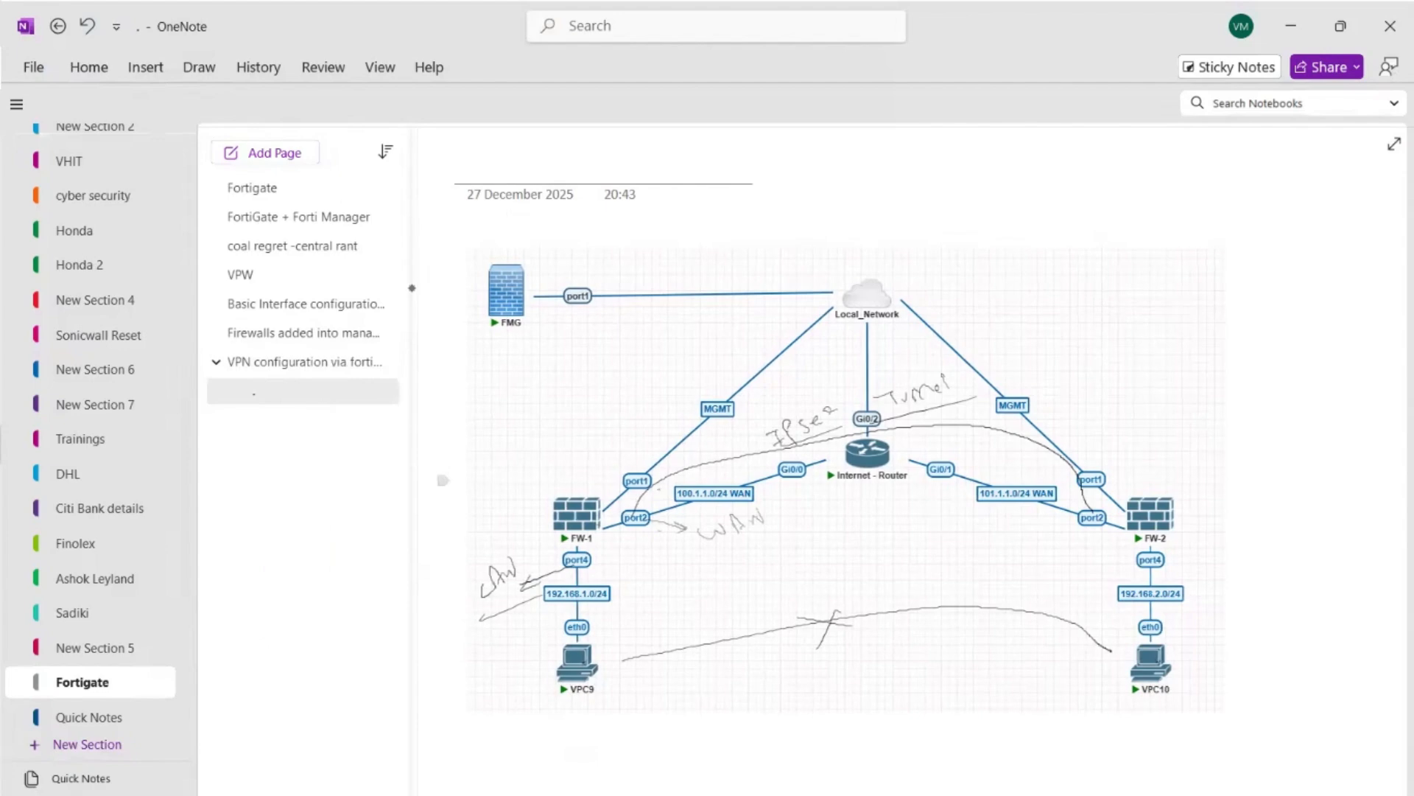
left_click_drag(711, 469, 716, 467)
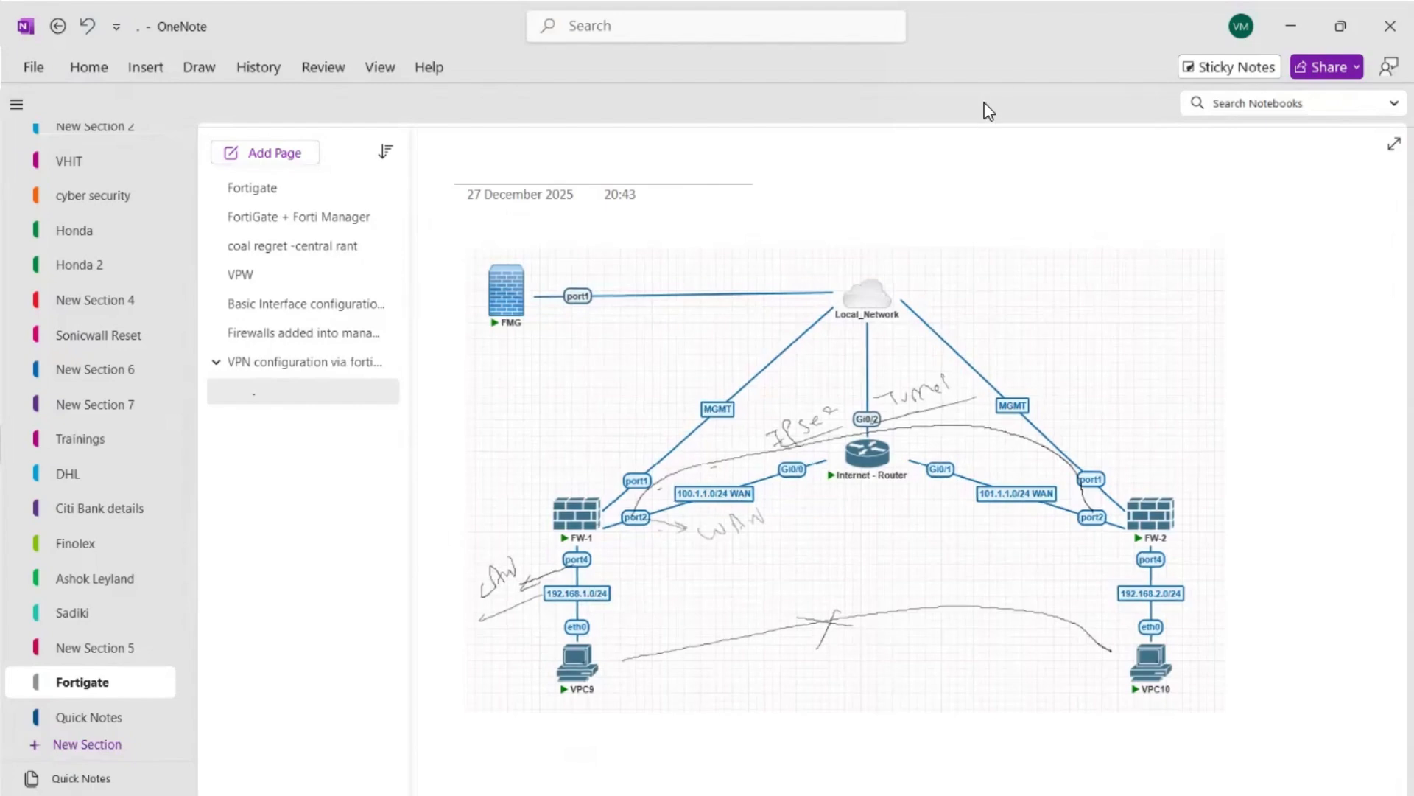
Switch to the FortiManager page in the browser and log in as admin with the account password.
left_click(1288, 27)
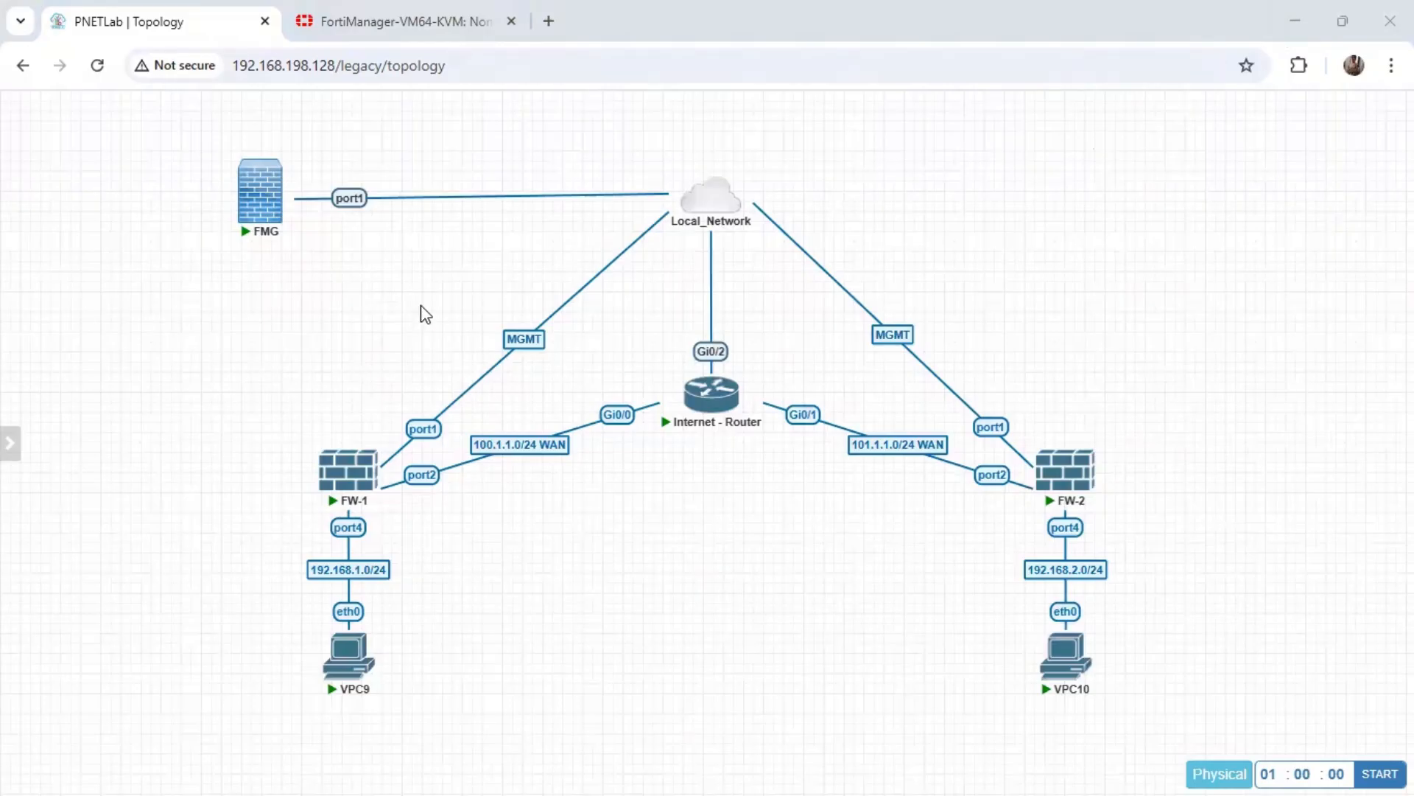
left_click(400, 36)
left_click(662, 376)
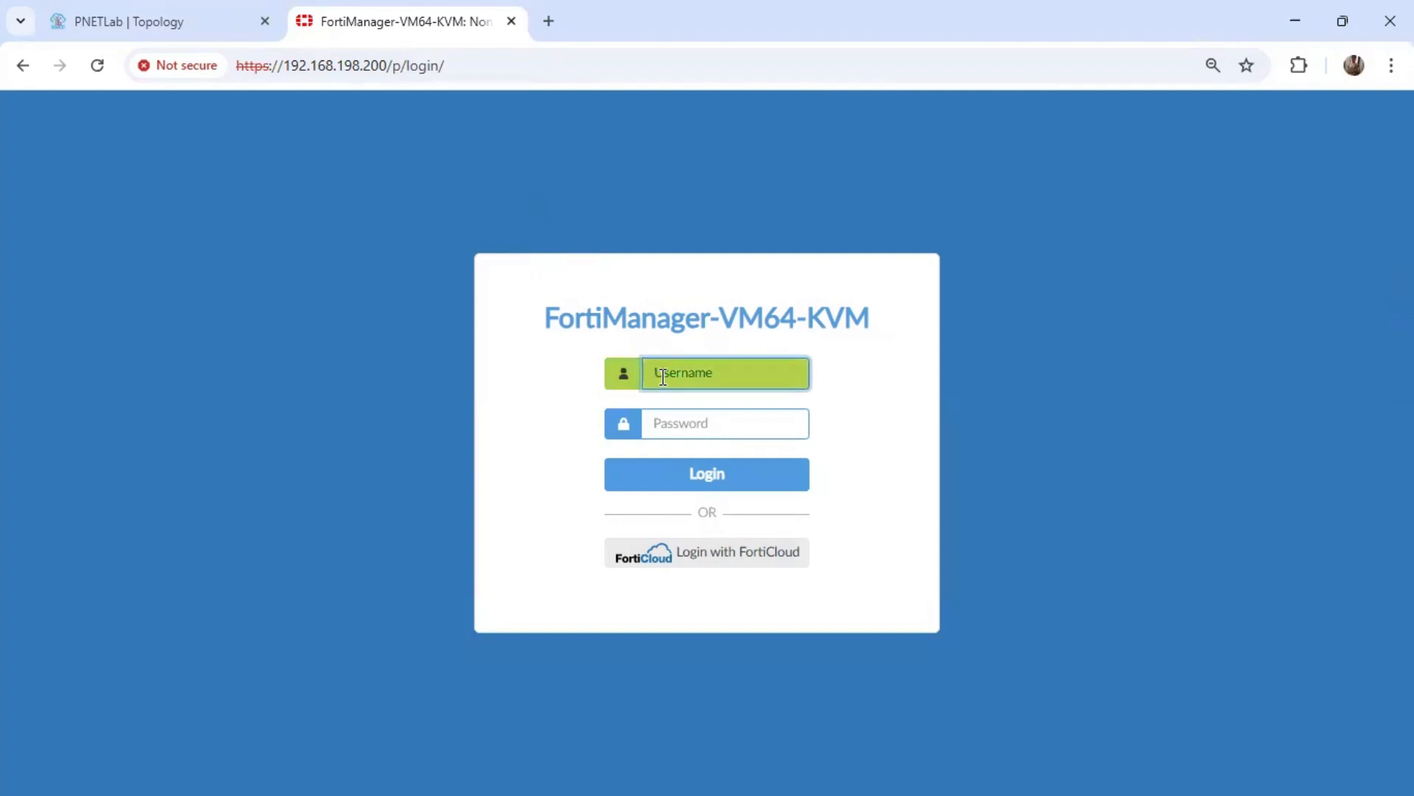
type("admin")
key("Tab")
type("a")
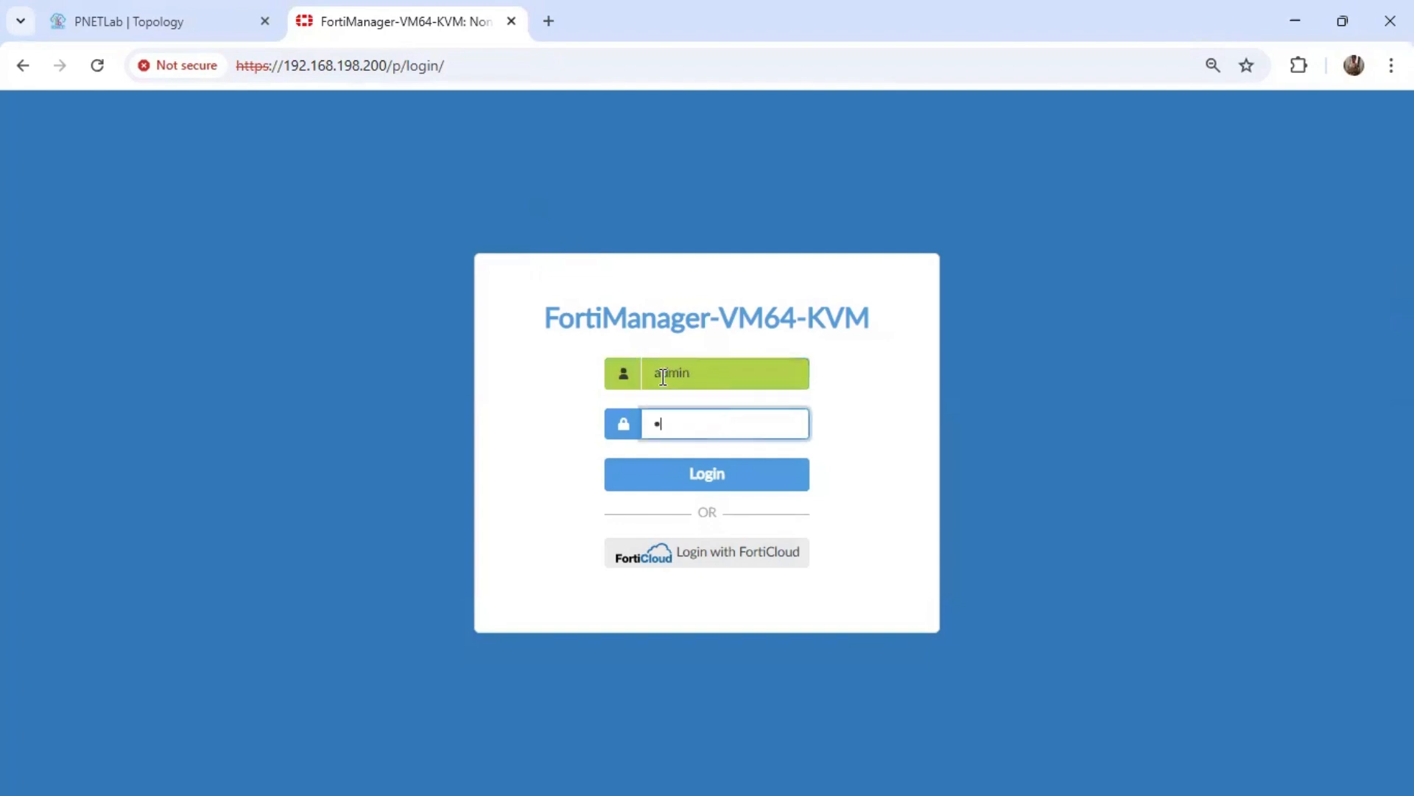
type("dmin")
key("Return")
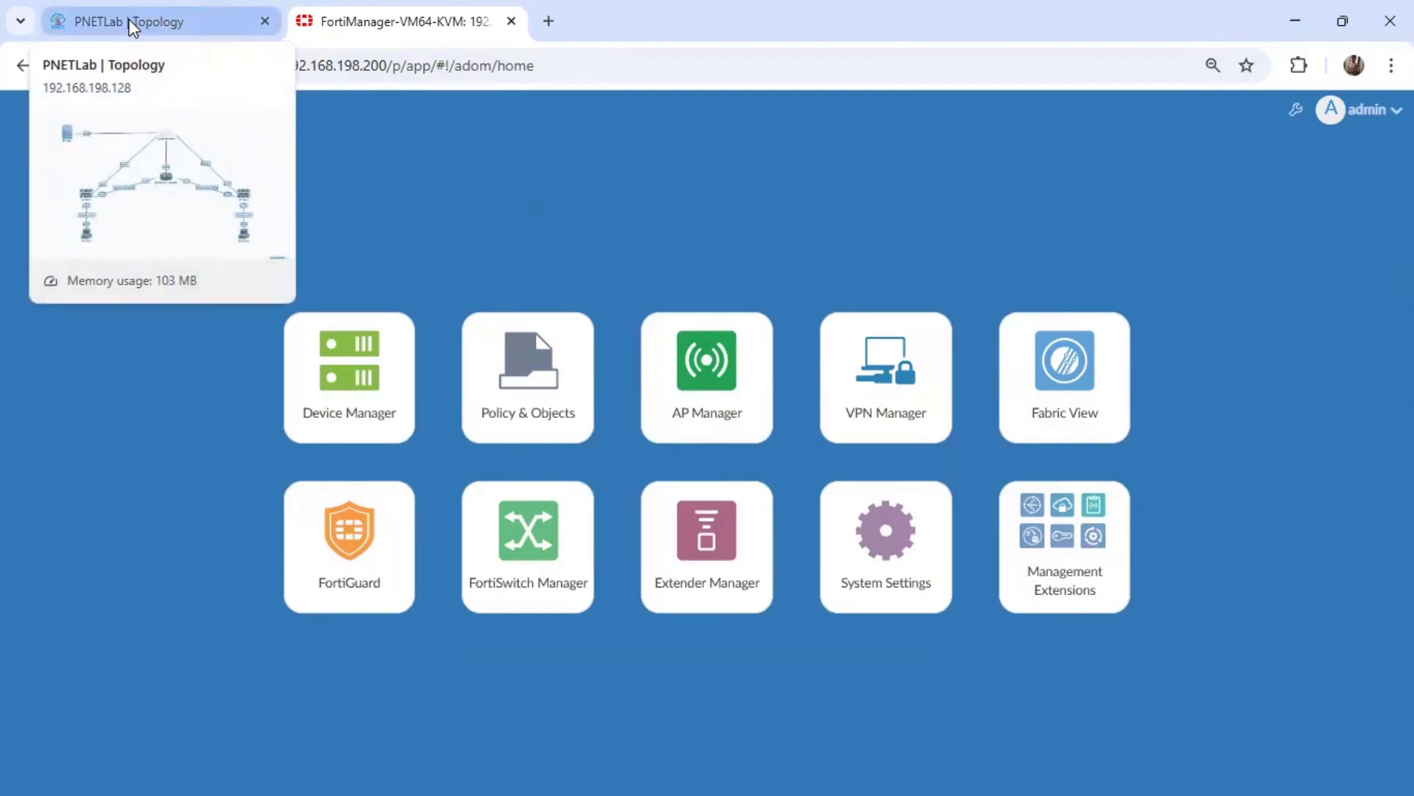
Open Device Manager, view FW-1, and return to the managed FortiGate list to review both firewalls.
left_click(341, 400)
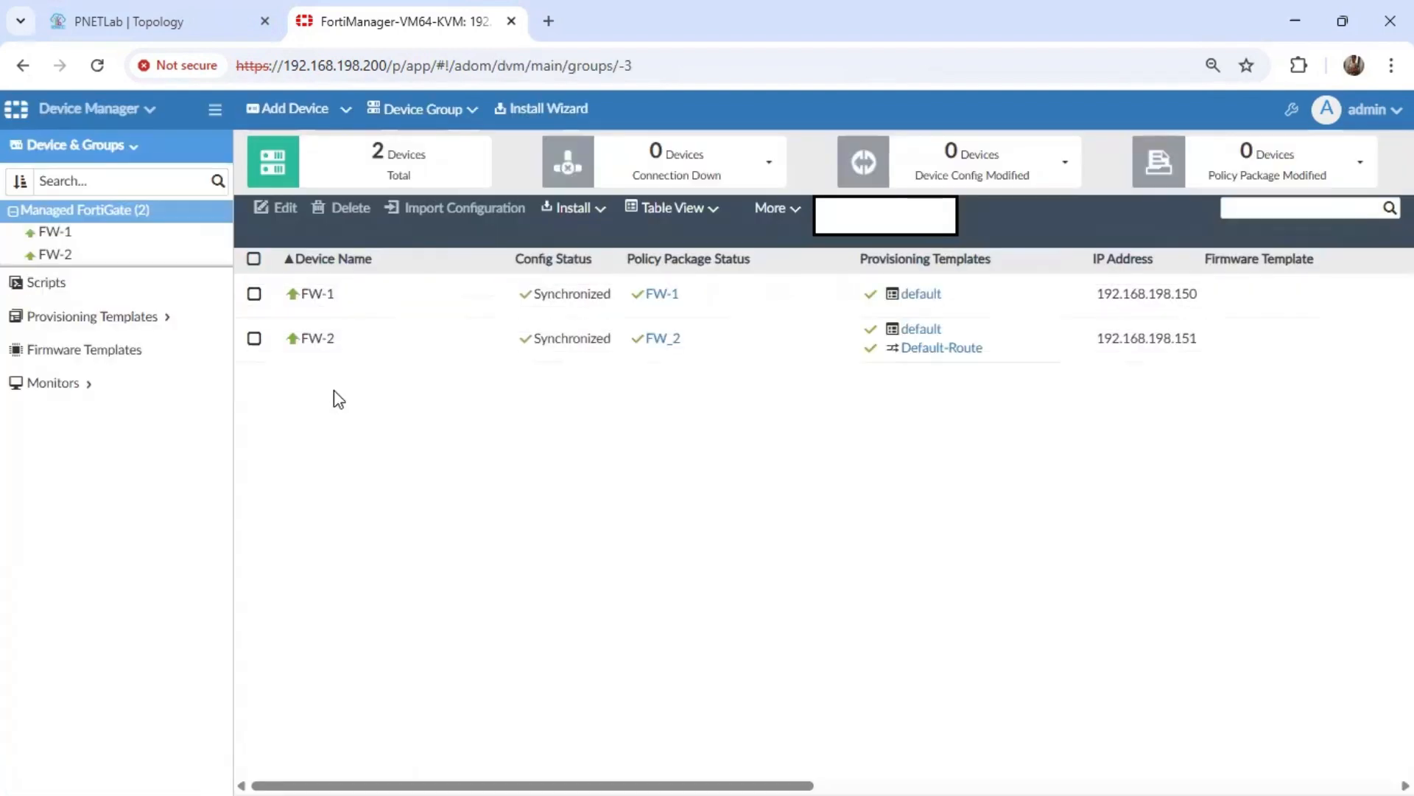
left_click(317, 294)
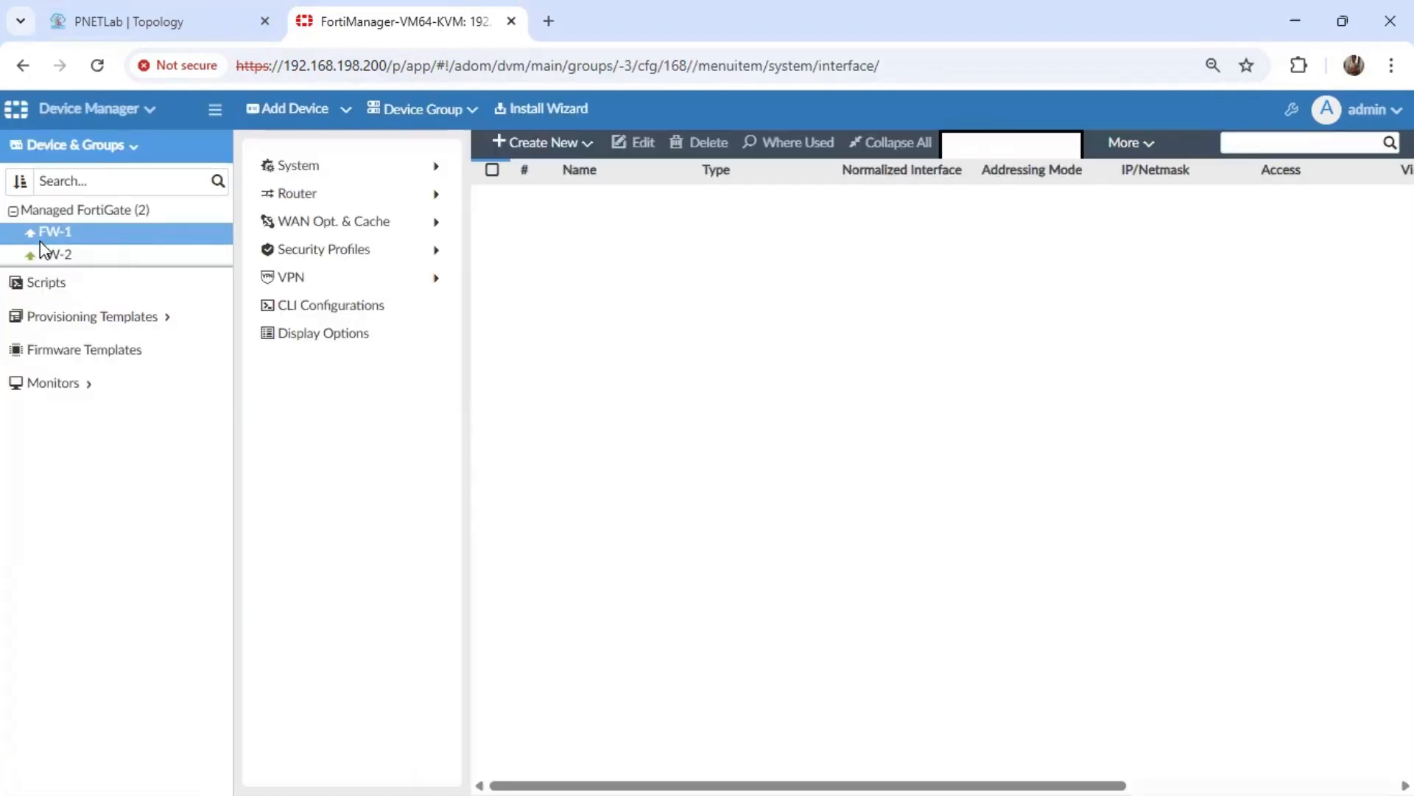
left_click(68, 211)
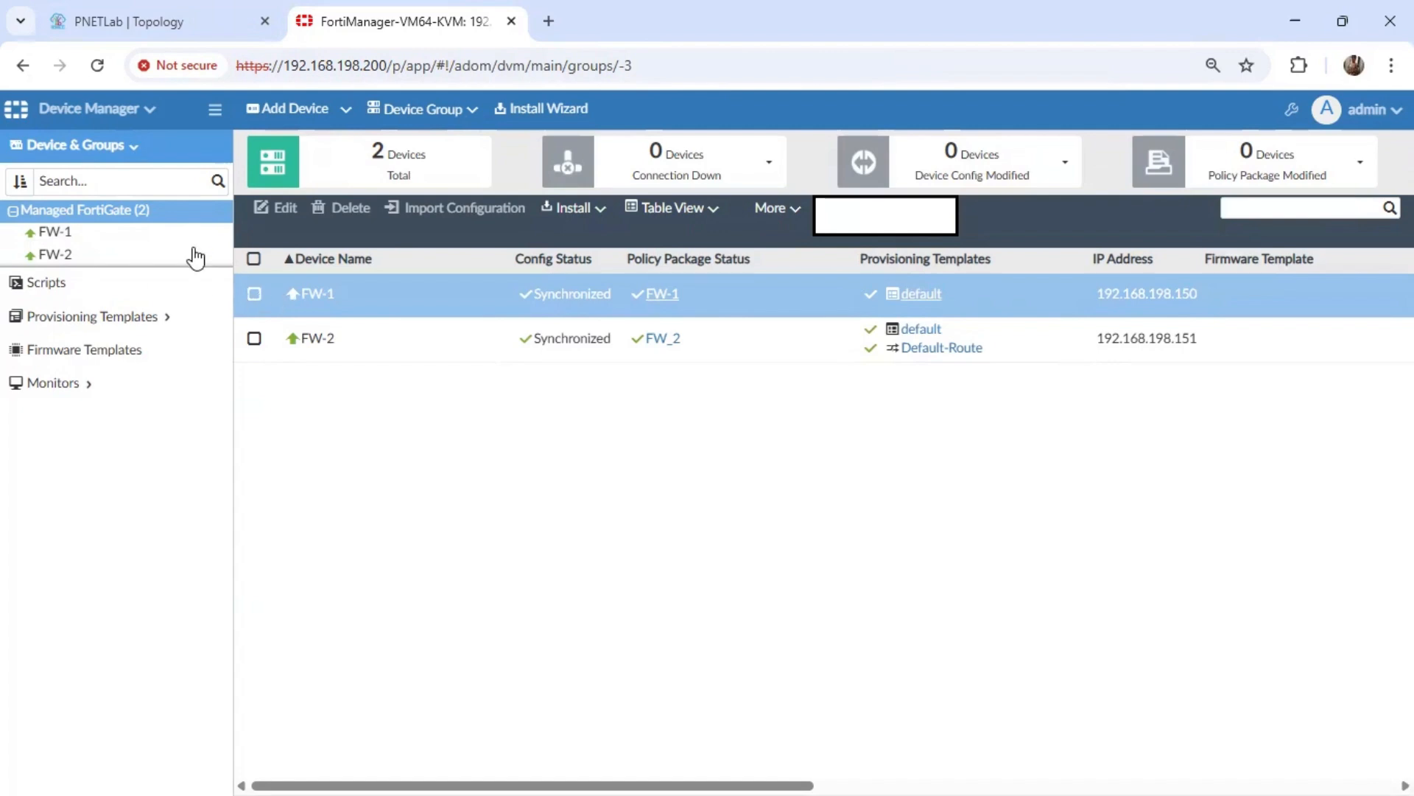
Open VPN Manager and start a new VPN community named HUB+SPOKE with the Star topology.
left_click(88, 109)
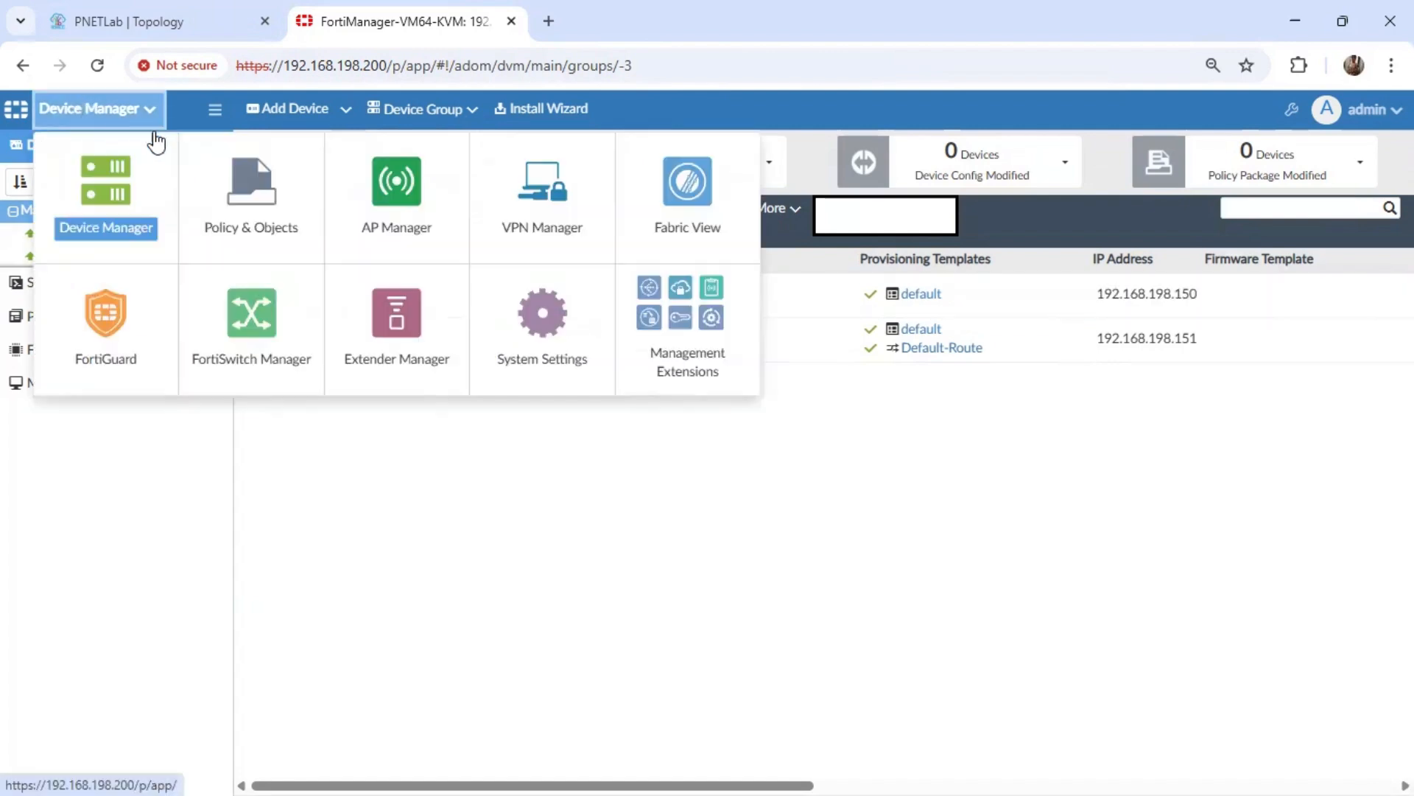
left_click(546, 199)
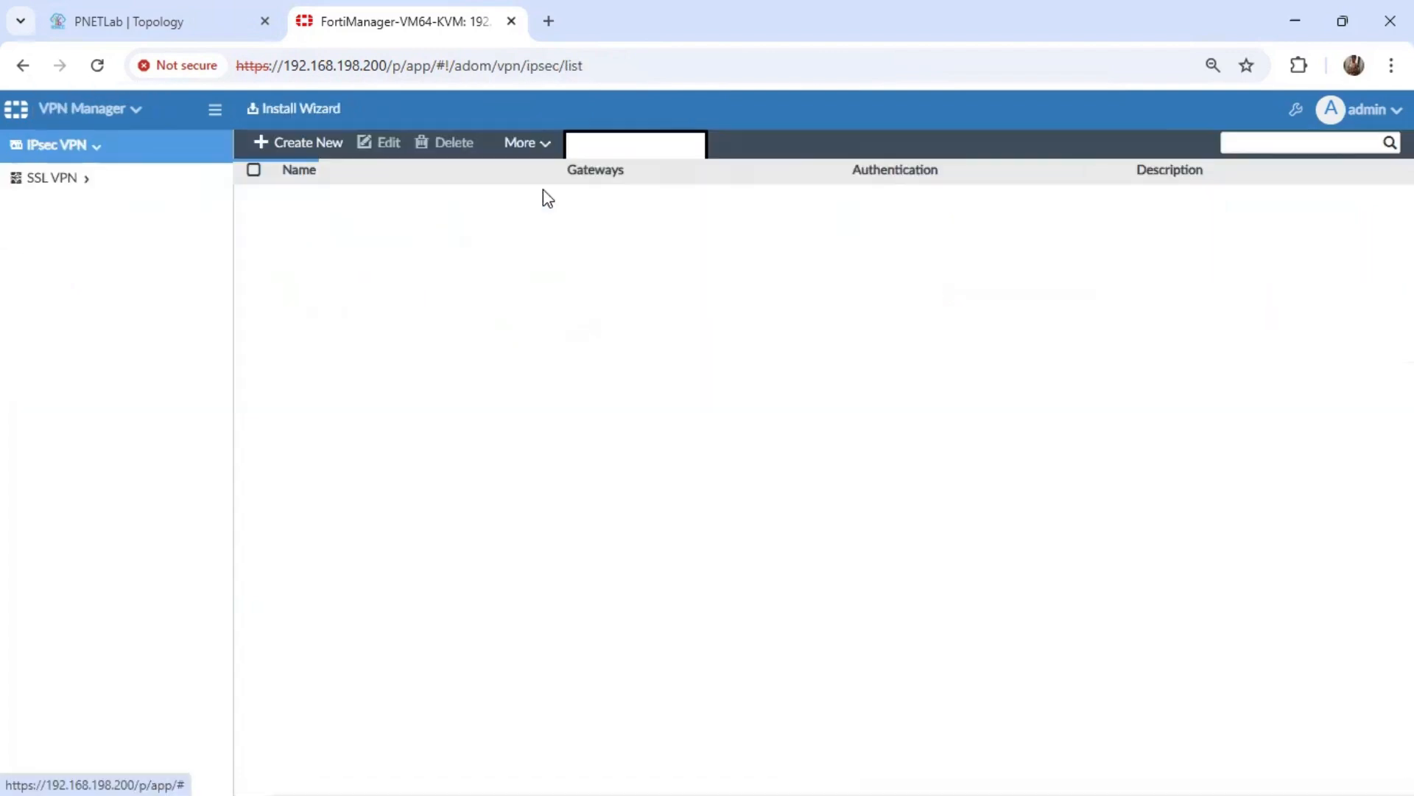
left_click(299, 147)
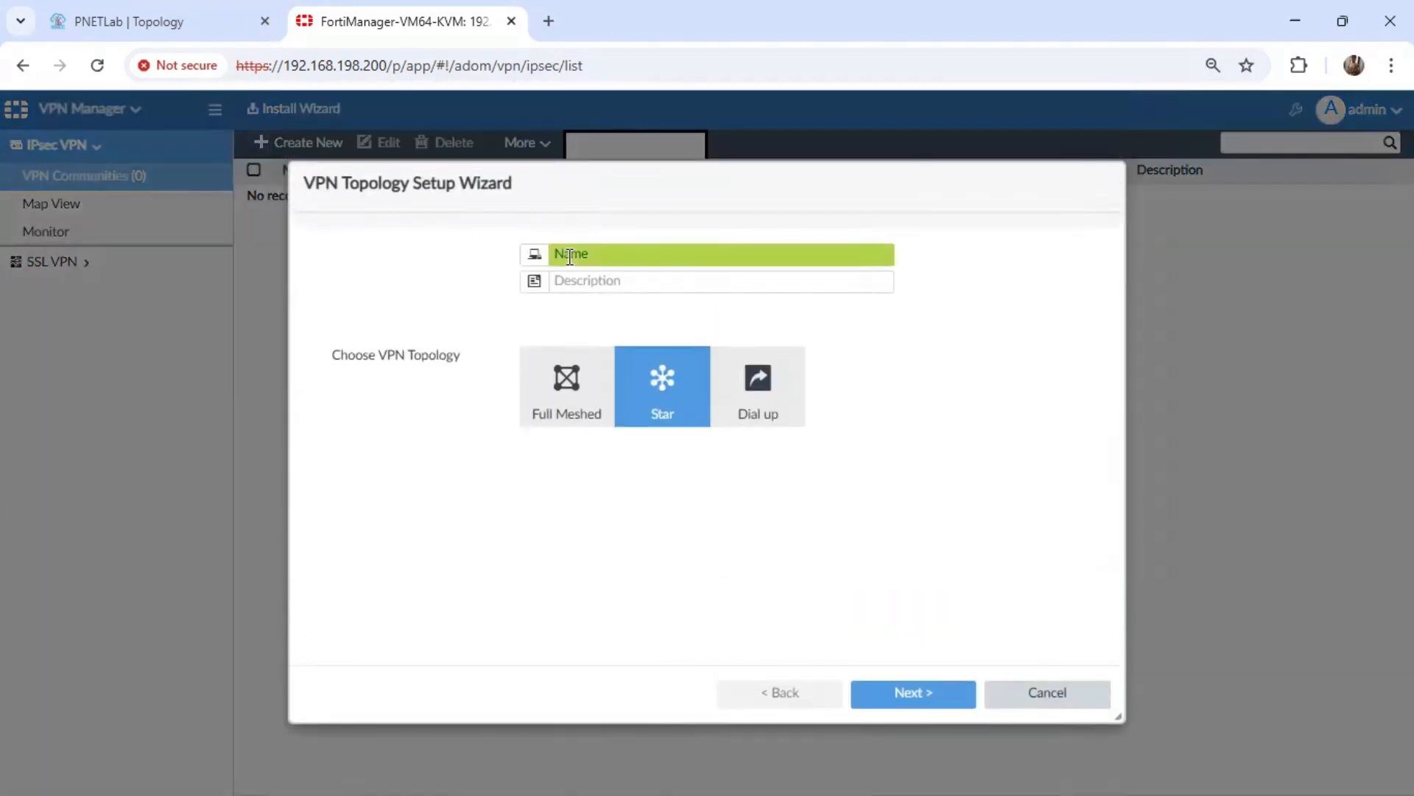
type("HUB")
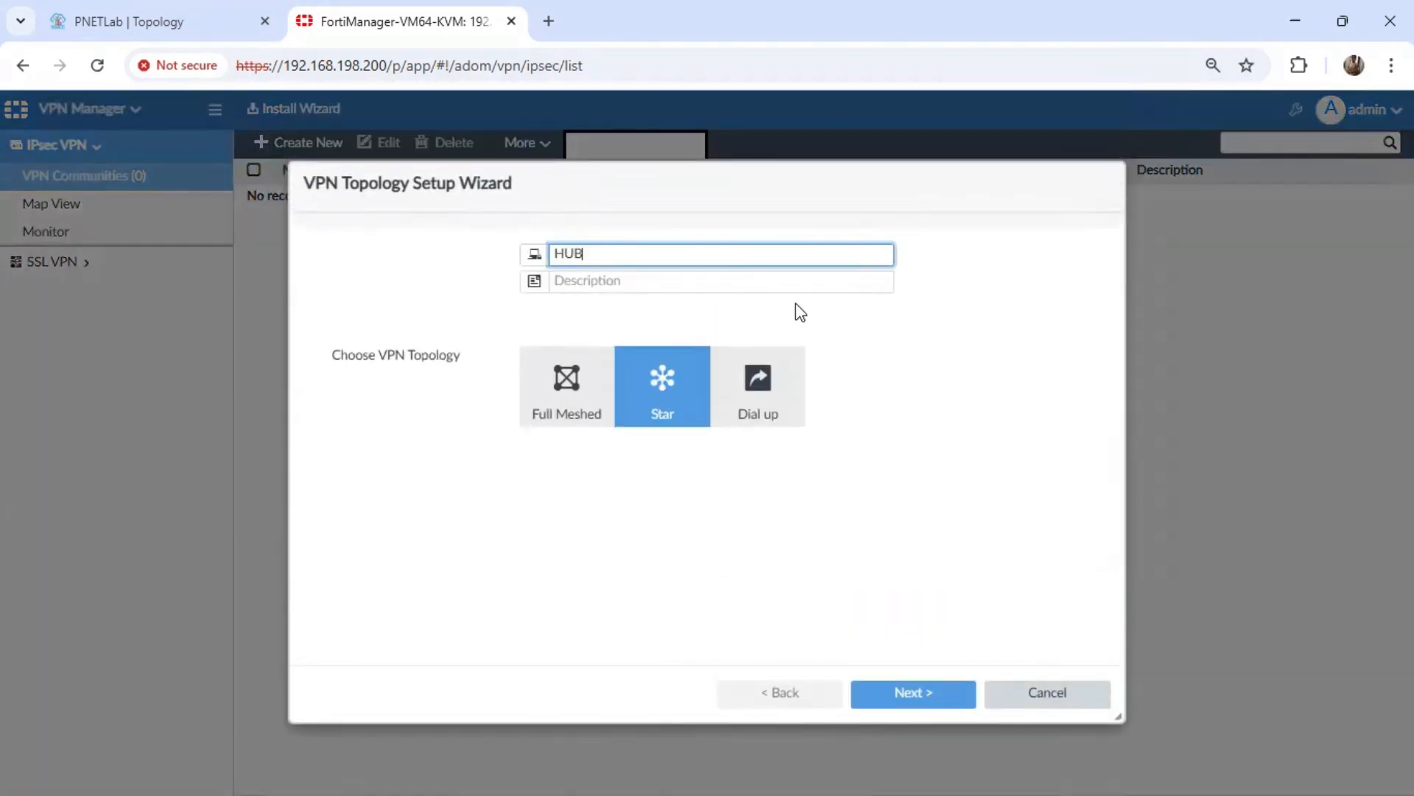
type("+SPOKE")
left_click(916, 700)
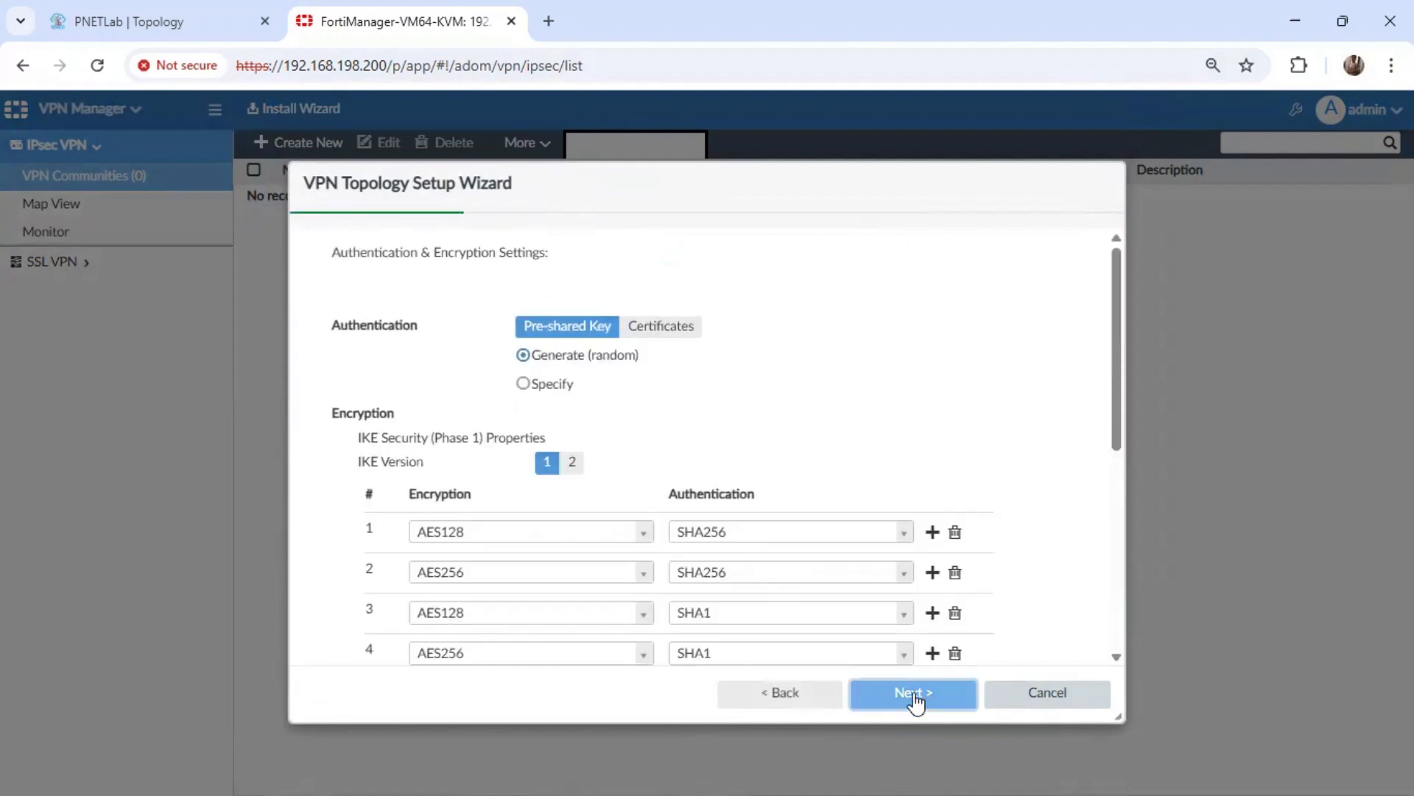
Choose to specify the pre-shared key, enter the key, and reveal it for checking.
left_click(543, 385)
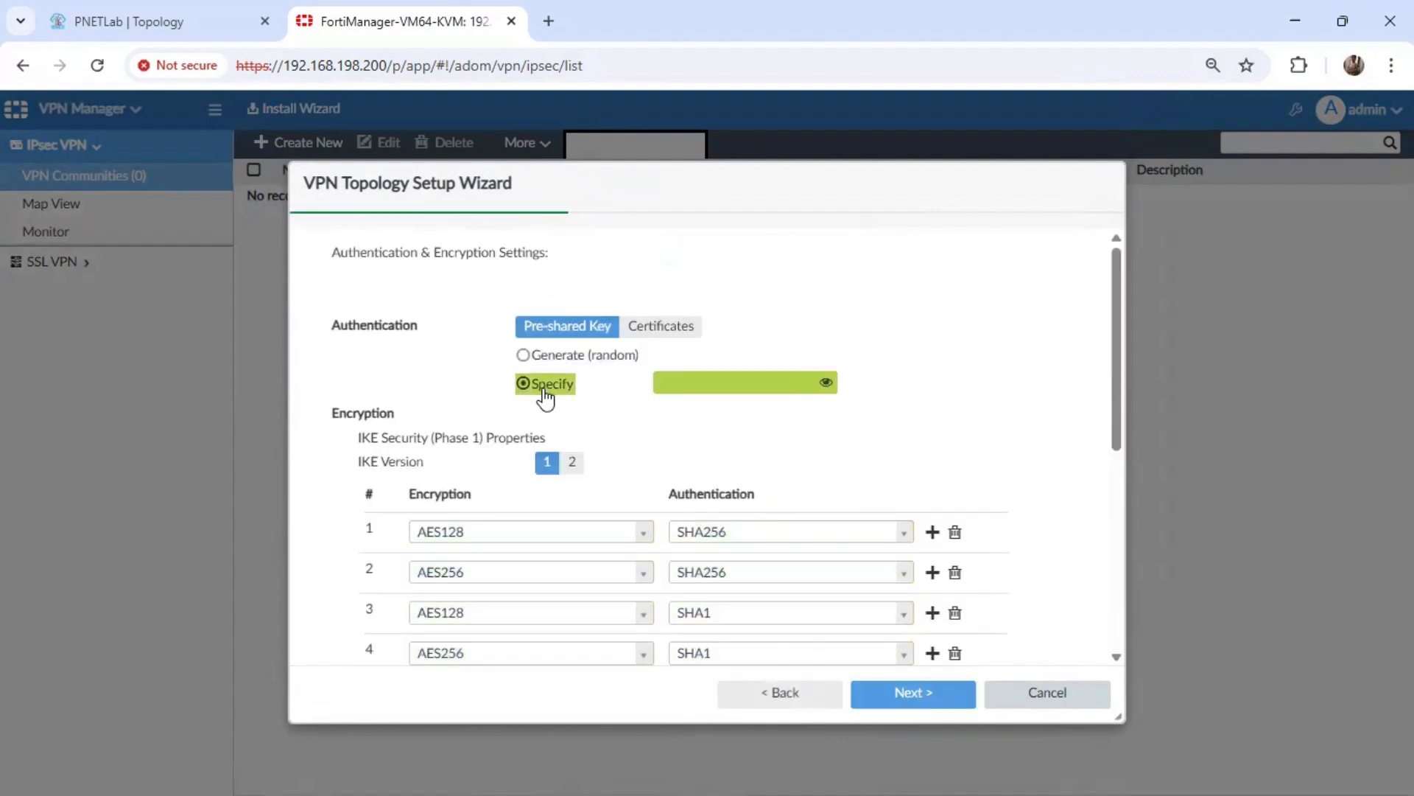
left_click(727, 377)
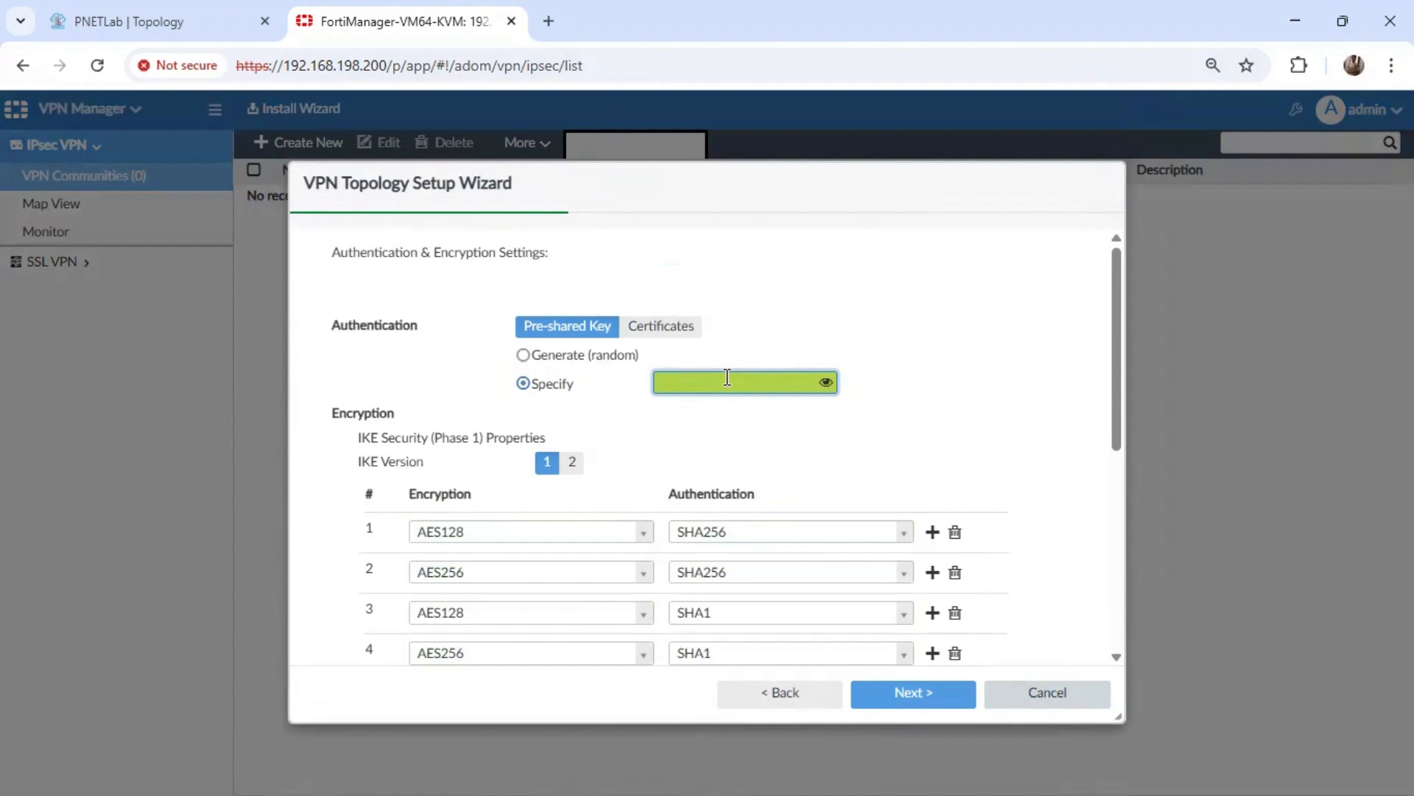
type("•••••••••")
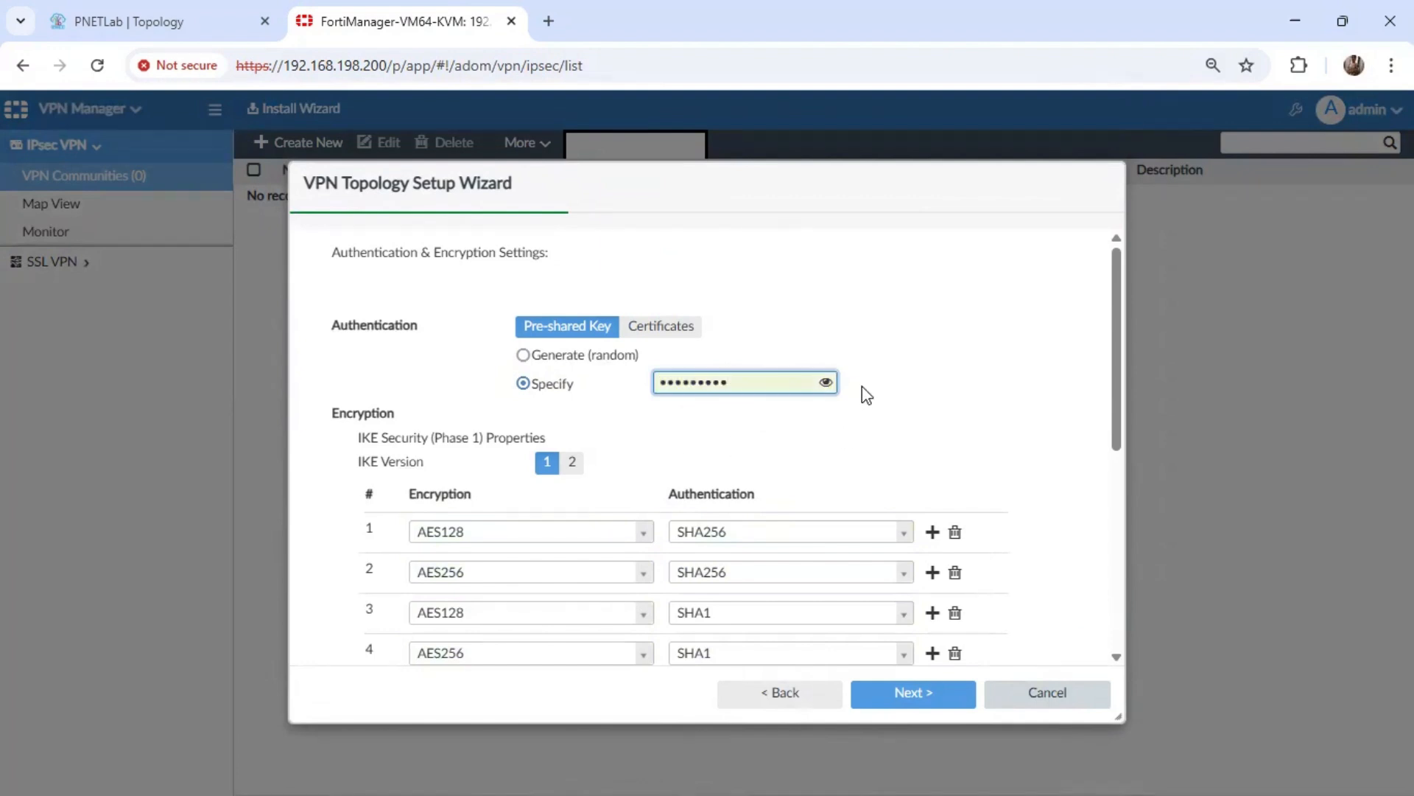
left_click(826, 382)
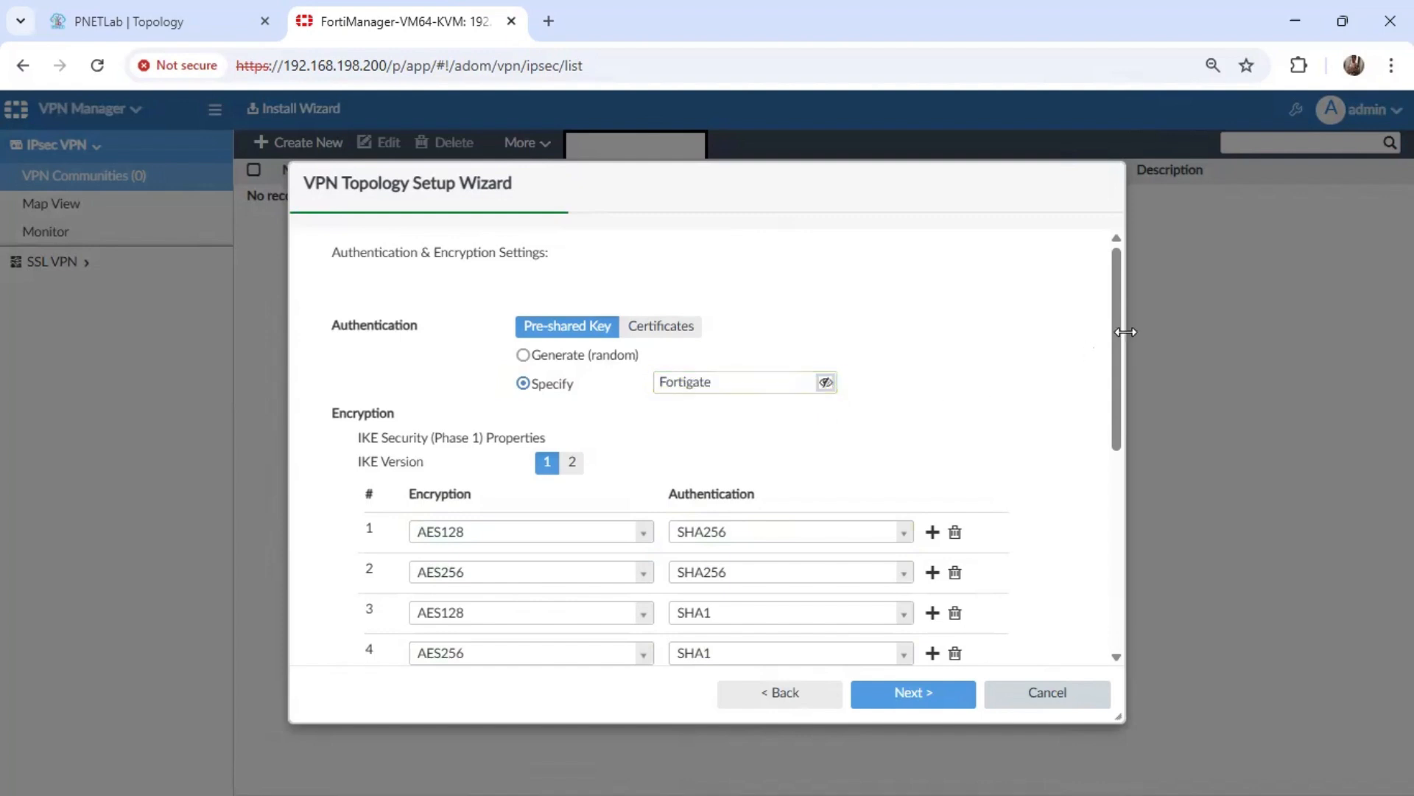
Reduce the IKE Phase 1 proposals to a single entry using DES encryption and MD5 authentication.
left_click_drag(1121, 332, 1115, 444)
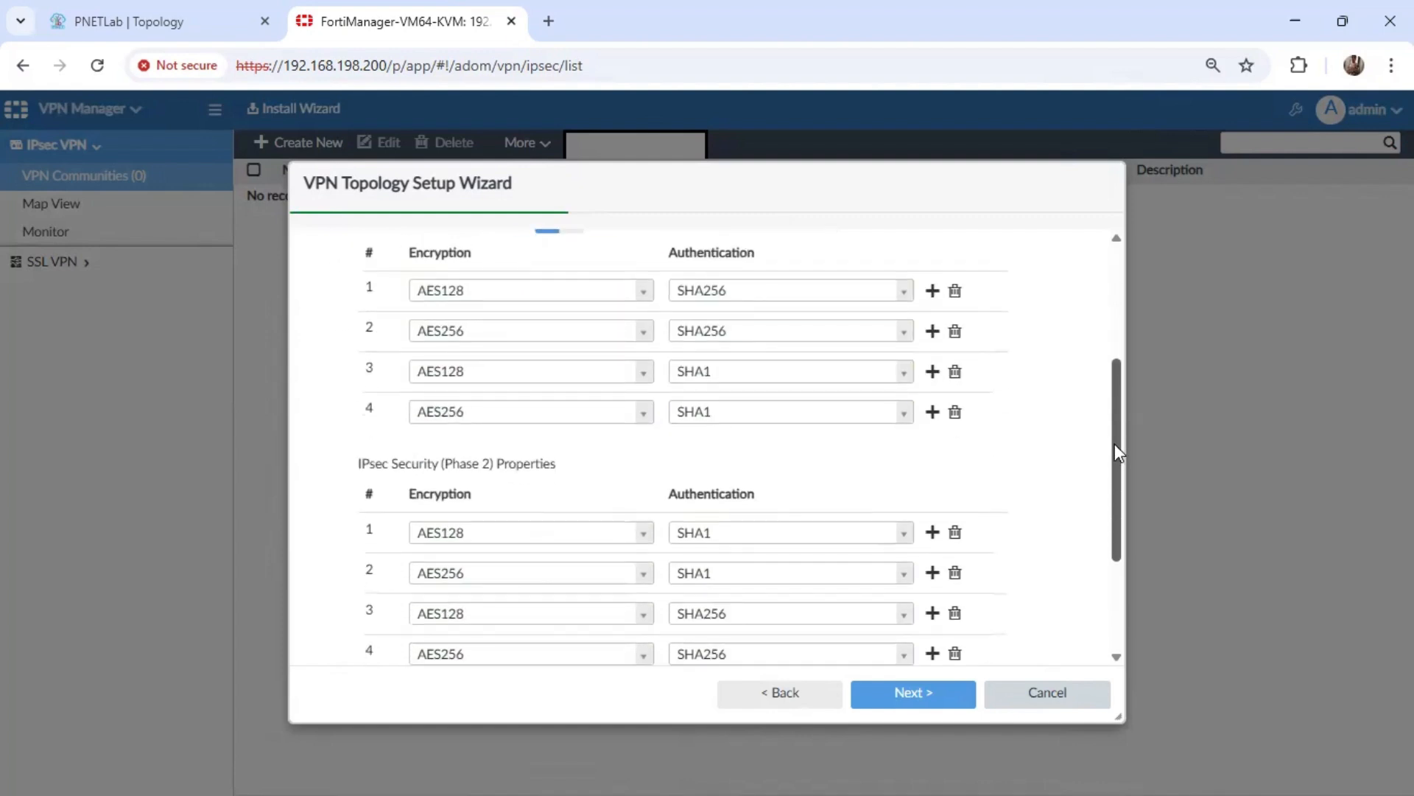
left_click(955, 290)
left_click(955, 290)
left_click(955, 290)
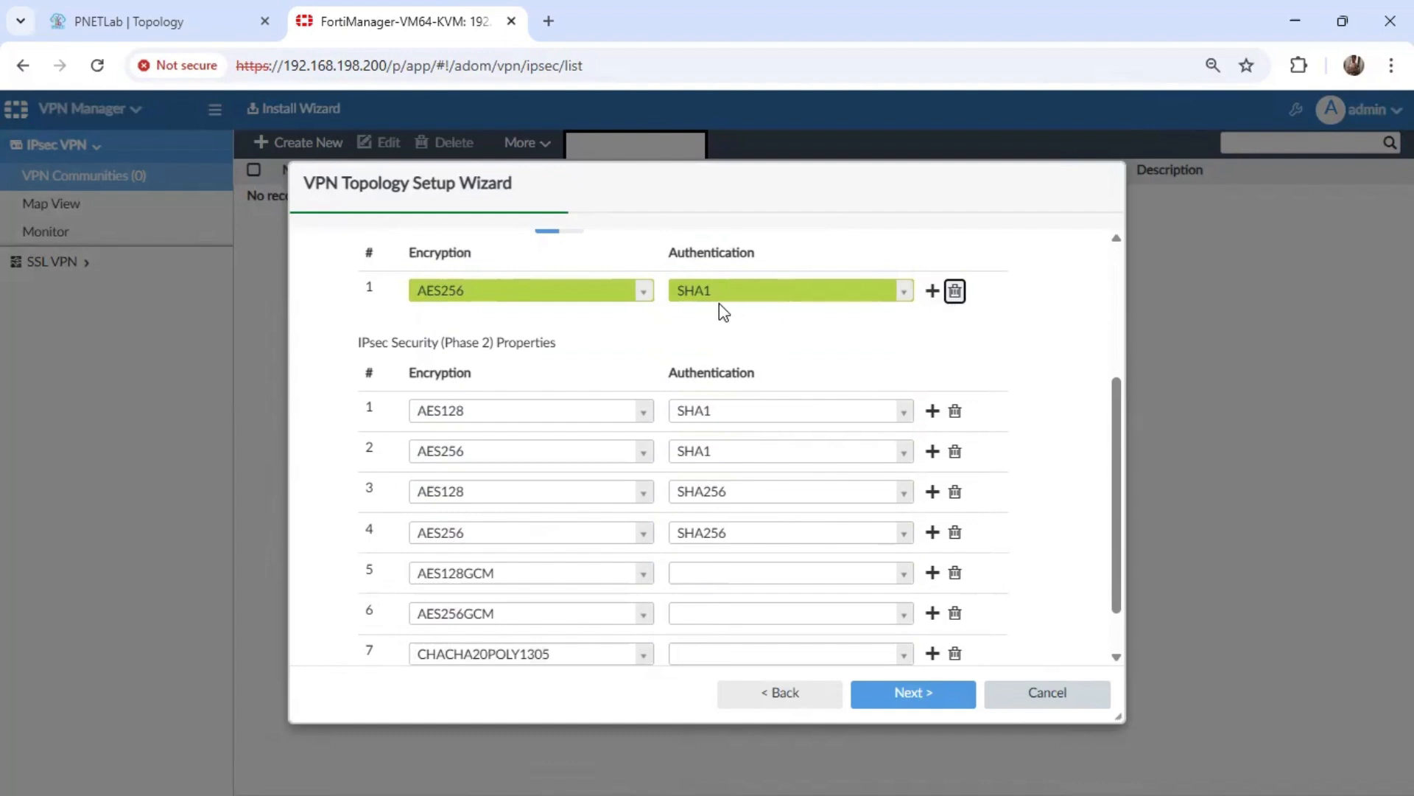
left_click(645, 294)
scroll(638, 389, "down", 2)
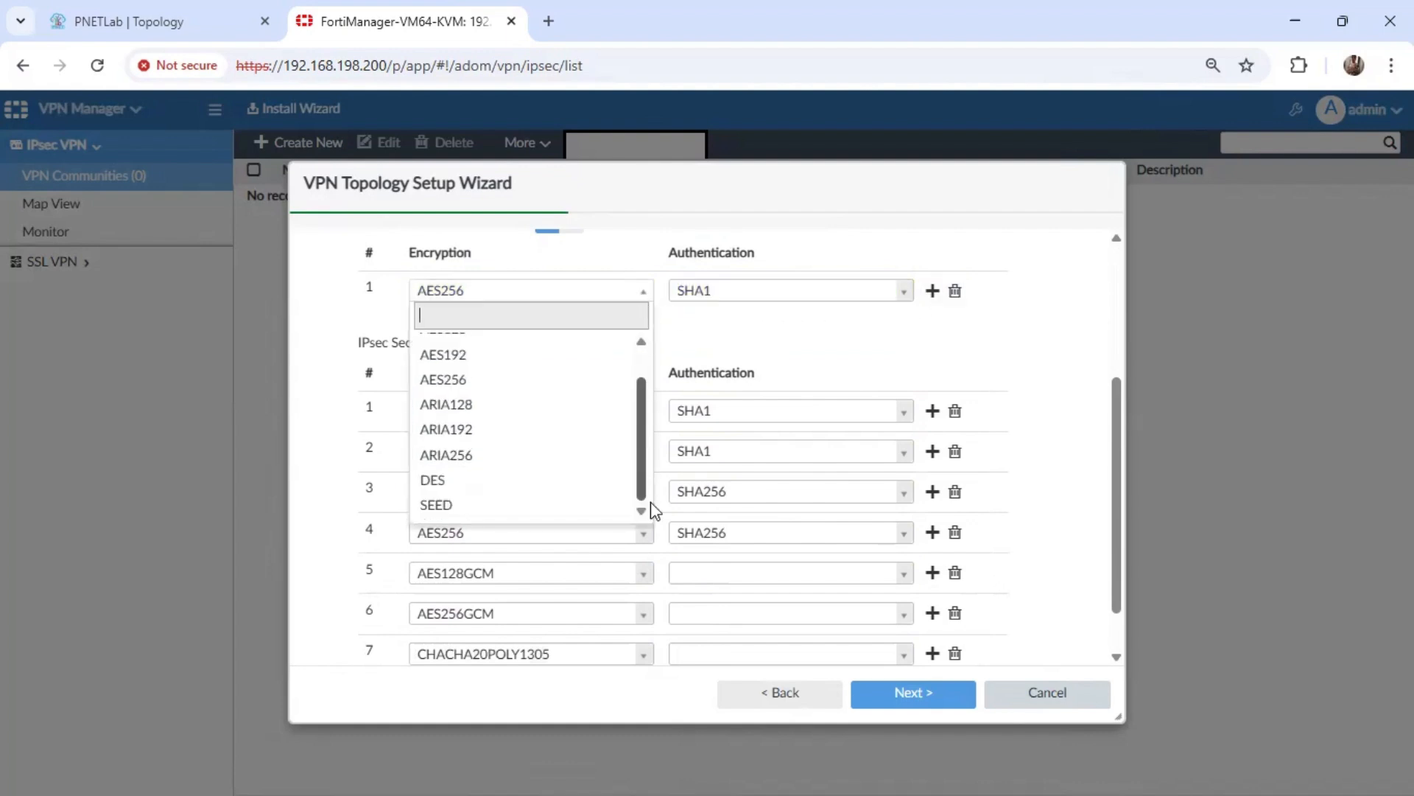
left_click(538, 479)
left_click(904, 301)
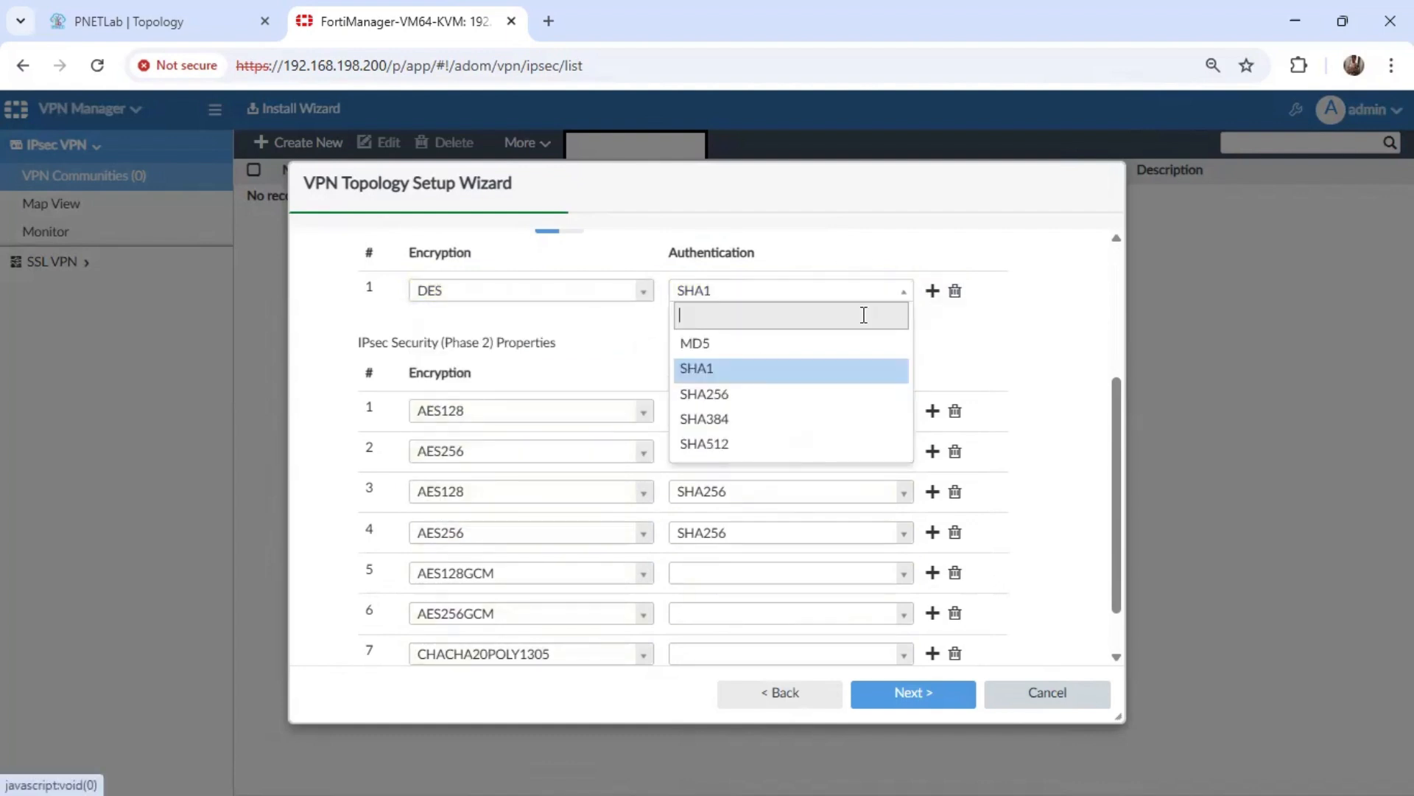
left_click(759, 346)
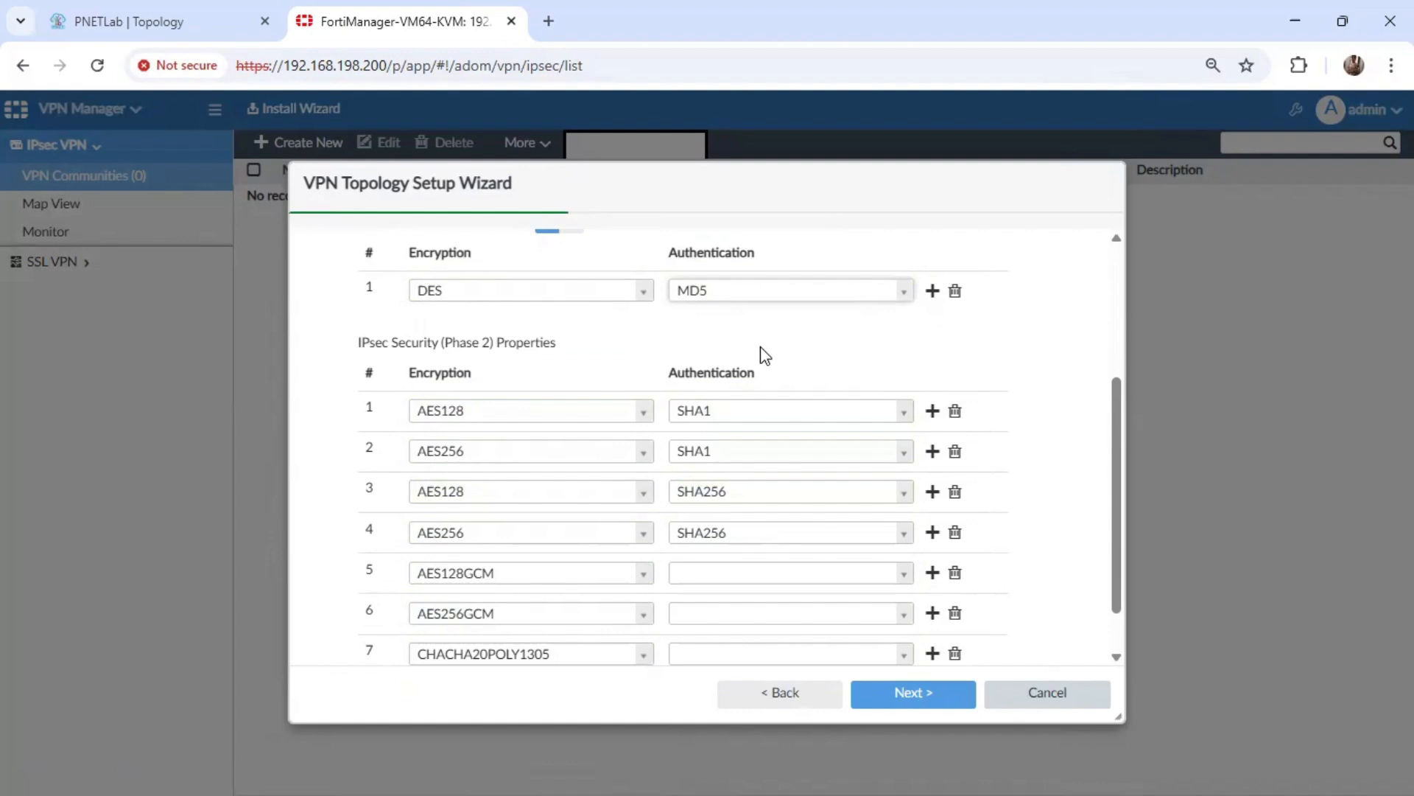
Reduce the IPsec Phase 2 proposals to one entry with DES encryption and MD5 authentication, and continue to the advanced properties.
double_click(955, 410)
left_click(955, 432)
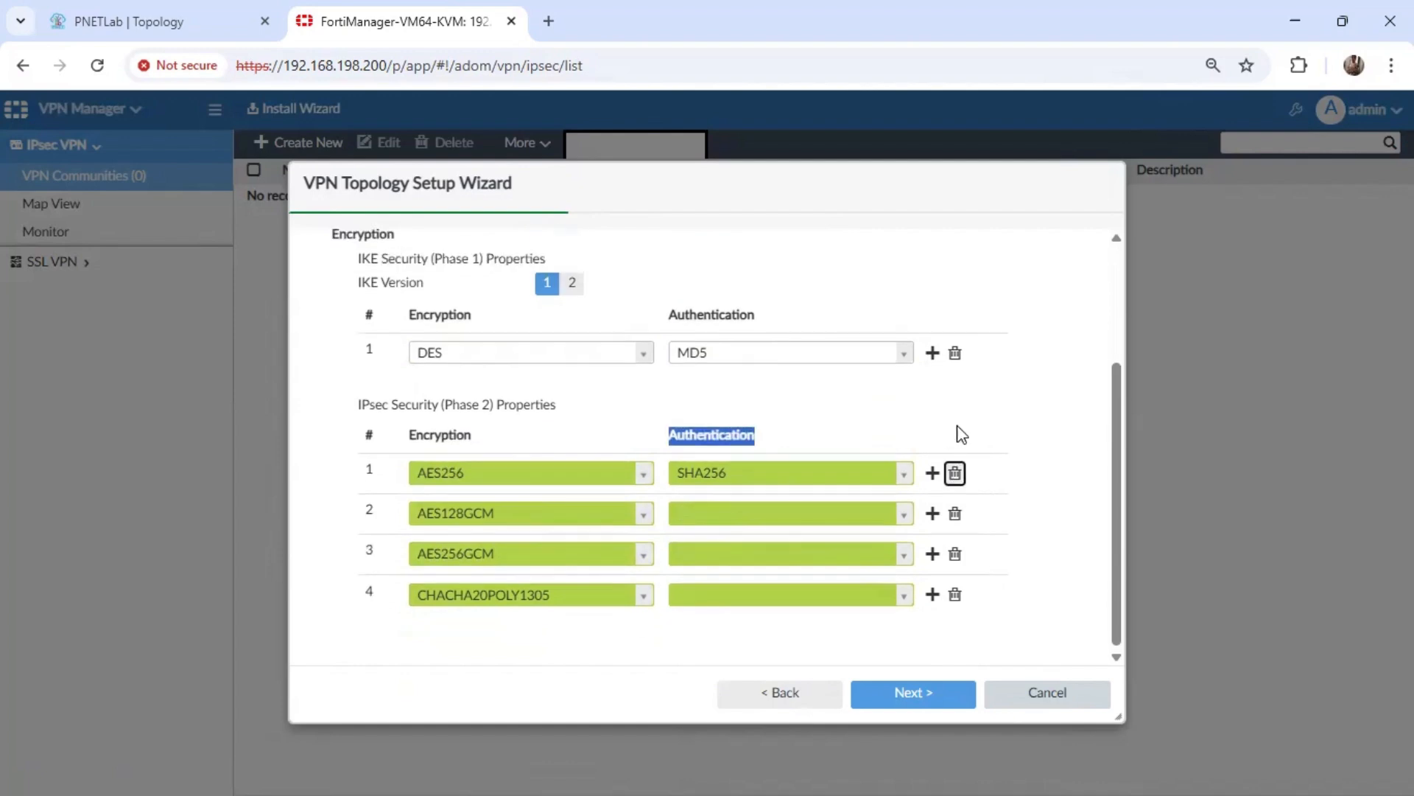
left_click(954, 473)
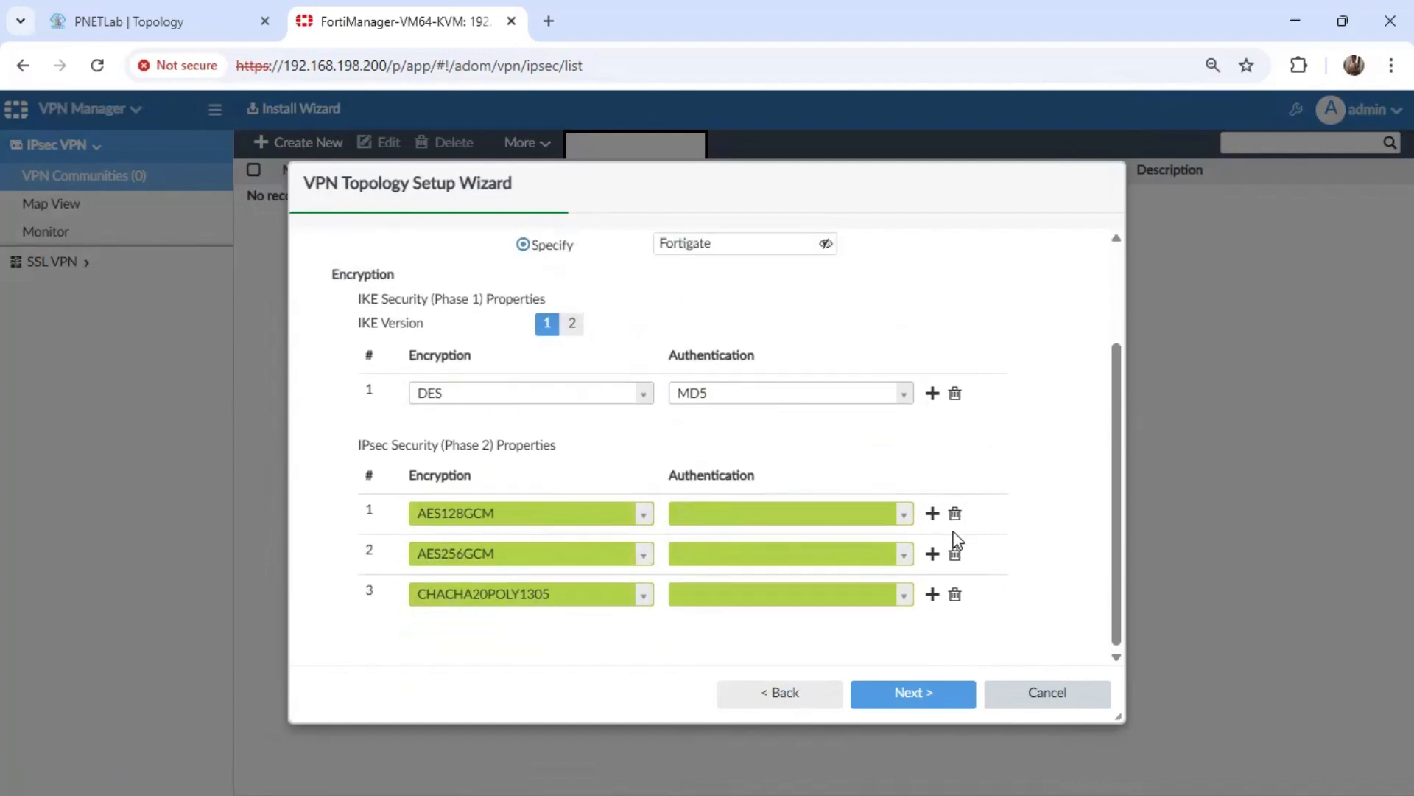
left_click(955, 551)
left_click(955, 551)
left_click(643, 593)
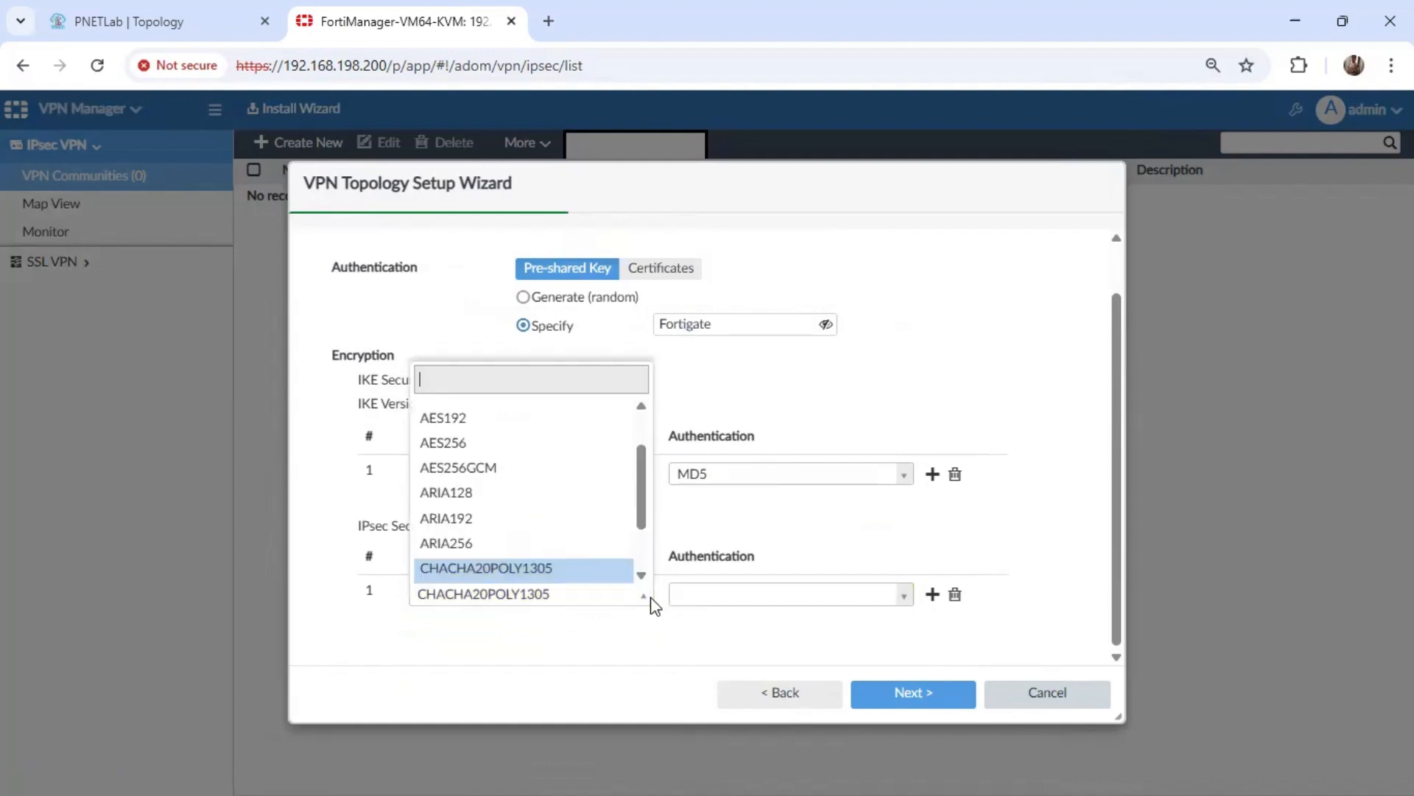
scroll(645, 571, "down", 3)
left_click(492, 520)
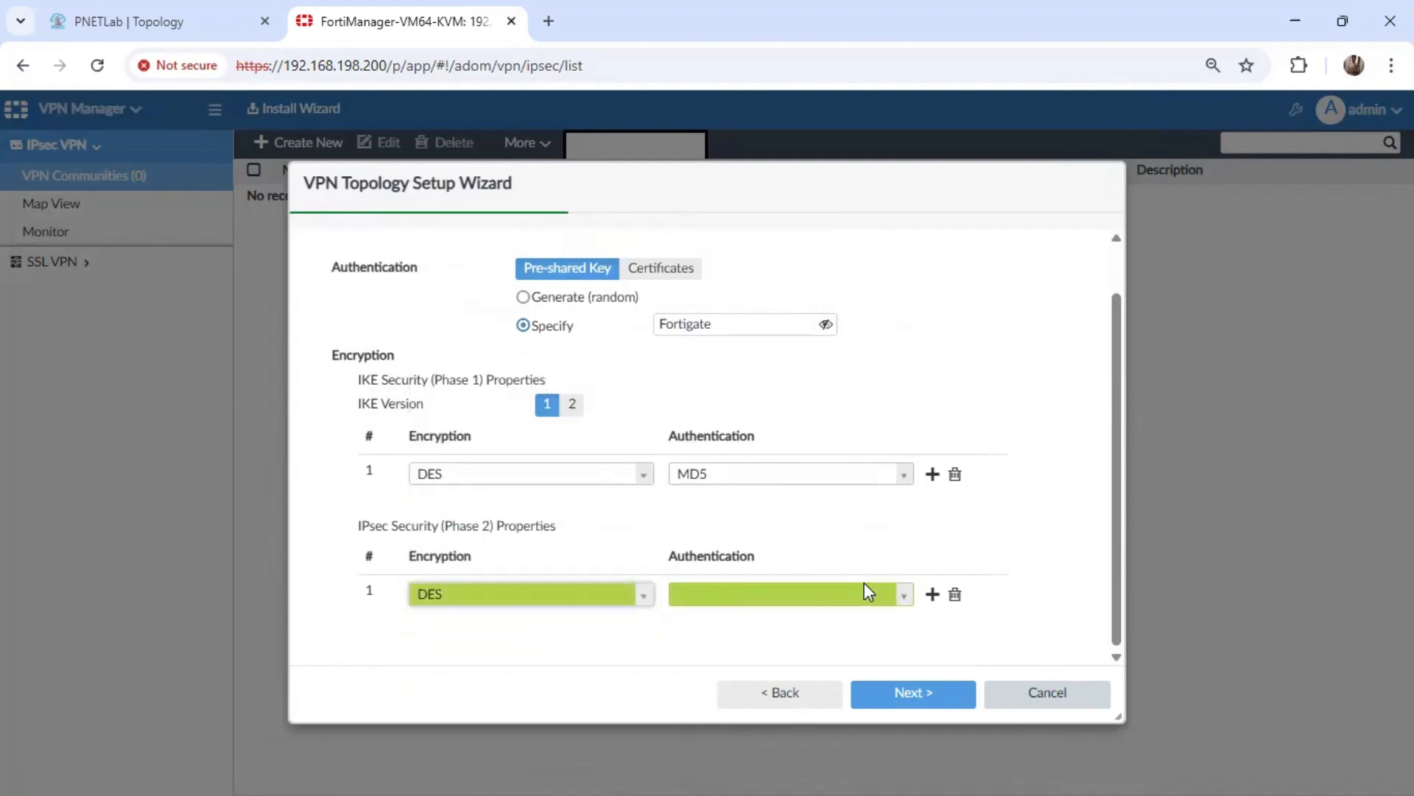
left_click(900, 595)
left_click(783, 650)
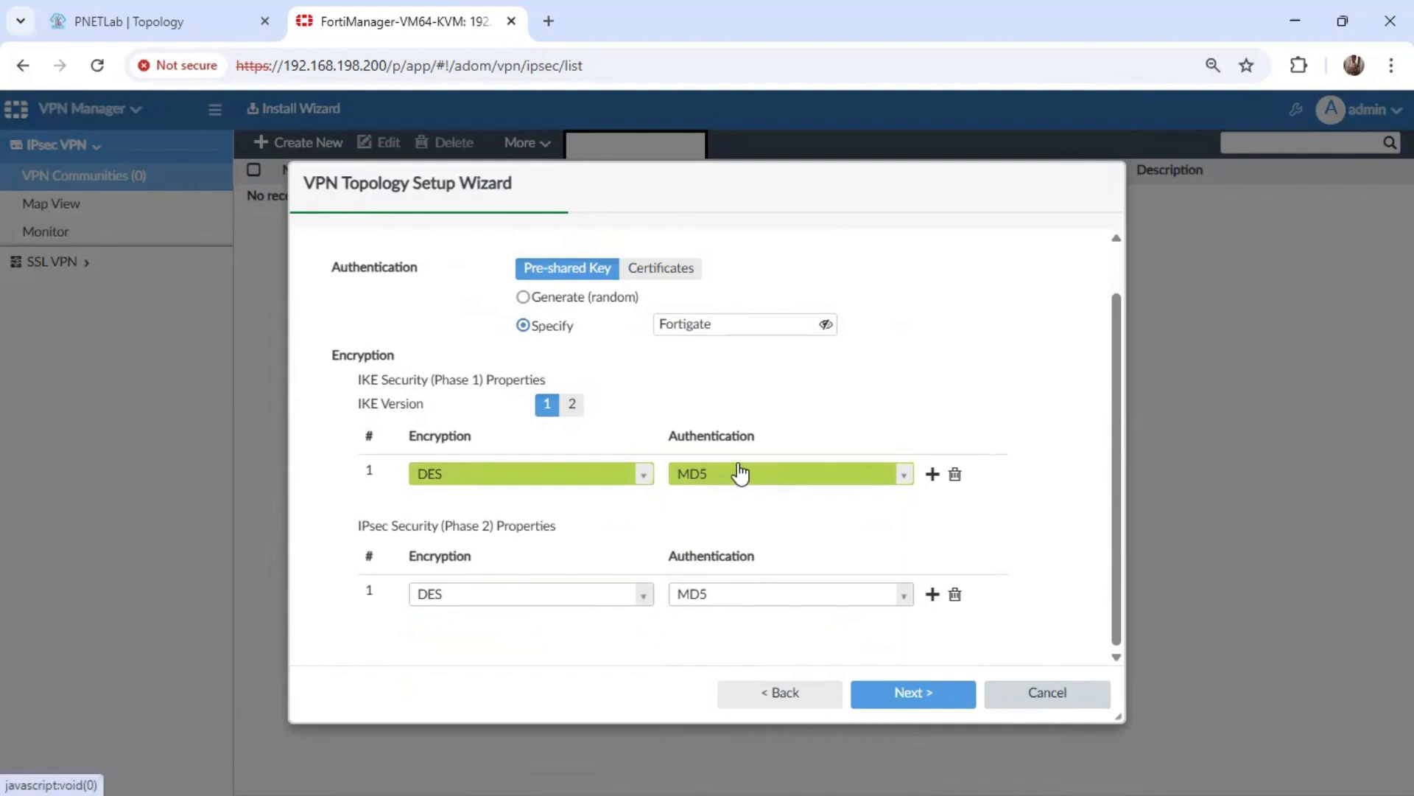
left_click(916, 700)
Turn off VPN Zone and select Diffie-Hellman group 2 for both Phase 1 and Phase 2.
scroll(846, 267, "up", 1)
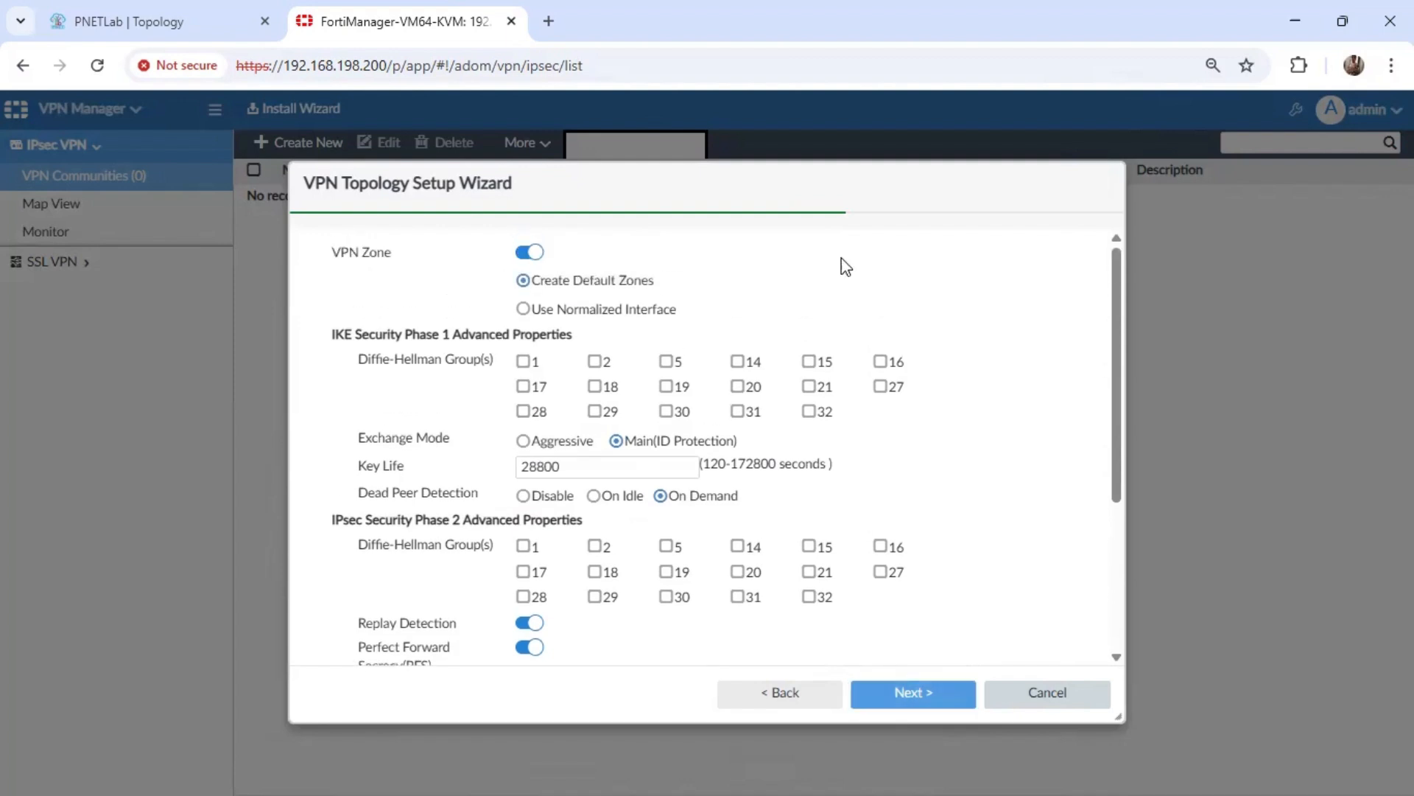
left_click(527, 252)
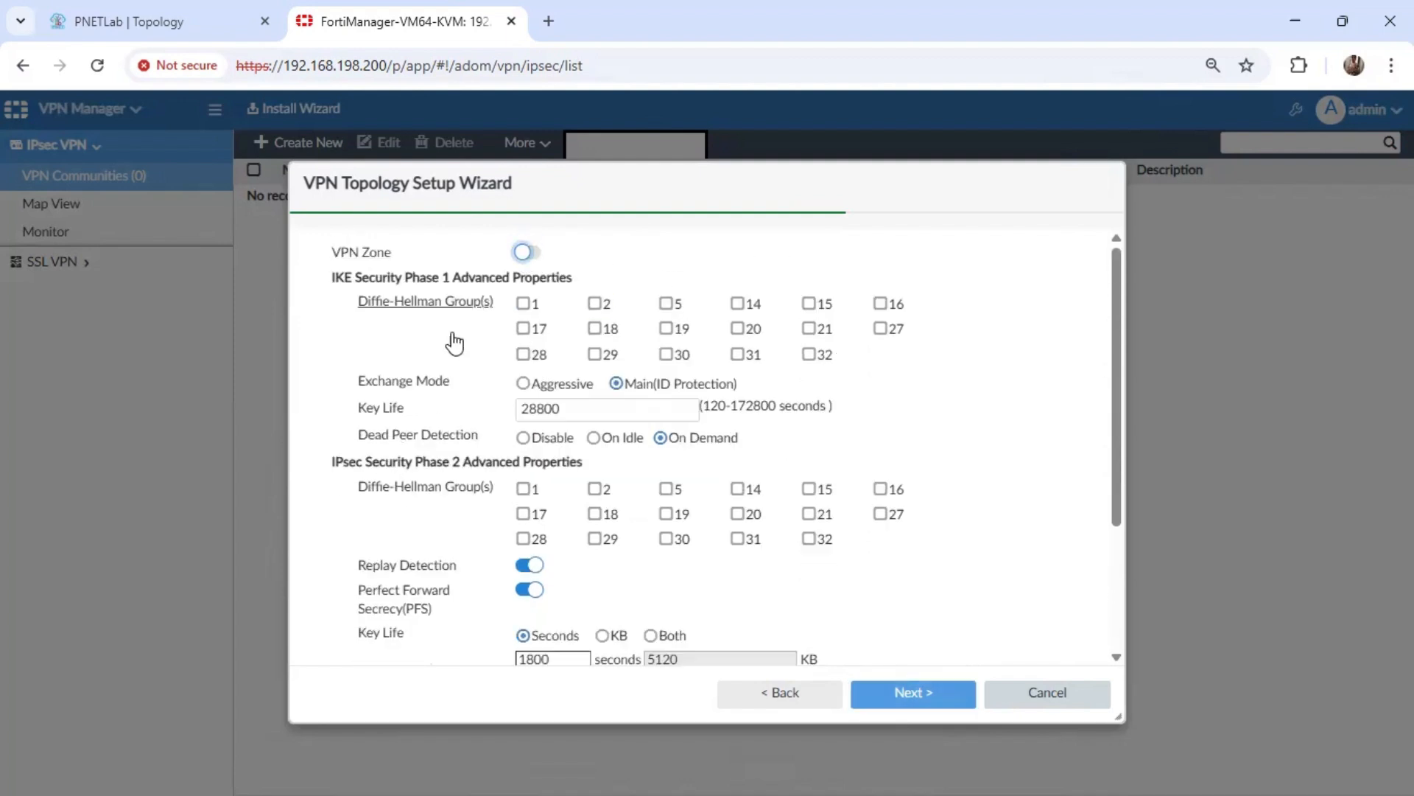
left_click(594, 304)
left_click(594, 305)
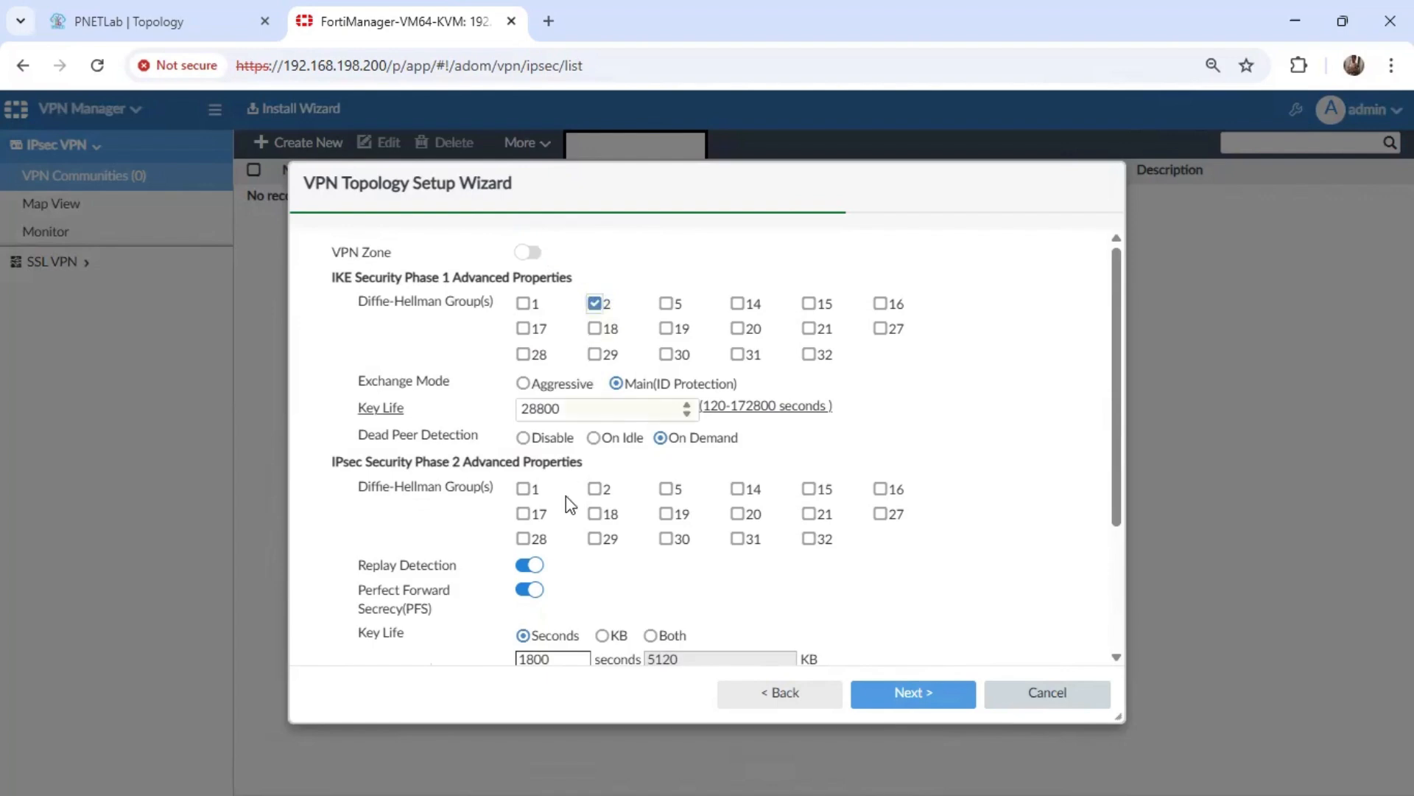
left_click(596, 490)
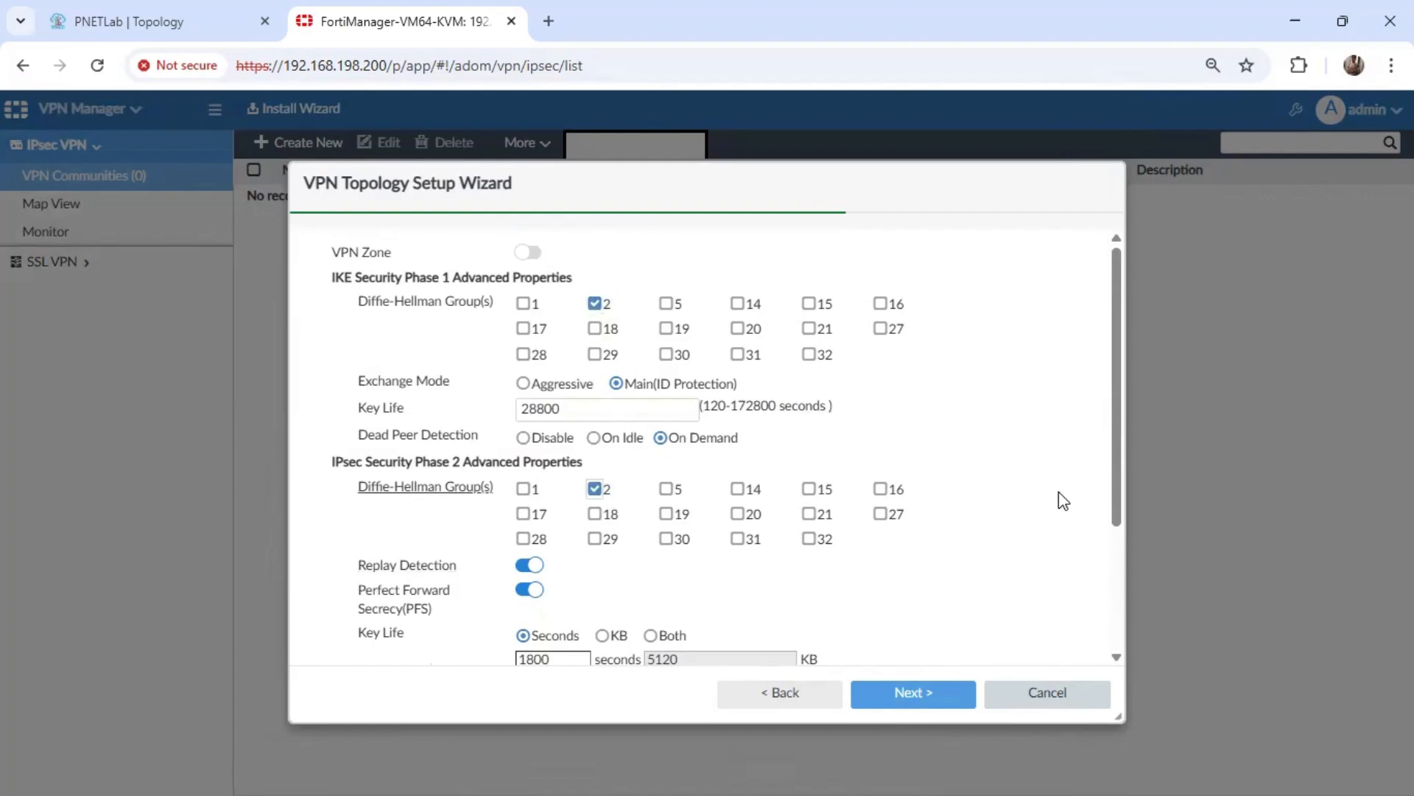
Disable NAT-traversal and complete the VPN topology setup wizard.
scroll(1113, 448, "down", 2)
scroll(1103, 566, "down", 1)
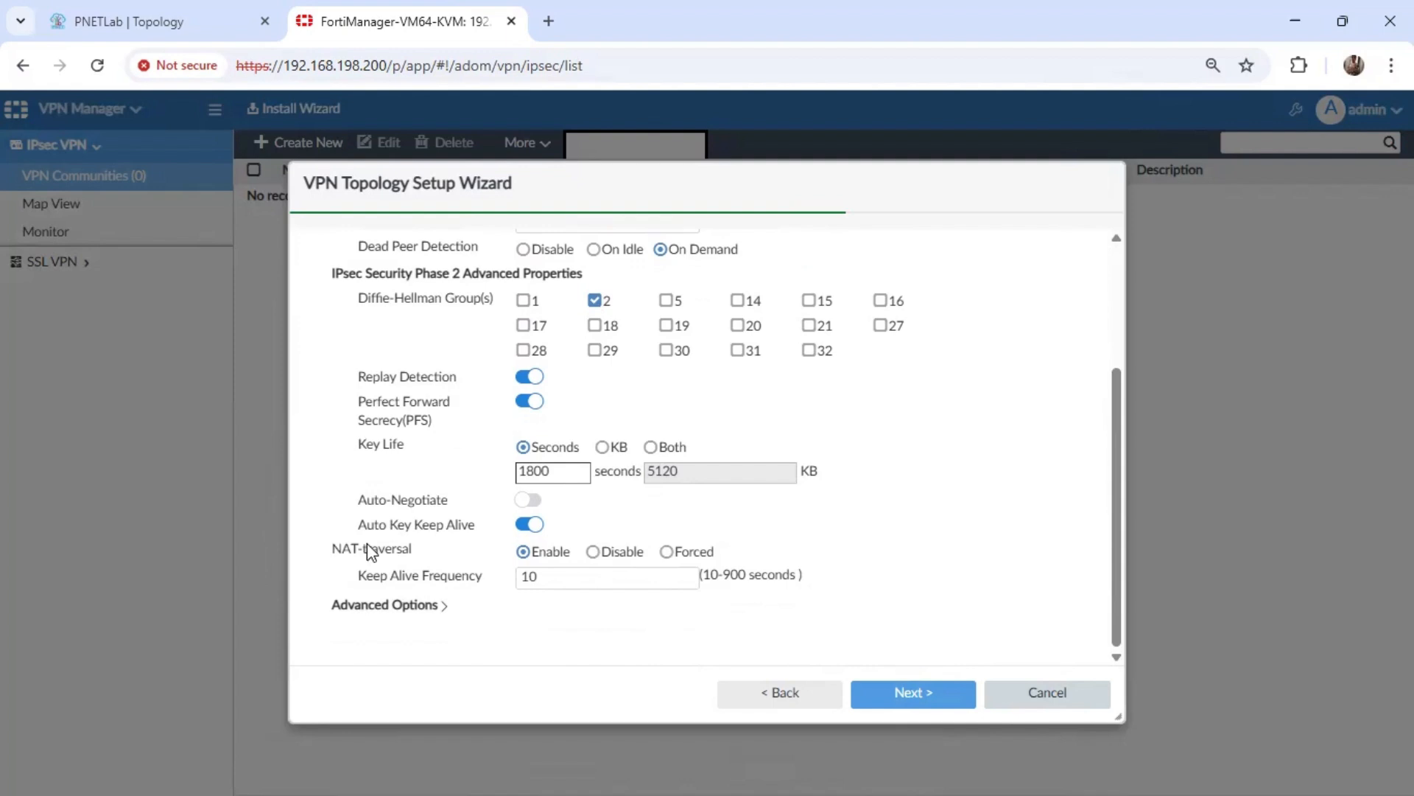
left_click(593, 552)
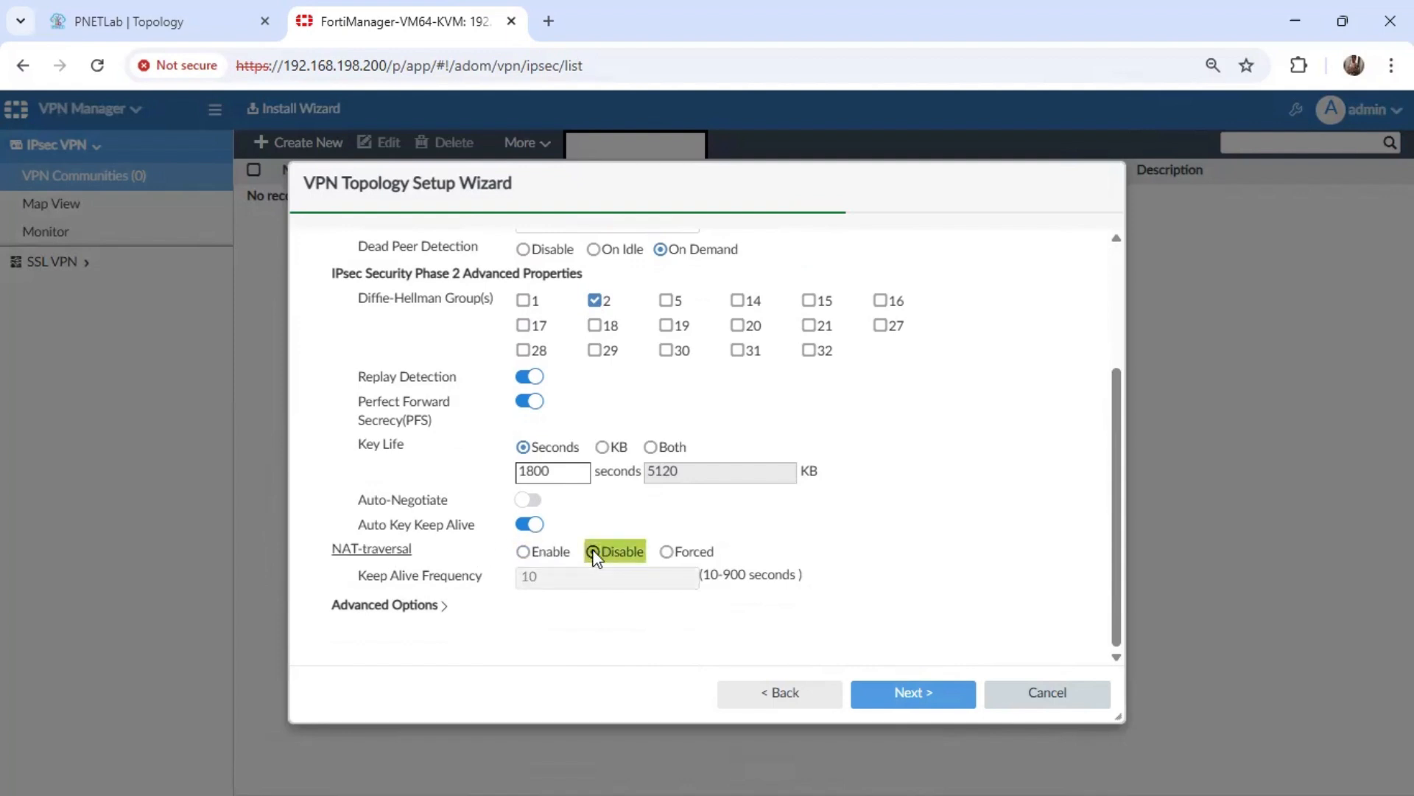
left_click(905, 695)
left_click(907, 700)
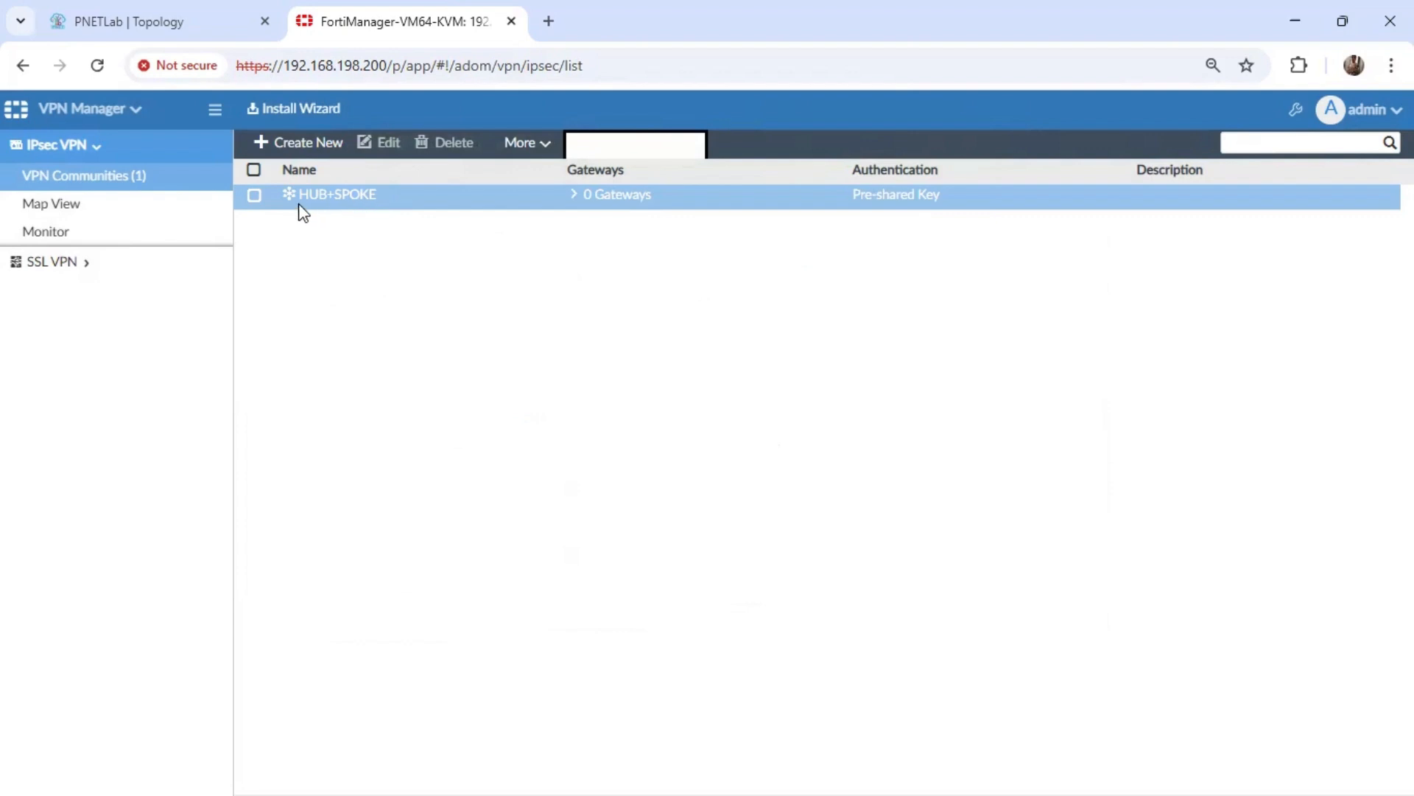
Start a managed gateway in the HUB+SPOKE community and review the per-device mapping of the LAN_SUBNETS address without changing it.
left_click(315, 195)
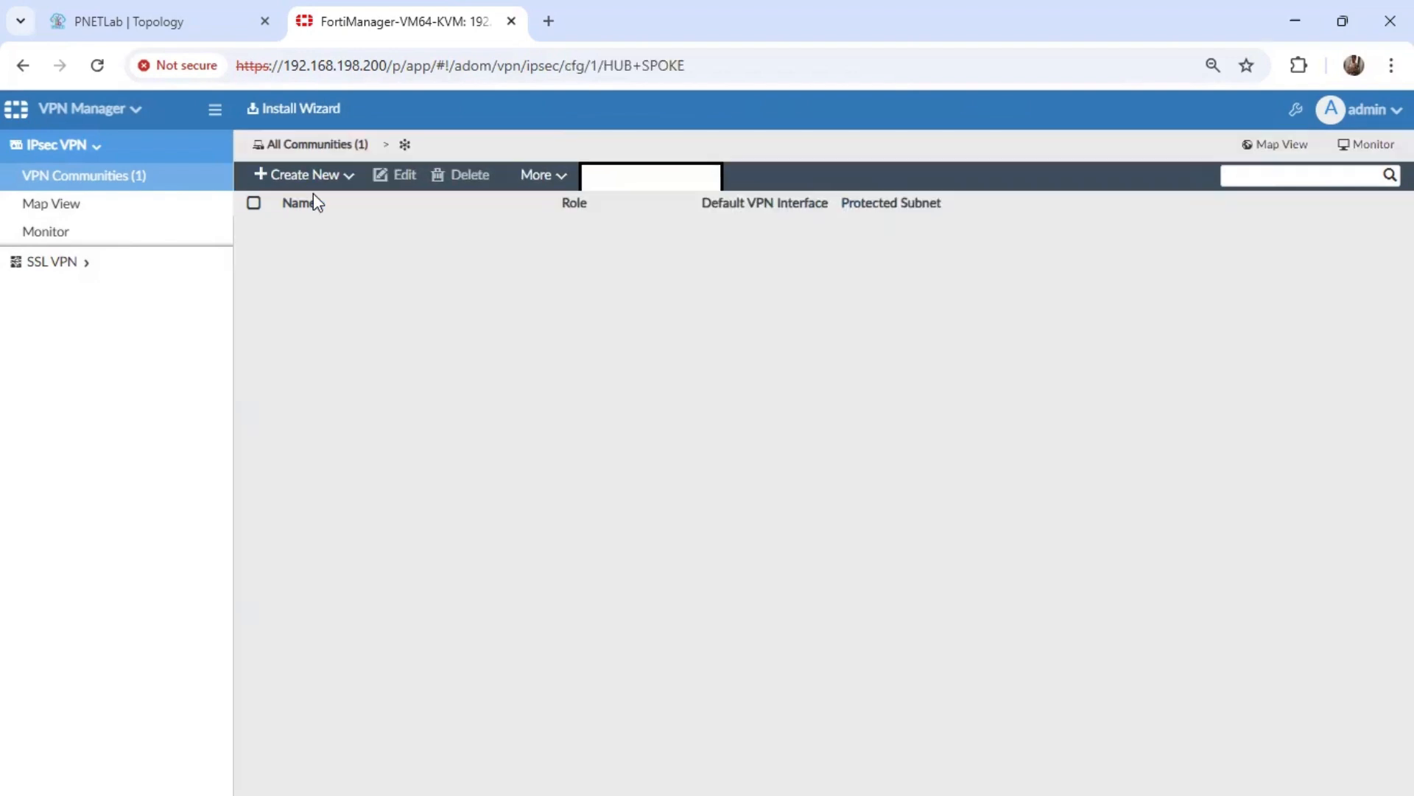
left_click(307, 175)
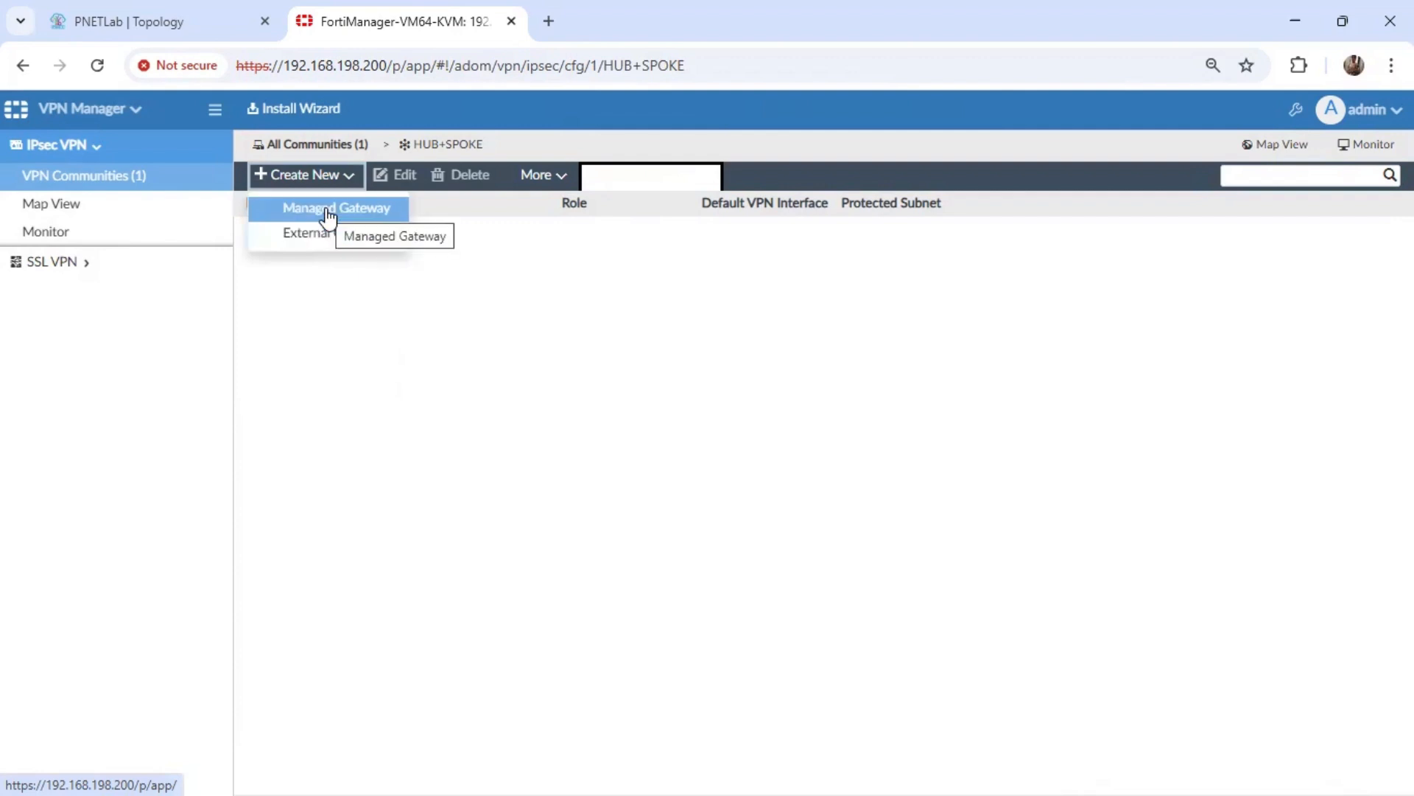
left_click(327, 214)
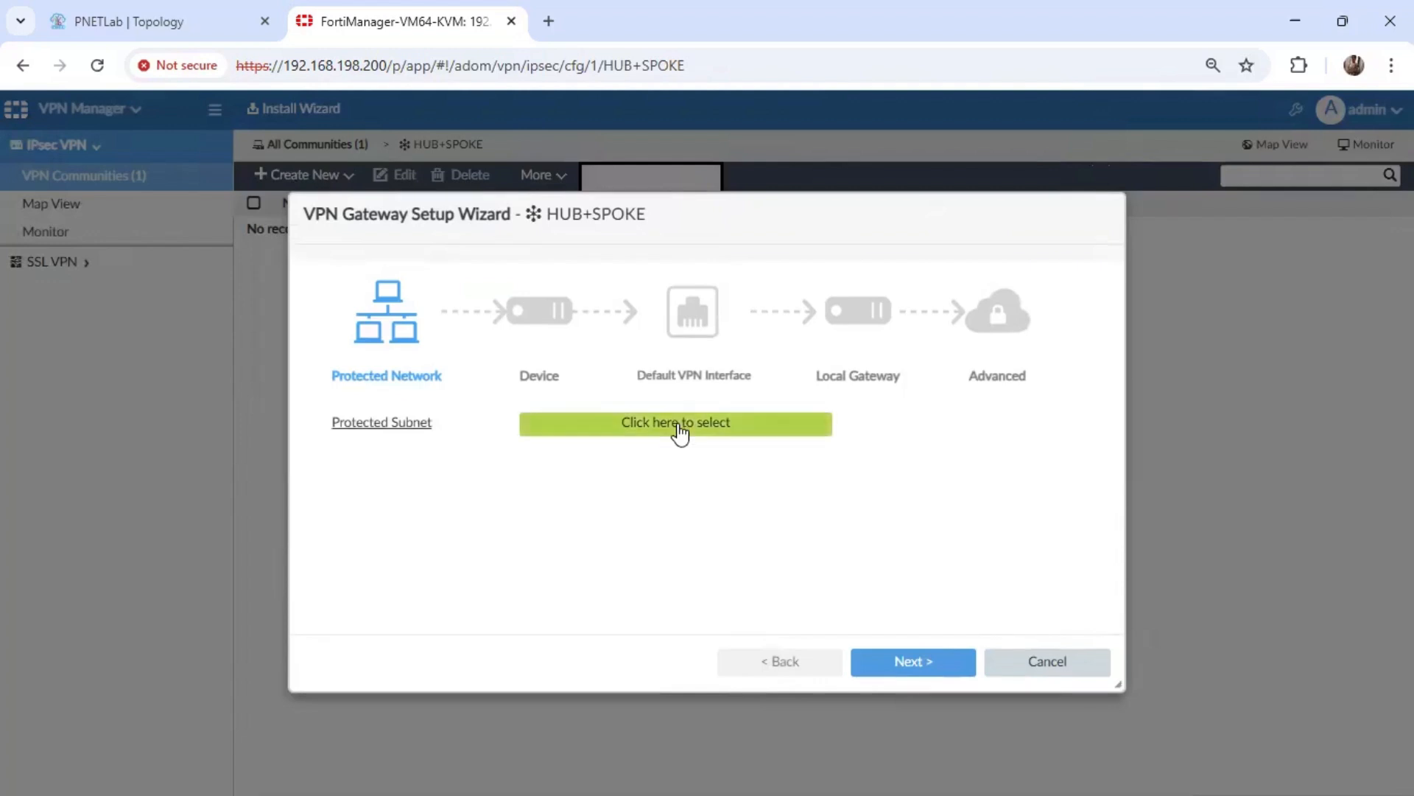
left_click(679, 433)
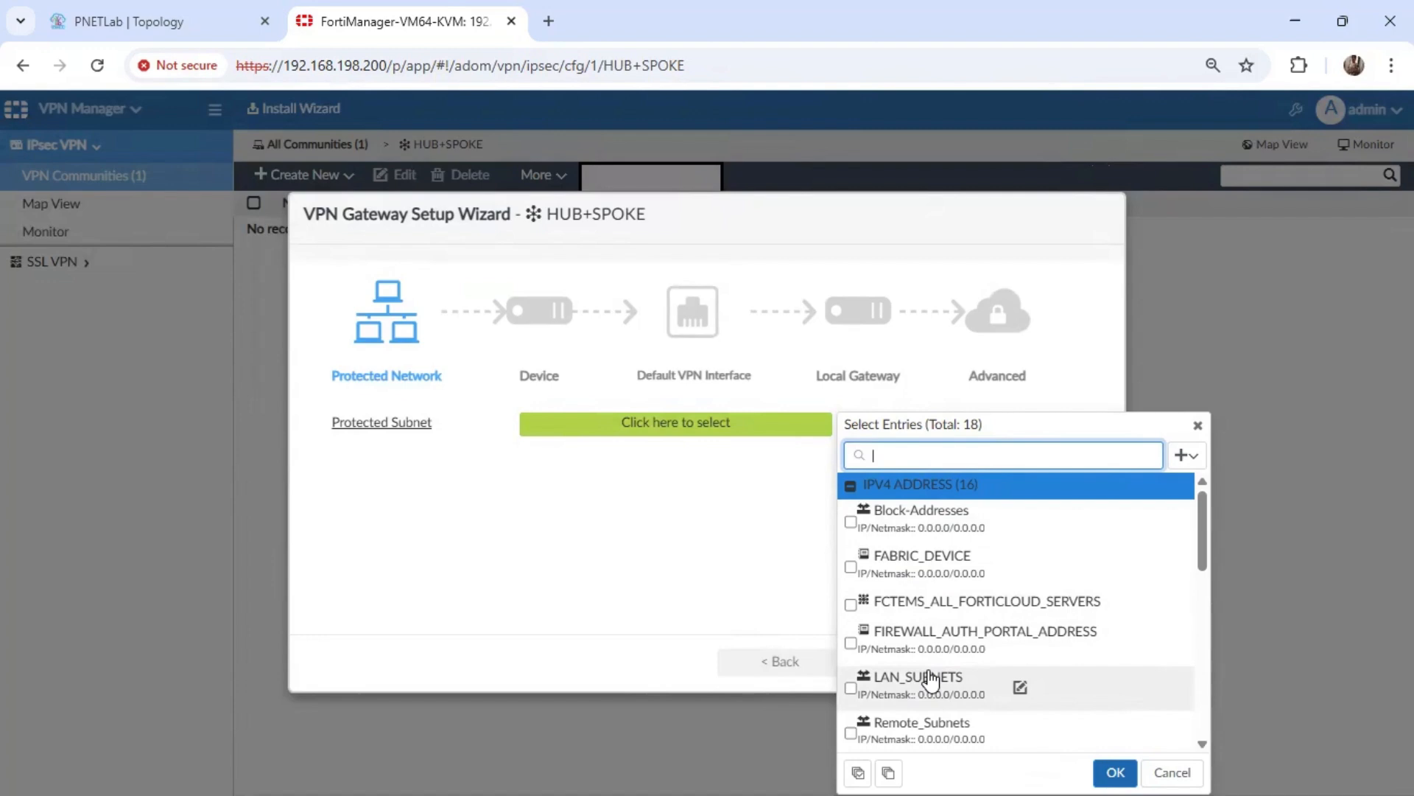
left_click(1020, 689)
left_click_drag(1189, 448, 1189, 505)
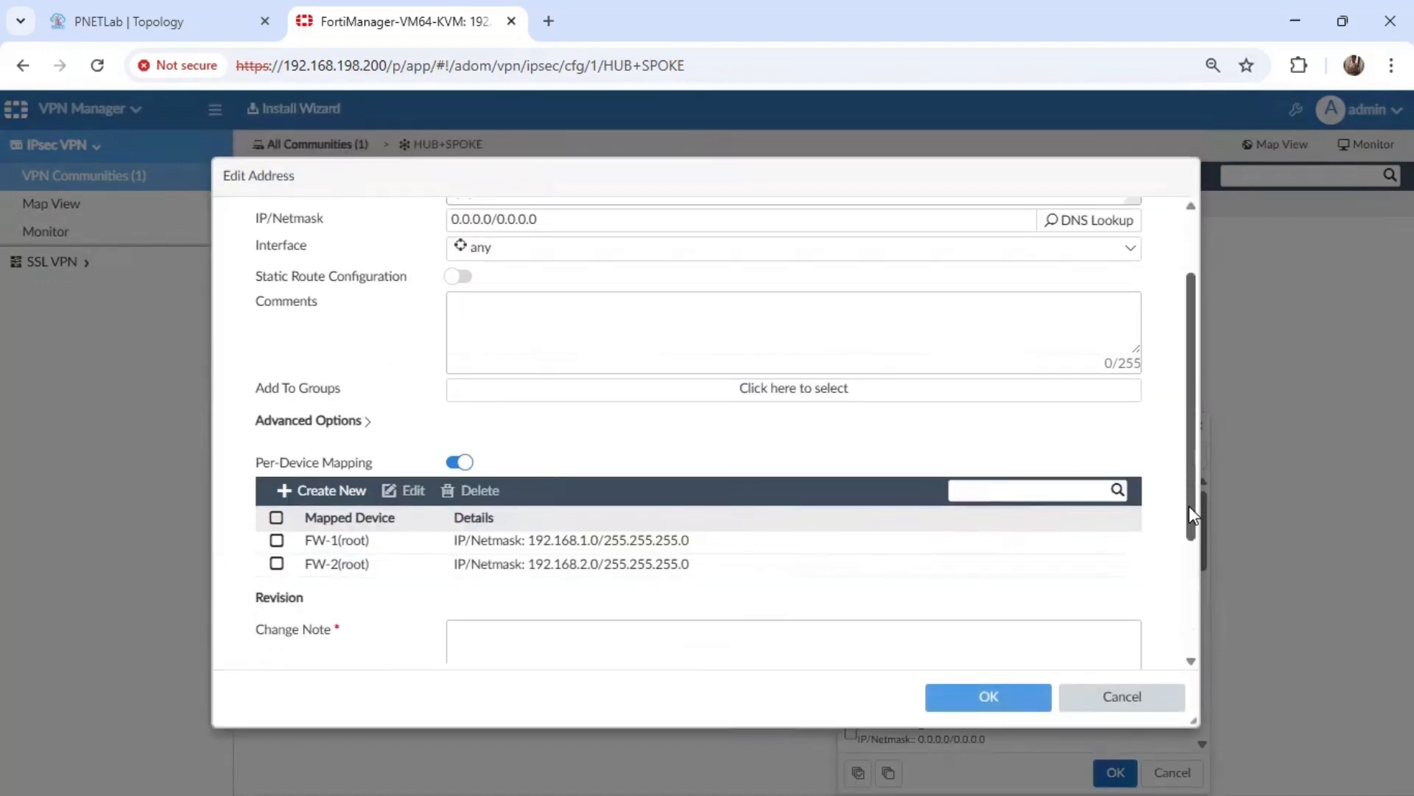
left_click(1127, 700)
Set LAN_SUBNETS as the gateway's protected subnet and continue to the device settings.
left_click(913, 691)
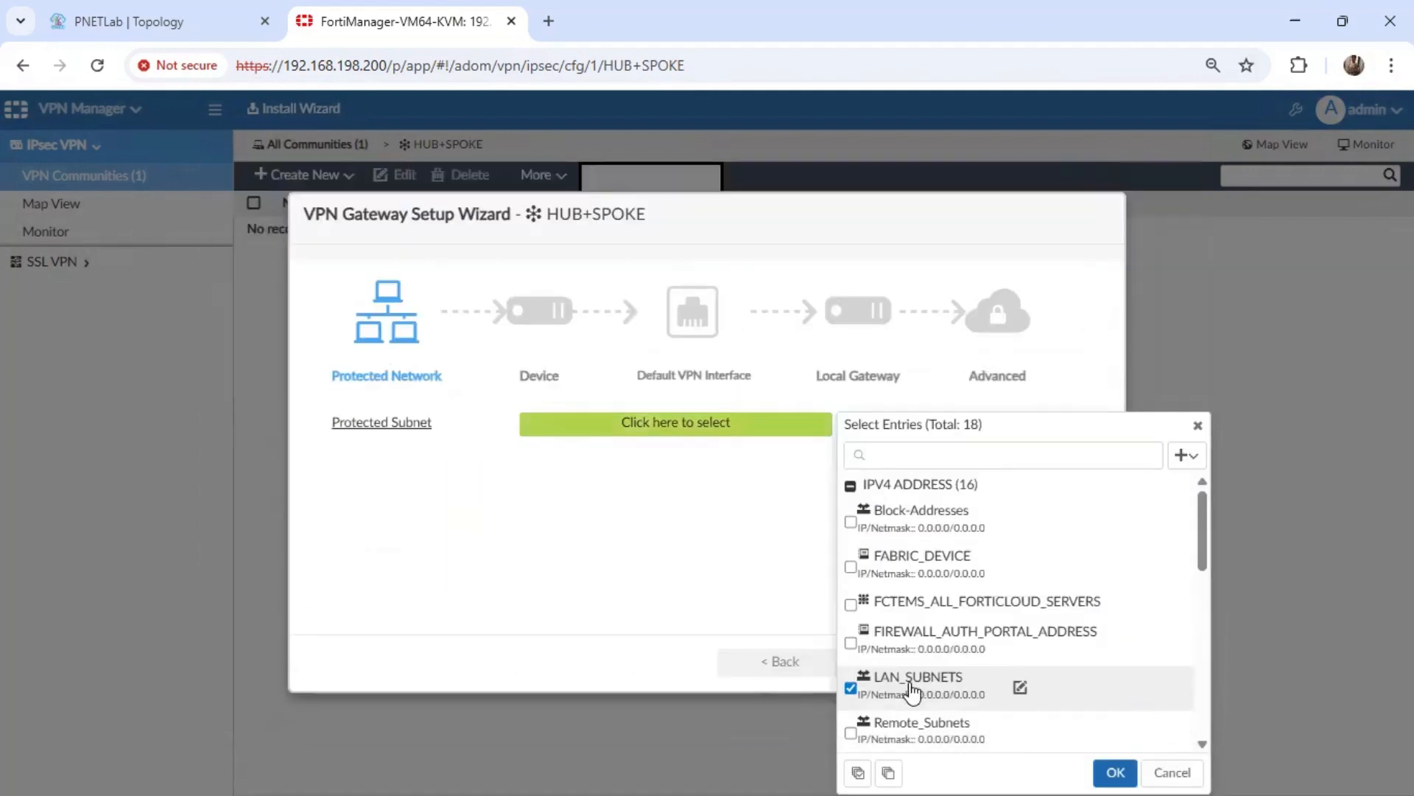
left_click(1116, 771)
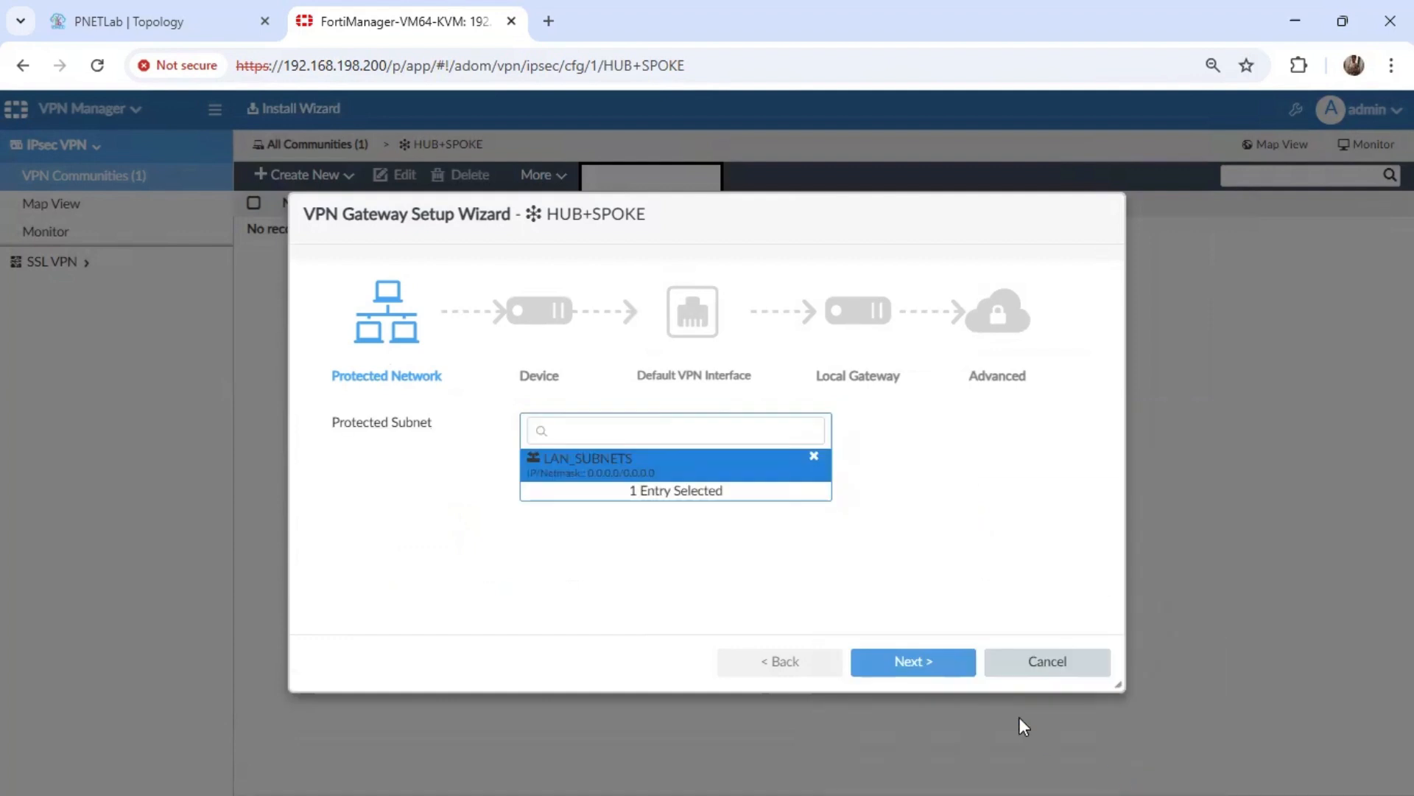
left_click(907, 666)
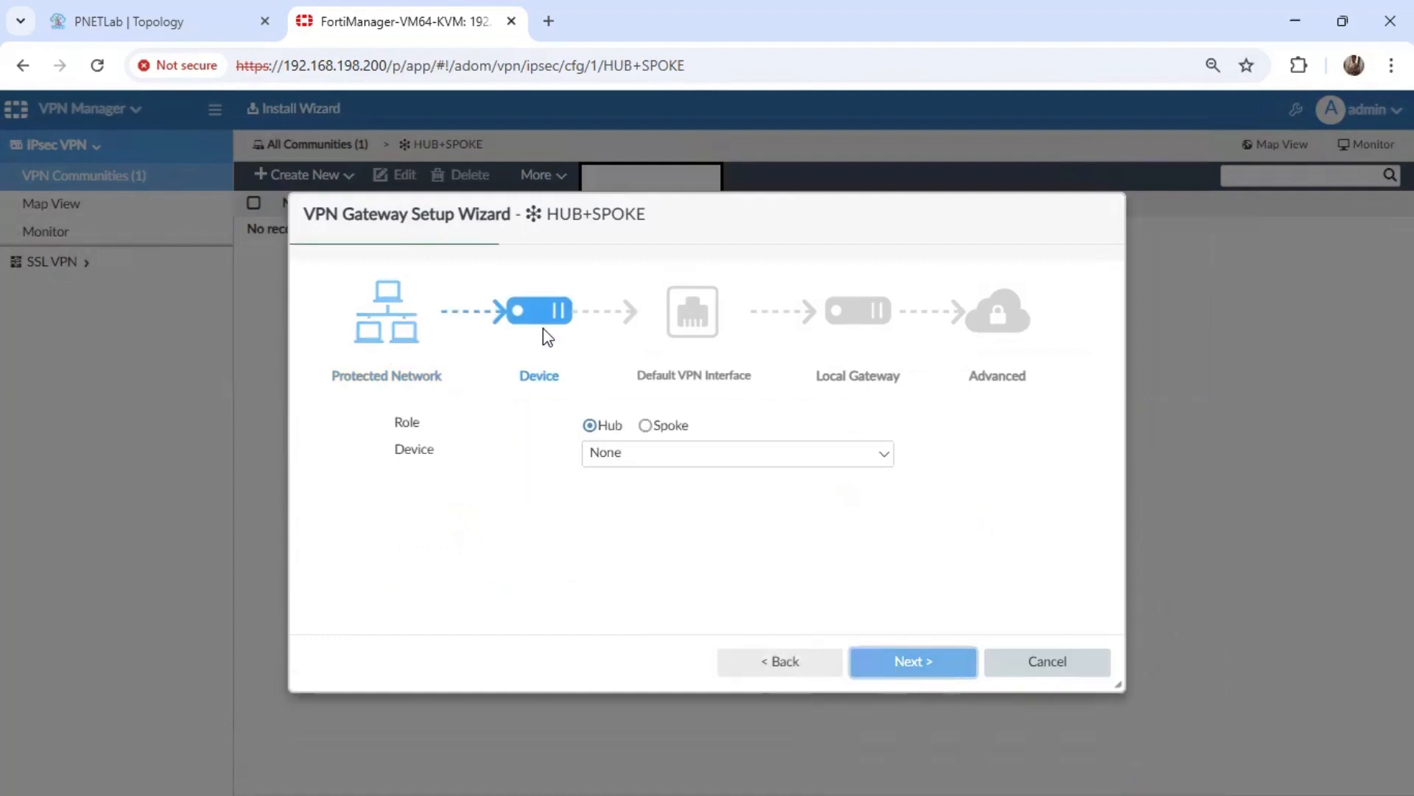
Keep the Hub role, select FW-1 as the gateway's device and continue to the default VPN interface settings.
left_click(660, 458)
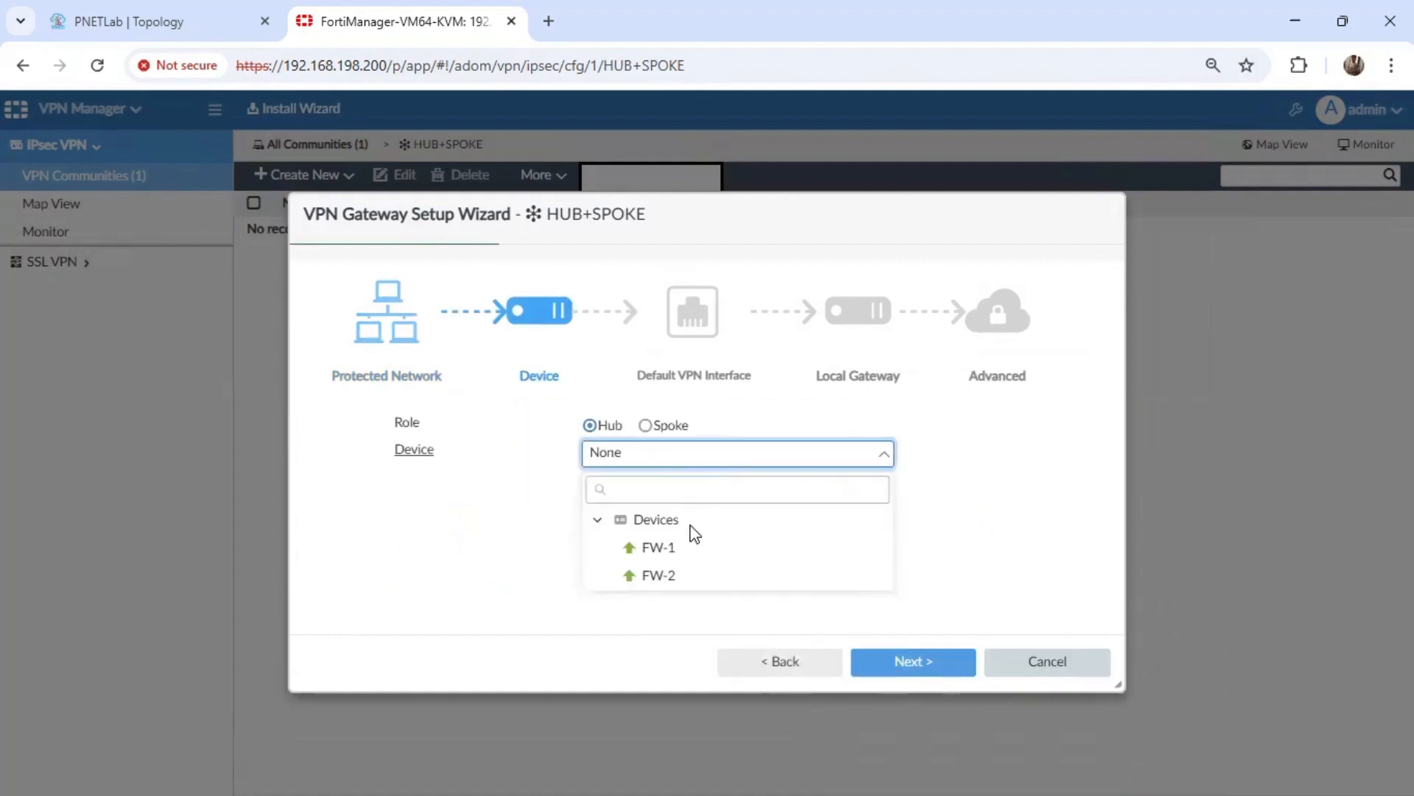
left_click(667, 560)
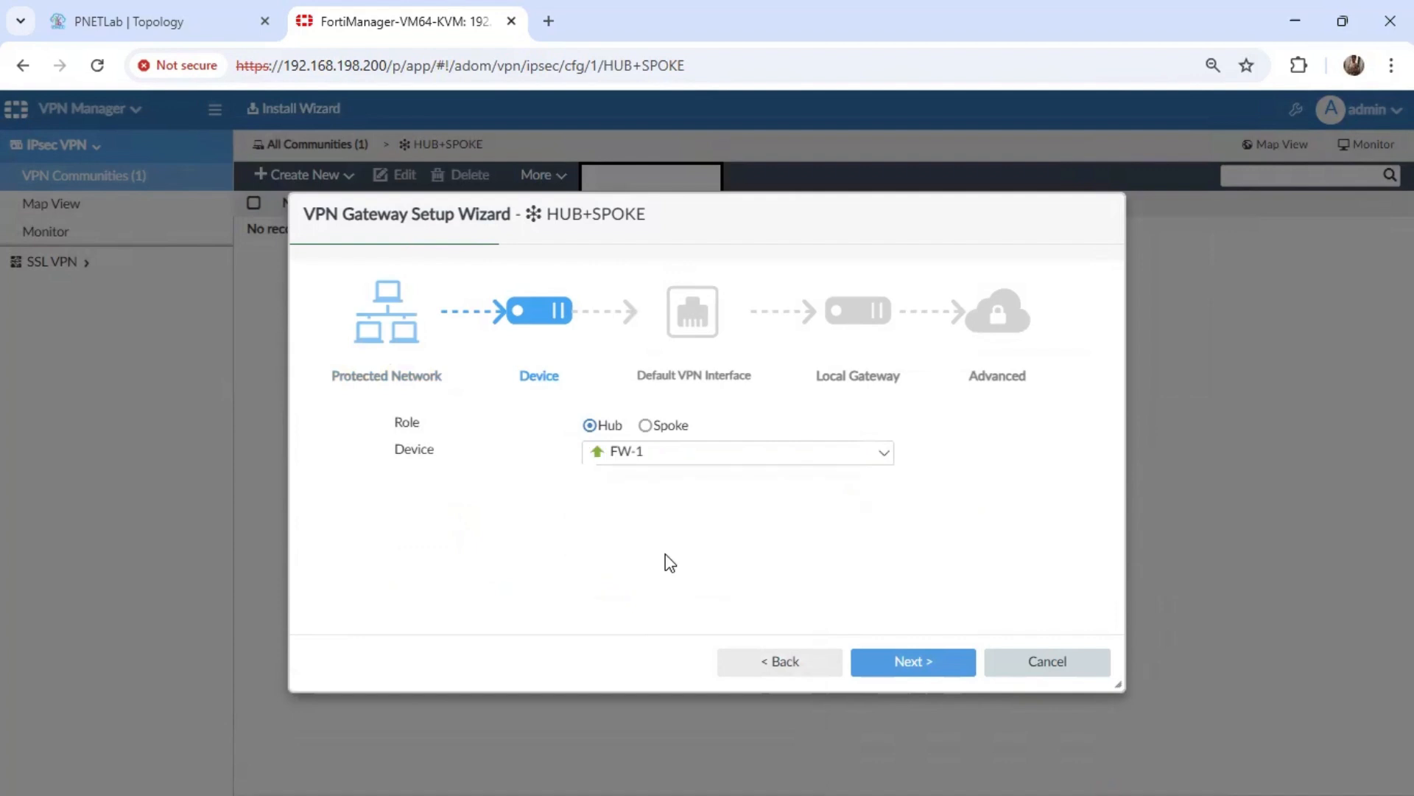
left_click(921, 665)
Set port2 as the hub gateway's default VPN interface, then finish the gateway wizard with the remaining settings at their defaults.
left_click(589, 429)
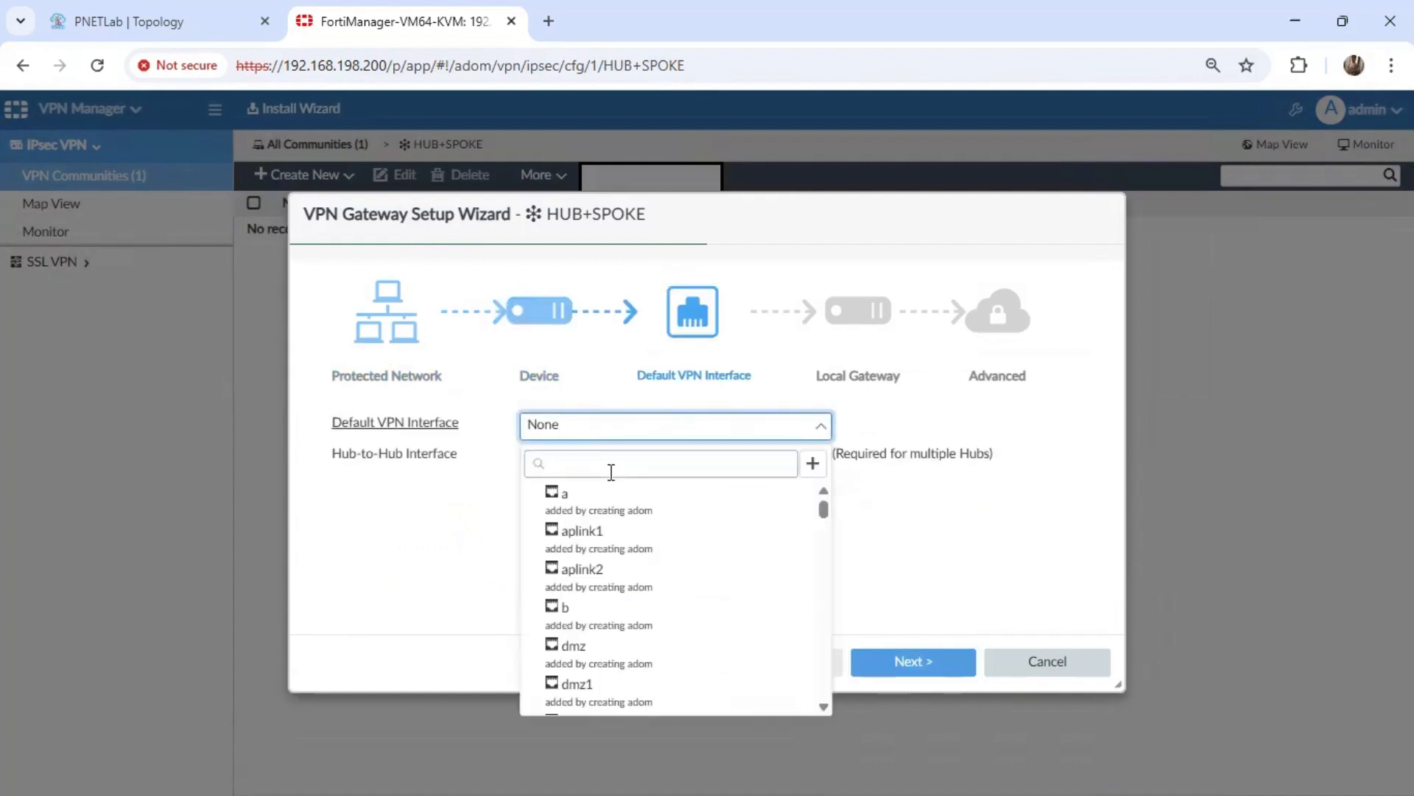
type("port2")
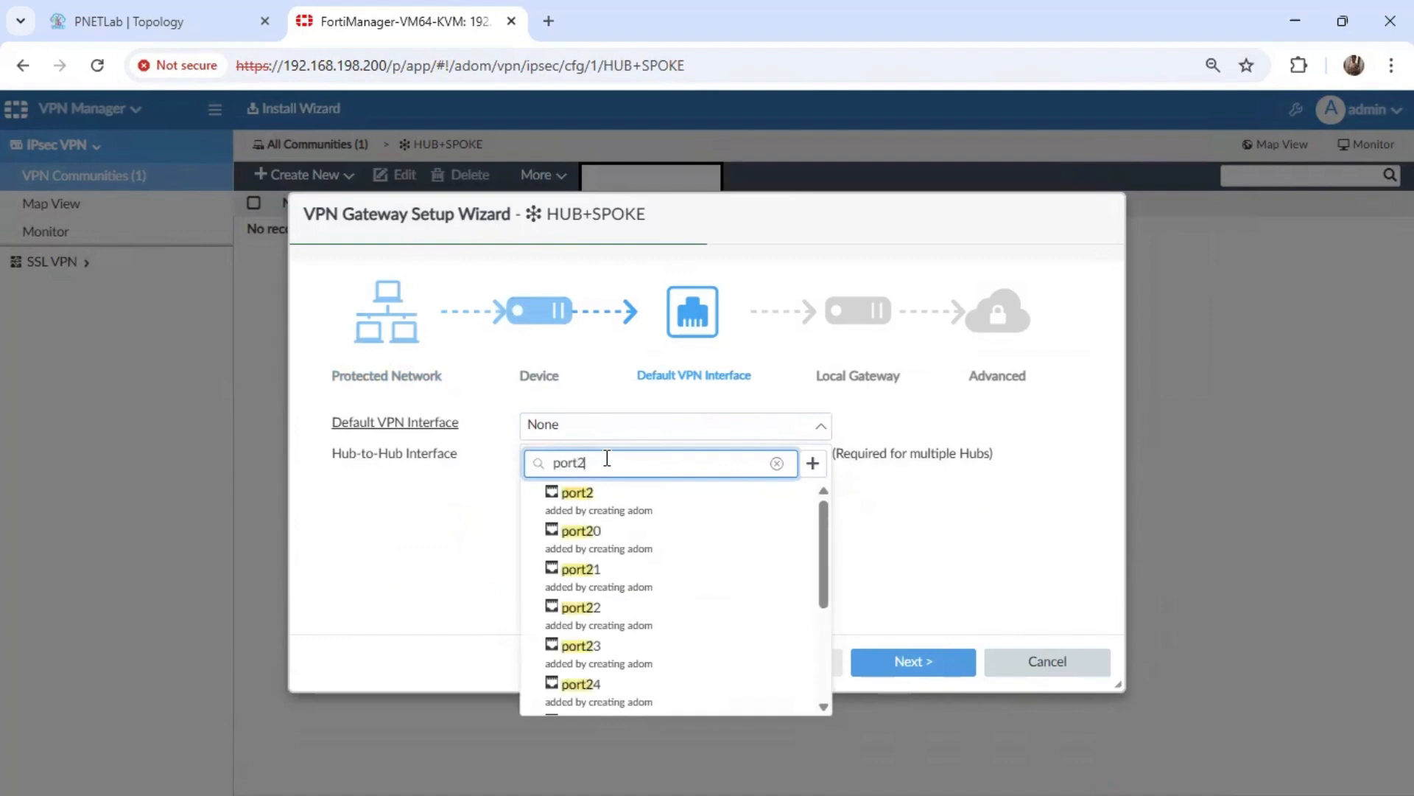
left_click(584, 508)
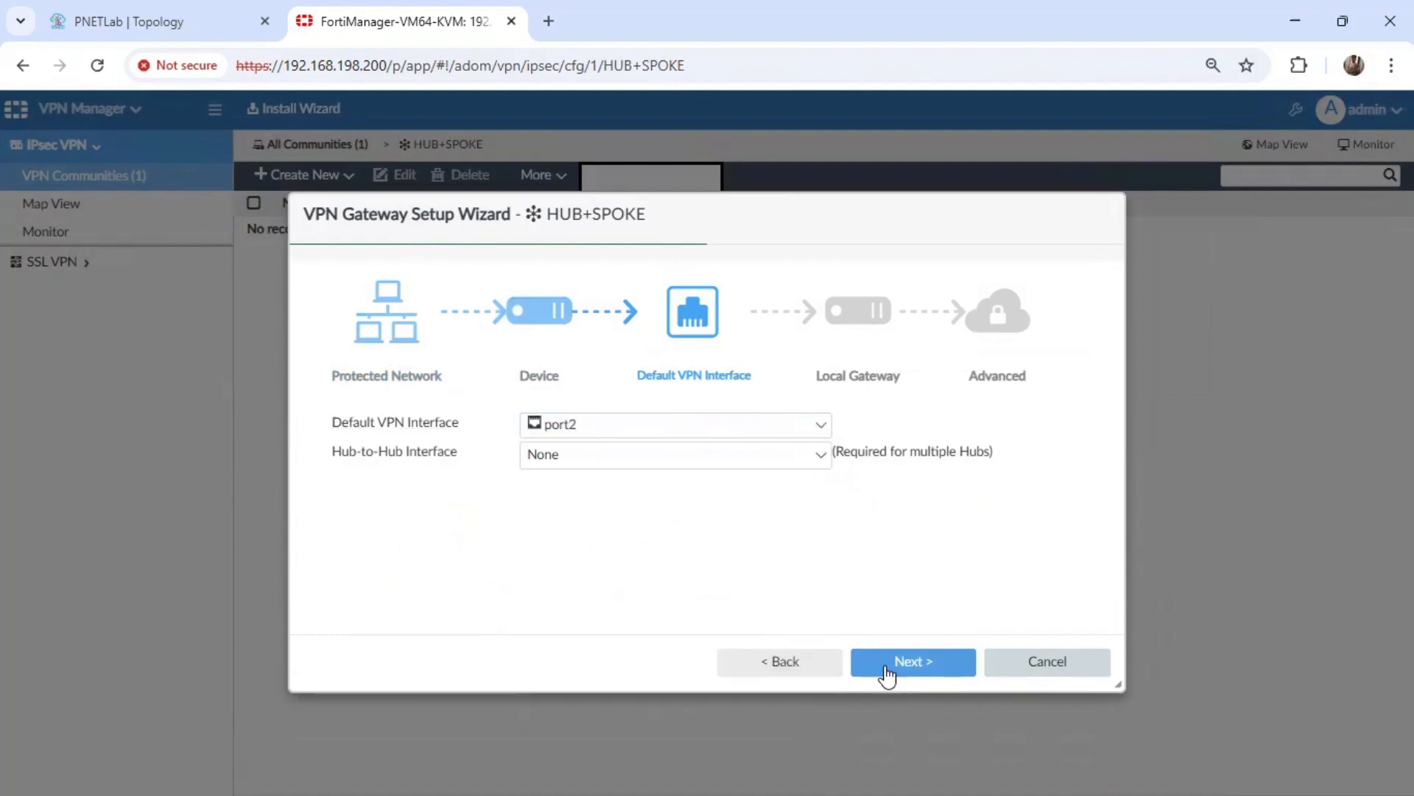
left_click(914, 674)
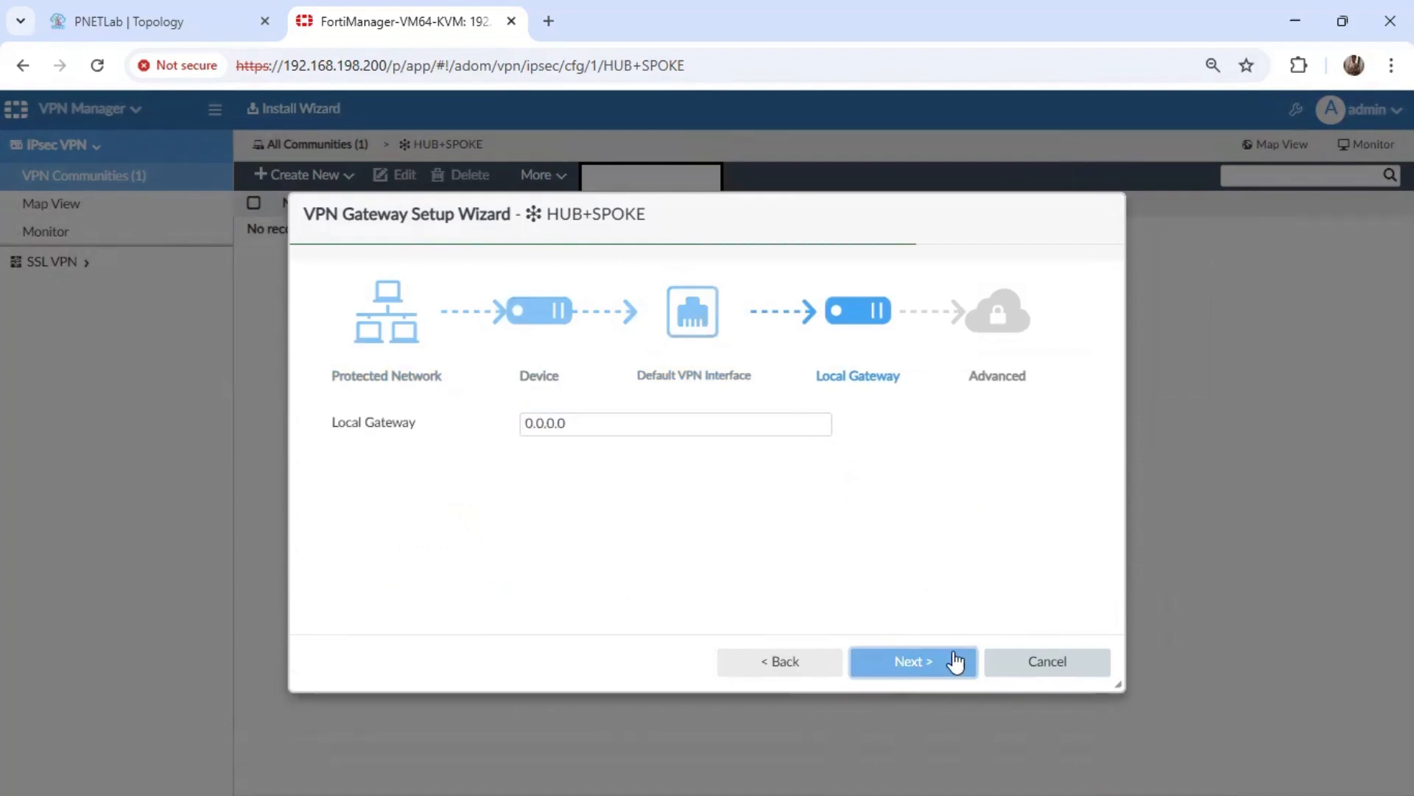
left_click(913, 663)
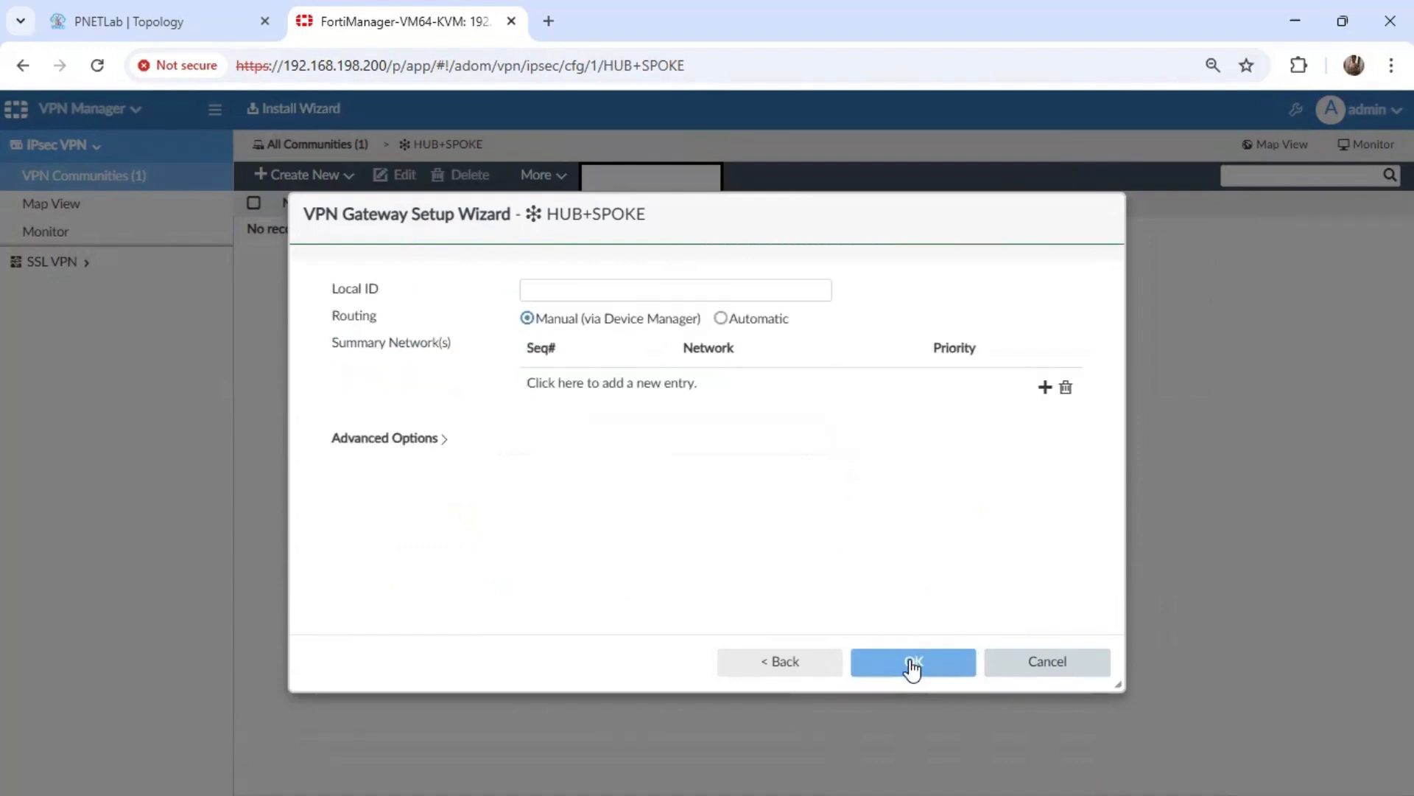
left_click(913, 663)
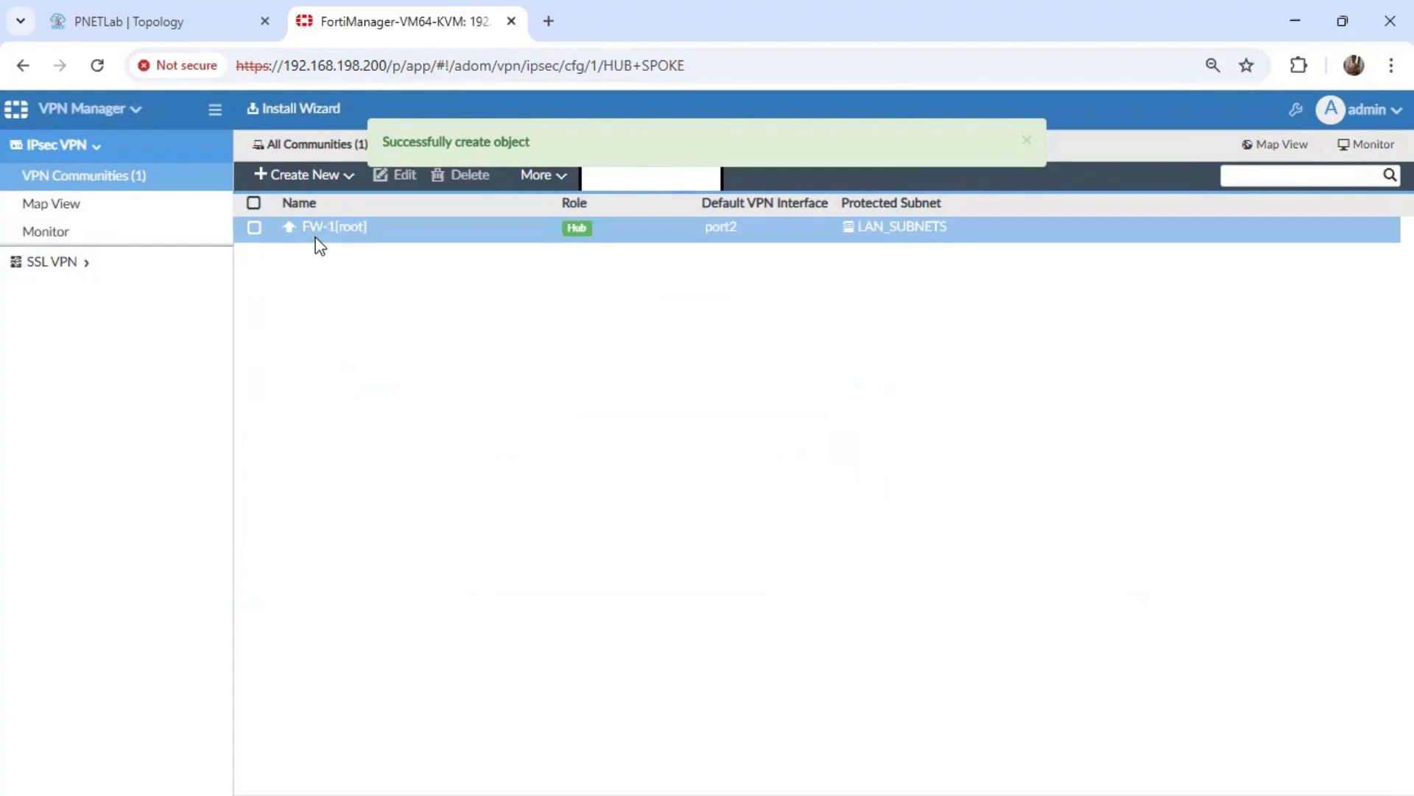
Start a second managed gateway in the HUB+SPOKE community with LAN_SUBNETS as its protected subnet and continue to the device settings.
left_click(324, 178)
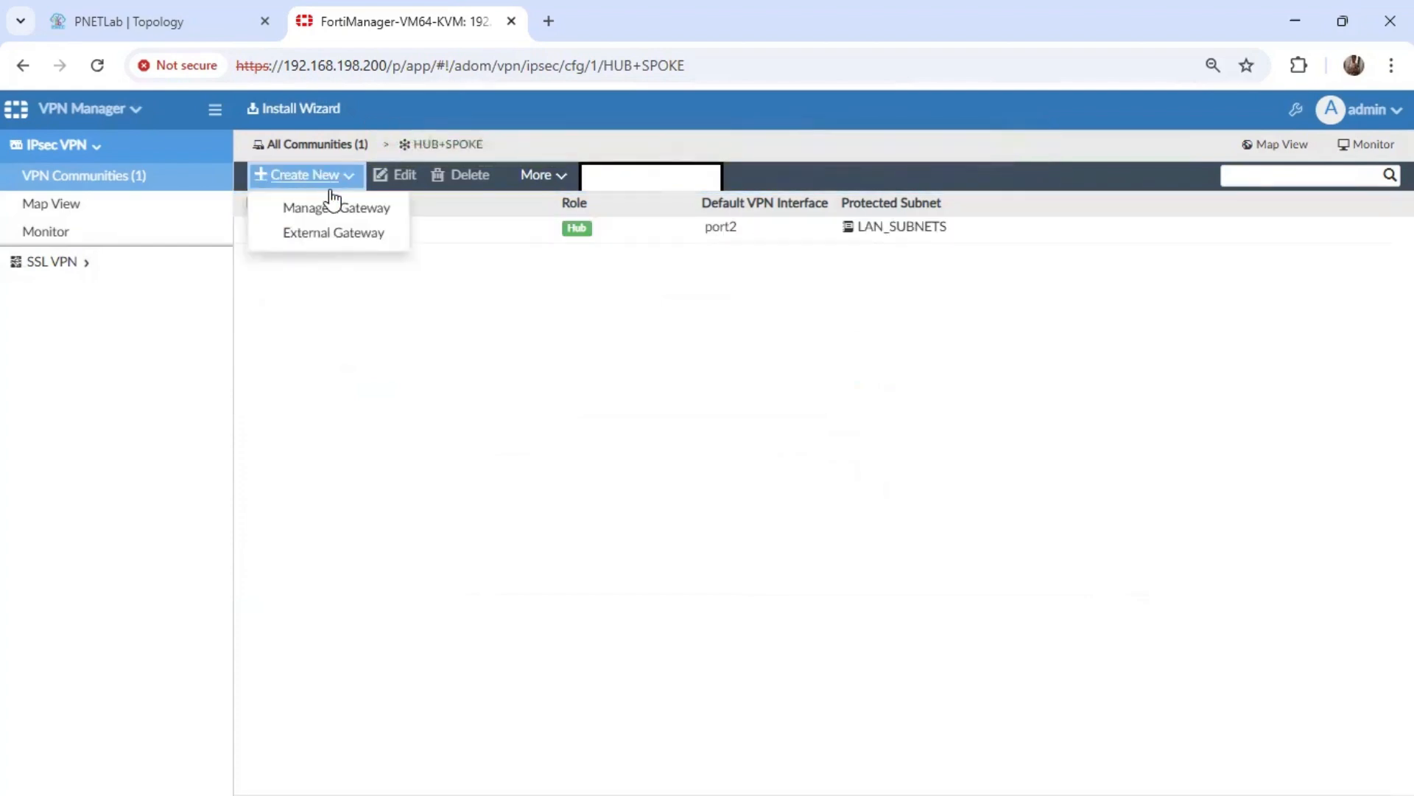
left_click(337, 209)
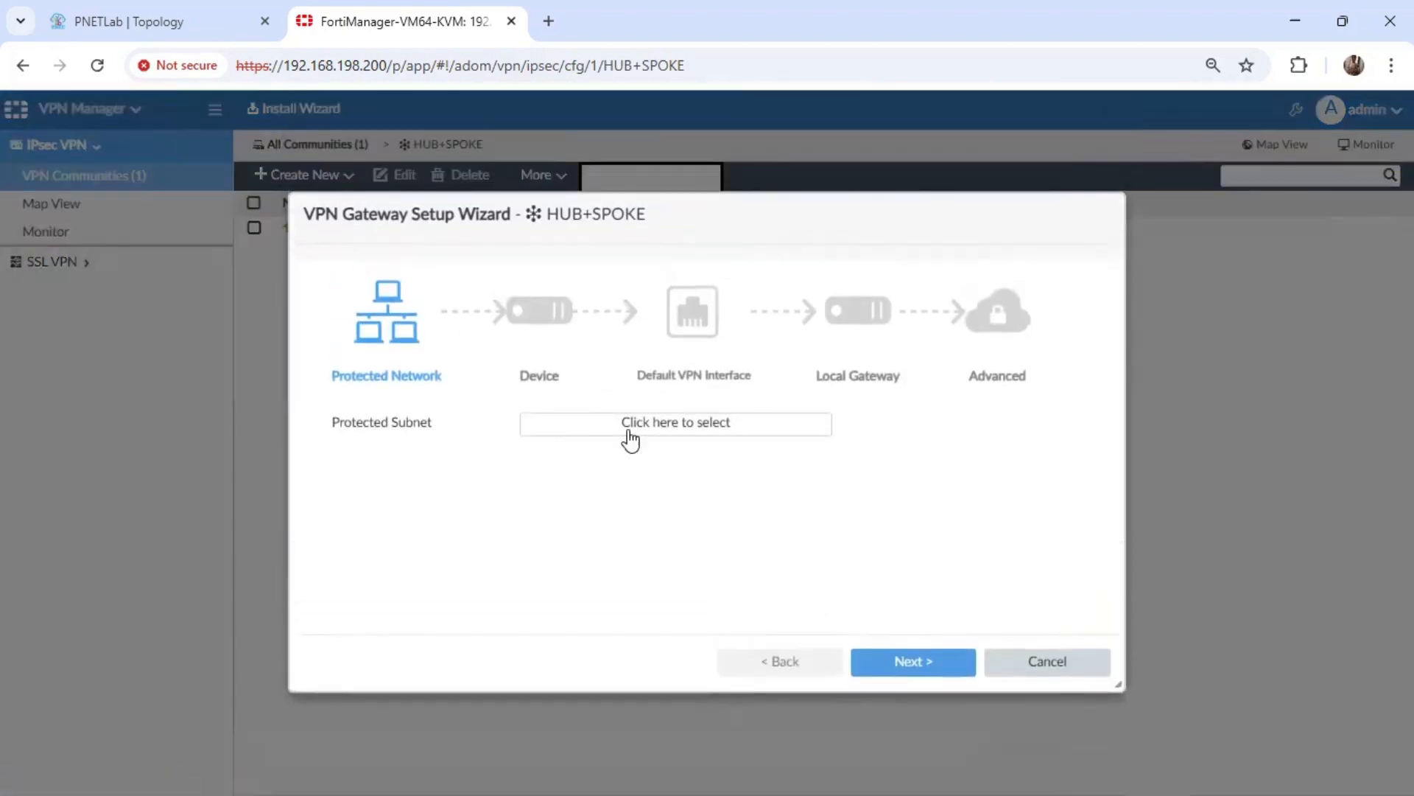
left_click(652, 435)
left_click(978, 689)
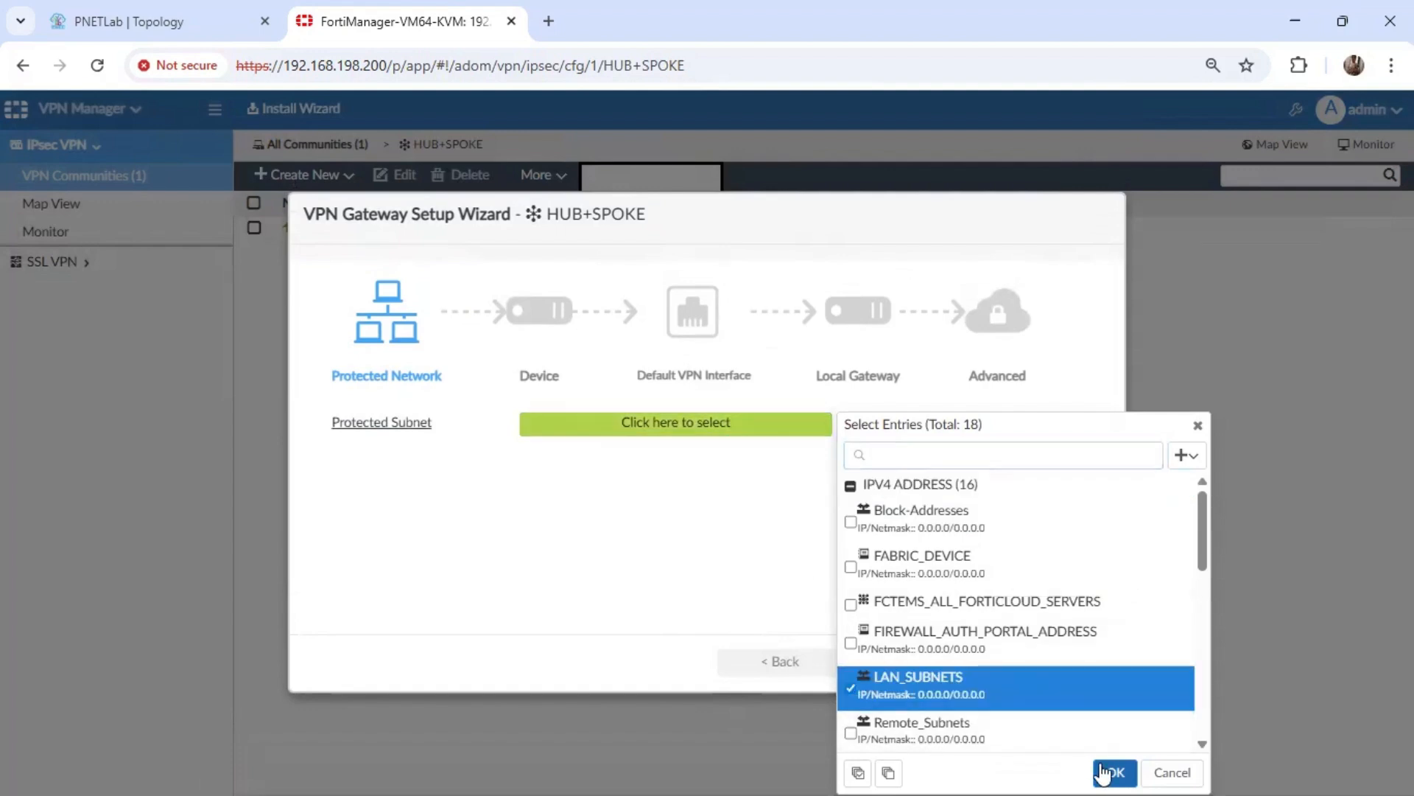
left_click(1112, 768)
left_click(884, 667)
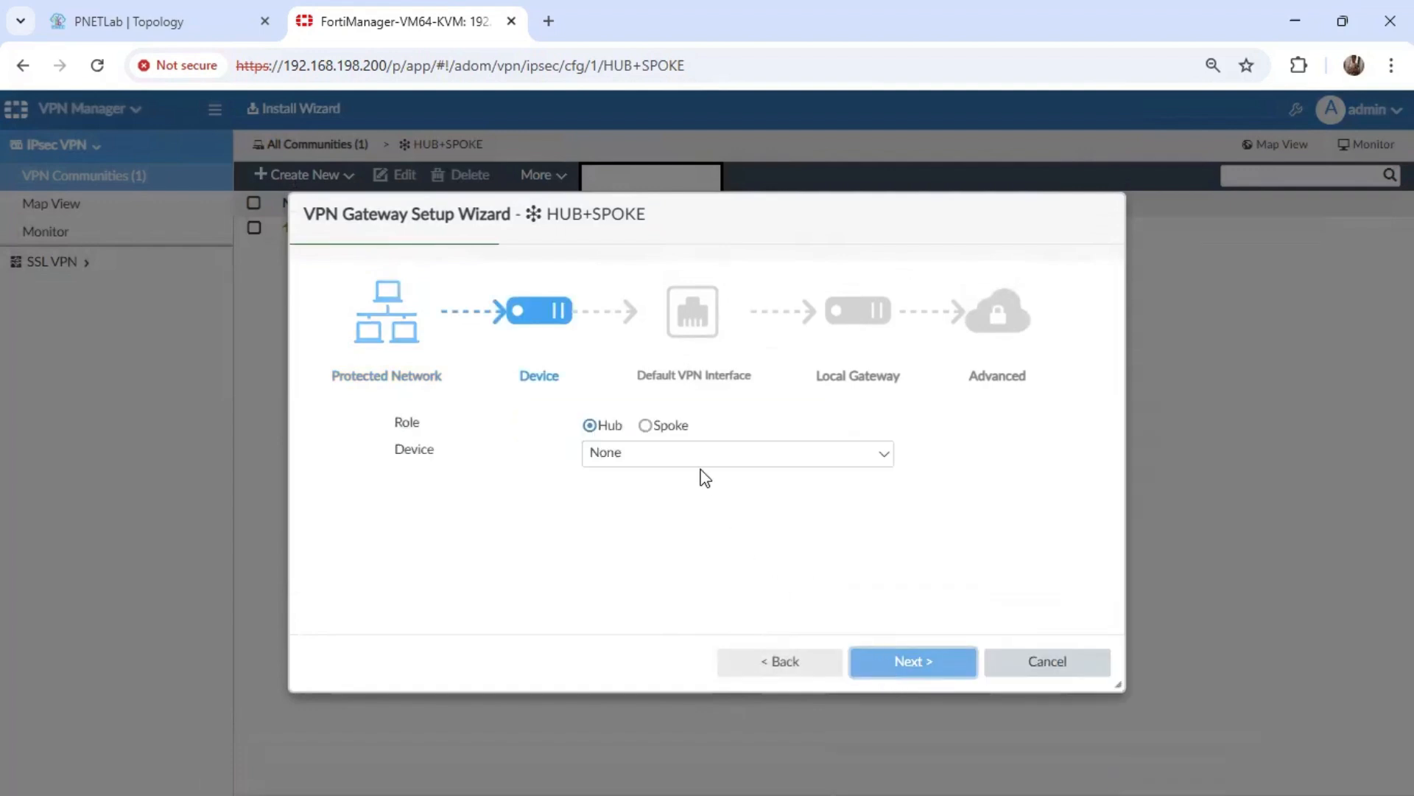
Assign the Spoke role to the second gateway with FW-2 as its device and continue to the interface settings.
left_click(667, 427)
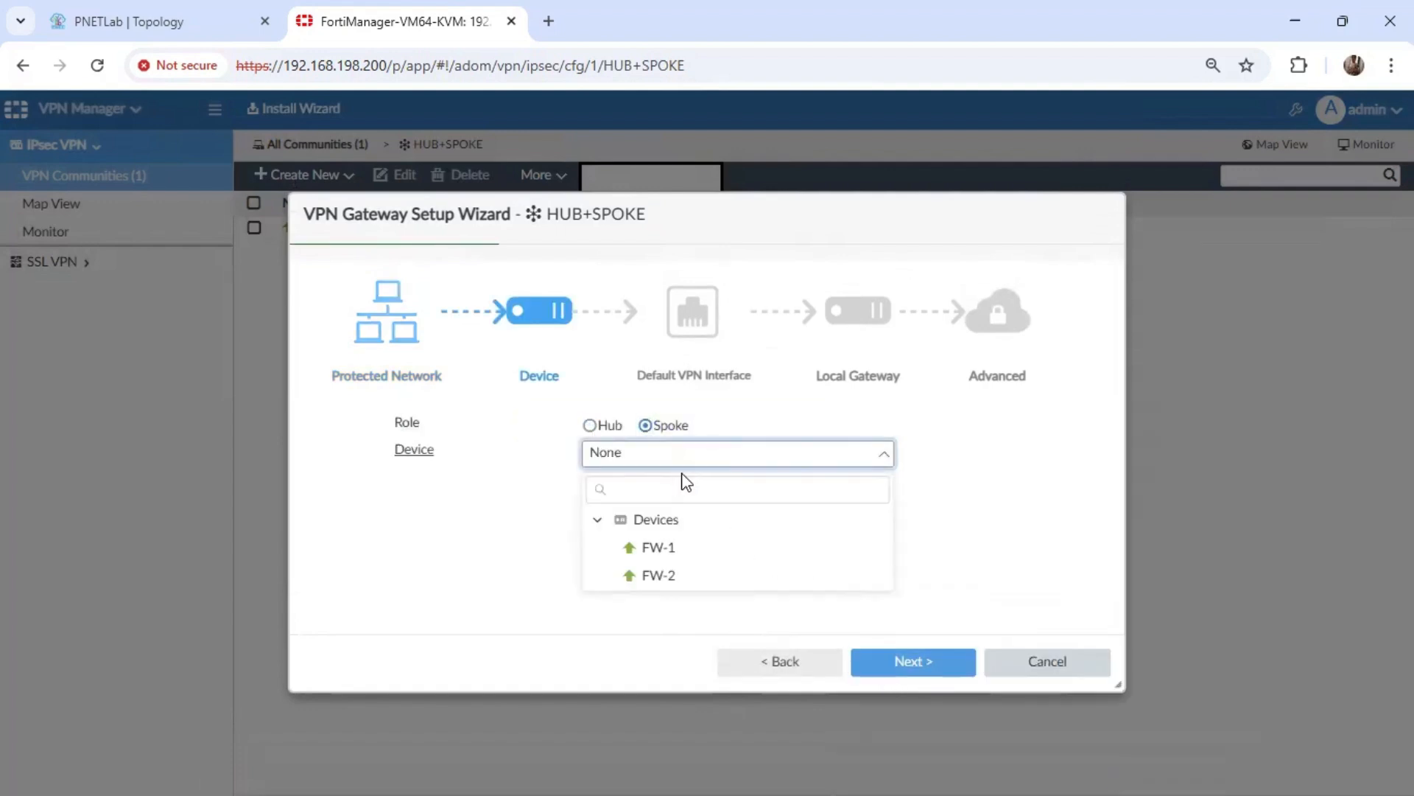
left_click(682, 579)
left_click(921, 663)
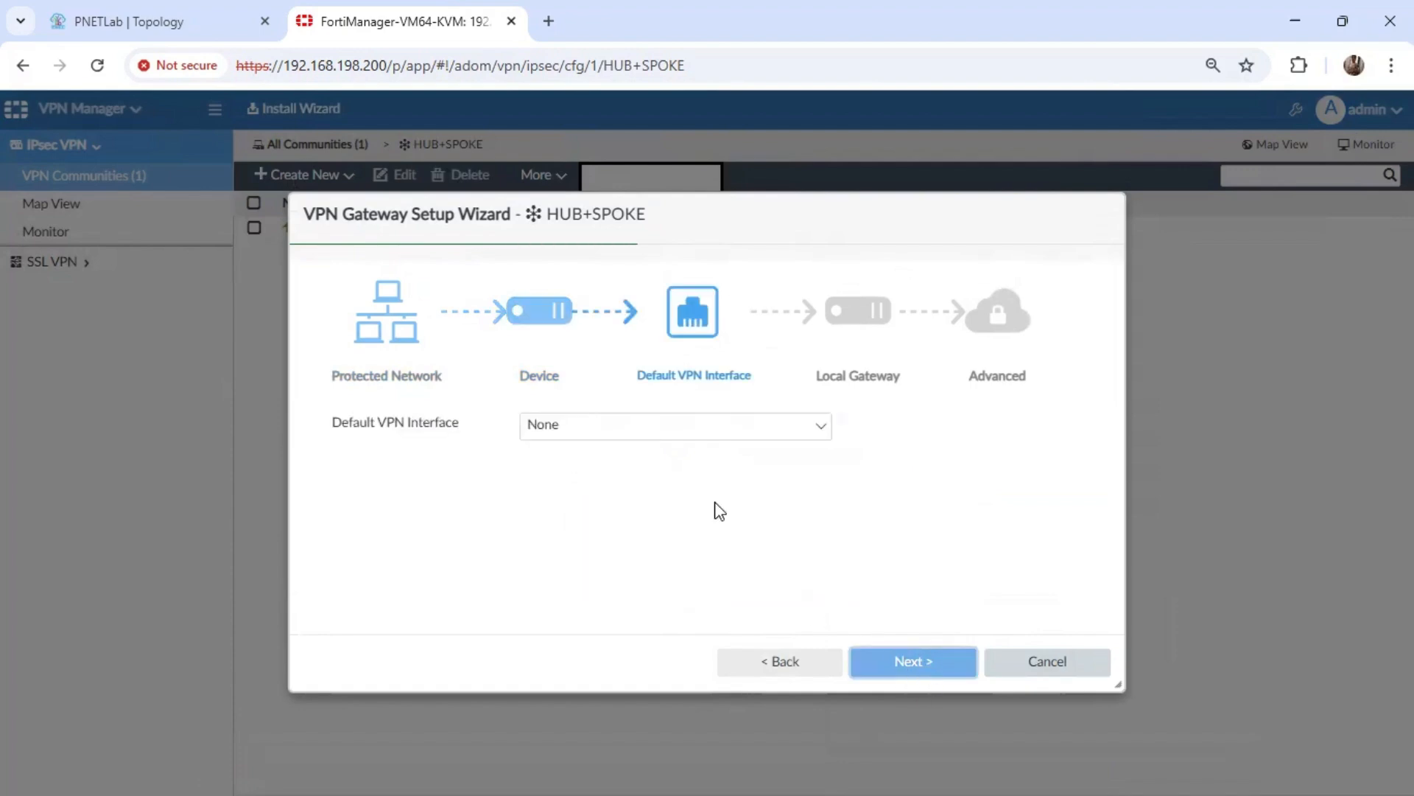
Set port2 as the spoke gateway's default VPN interface and complete the gateway wizard, leaving the remaining settings at their defaults.
left_click(622, 431)
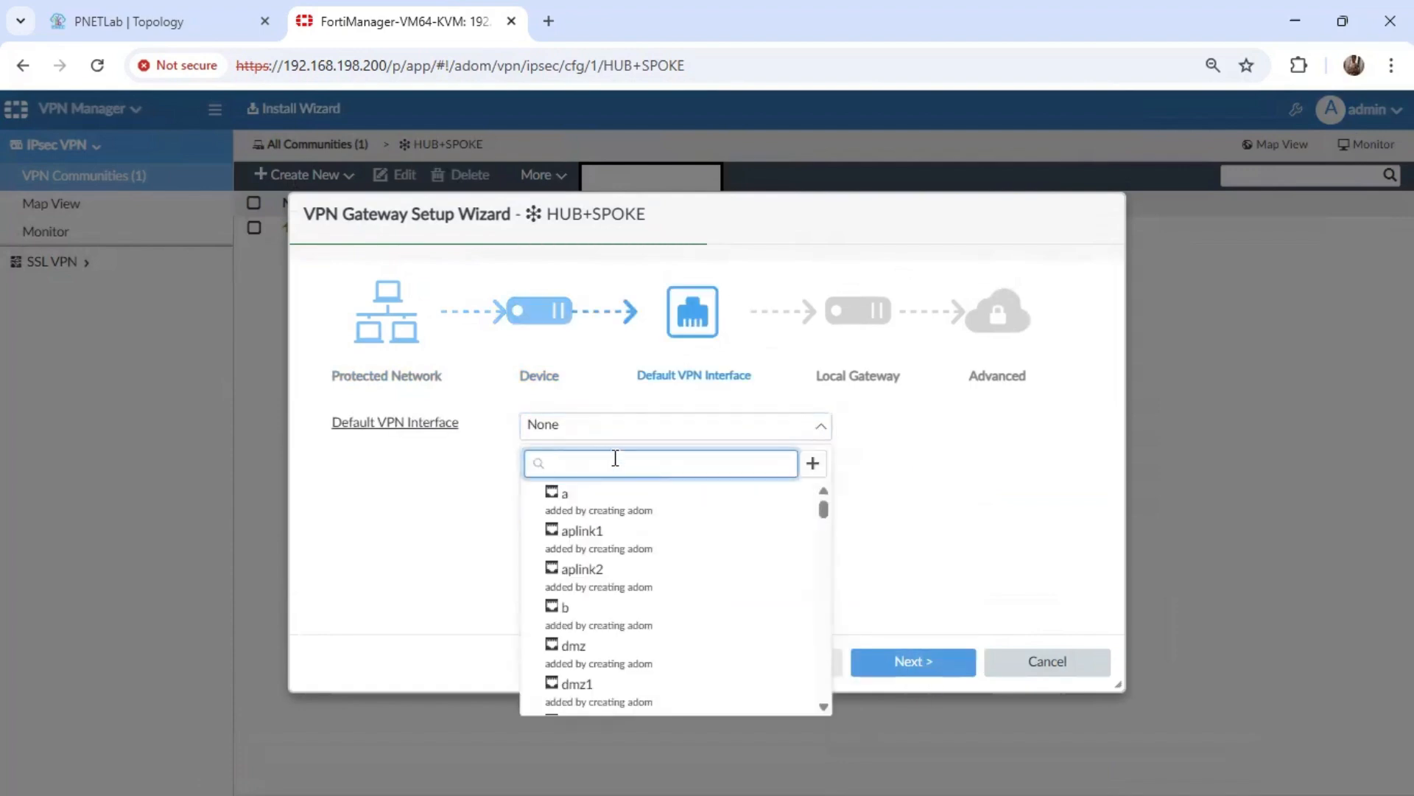
type("port2")
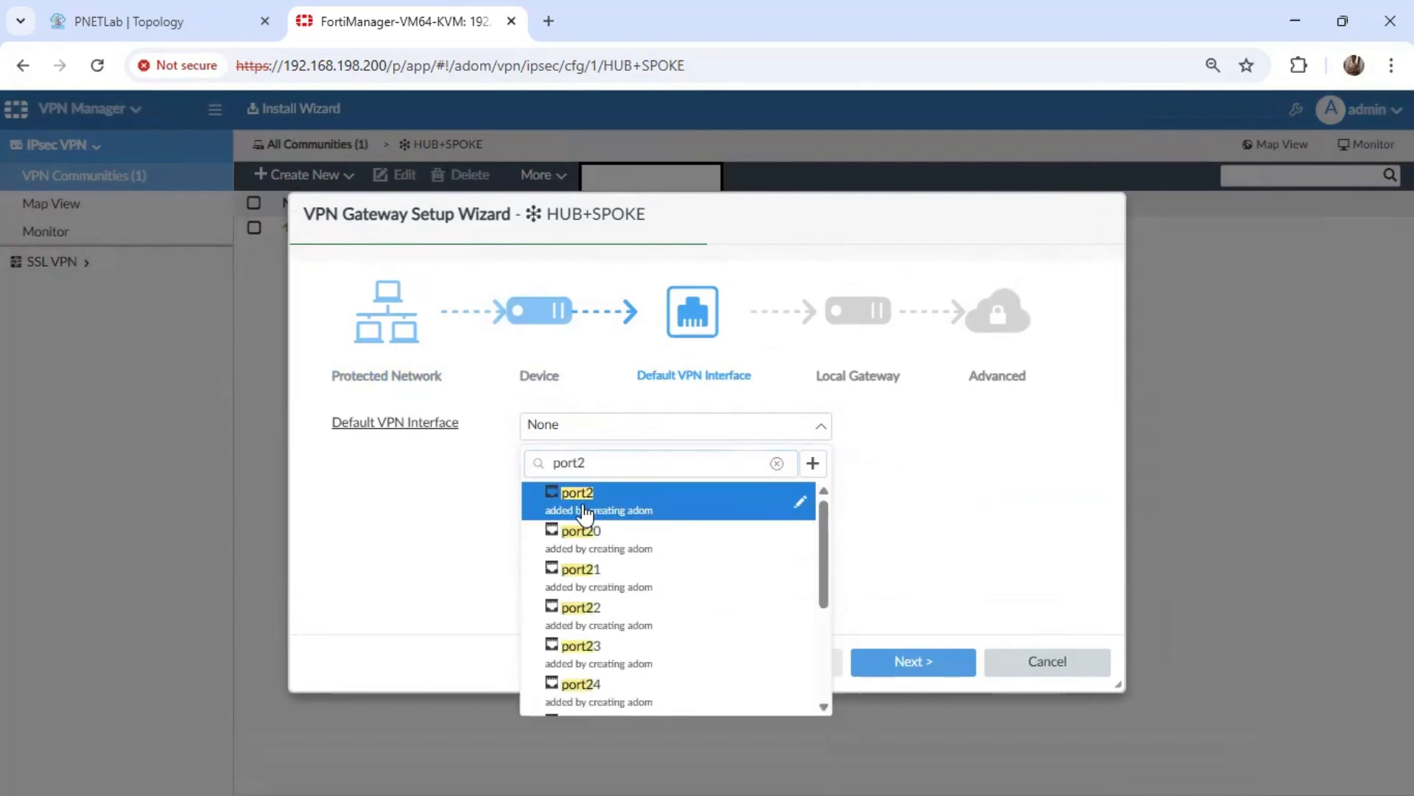
left_click(571, 493)
left_click(894, 671)
left_click(894, 672)
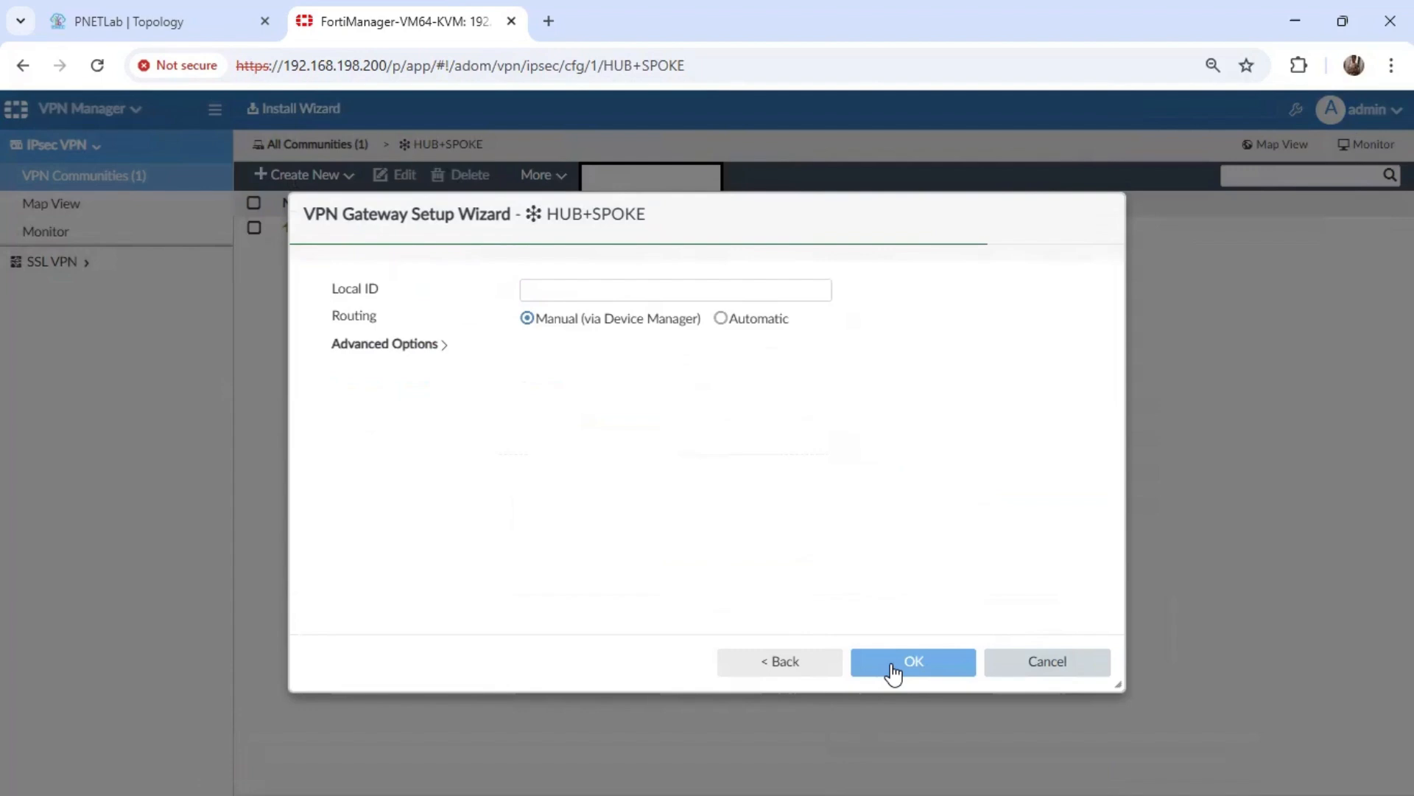
left_click(912, 662)
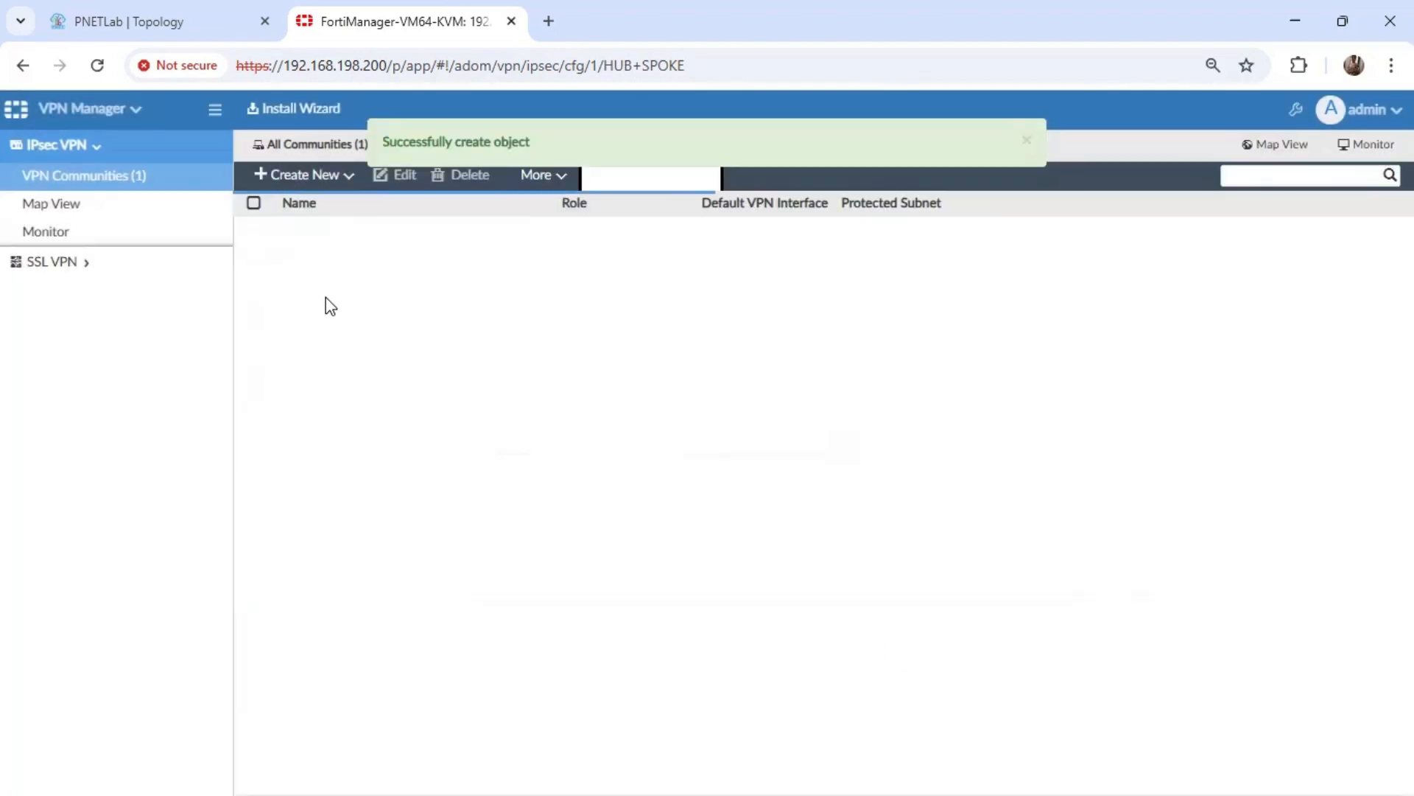
Check the HUB+SPOKE entry in the VPN communities list, then view FW-1's static routes in Device Manager.
left_click(97, 187)
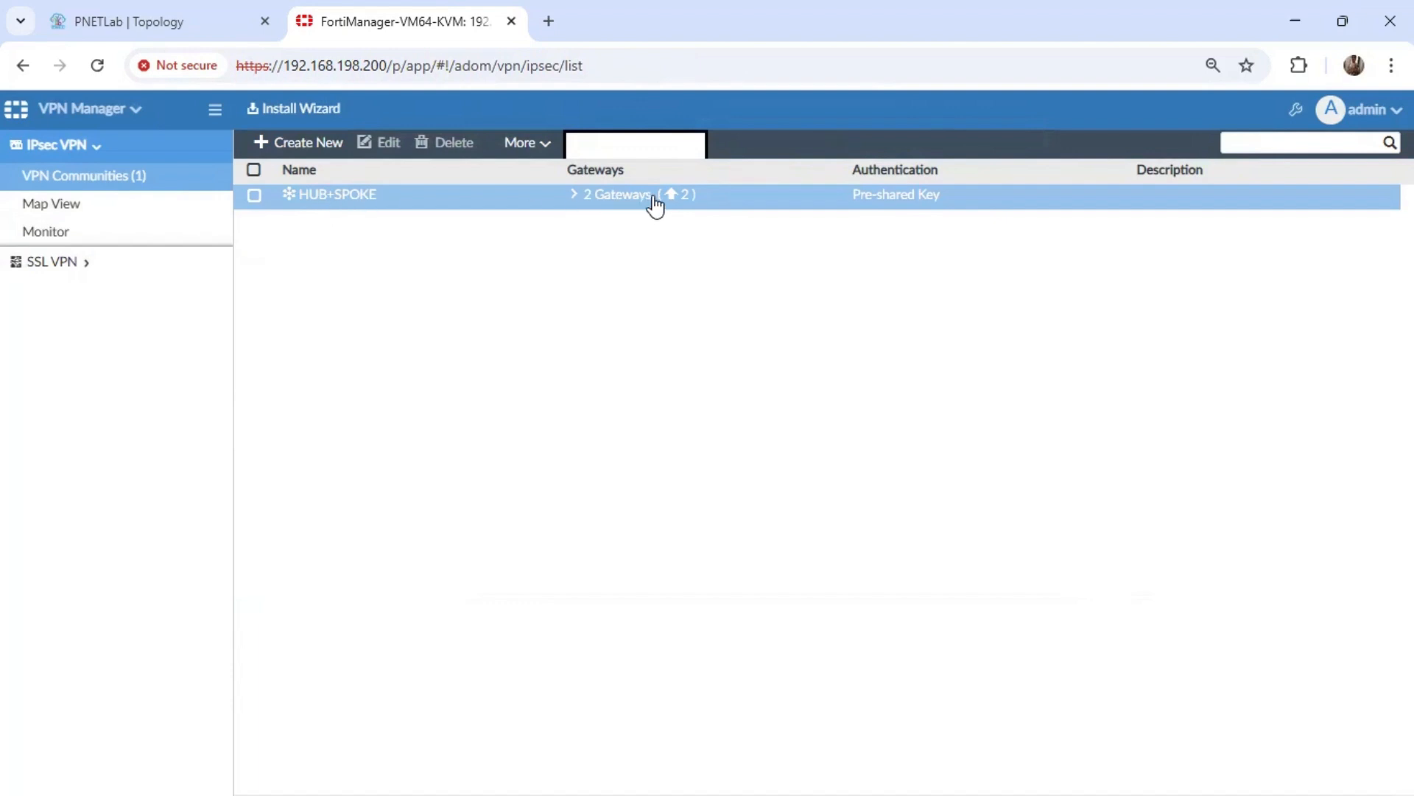
left_click(93, 108)
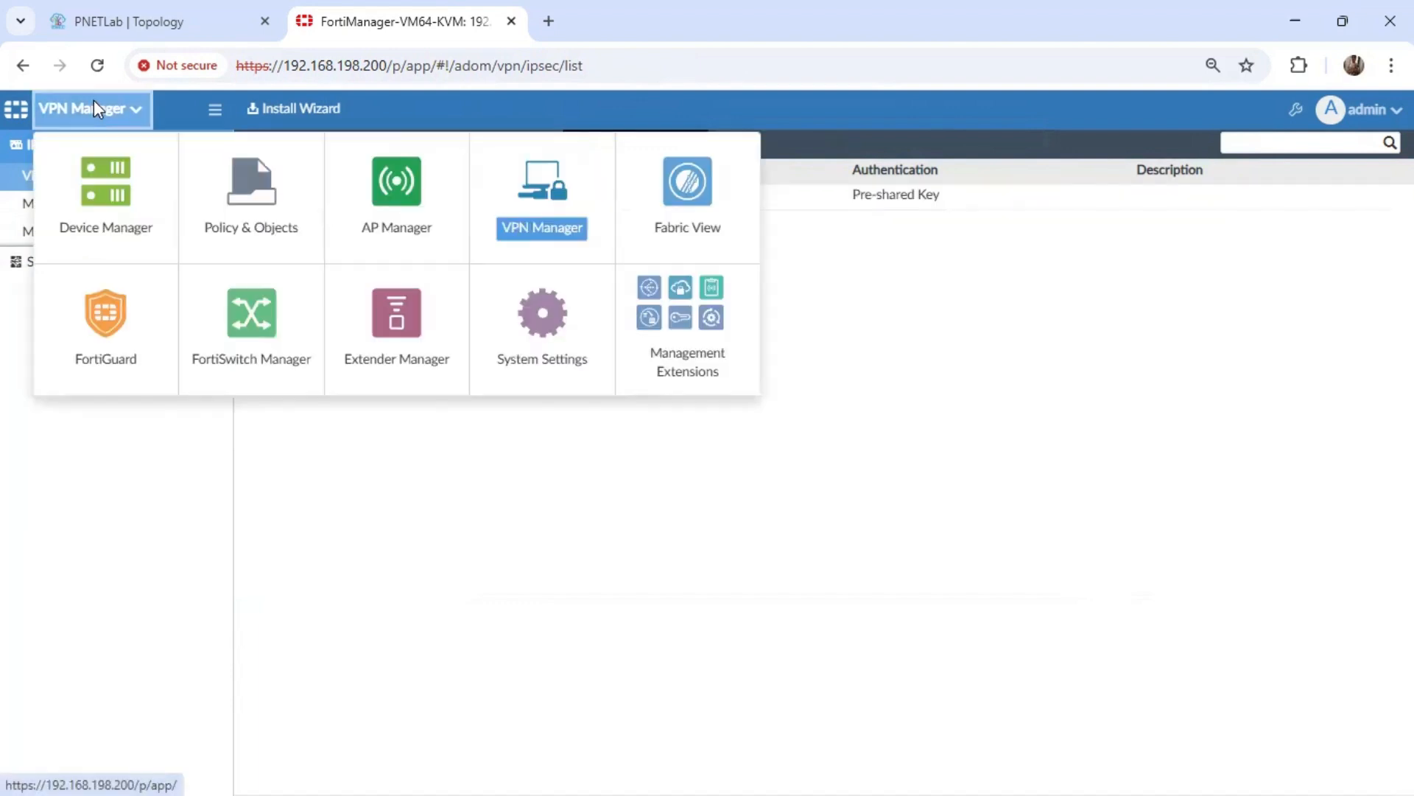
left_click(101, 221)
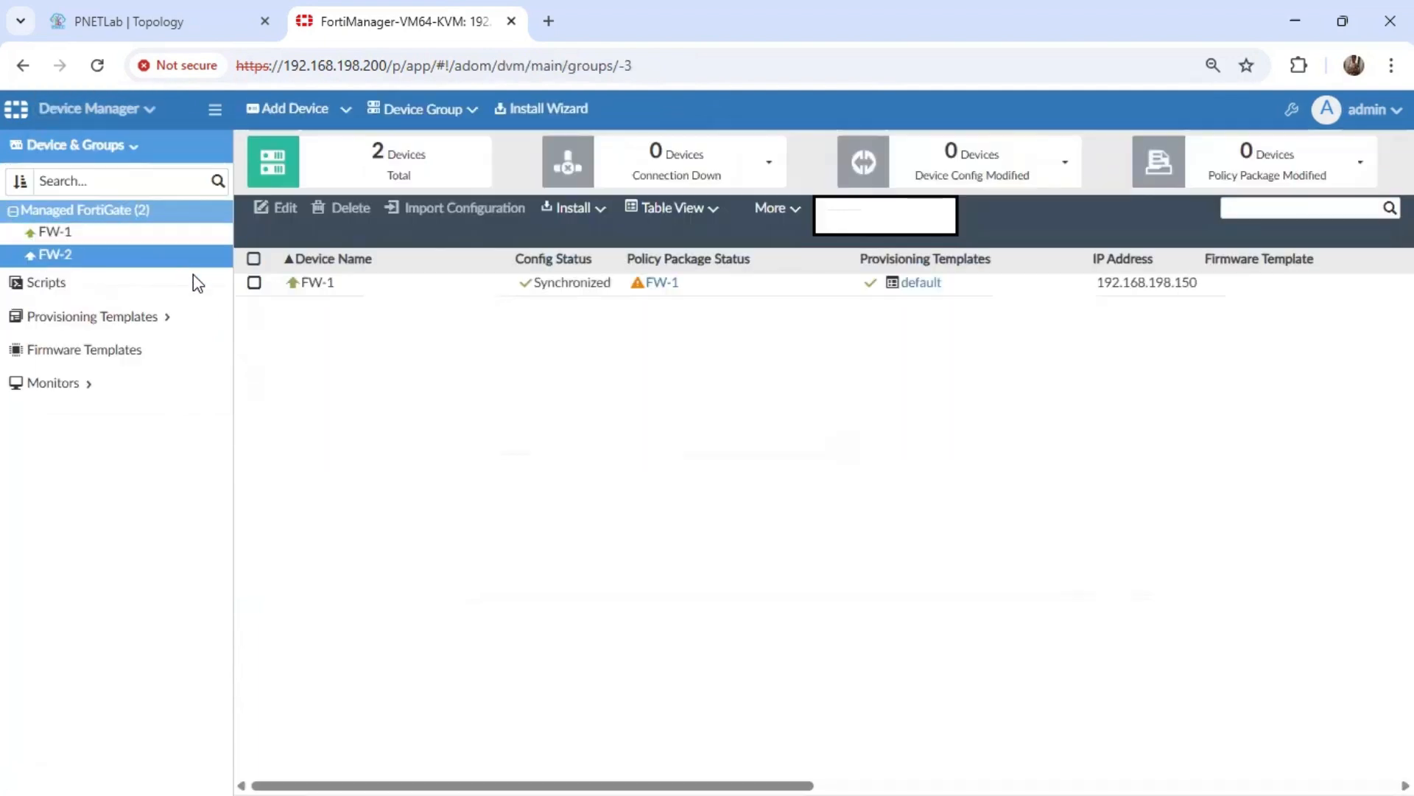
left_click(157, 240)
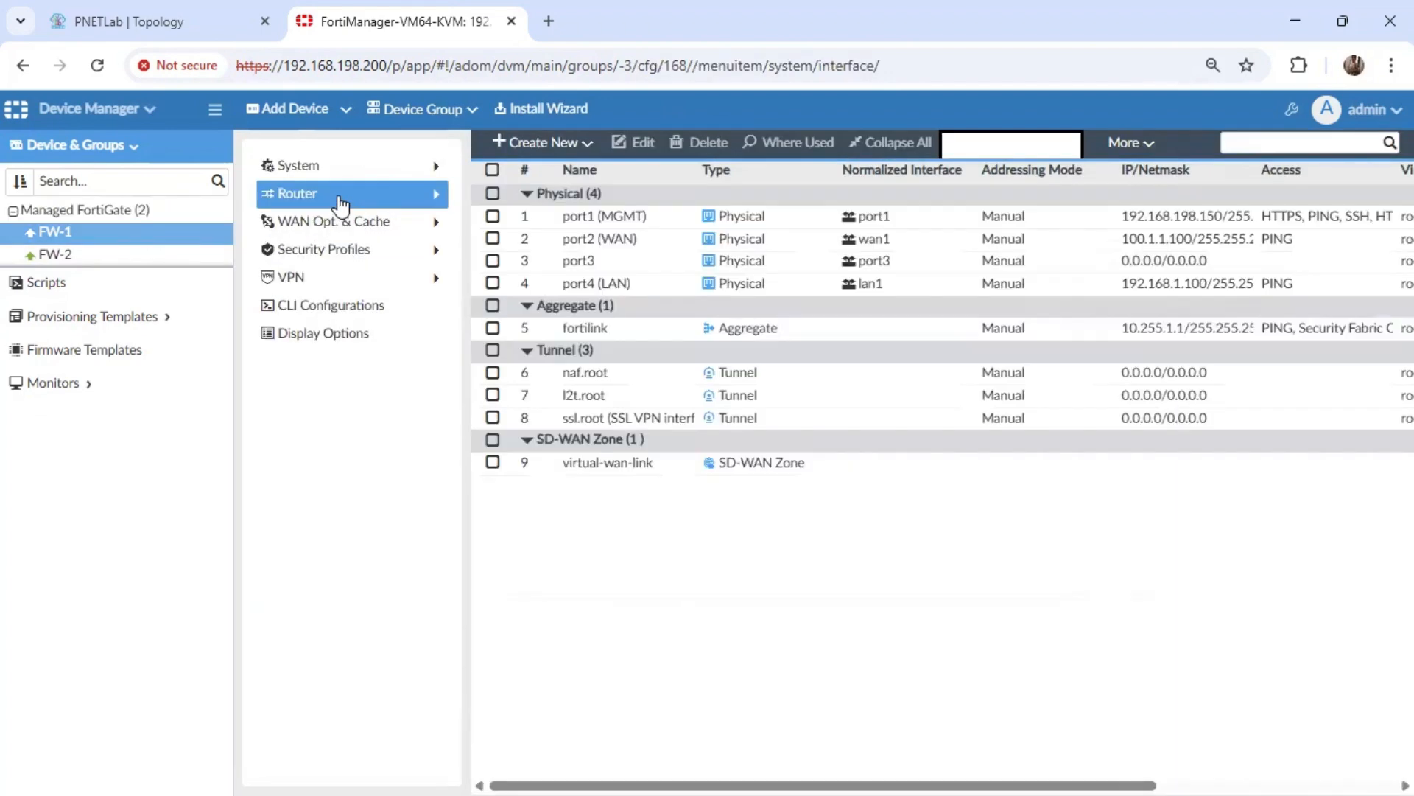
left_click(340, 204)
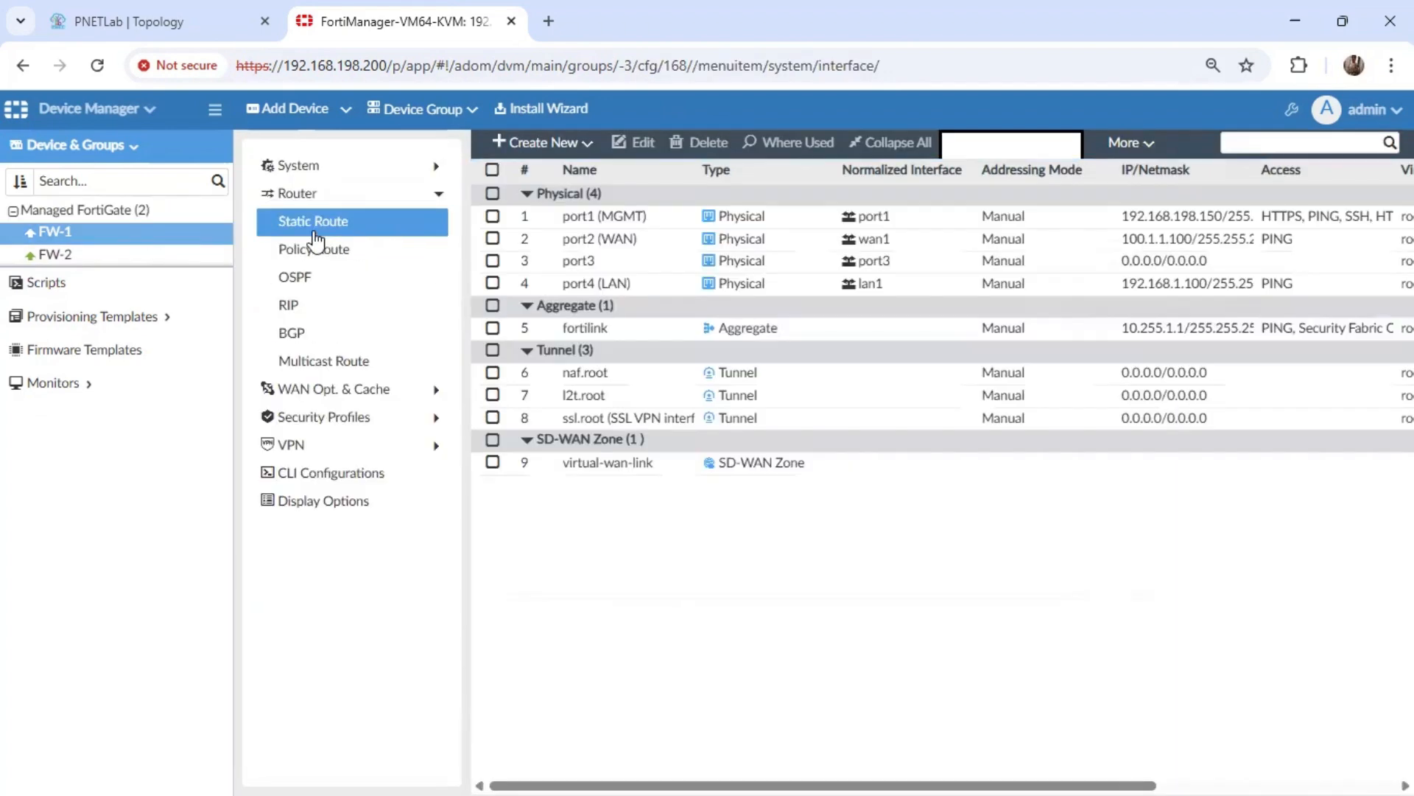
left_click(325, 229)
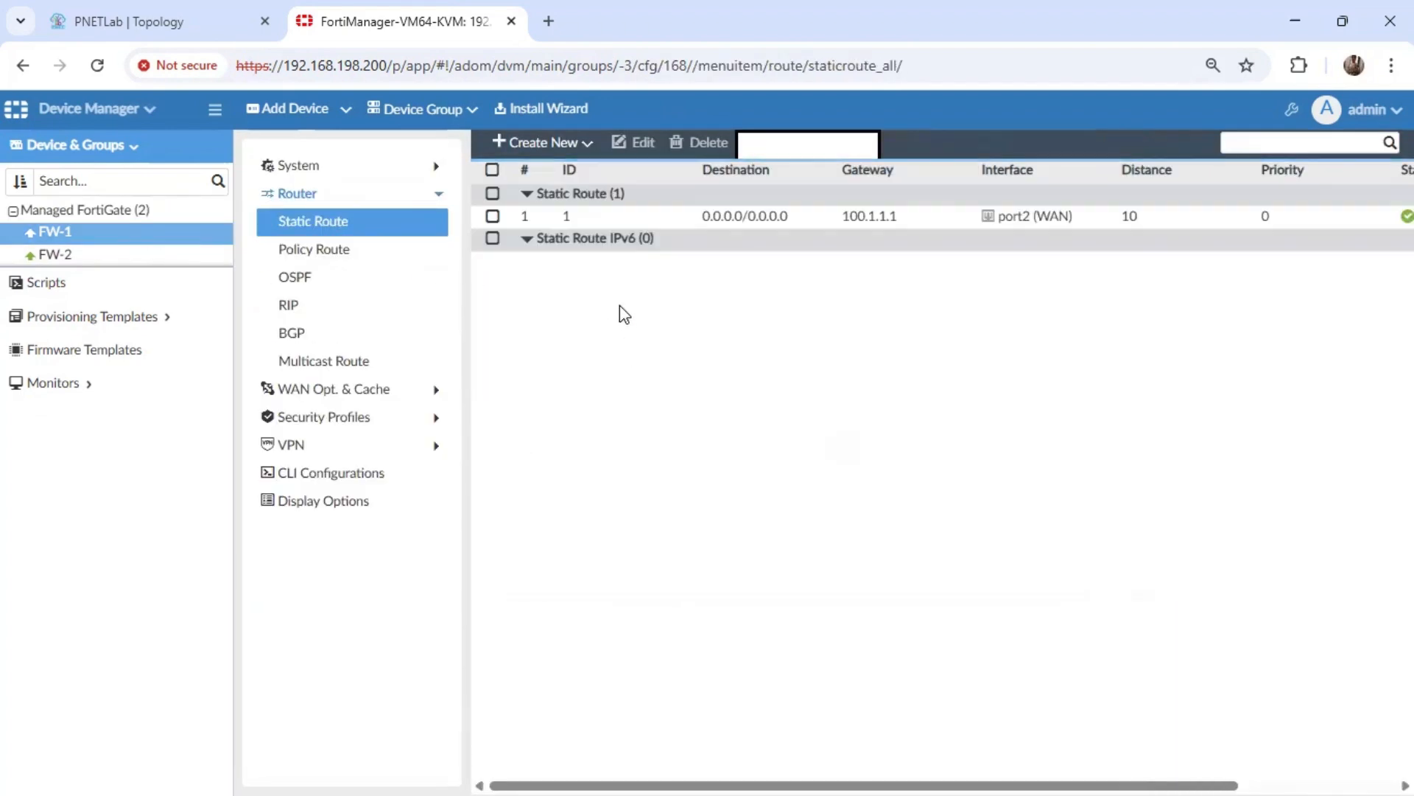
Start a new static route on FW-1 and look through the selectable interfaces for the VPN tunnel without choosing one.
left_click(548, 145)
left_click(548, 174)
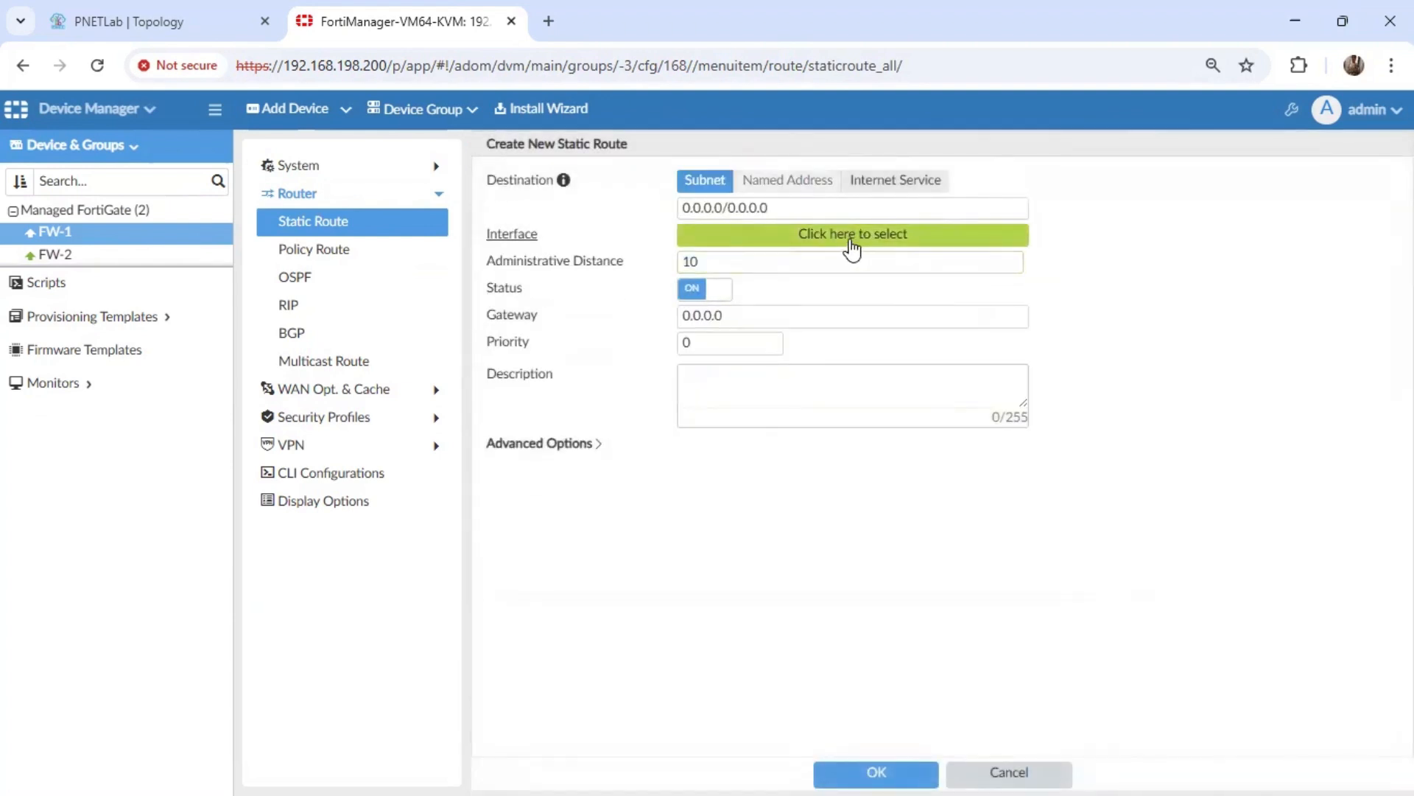
left_click(857, 243)
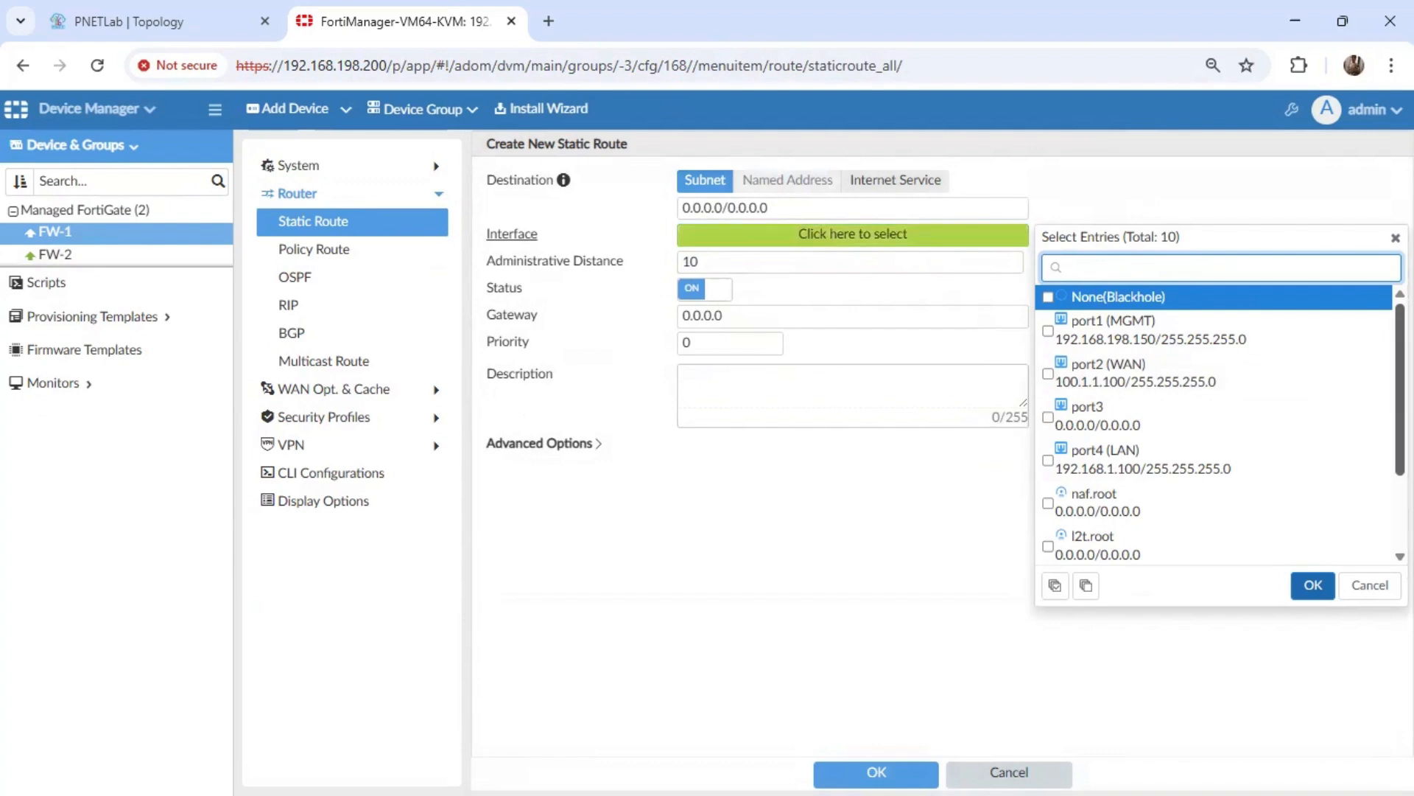
scroll(1220, 424, "down", 3)
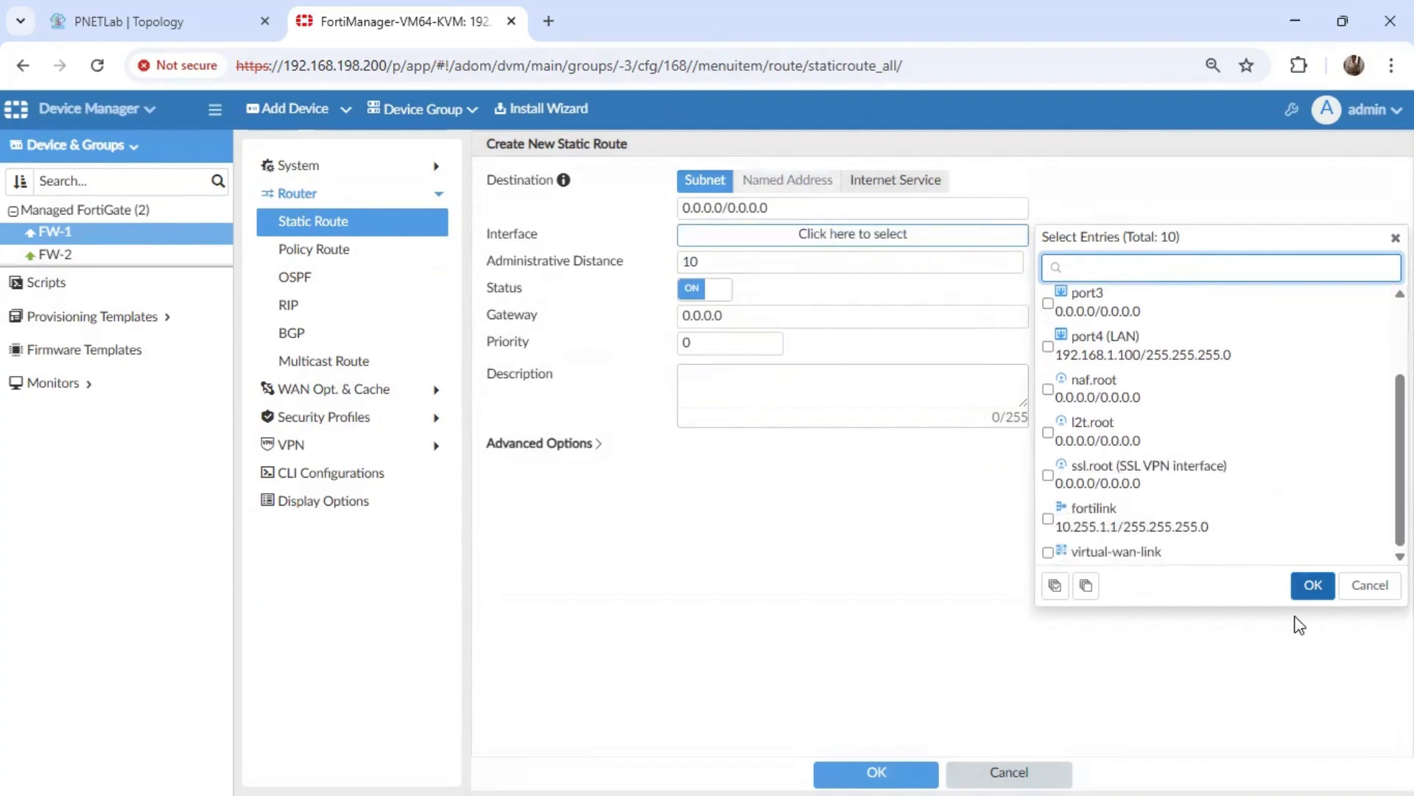
left_click(1314, 585)
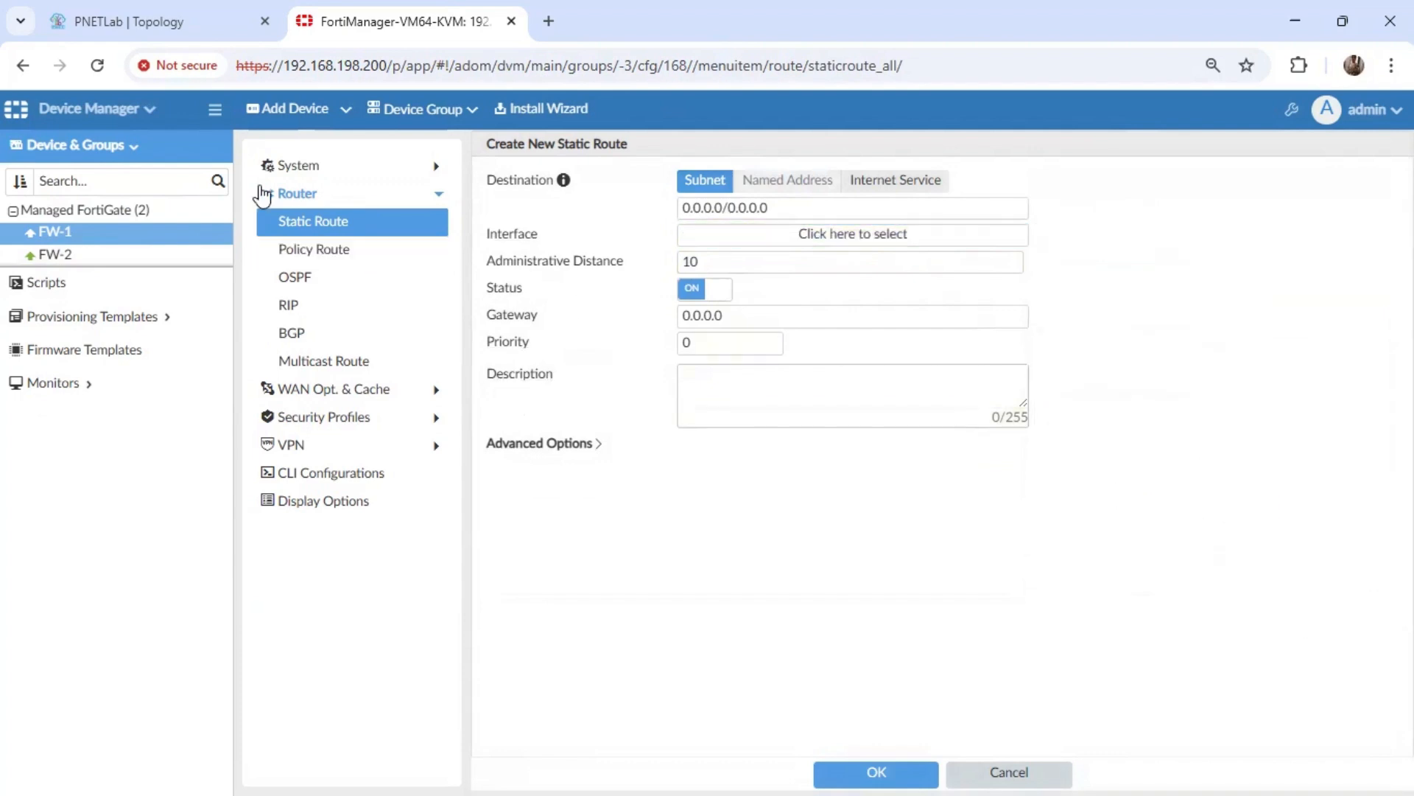
Prepare the installation of the FW-1 policy package and device settings on device FW-1, up to the ready-to-install stage.
left_click(94, 113)
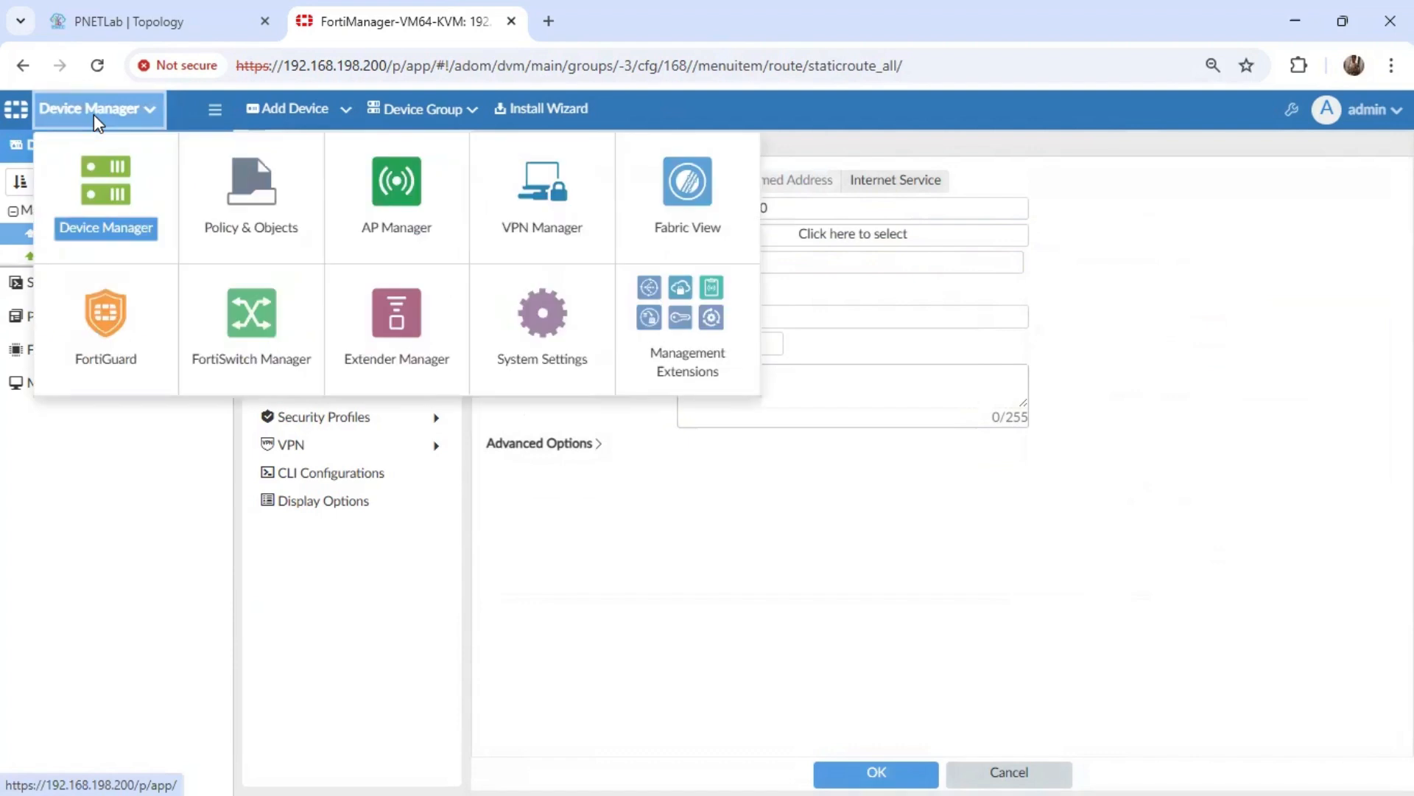
left_click(537, 108)
left_click(489, 229)
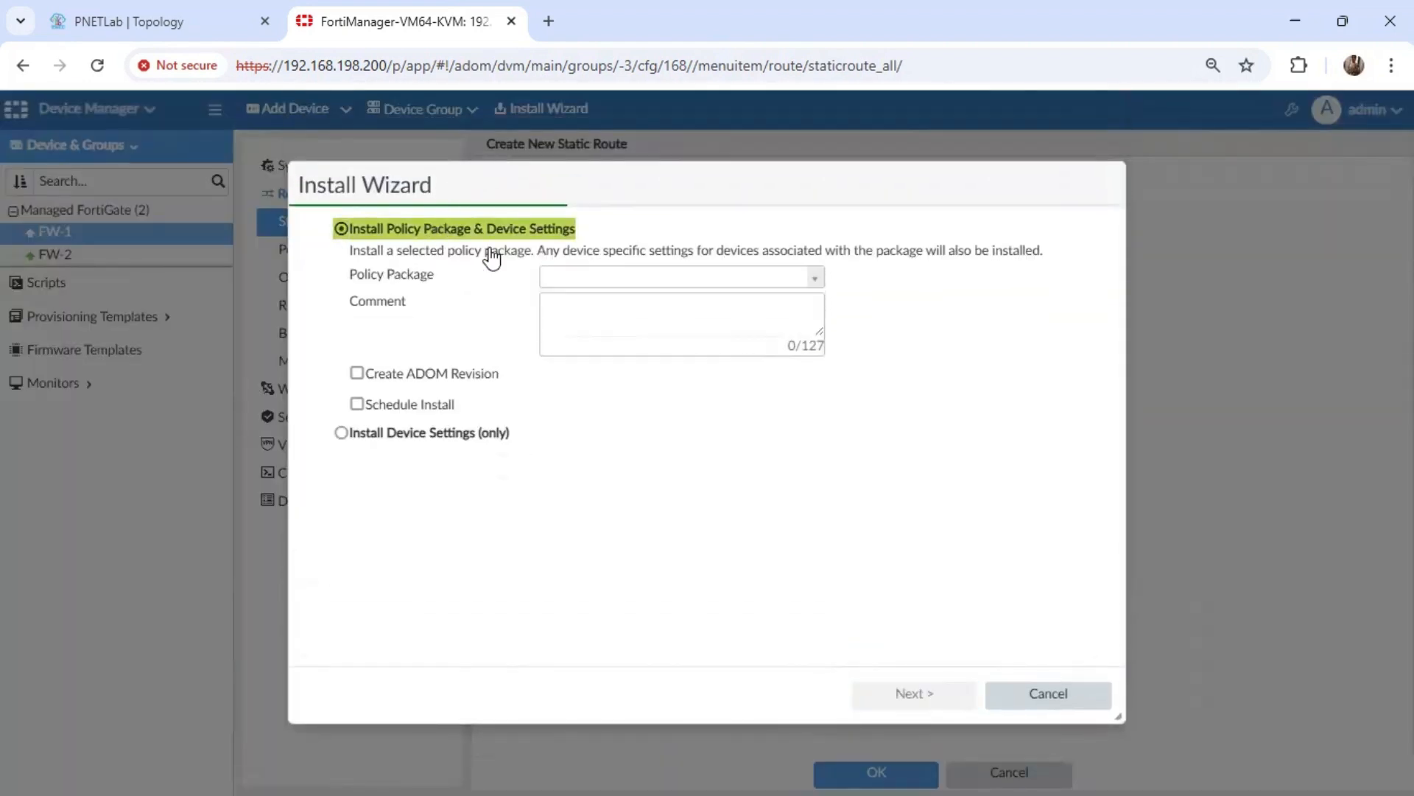
left_click(815, 277)
left_click(622, 330)
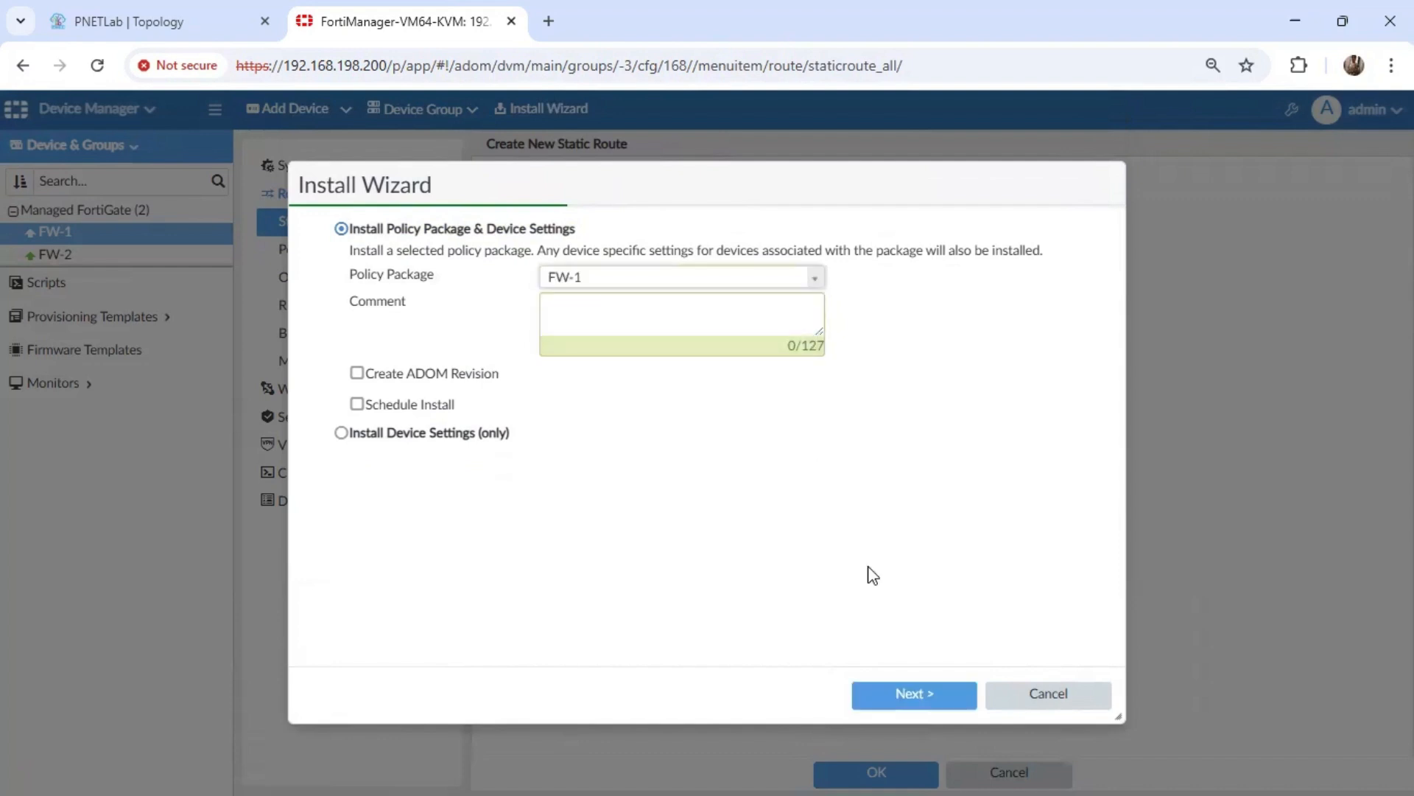
left_click(926, 708)
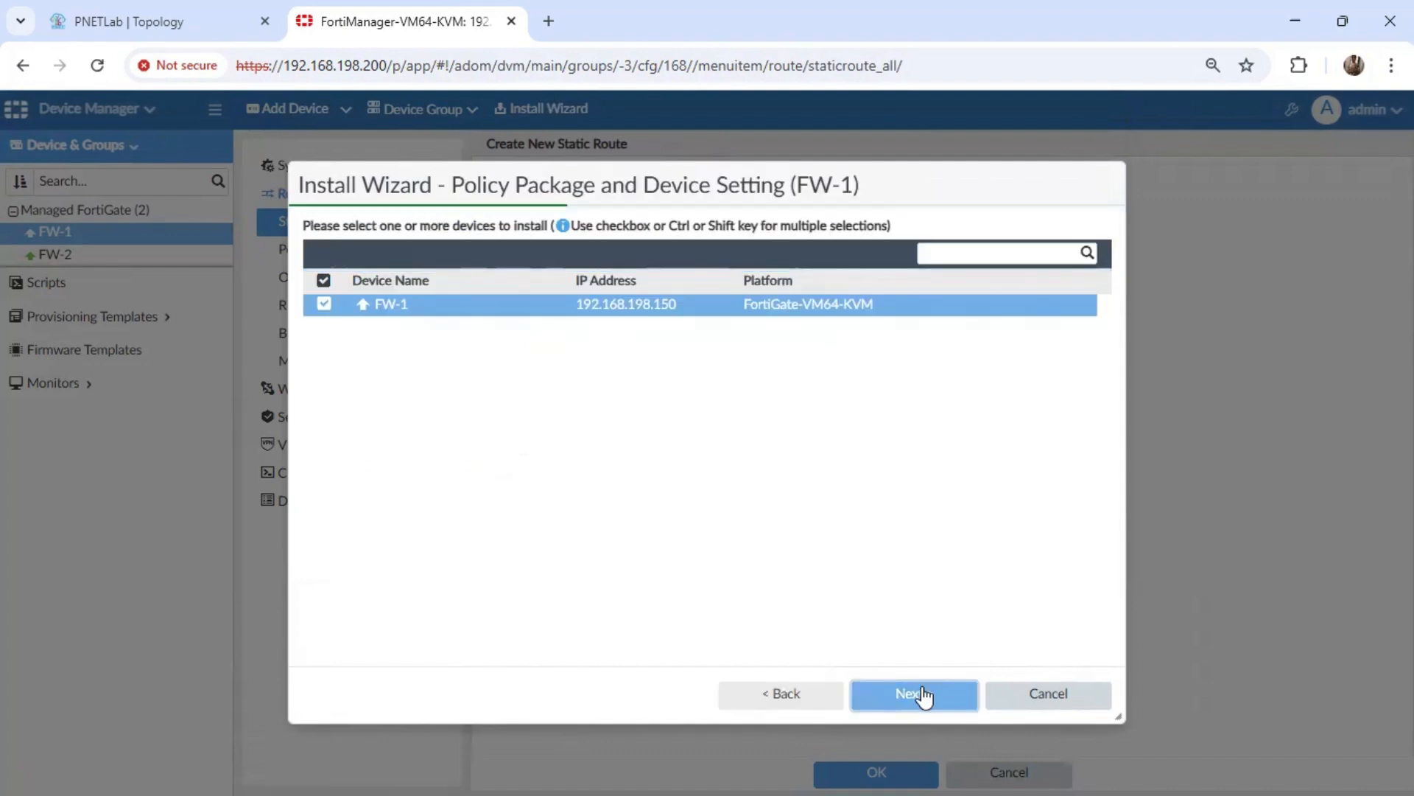
left_click(924, 695)
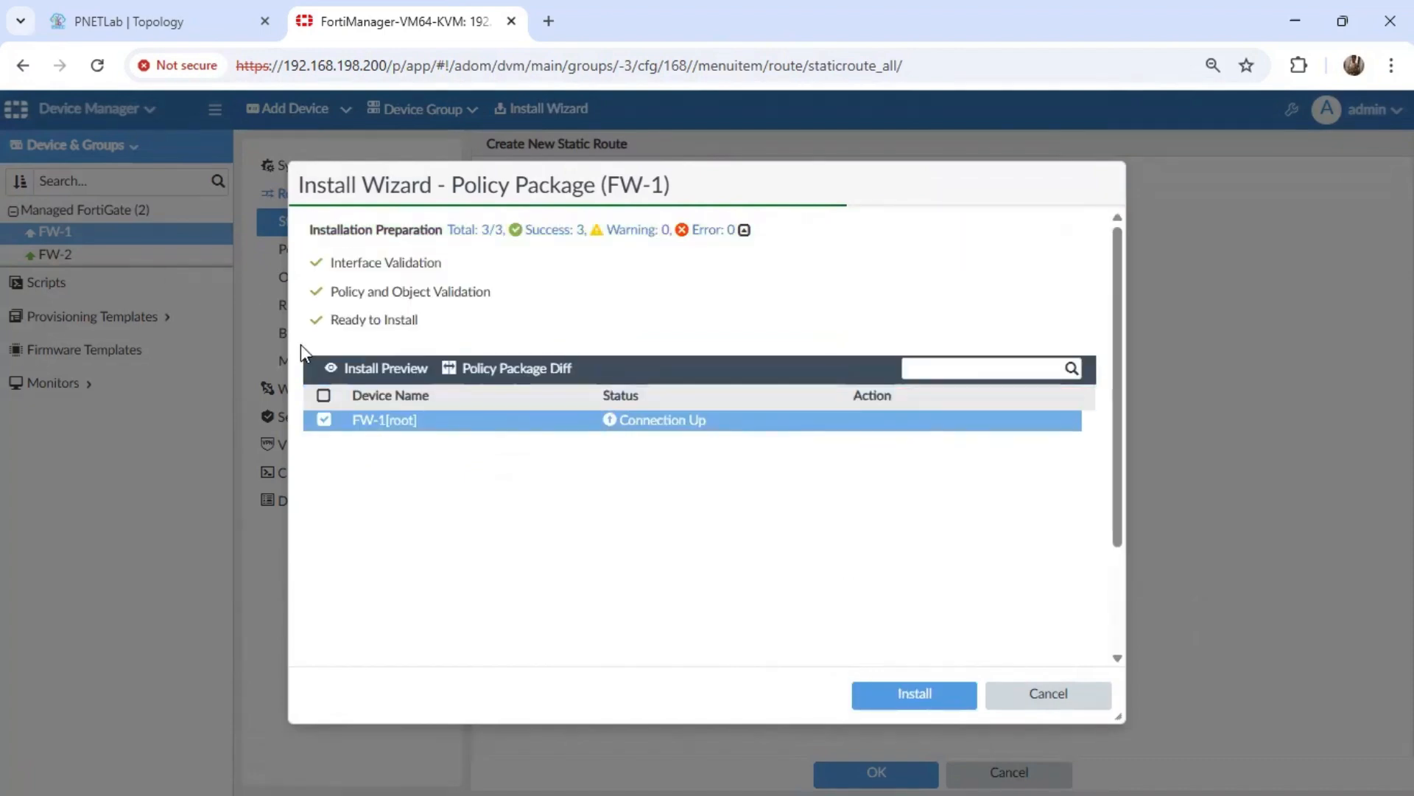
Open the install preview for FW-1 and examine the system interface commands for the VPN tunnel, including its type and parent interface.
left_click(386, 369)
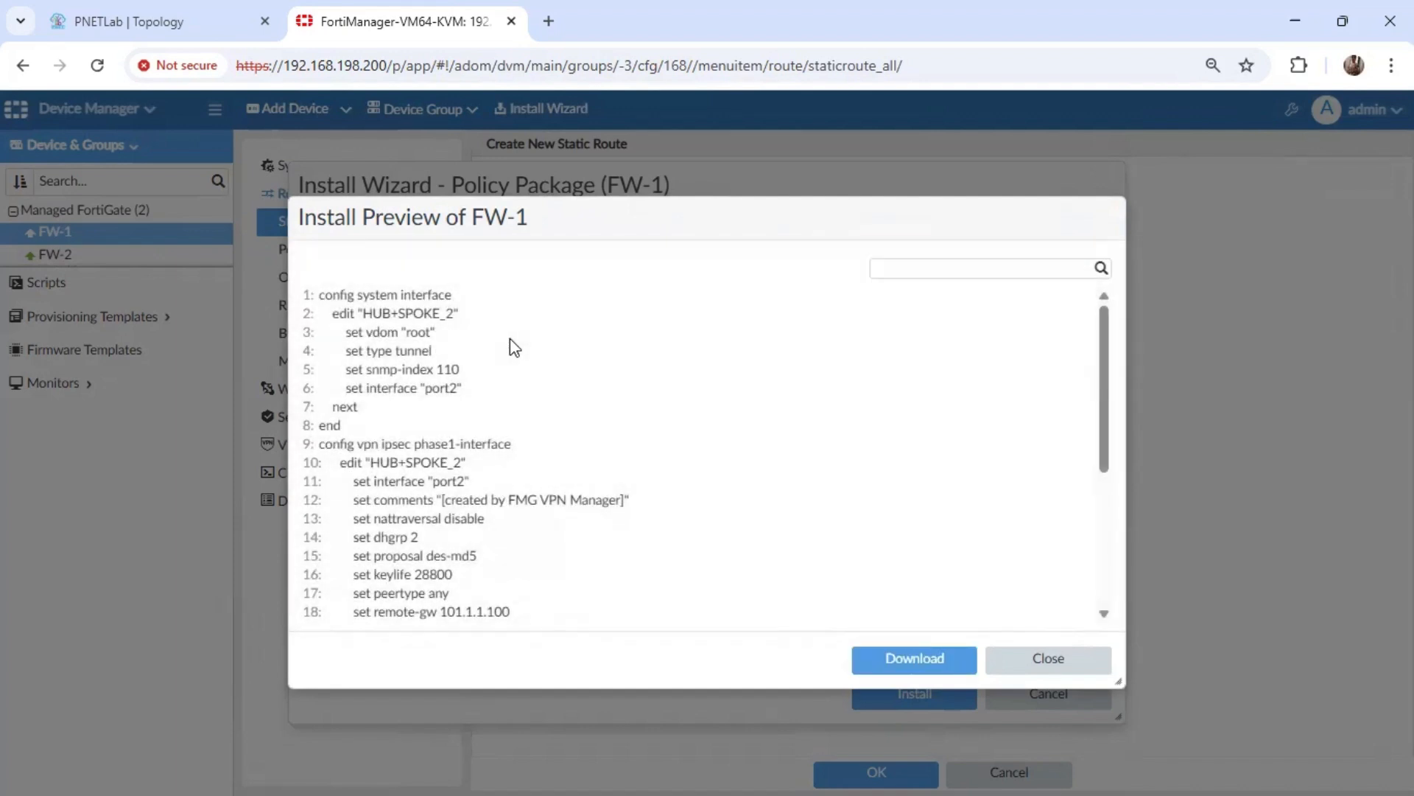
triple_click(394, 294)
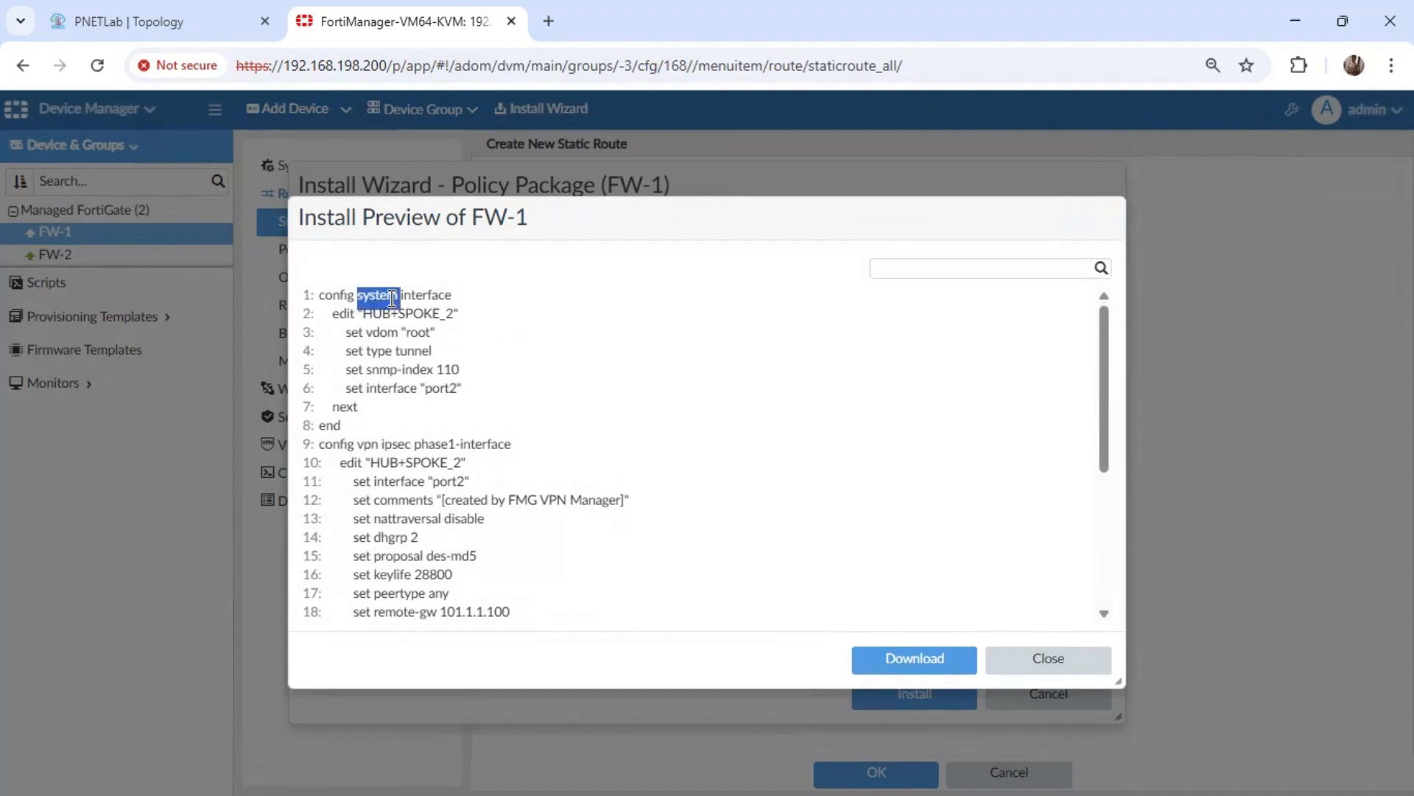
triple_click(408, 314)
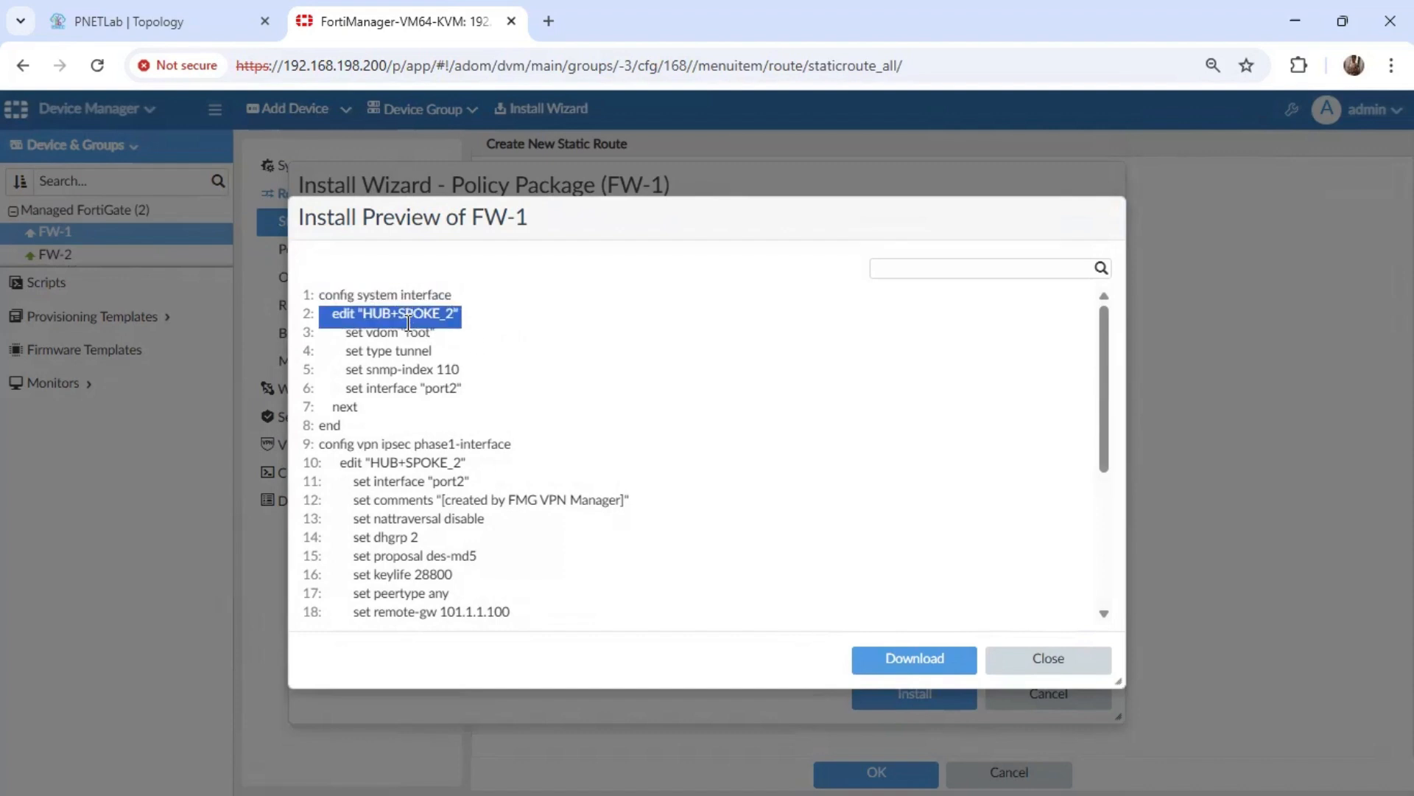
left_click_drag(346, 351, 442, 353)
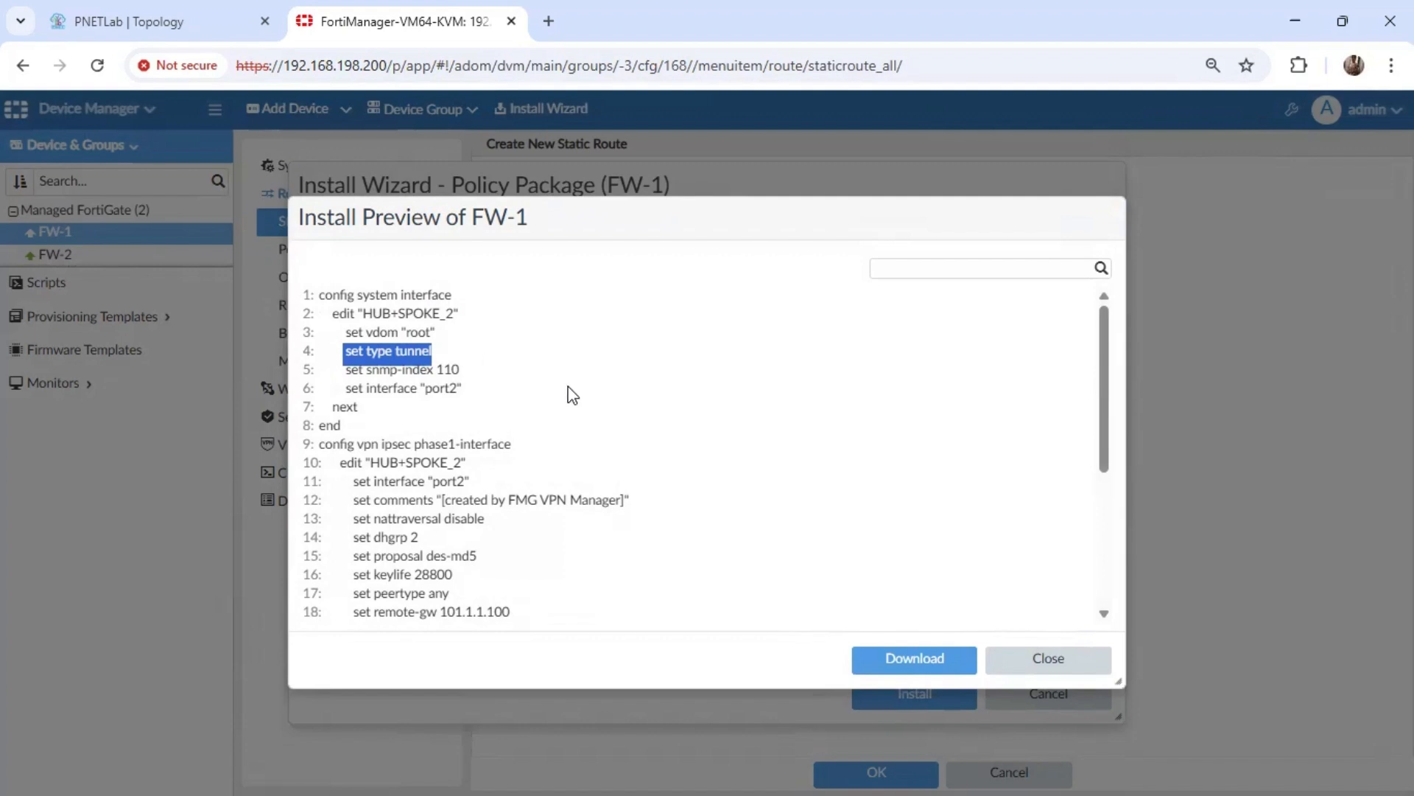
left_click_drag(346, 388, 472, 392)
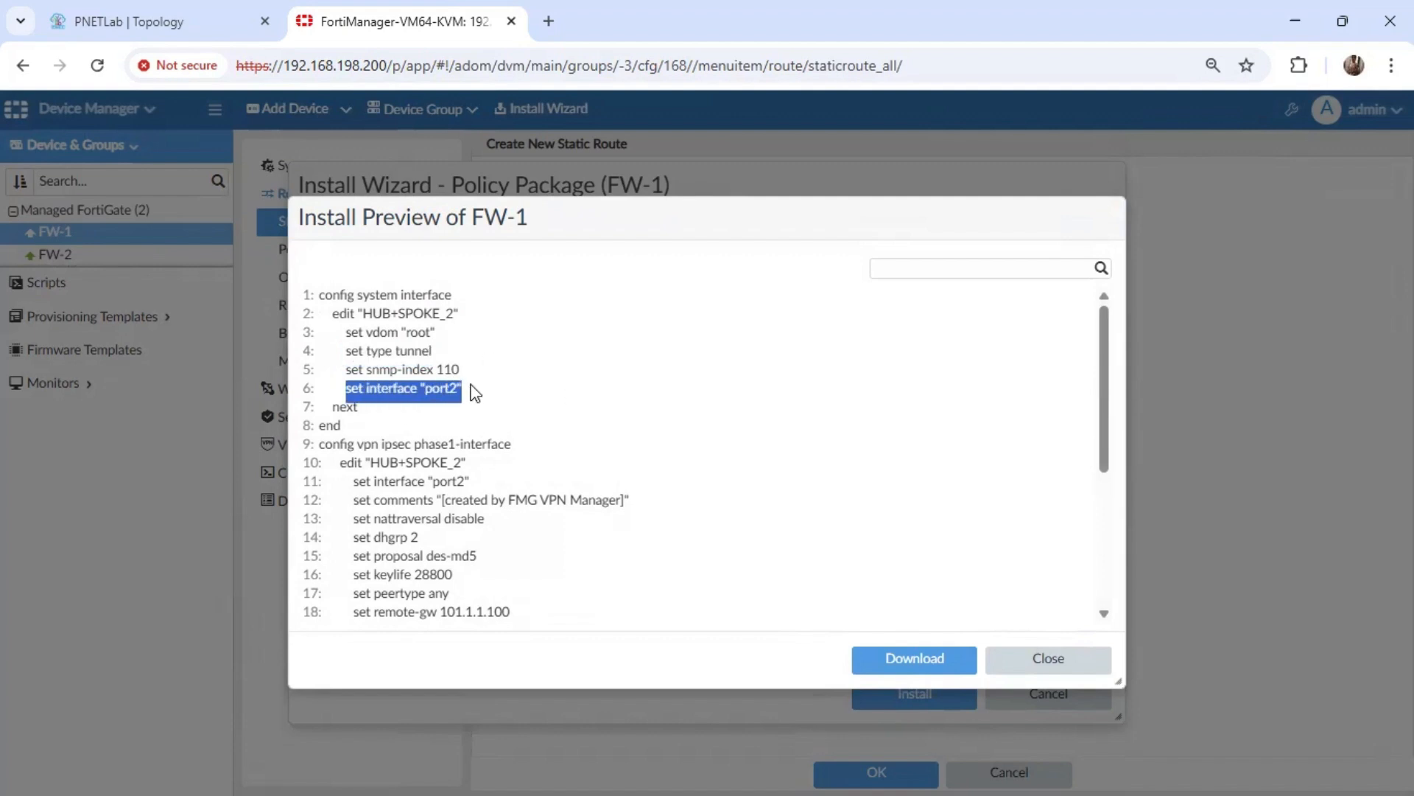
Examine the IPsec phase 1 commands in FW-1's install preview, checking the tunnel name, interface, DH group and proposal.
left_click_drag(1104, 354, 1105, 395)
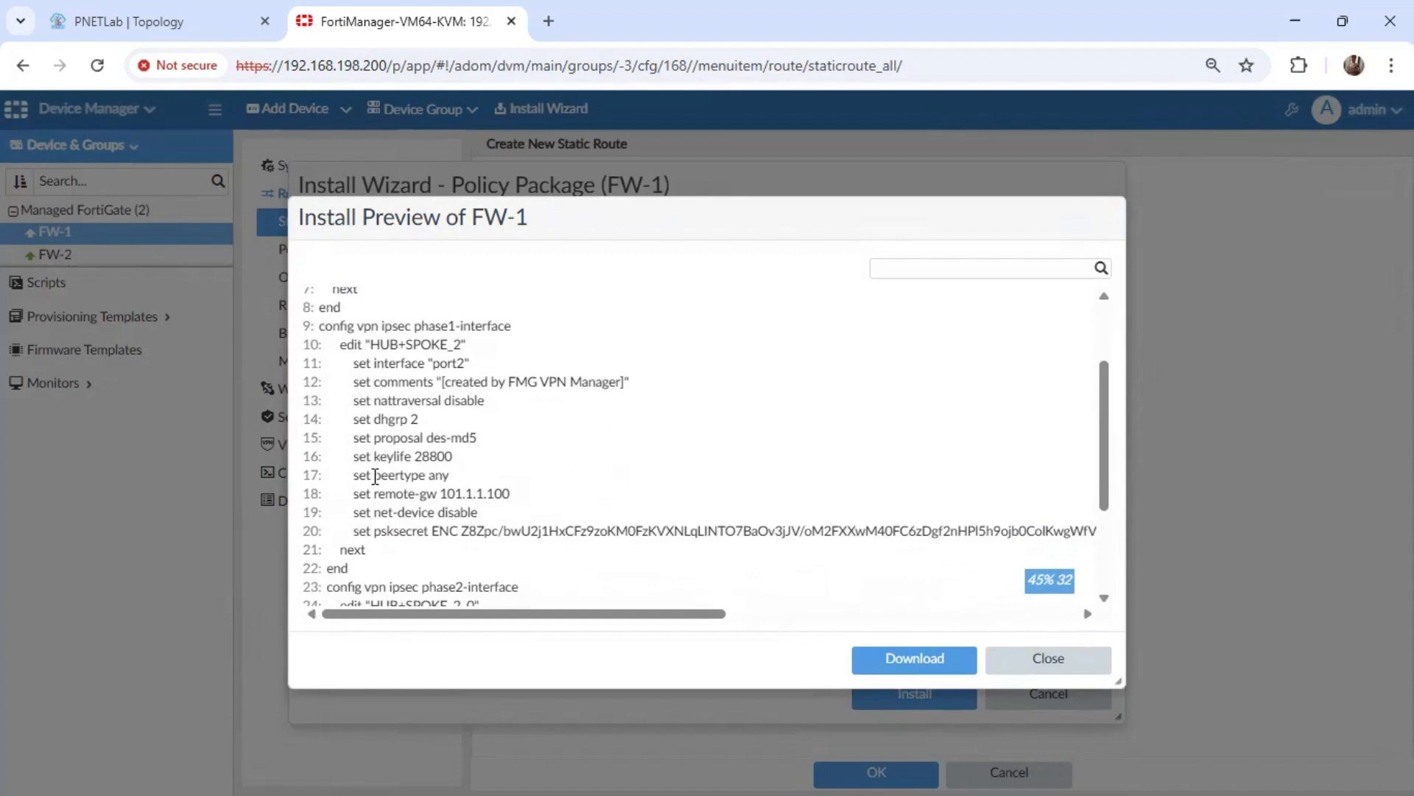
left_click_drag(355, 440, 476, 441)
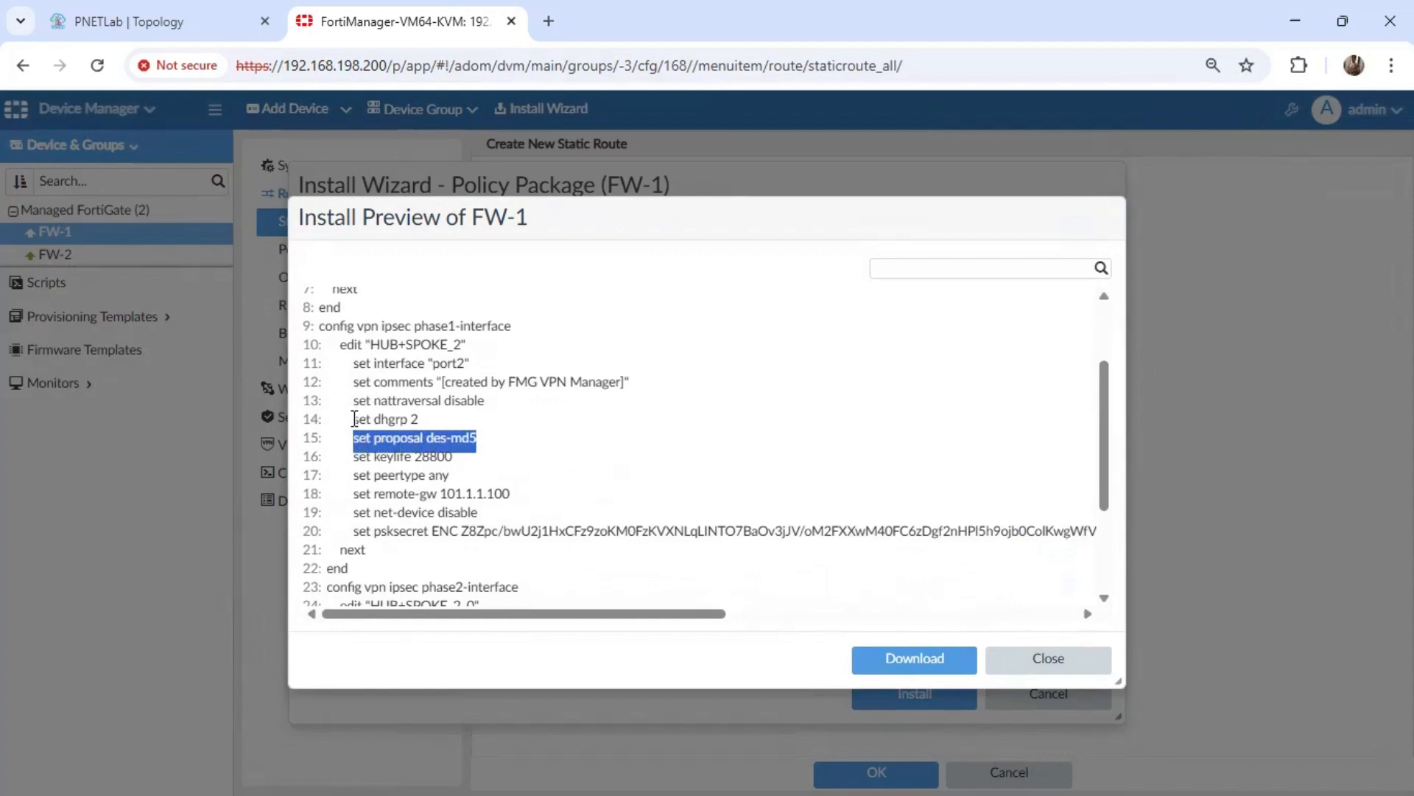
left_click_drag(354, 419, 433, 417)
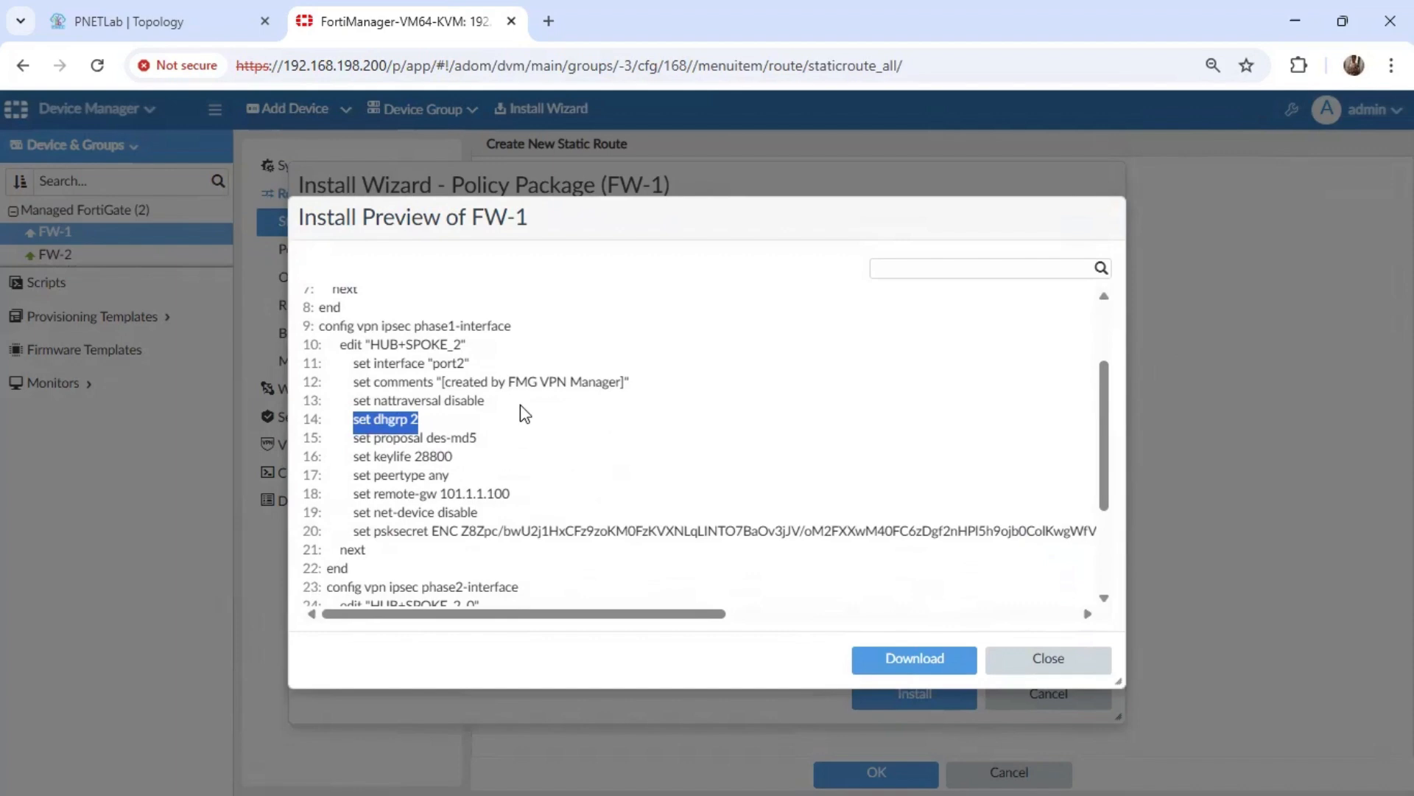
triple_click(410, 346)
triple_click(422, 366)
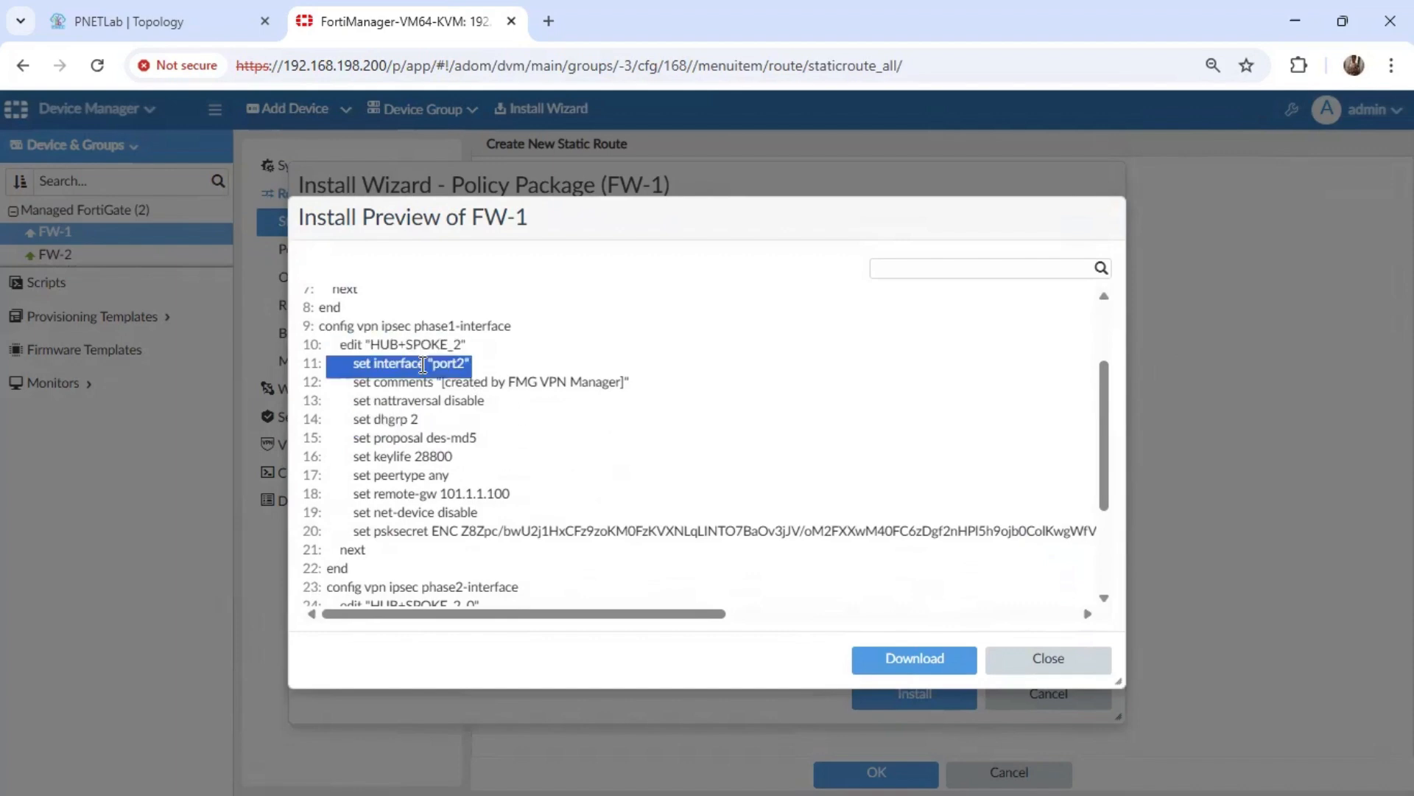
triple_click(414, 420)
left_click(456, 432)
triple_click(462, 436)
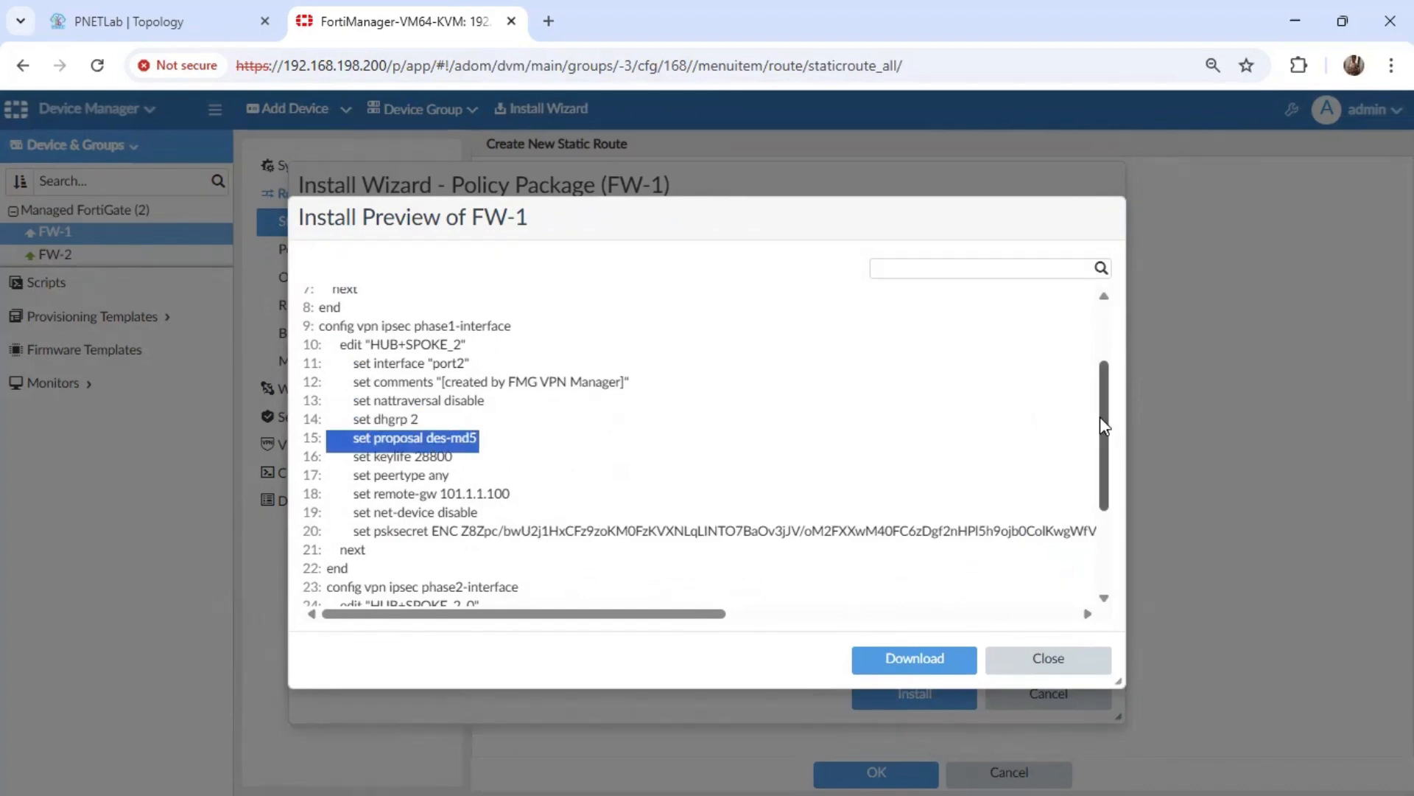
Examine the IPsec phase 2 commands in FW-1's install preview, checking the tunnel name, proposal and DH group.
left_click_drag(1110, 434, 926, 504)
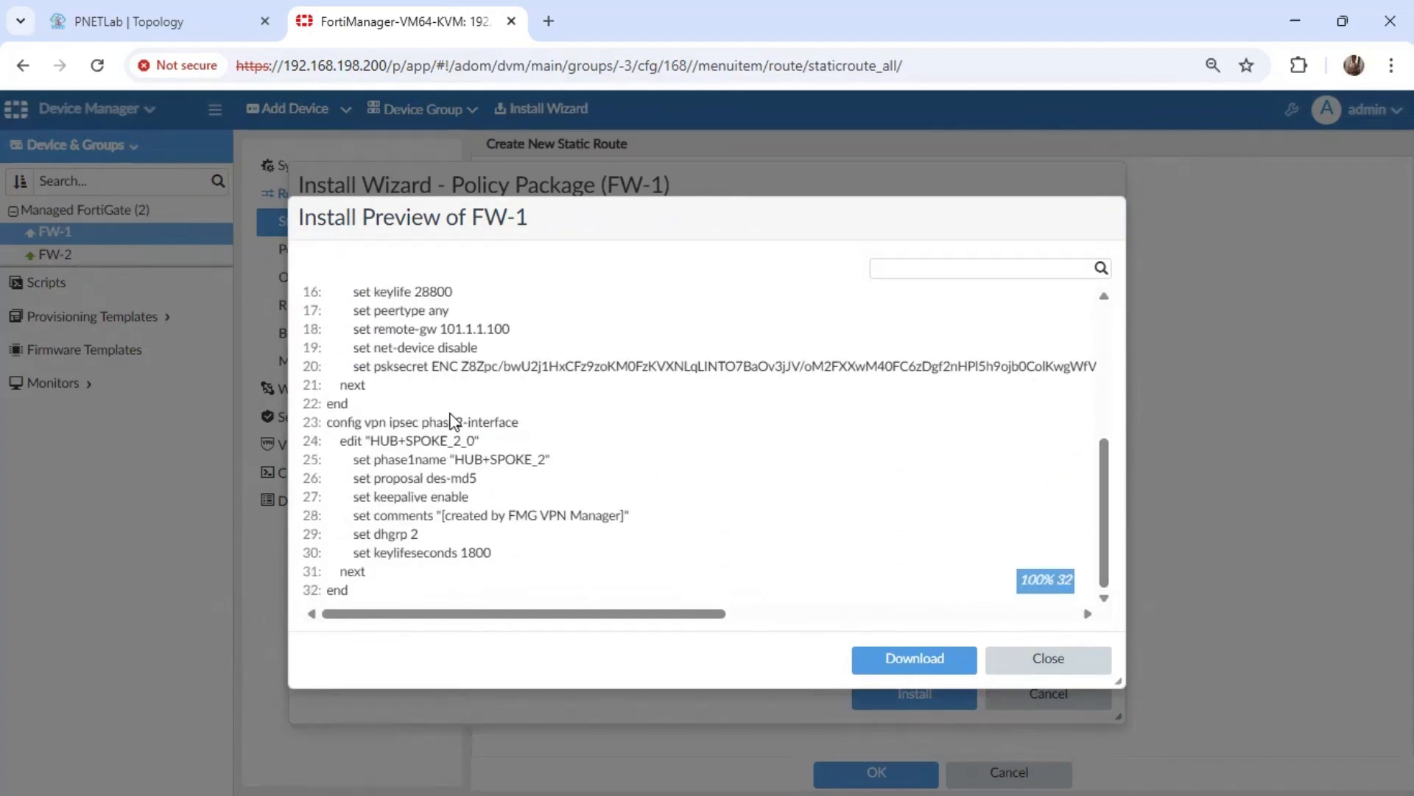
left_click(450, 440)
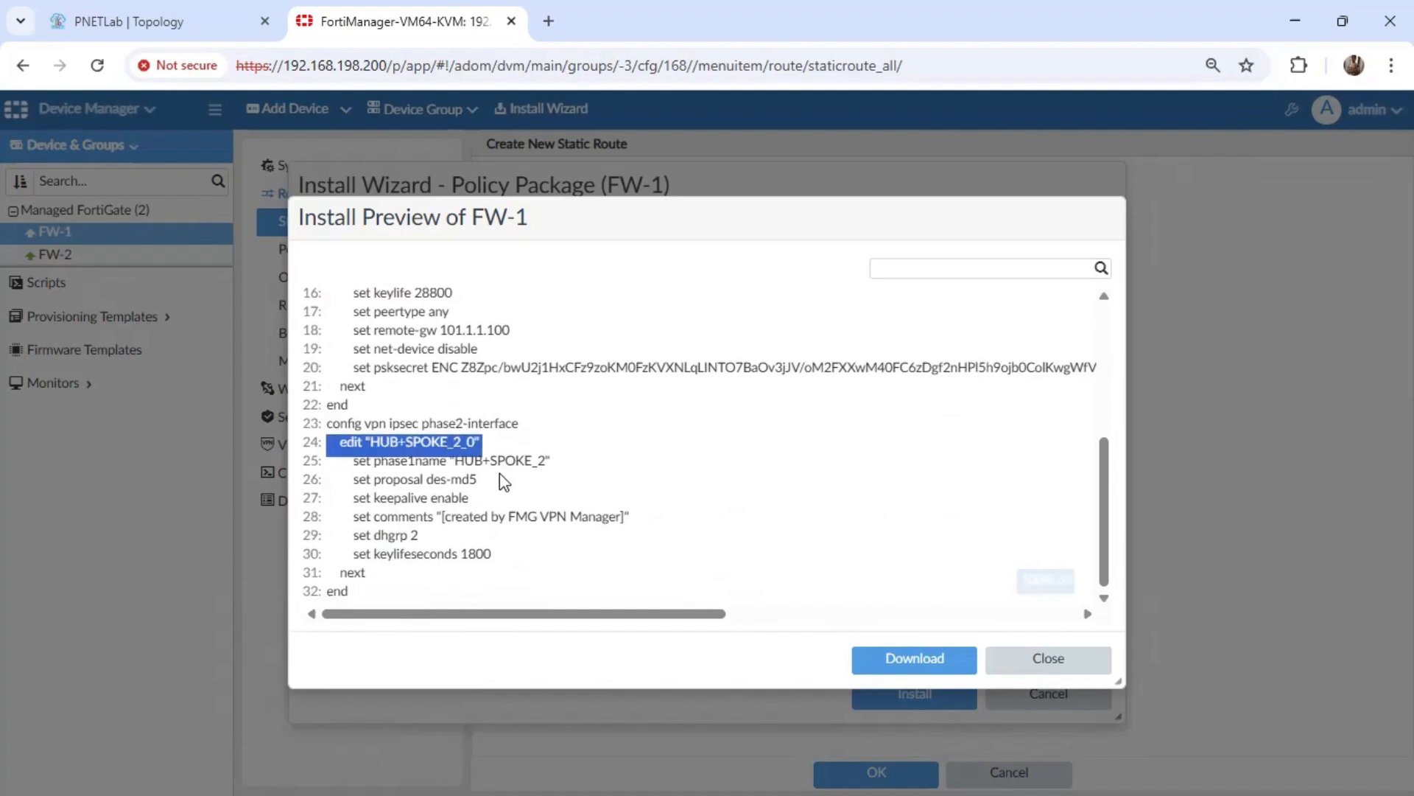
left_click(440, 480)
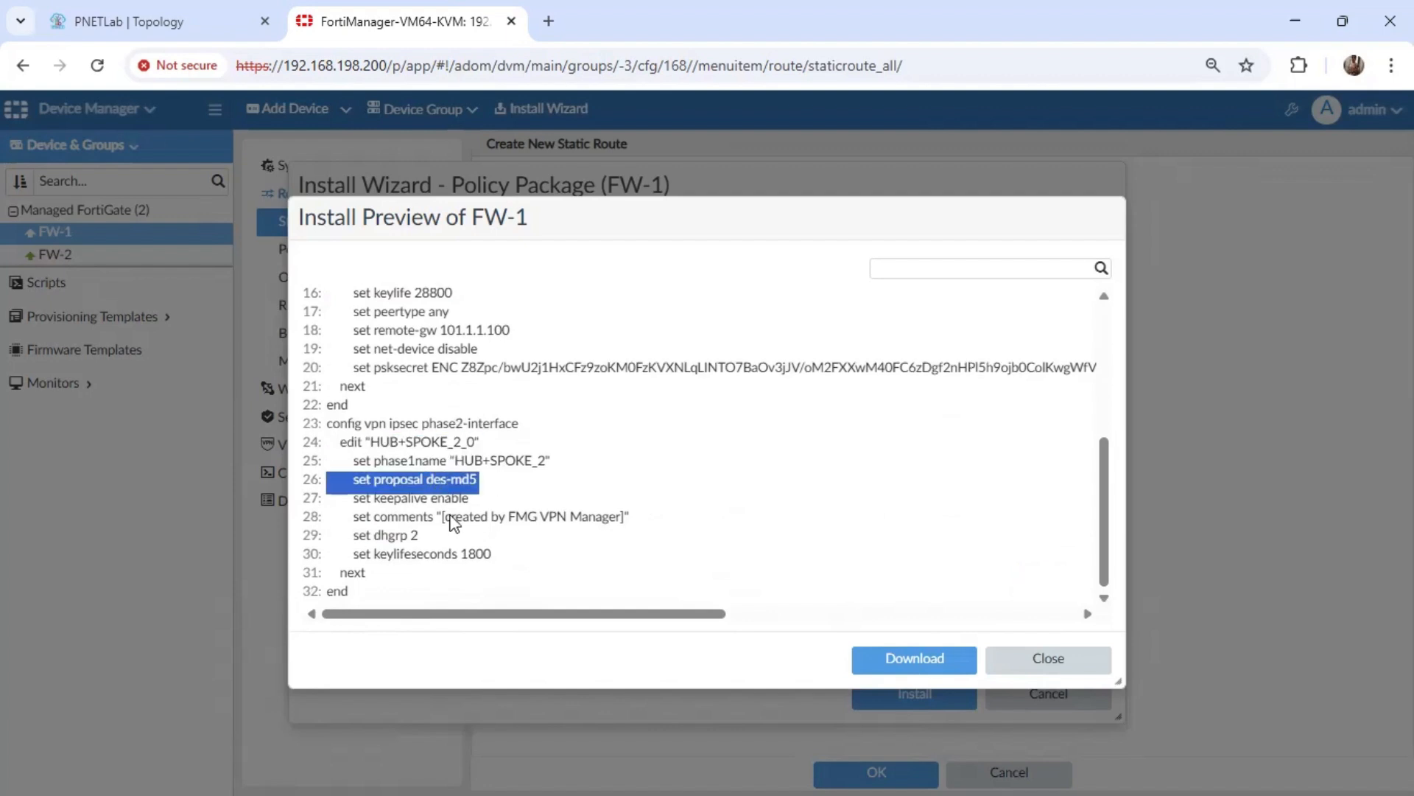
left_click(405, 536)
Close the preview, install the FW-1 policy package on device FW-1, and finish the wizard once the installation is done.
left_click(1080, 671)
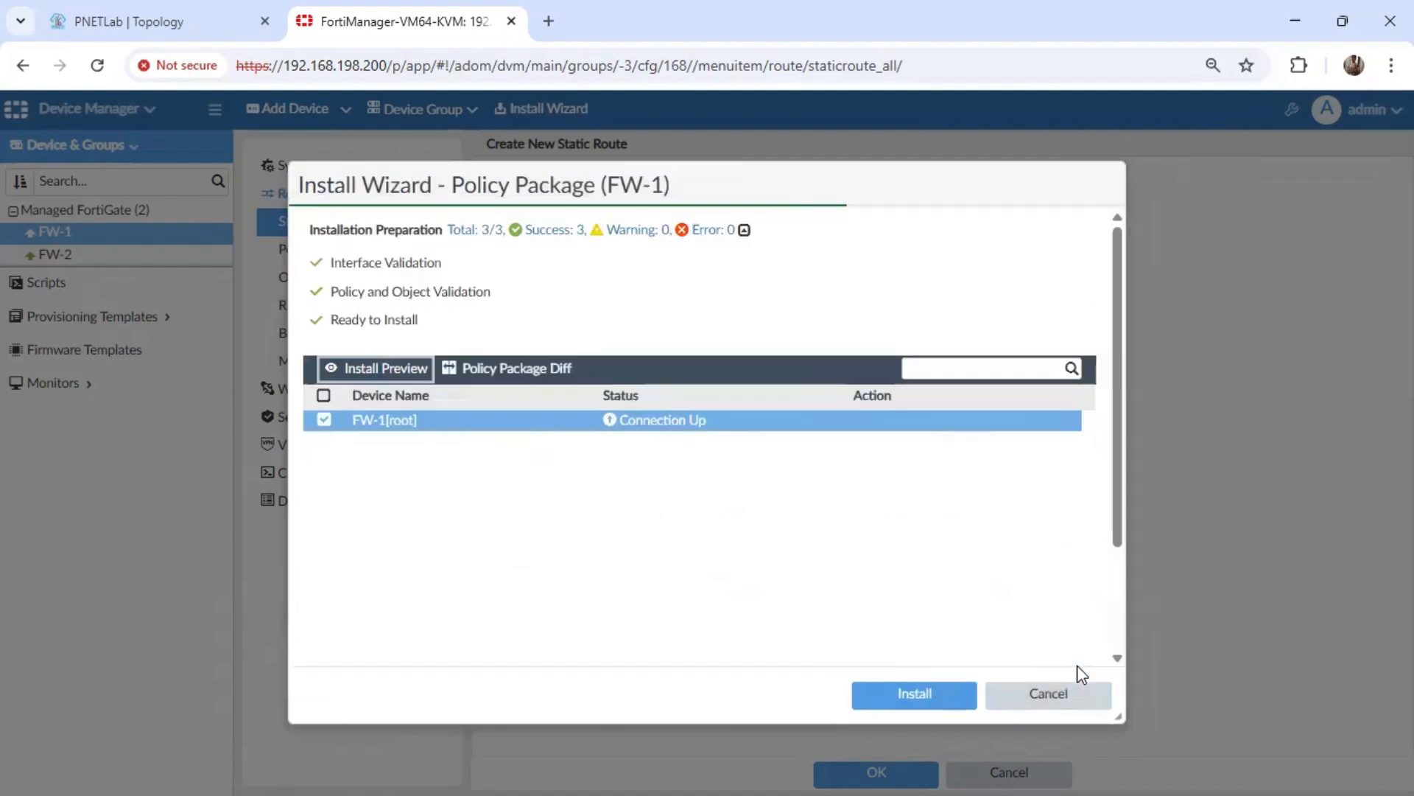
left_click(934, 700)
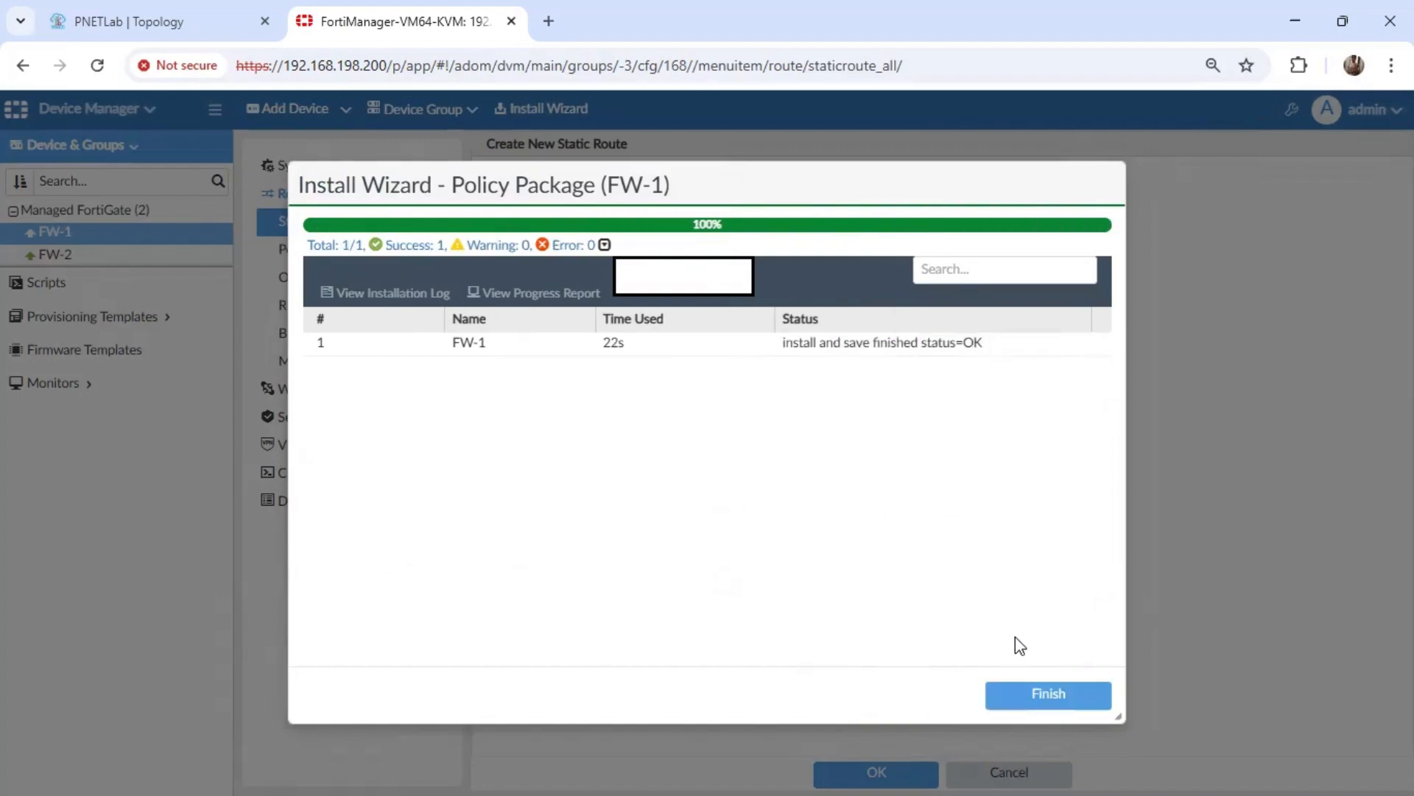
left_click(1069, 698)
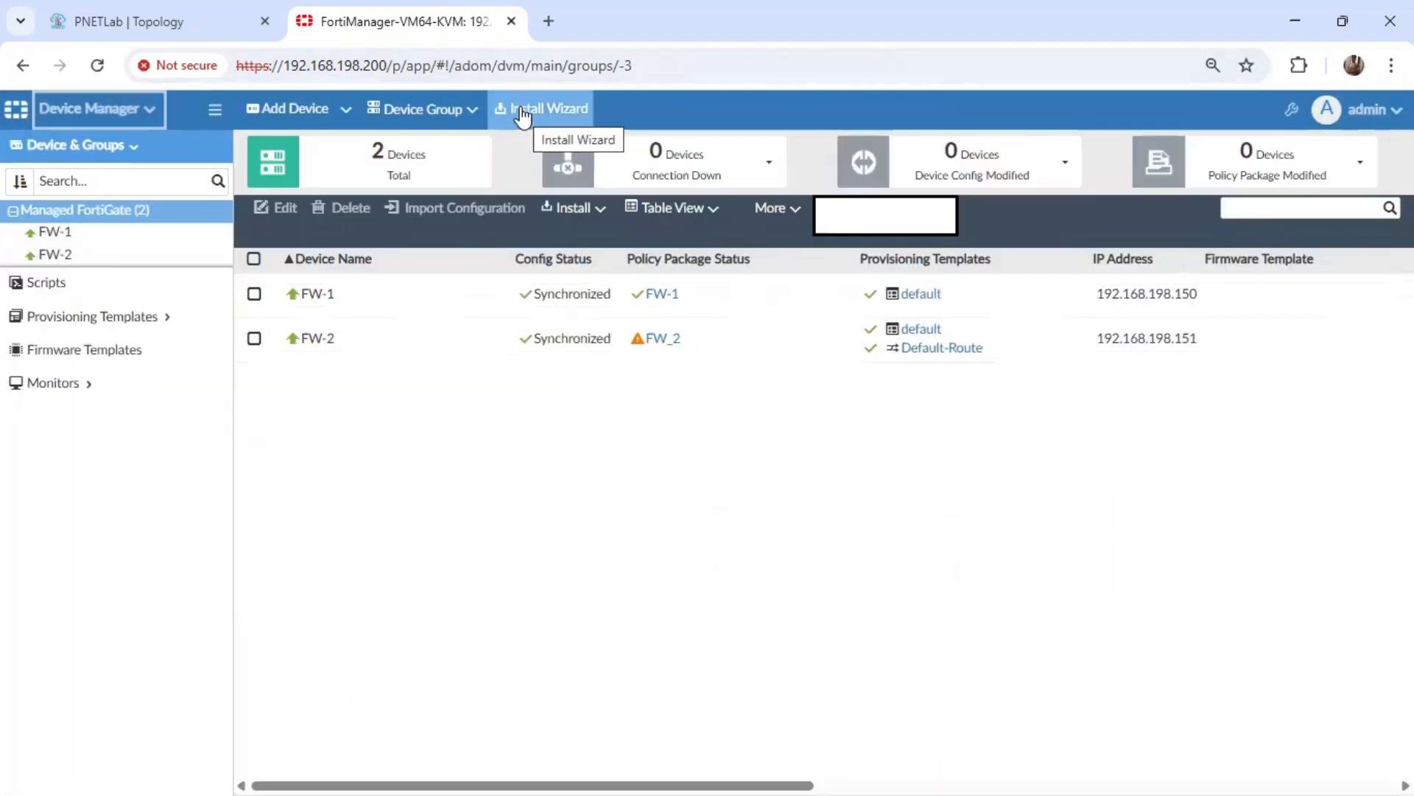
Prepare the installation of the FW_2 policy package and device settings on device FW-2, up to the ready-to-install stage.
left_click(524, 118)
left_click(445, 229)
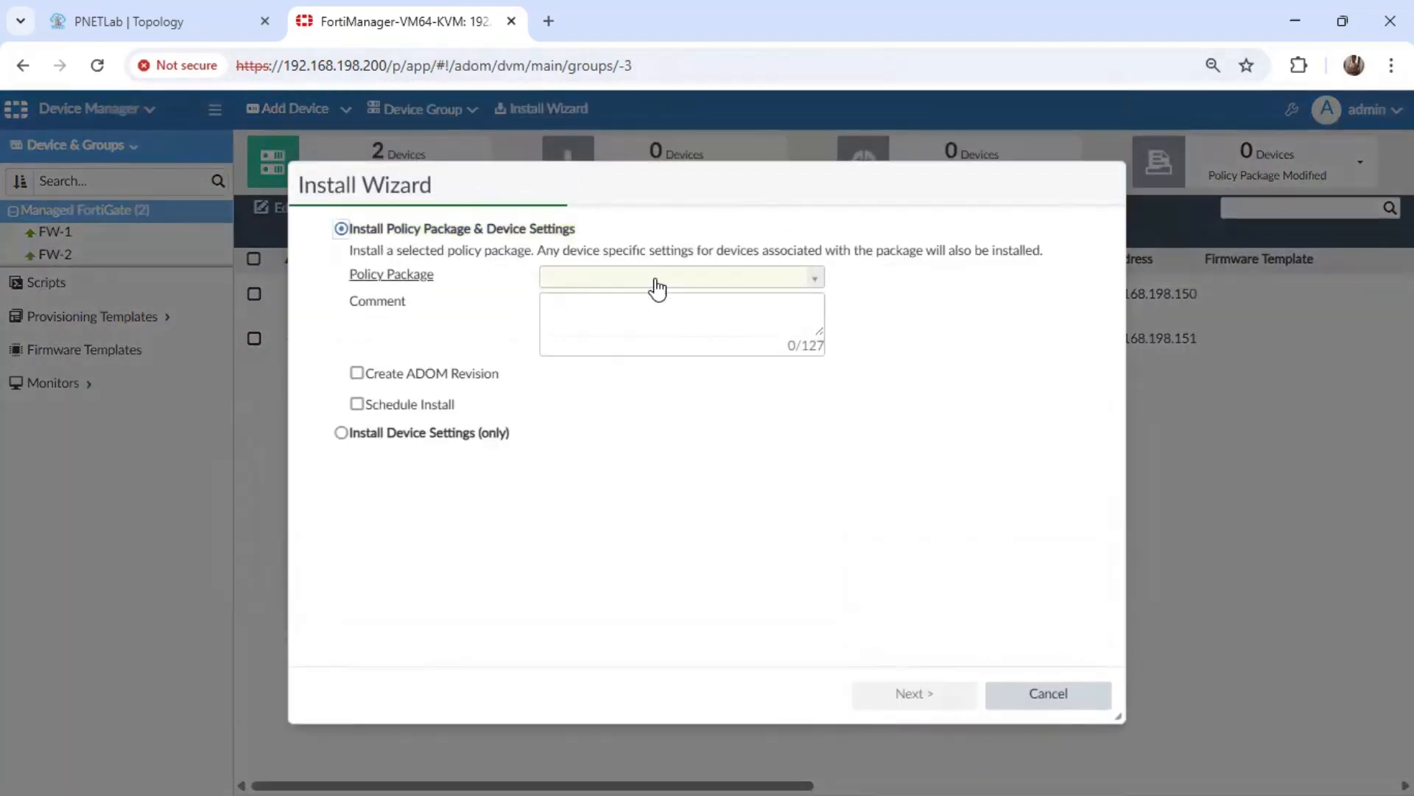
left_click(795, 277)
left_click(597, 354)
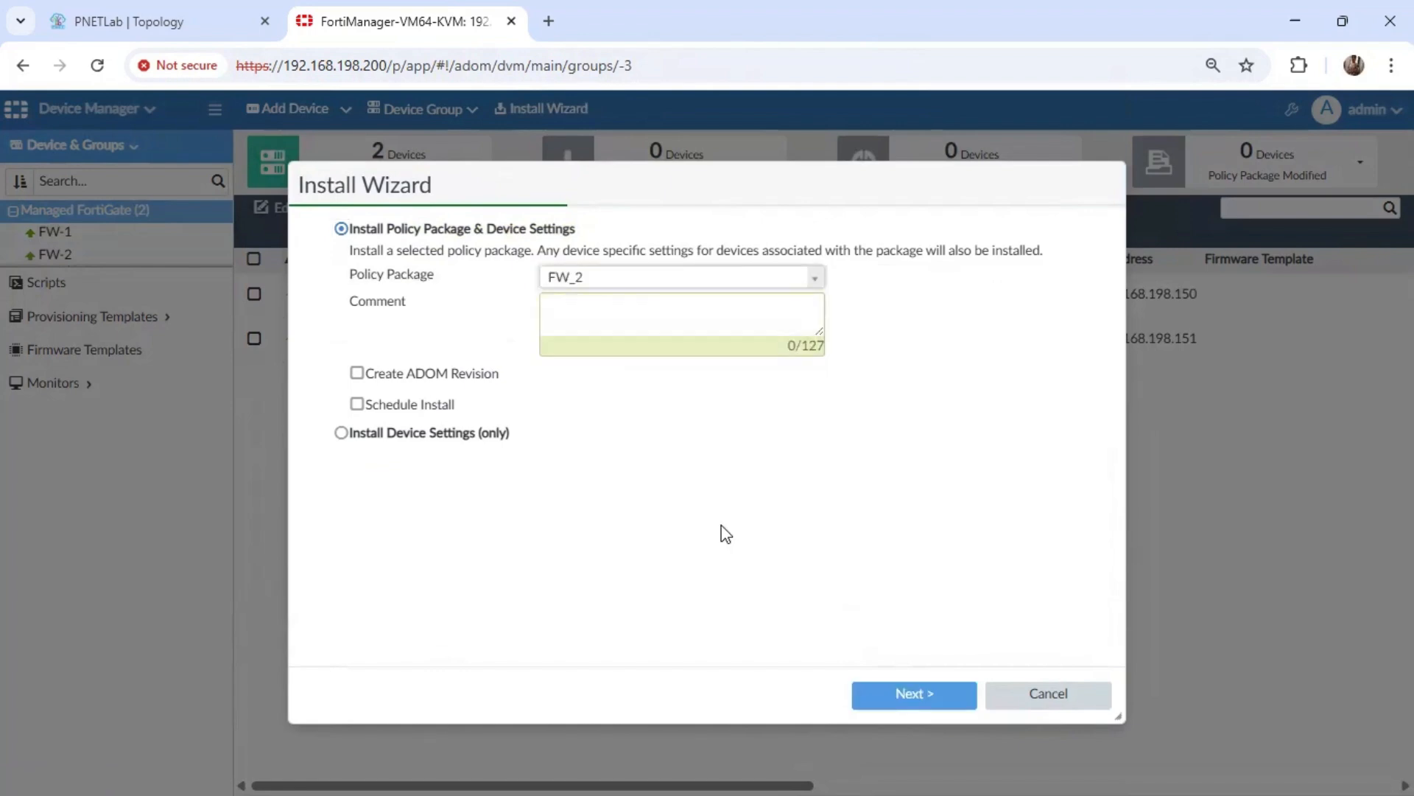
left_click(933, 705)
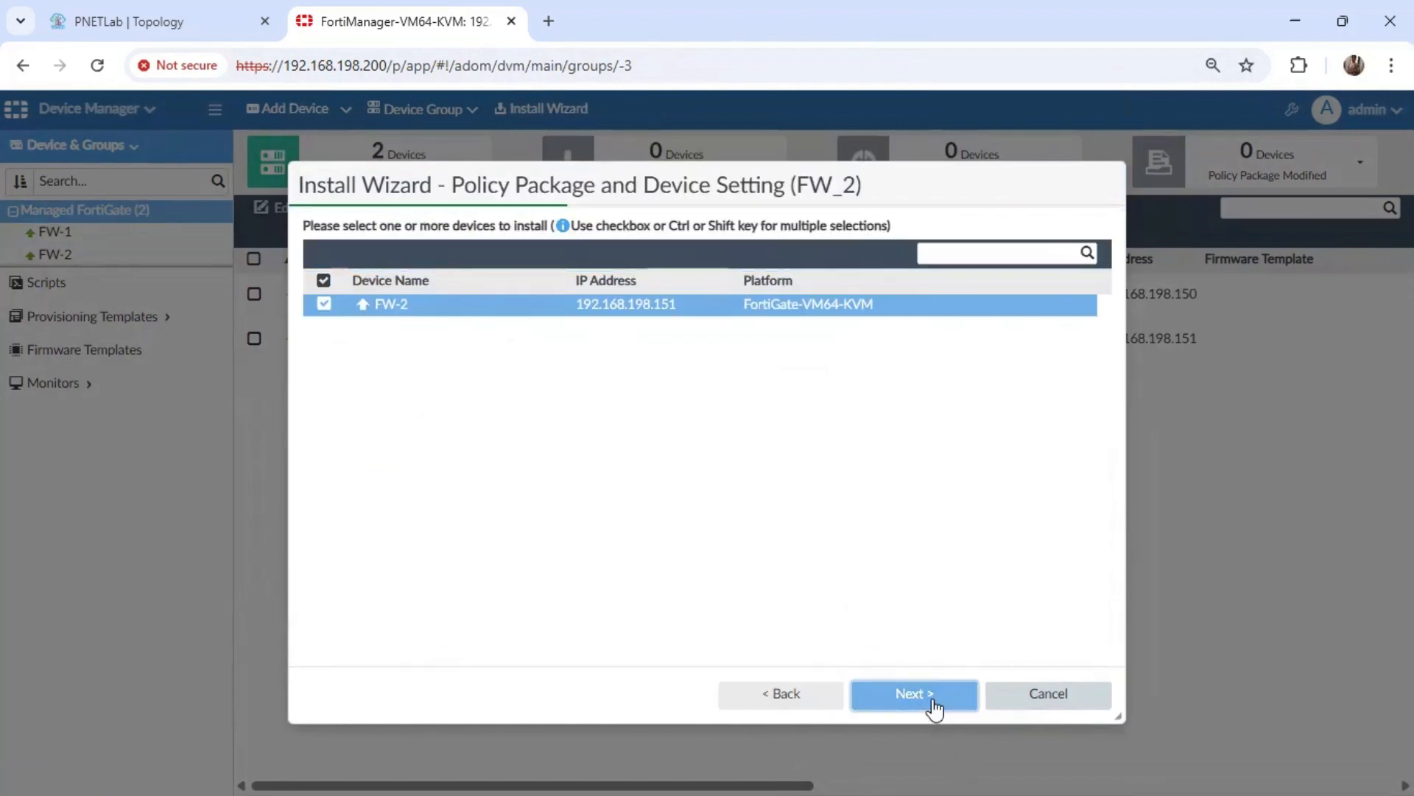
left_click(933, 705)
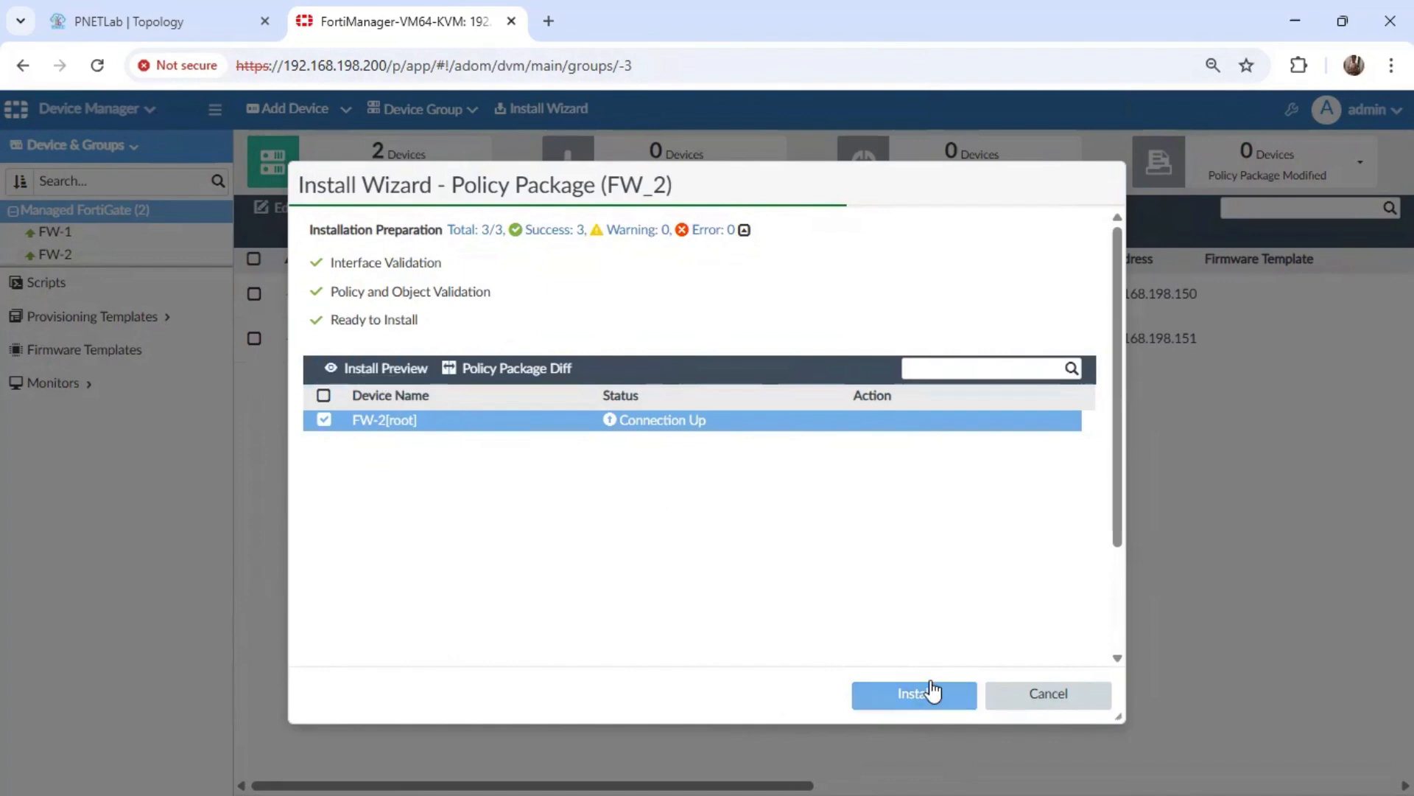
Open the install preview for FW-2 and check the proposal and DH group in the IPsec phase 1 and phase 2 commands.
left_click(387, 366)
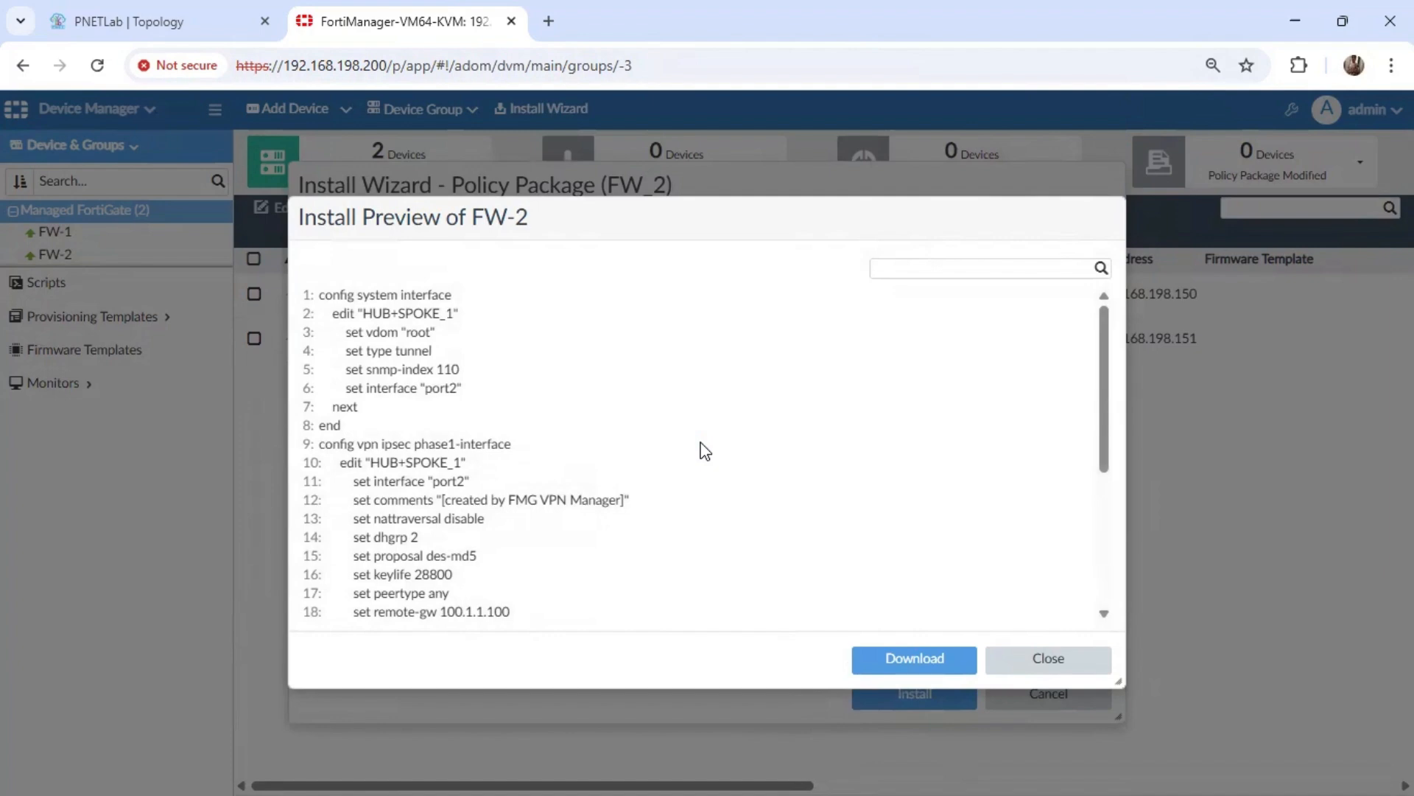
triple_click(464, 559)
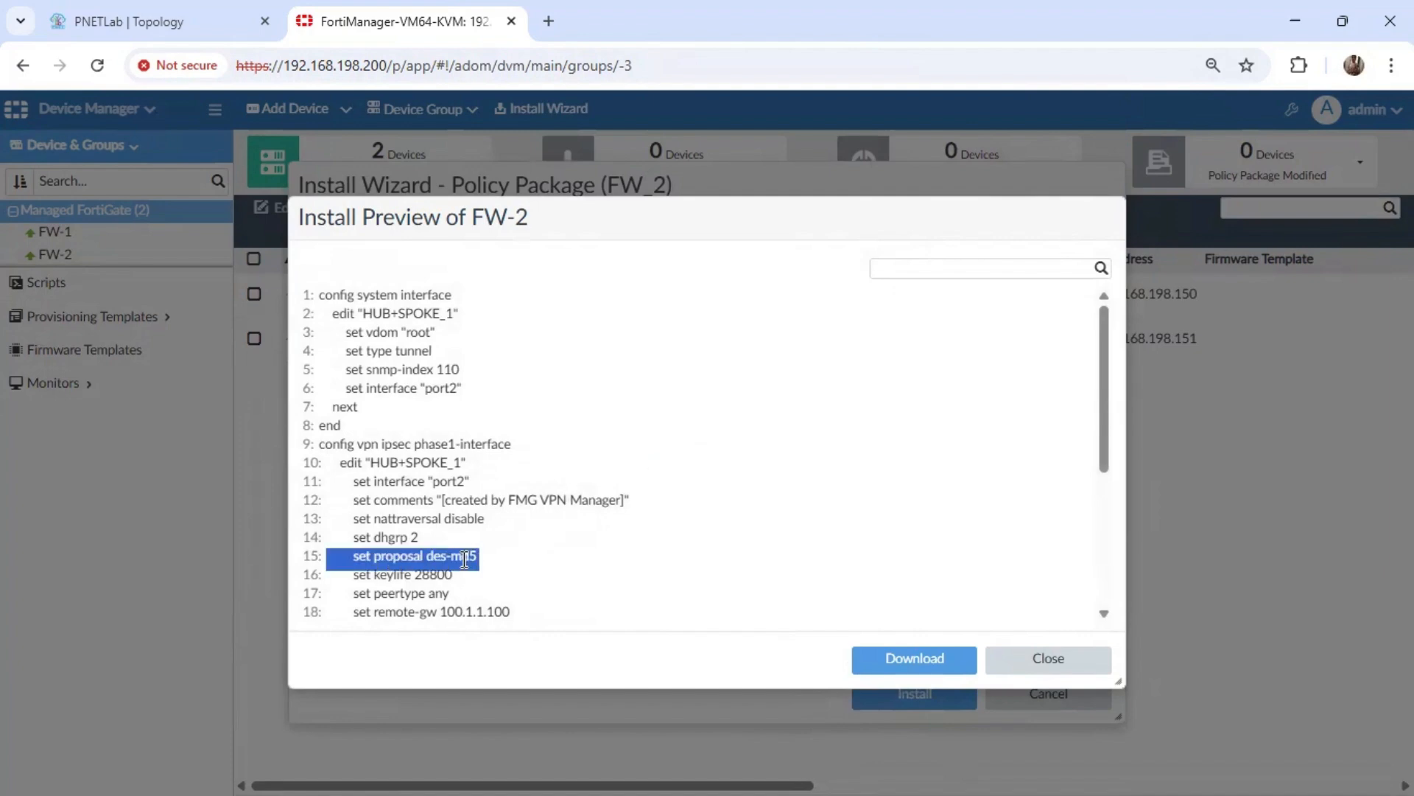
left_click_drag(1104, 391, 1099, 489)
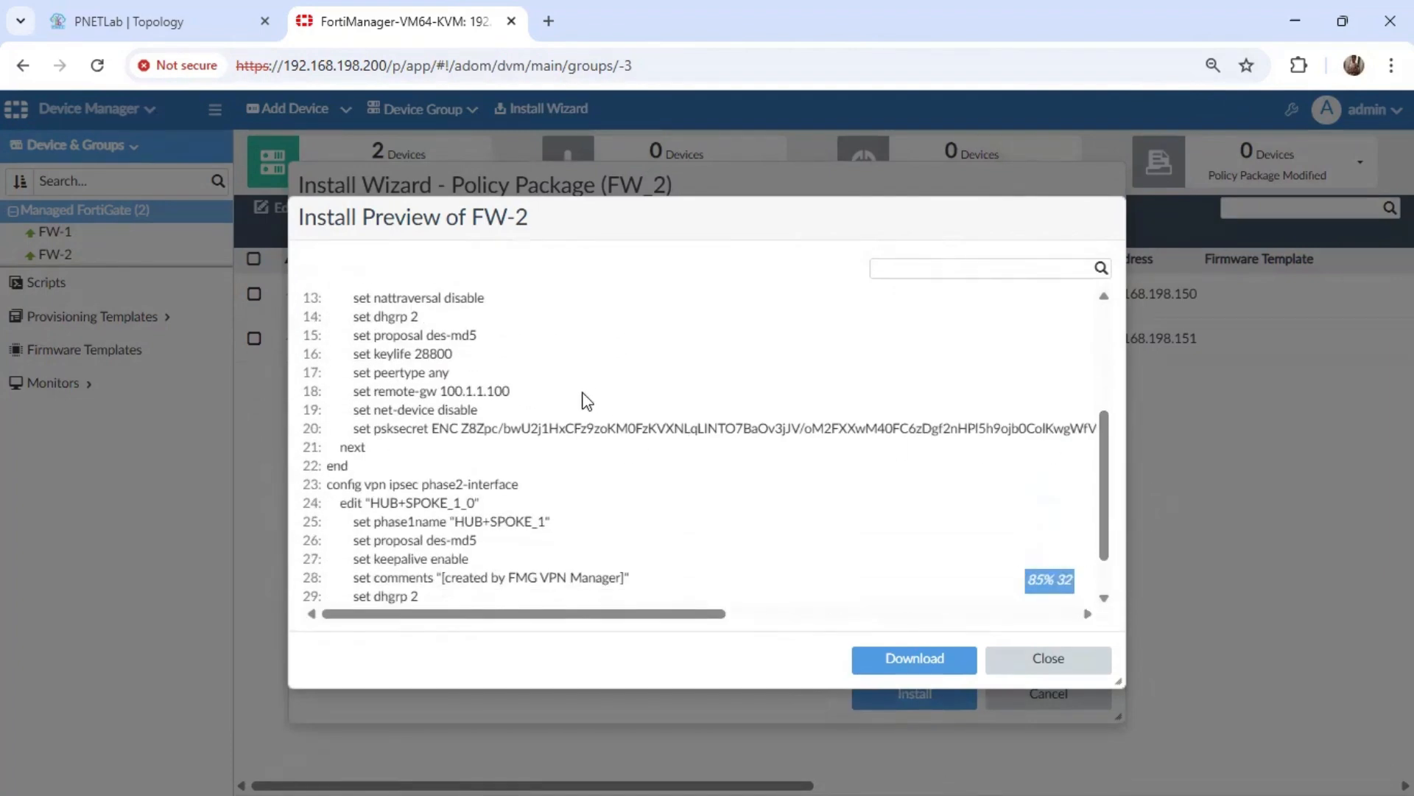
triple_click(405, 316)
double_click(437, 334)
left_click(437, 333)
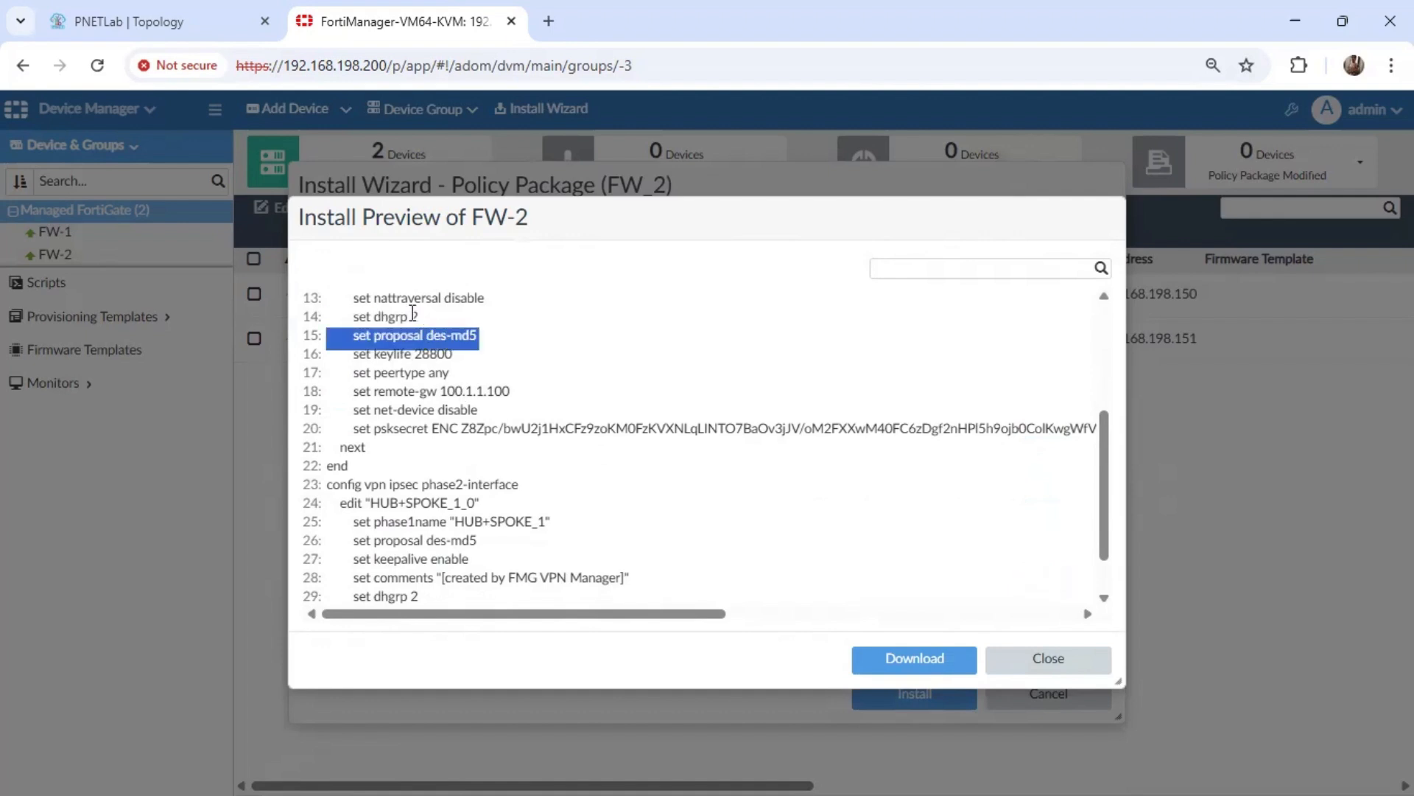
triple_click(406, 316)
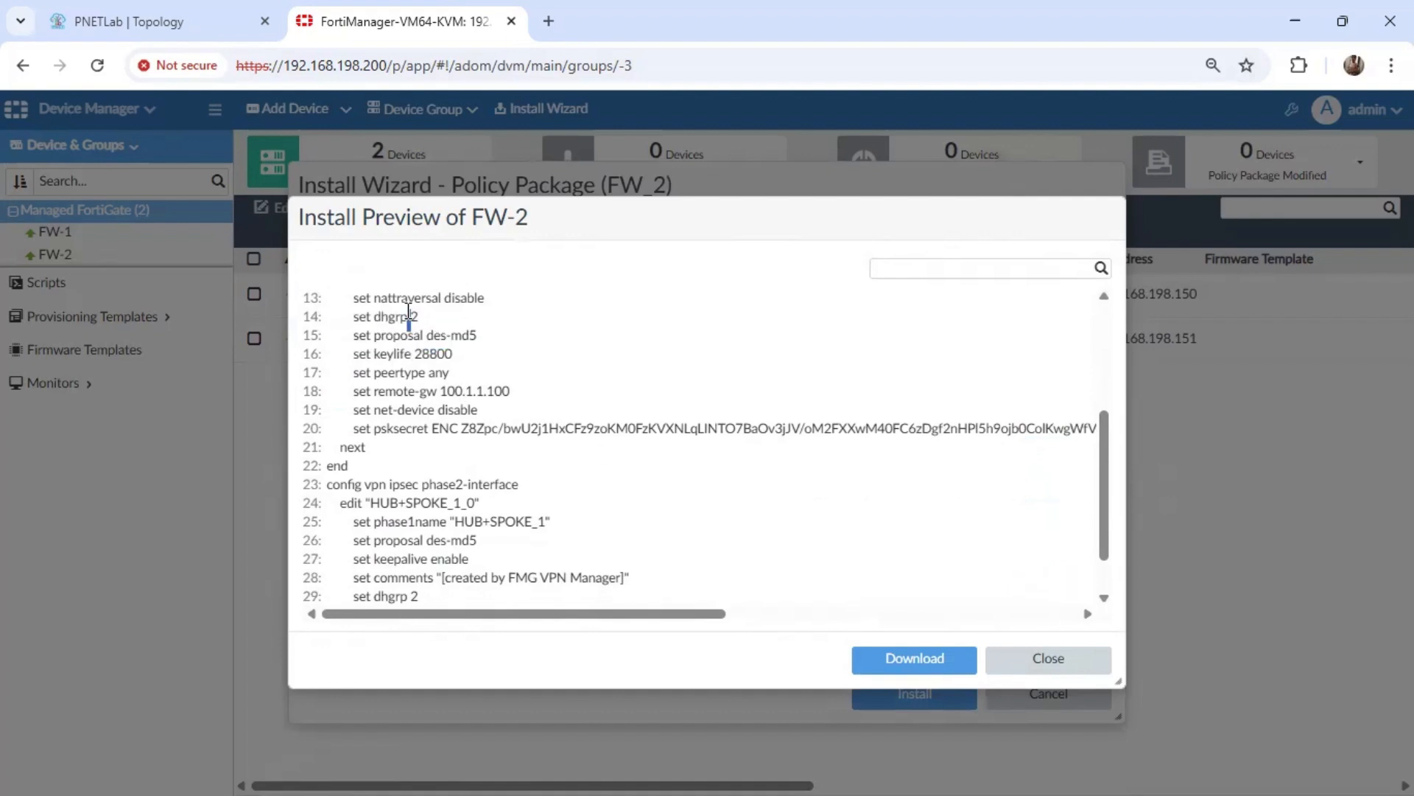
triple_click(460, 541)
triple_click(413, 594)
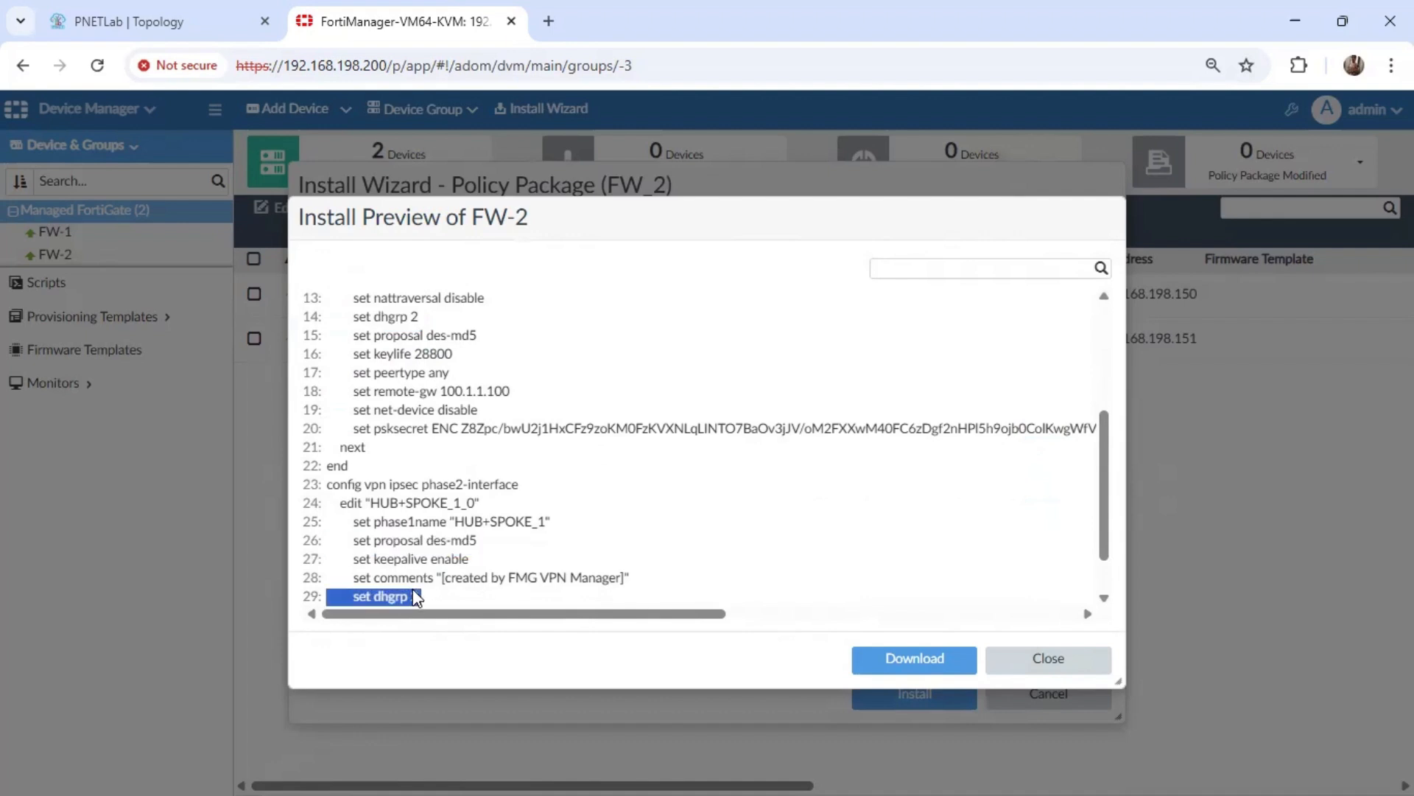
Close the preview, install the FW_2 policy package on device FW-2, and finish the wizard once the installation is done.
left_click(1046, 671)
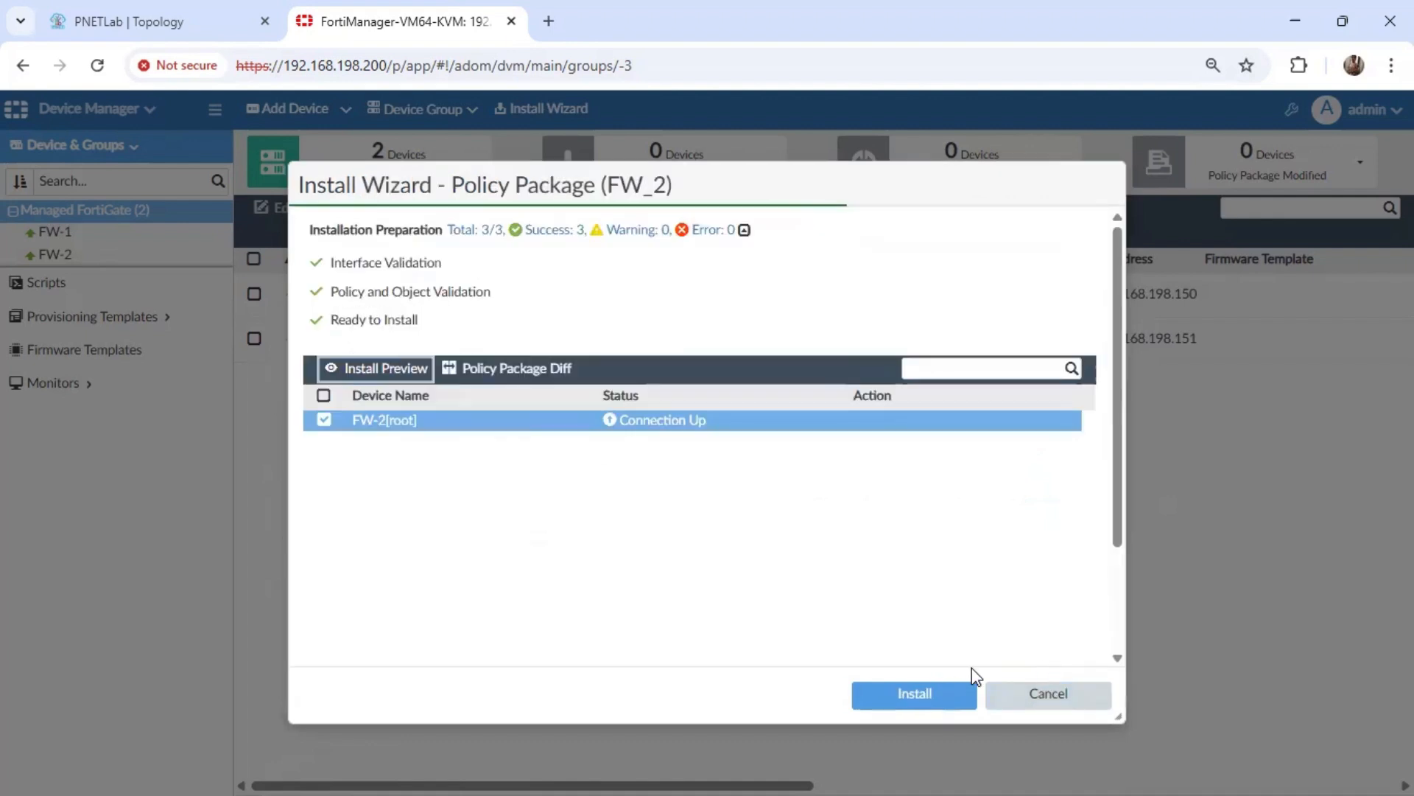
left_click(934, 702)
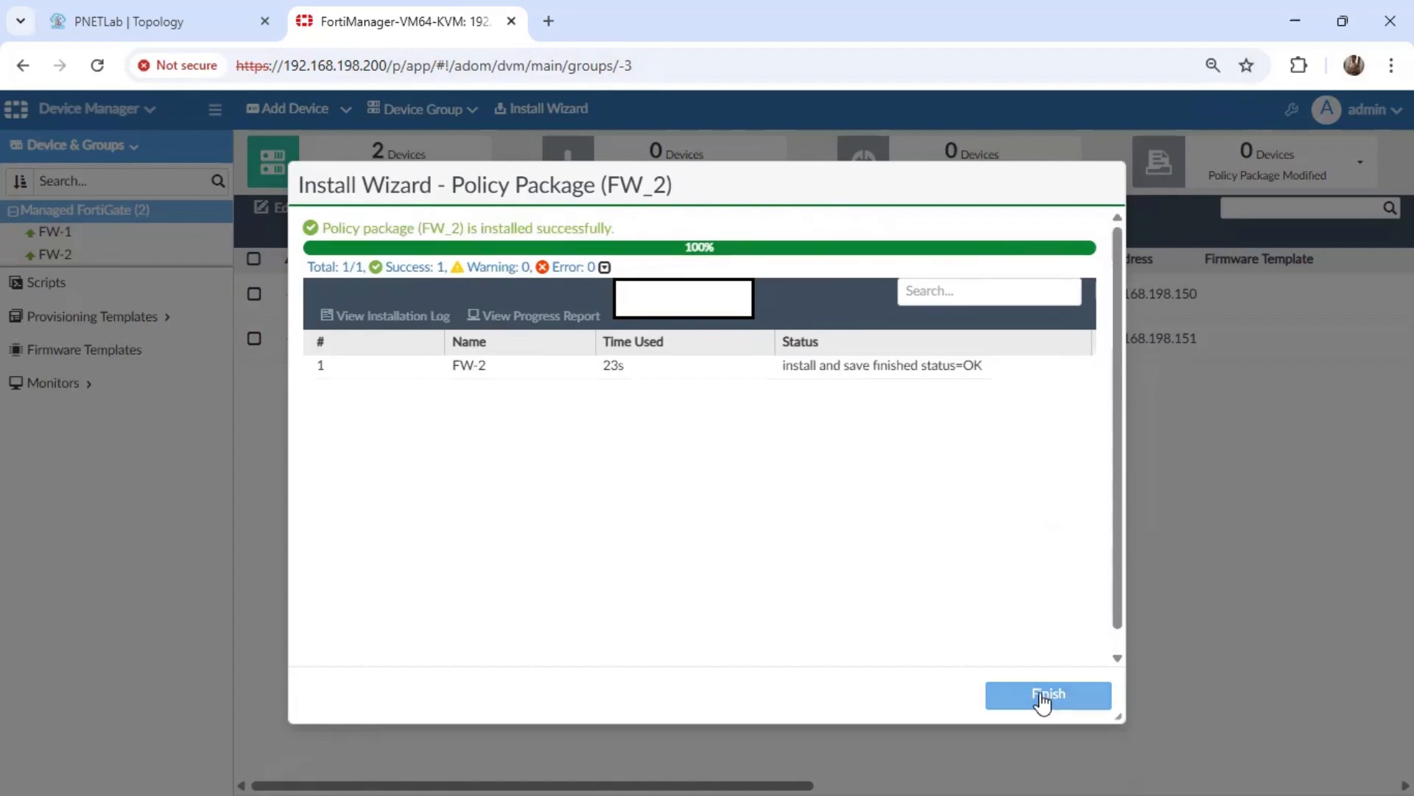
left_click(1042, 696)
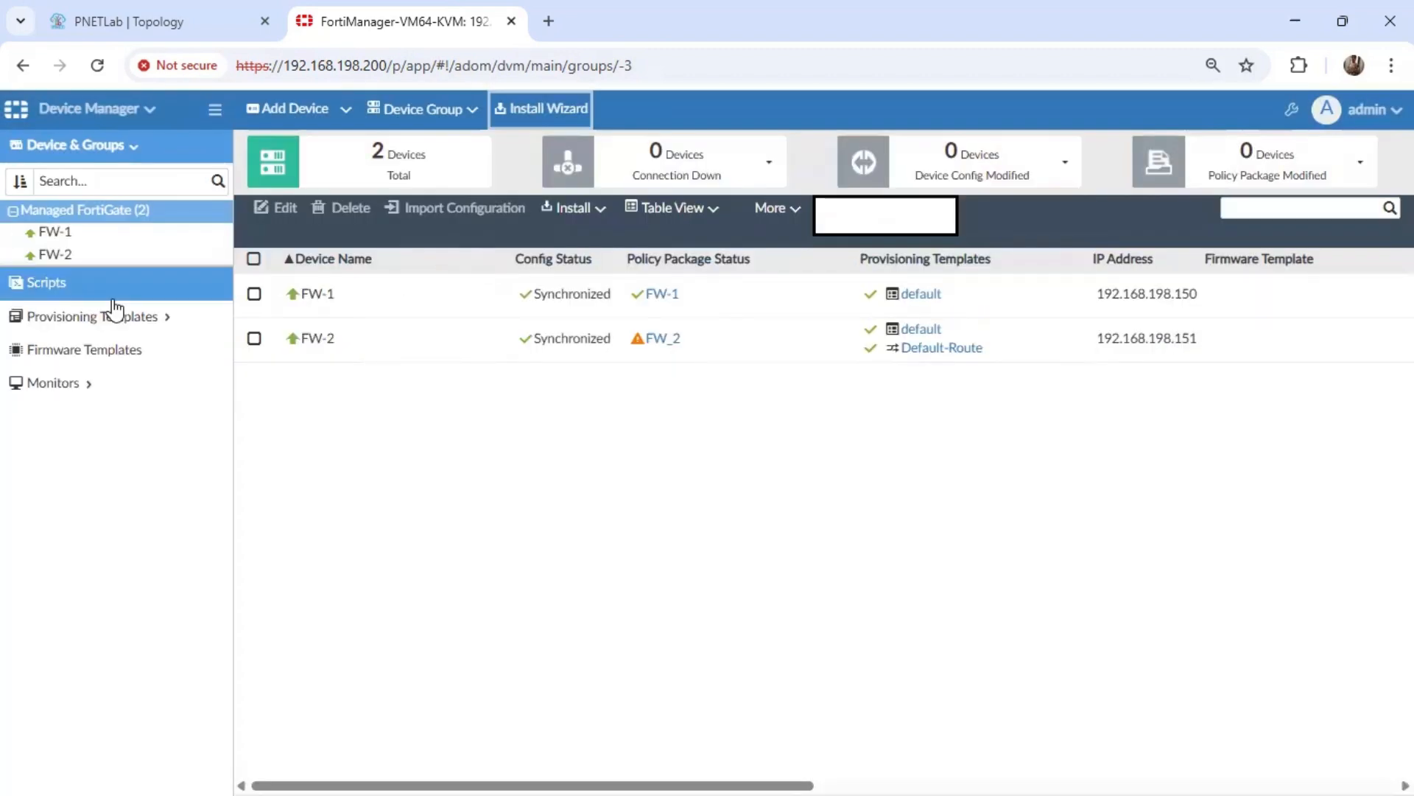
left_click(78, 234)
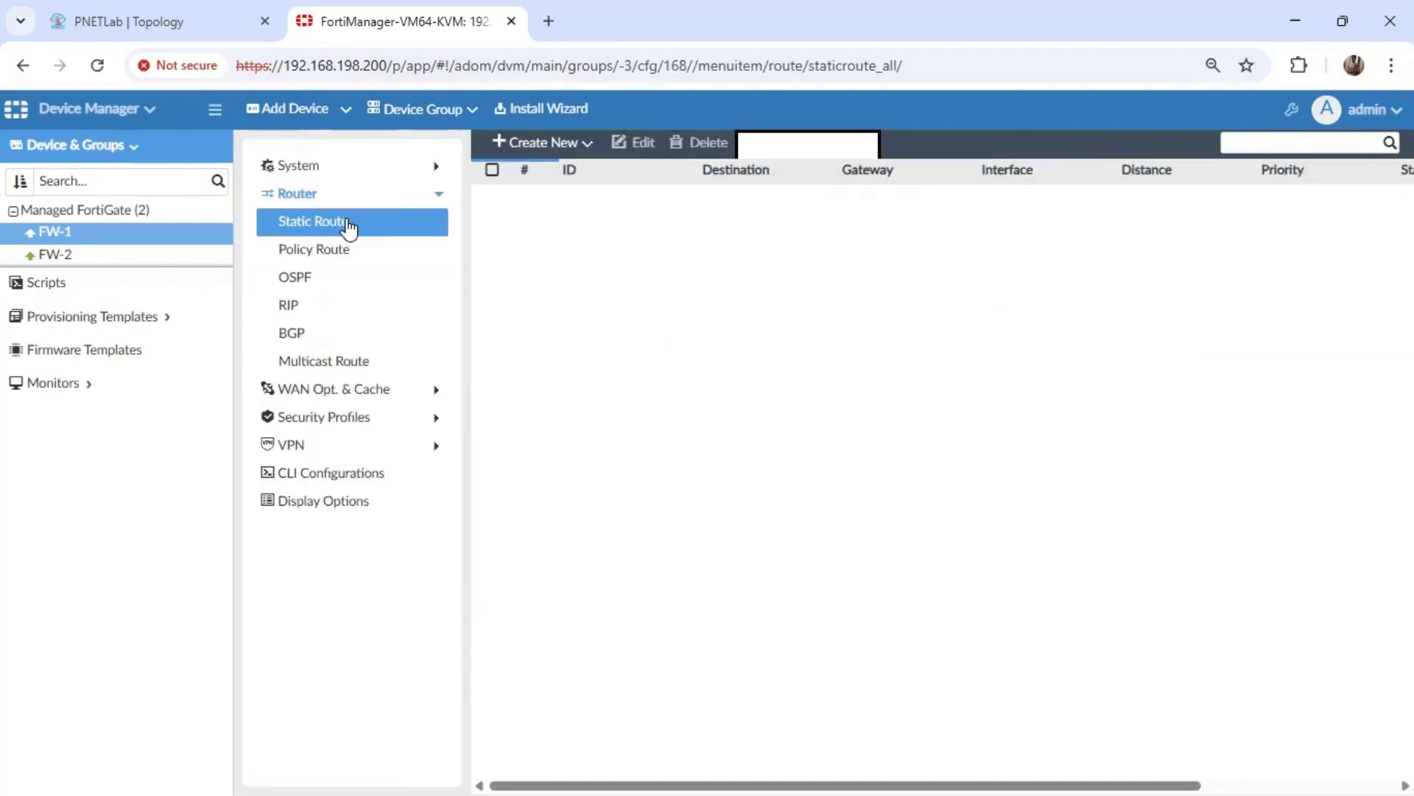
left_click(568, 147)
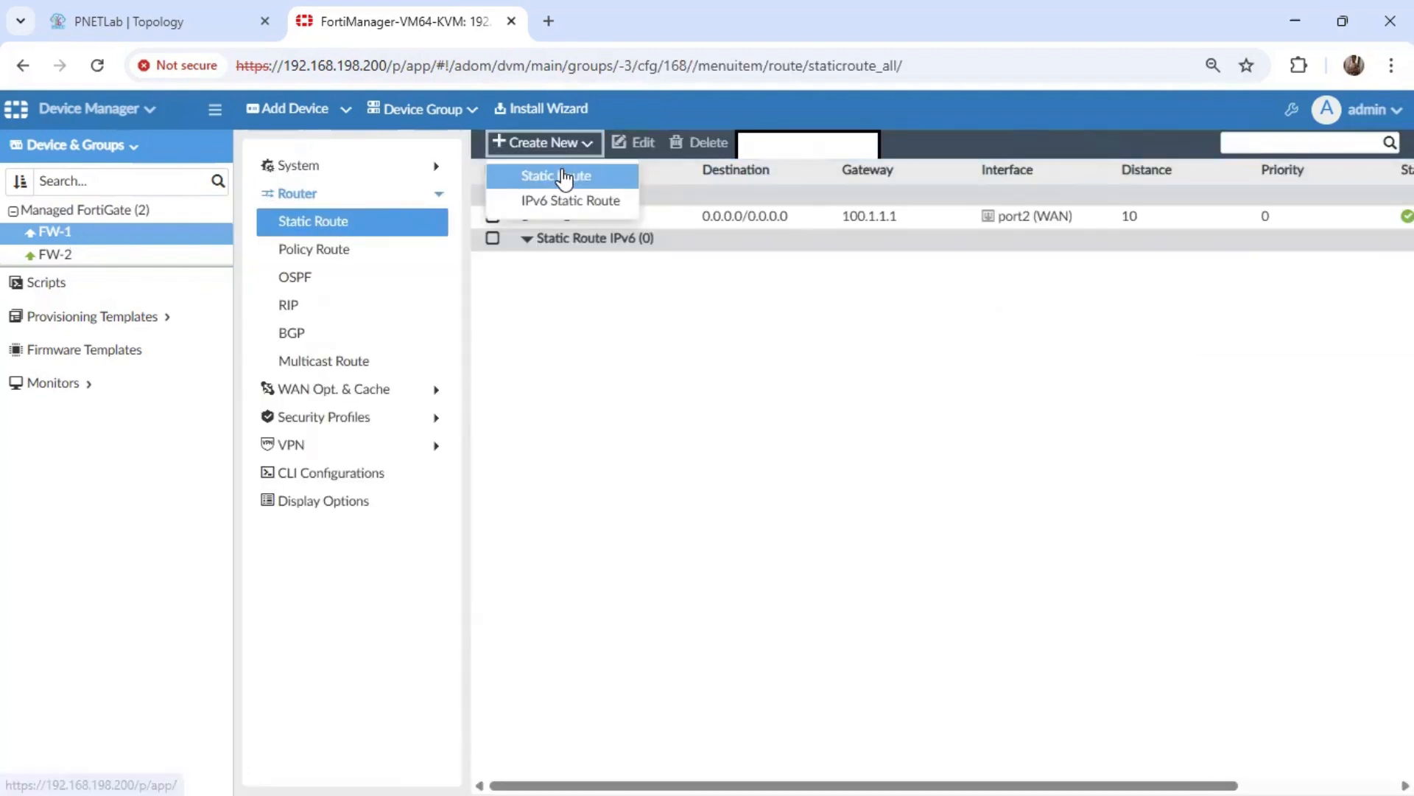
left_click(563, 176)
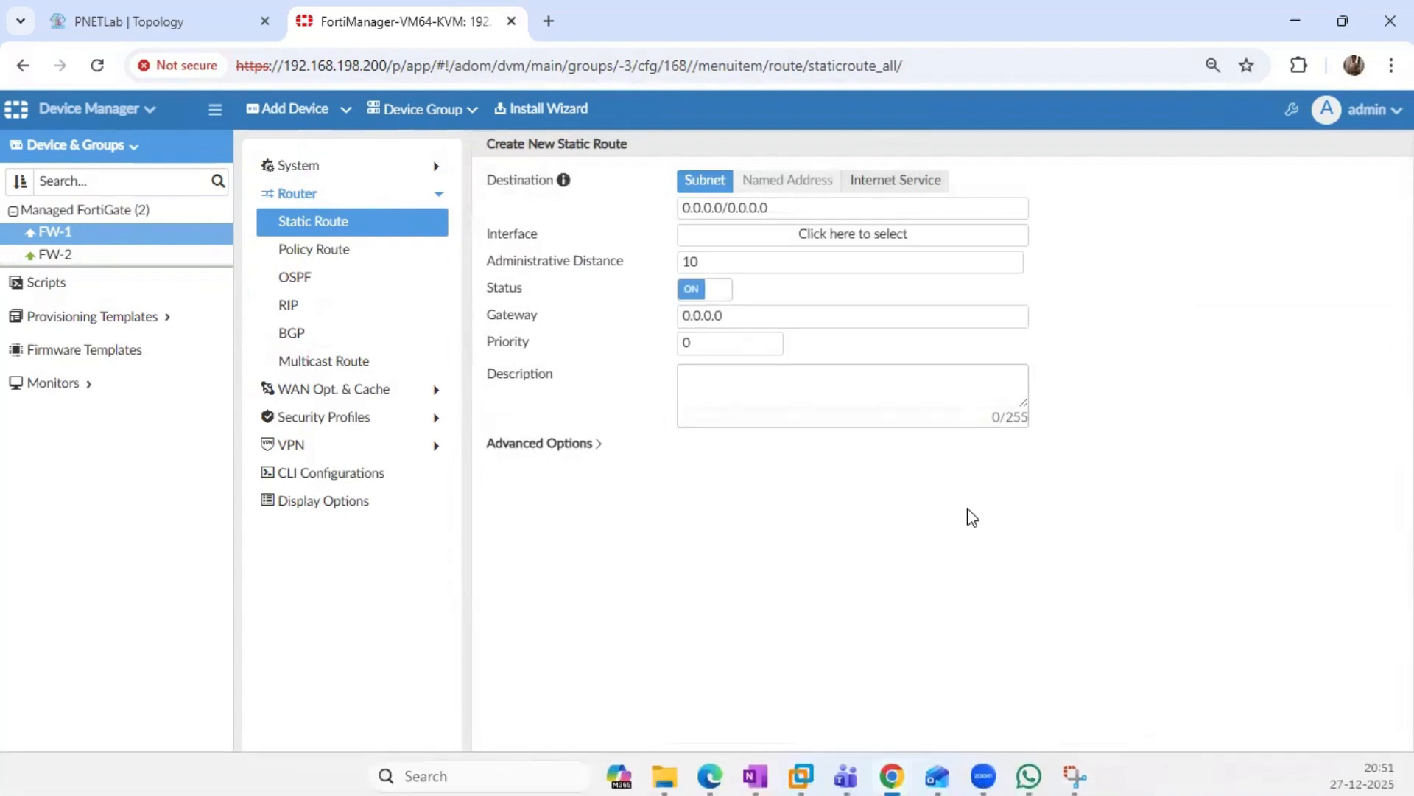
left_click(998, 771)
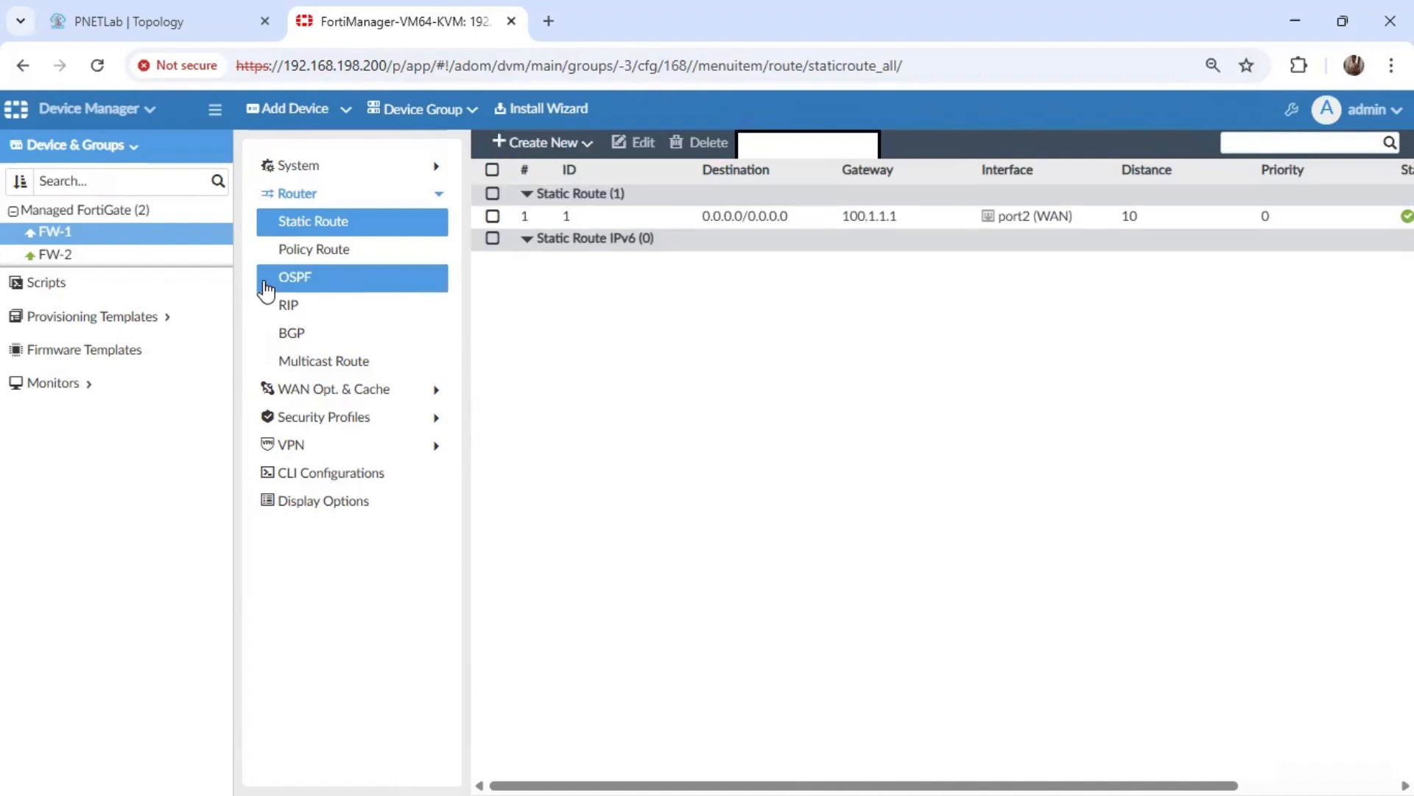
View FW-1's system interfaces and check the HUB+SPOKE_2 entry among the tunnel interfaces.
left_click(348, 175)
left_click(341, 192)
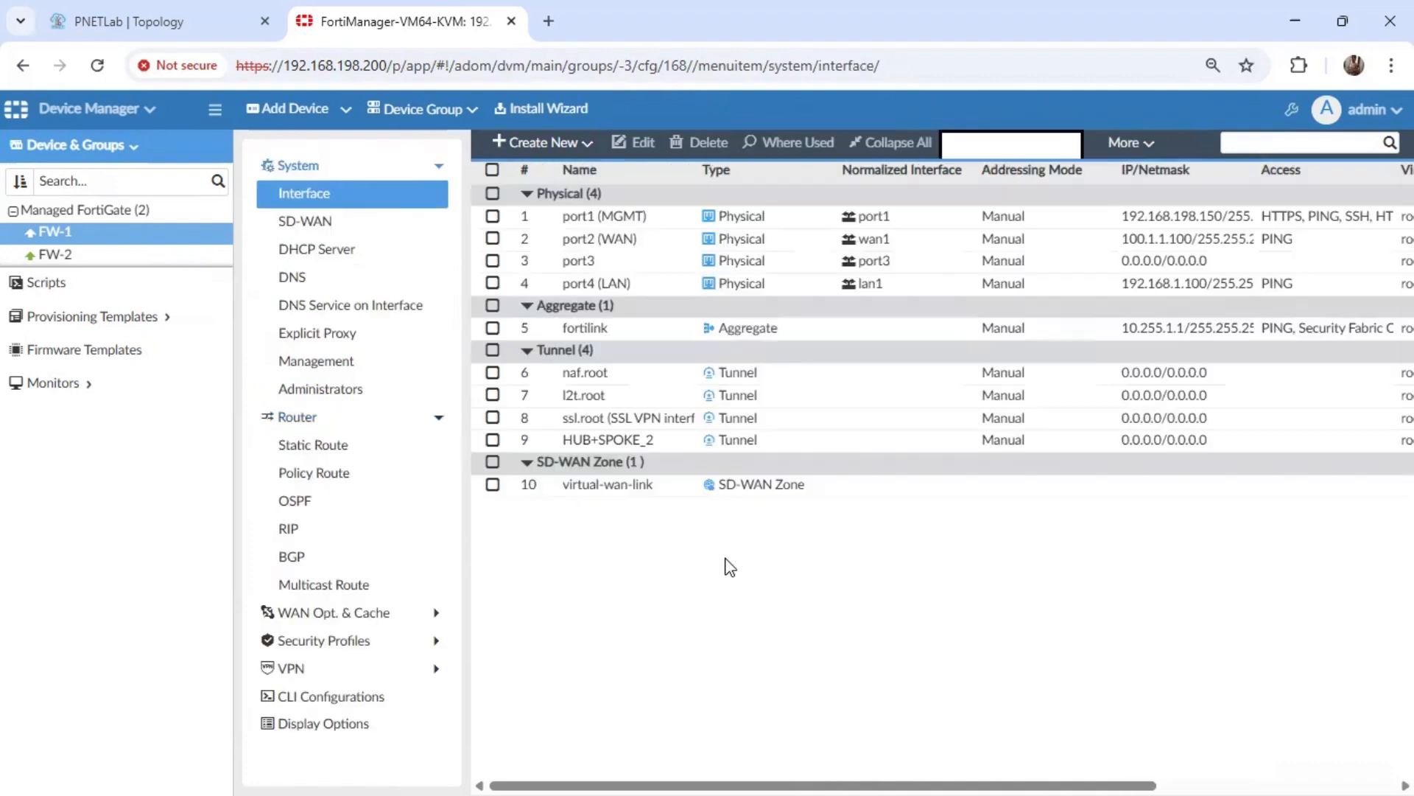
left_click(625, 462)
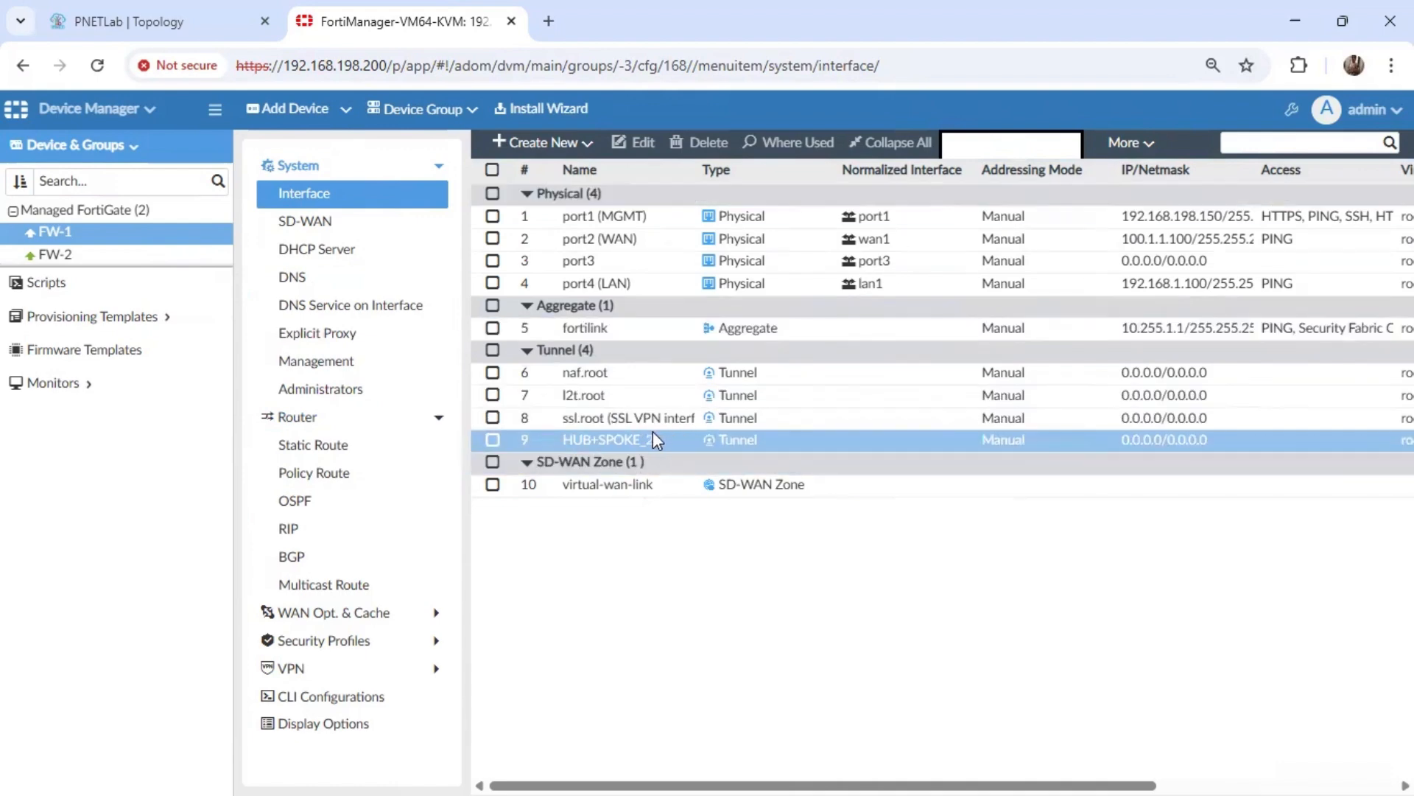
Open FW-1's HUB+SPOKE_2 tunnel interface for editing and start a new normalized interface named VPN_interface for its mapping.
left_click(494, 440)
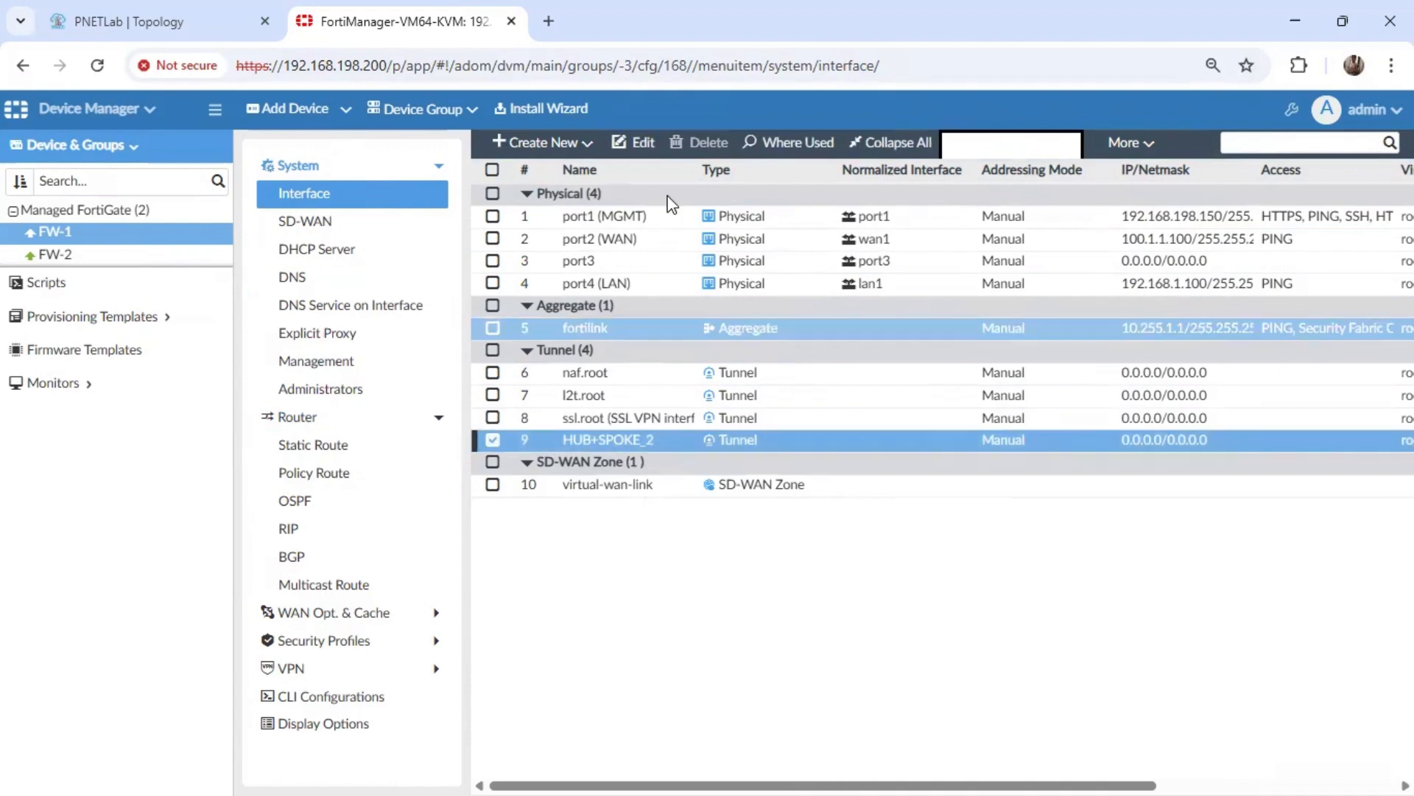
left_click(637, 154)
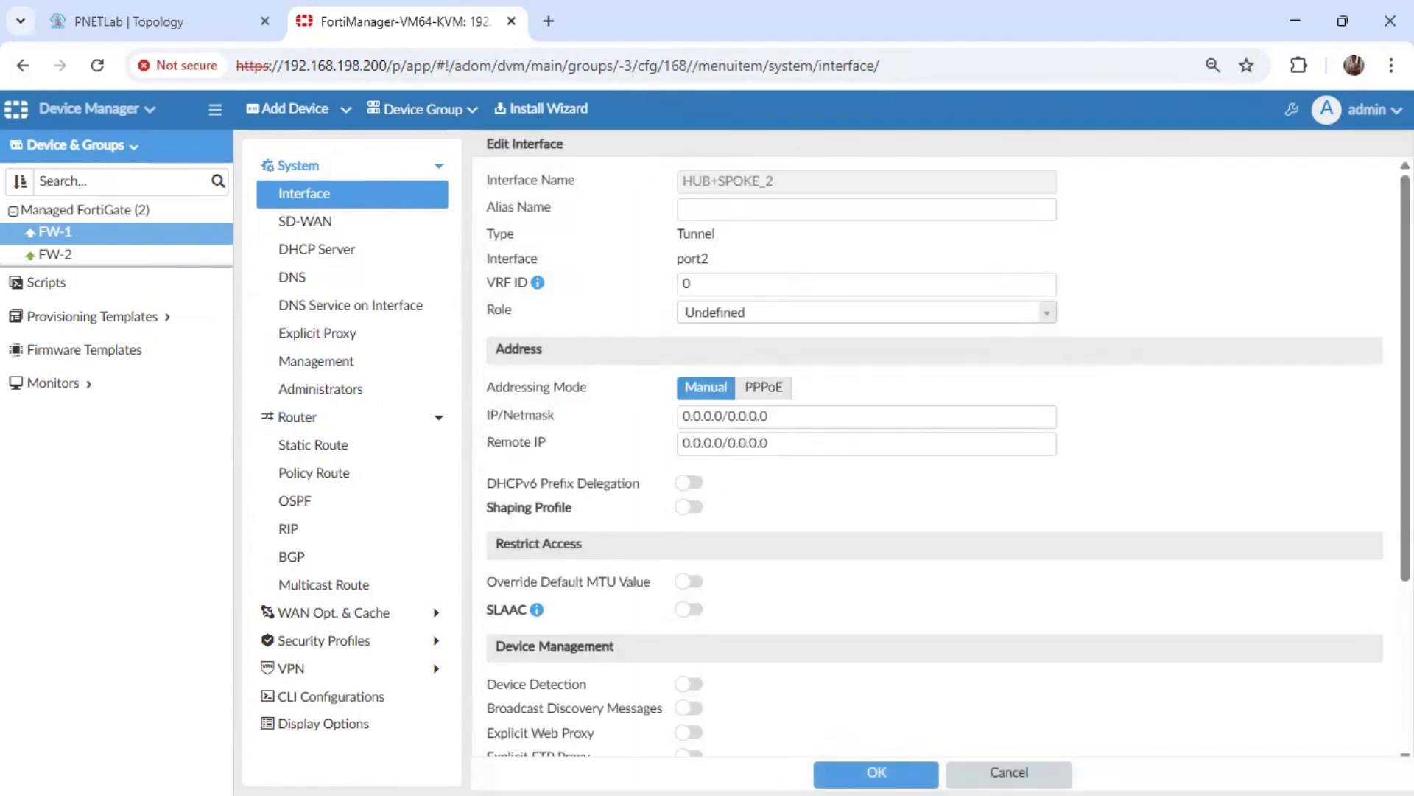
scroll(669, 575, "down", 4)
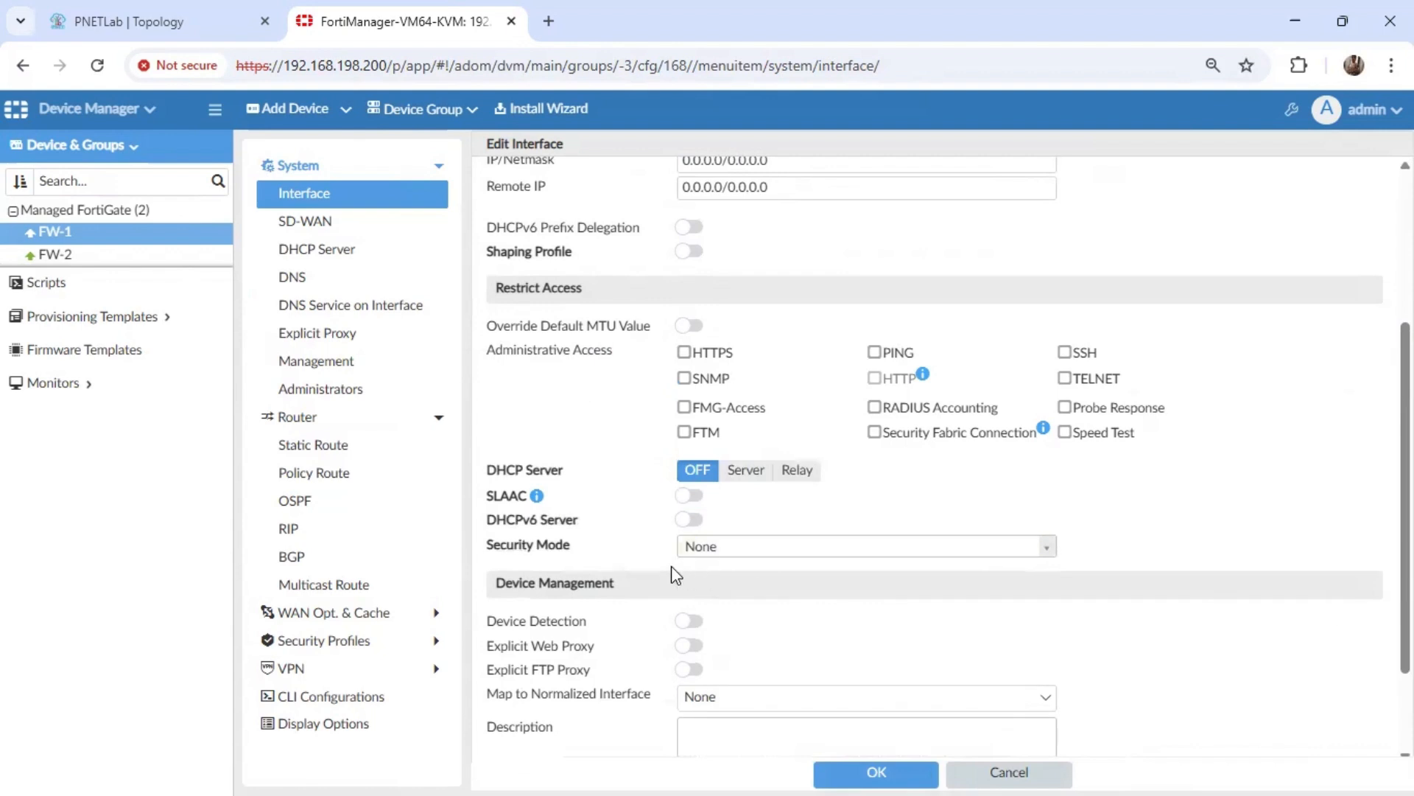
scroll(634, 648, "down", 2)
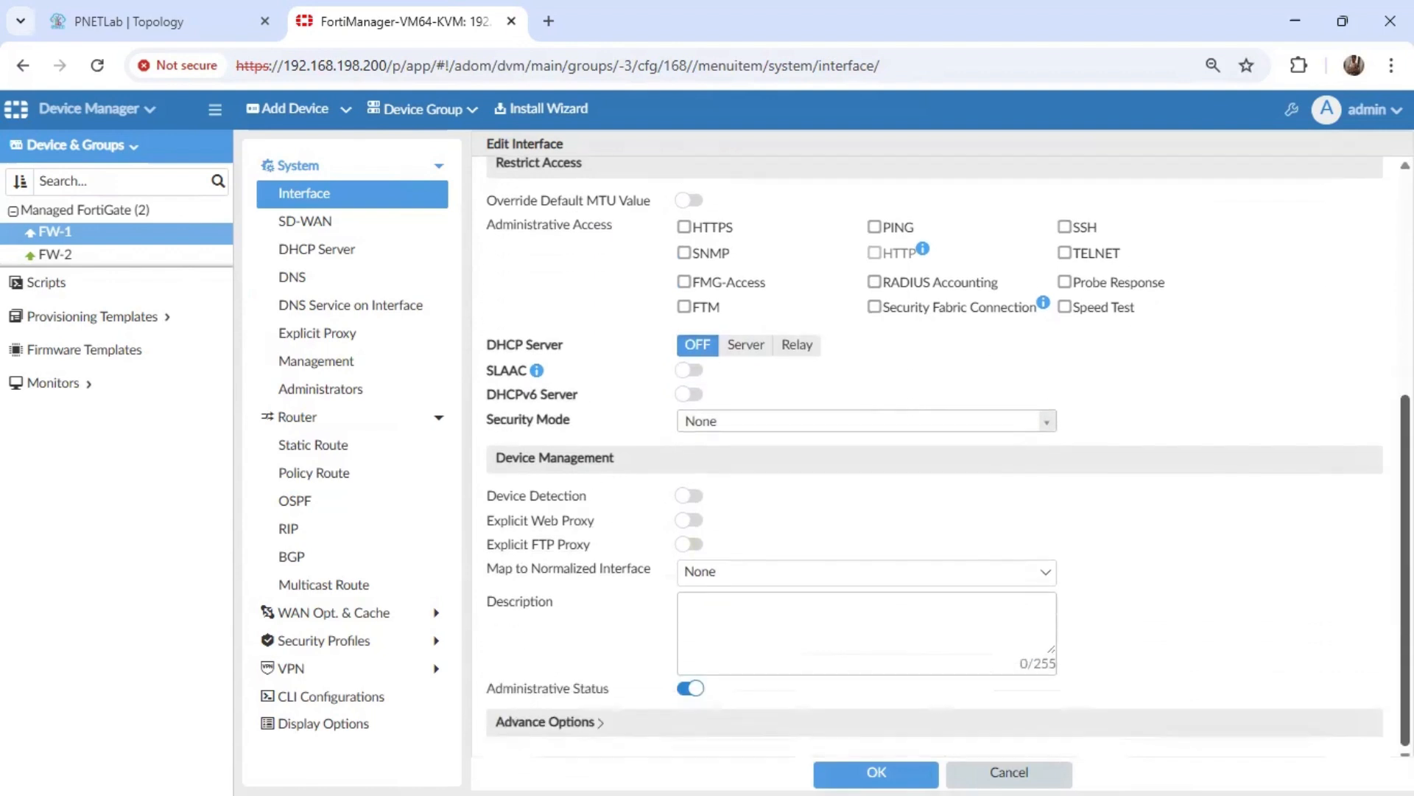
left_click(787, 576)
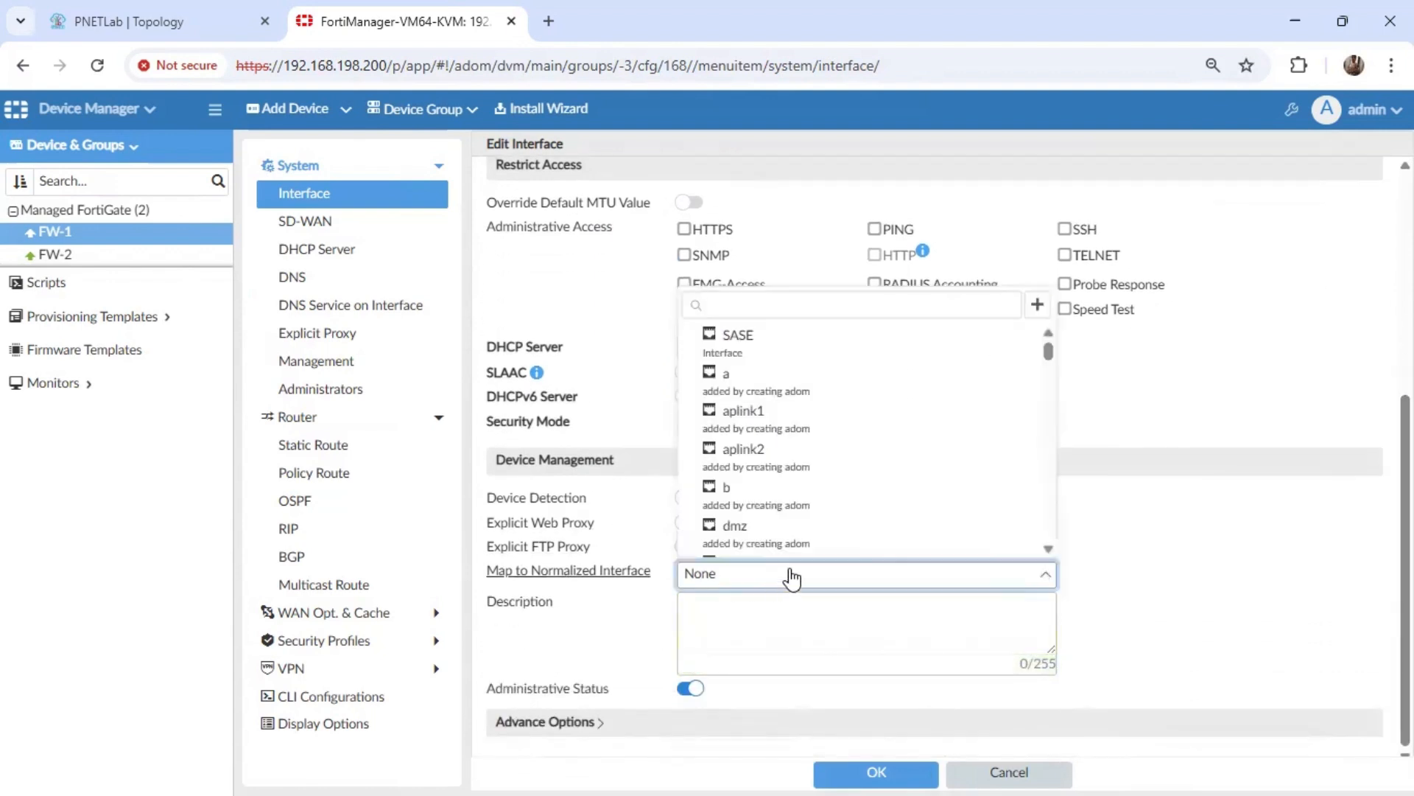
left_click(1037, 305)
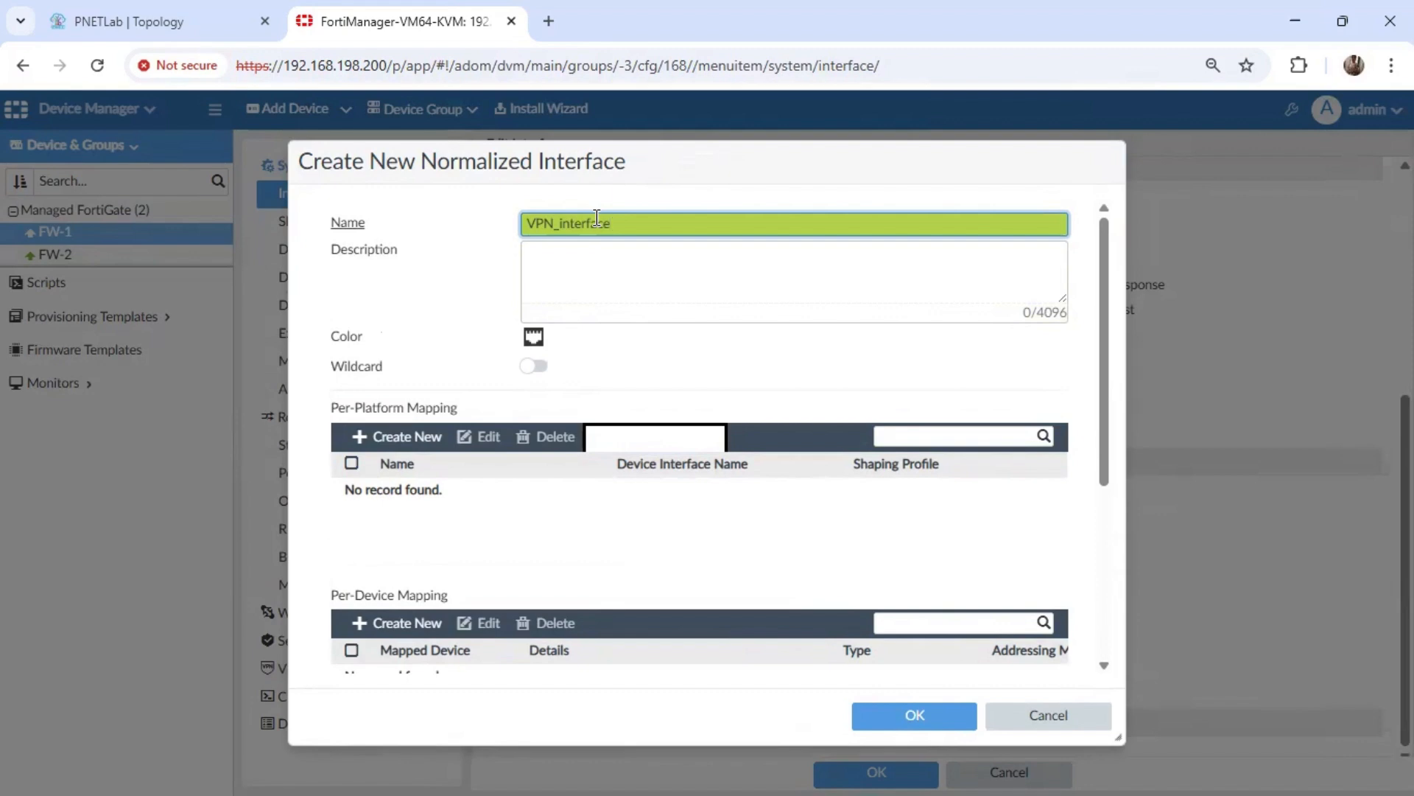
Add a per-device mapping to the normalized interface that maps device FW-1 to HUB+SPOKE_2.
scroll(1111, 561, "down", 5)
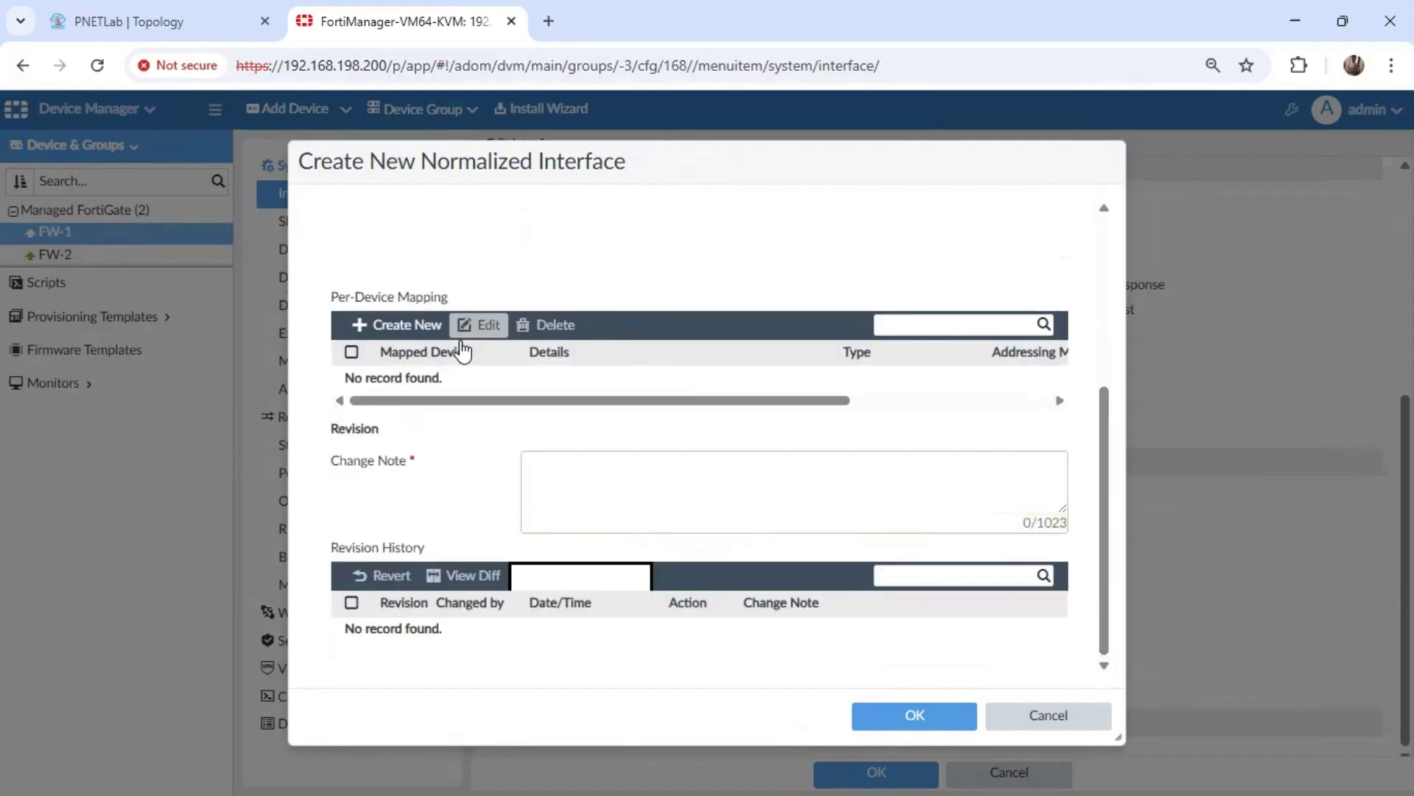
left_click(403, 332)
left_click(717, 333)
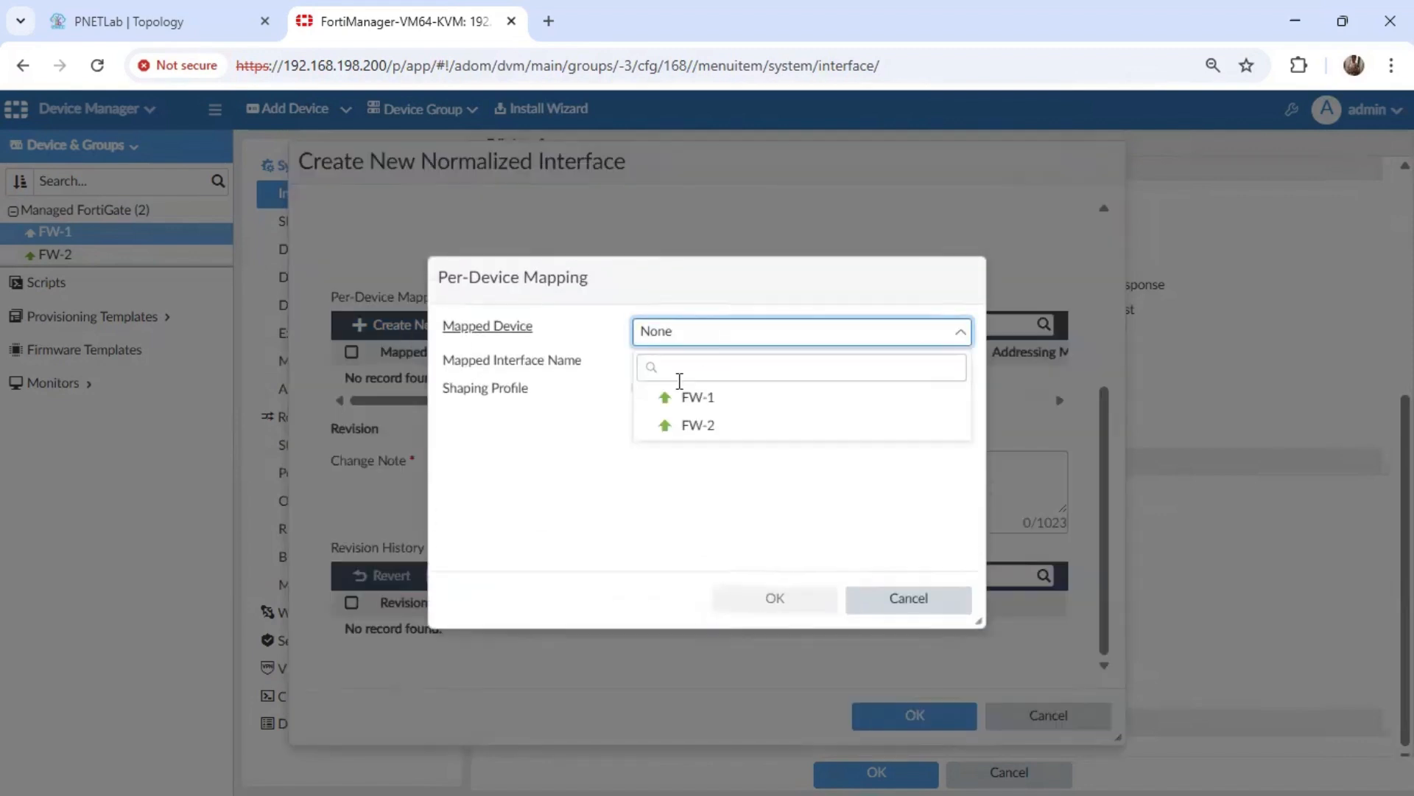
left_click(685, 395)
left_click(693, 361)
left_click(726, 454)
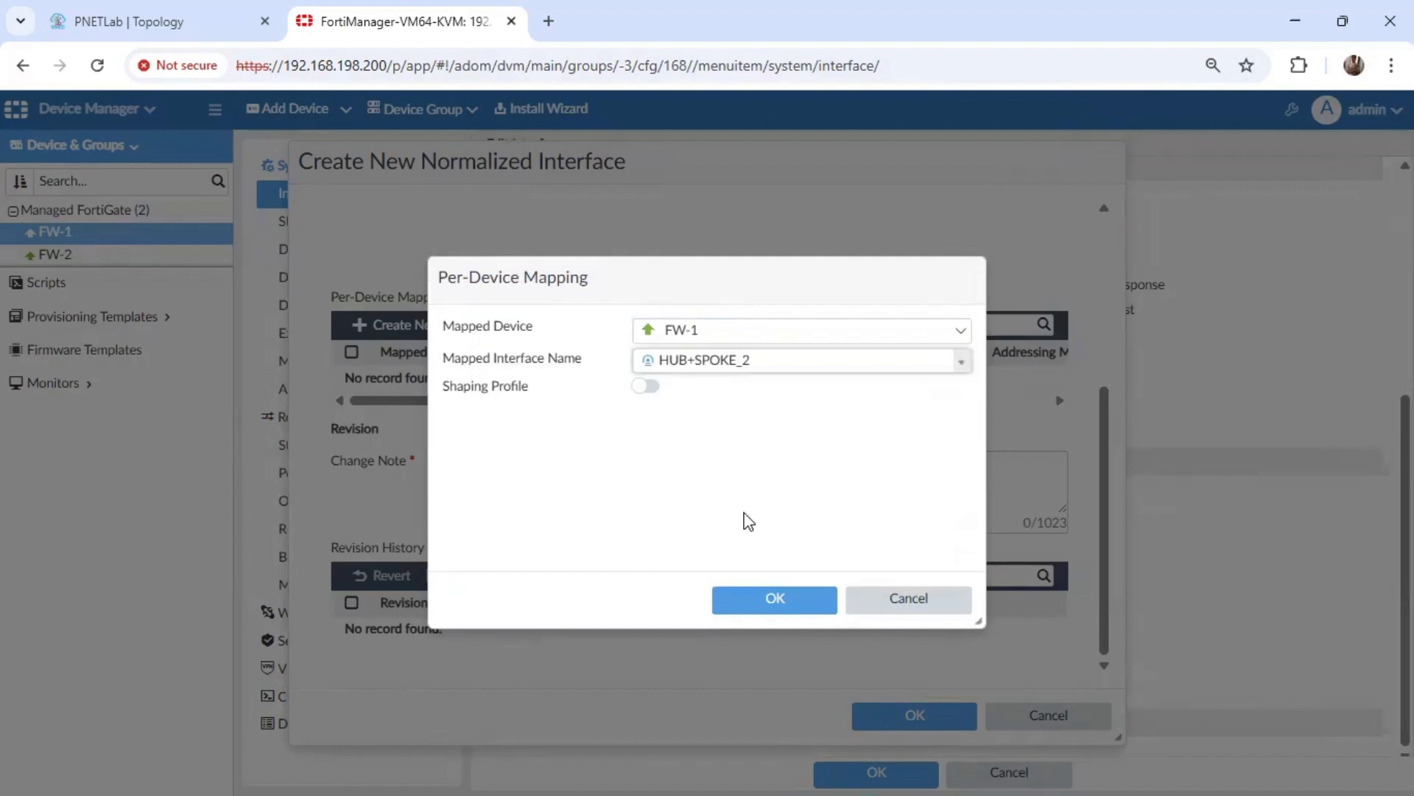
left_click(761, 608)
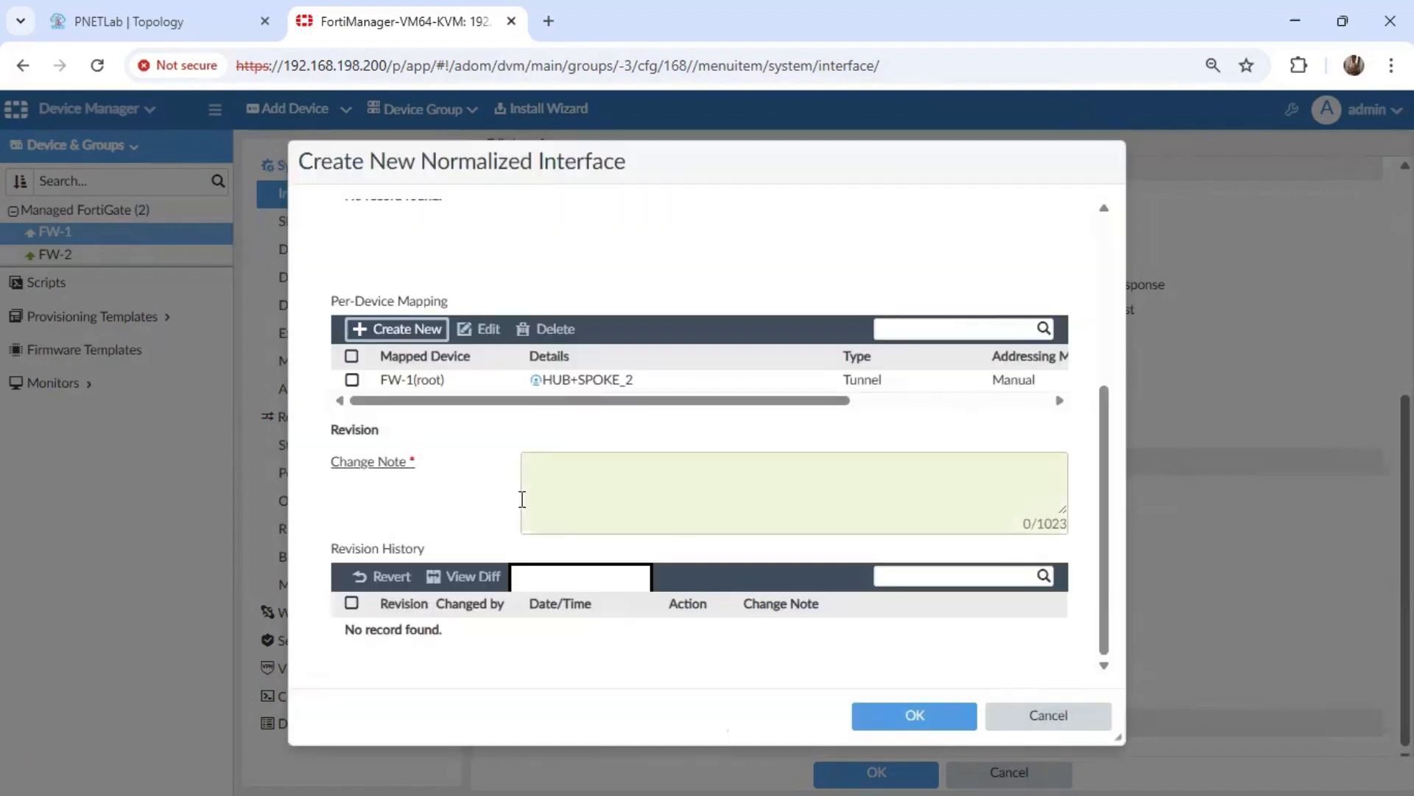
Add a second per-device mapping that maps device FW-2 to HUB+SPOKE_1.
left_click(420, 329)
left_click(744, 333)
left_click(703, 420)
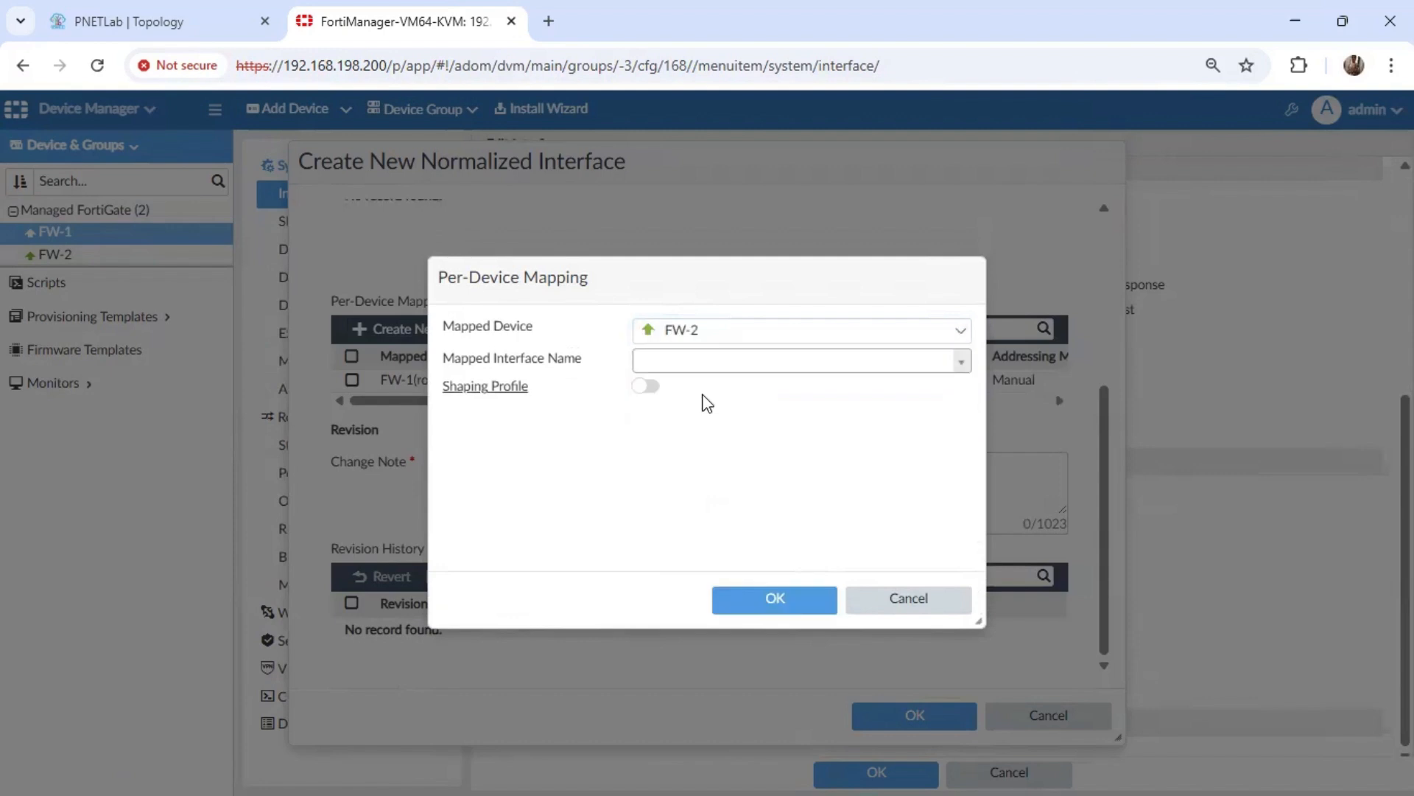
left_click(708, 362)
left_click(711, 457)
left_click(781, 603)
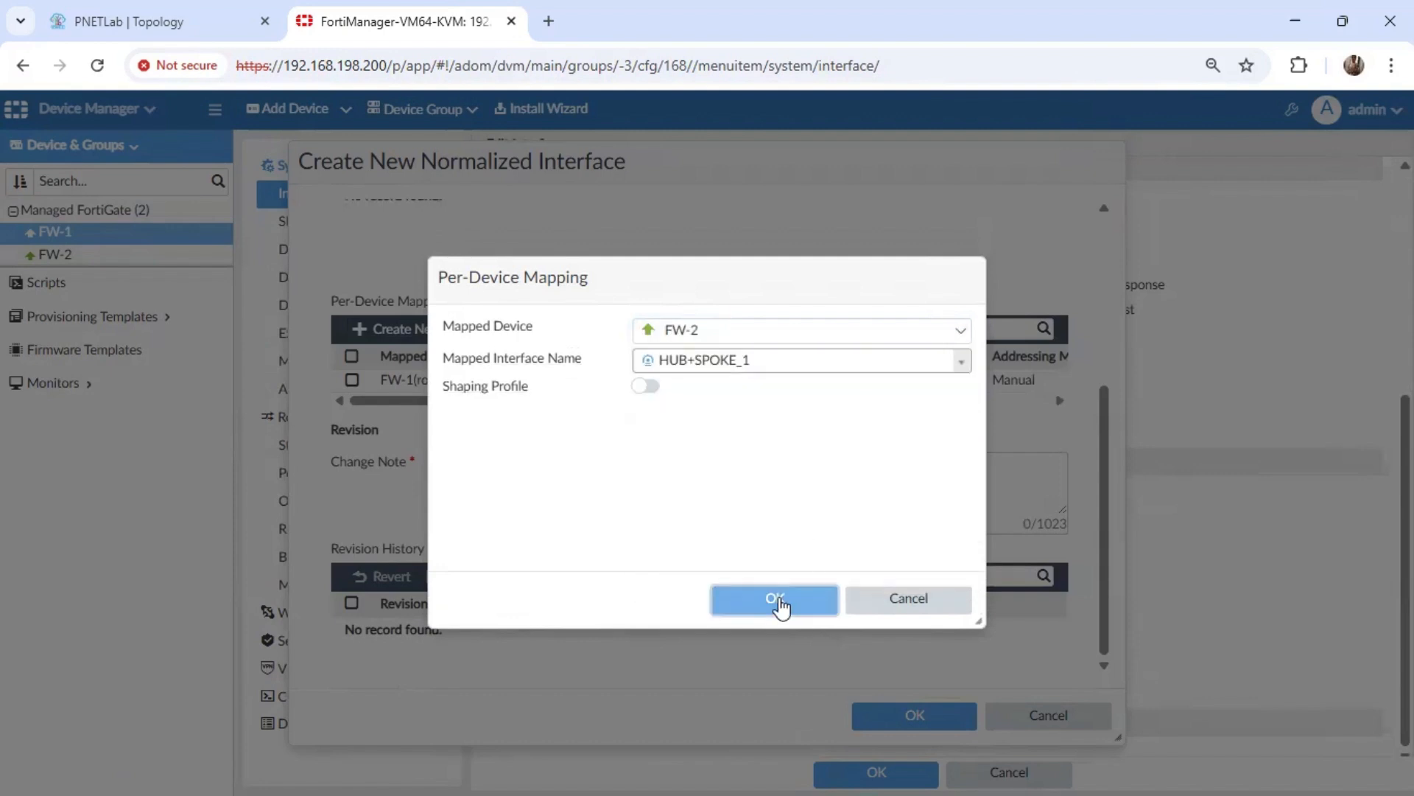
Save the normalized interface with the change note "added vpn-interface" and save the tunnel interface mapped to VPN_interface.
left_click(909, 716)
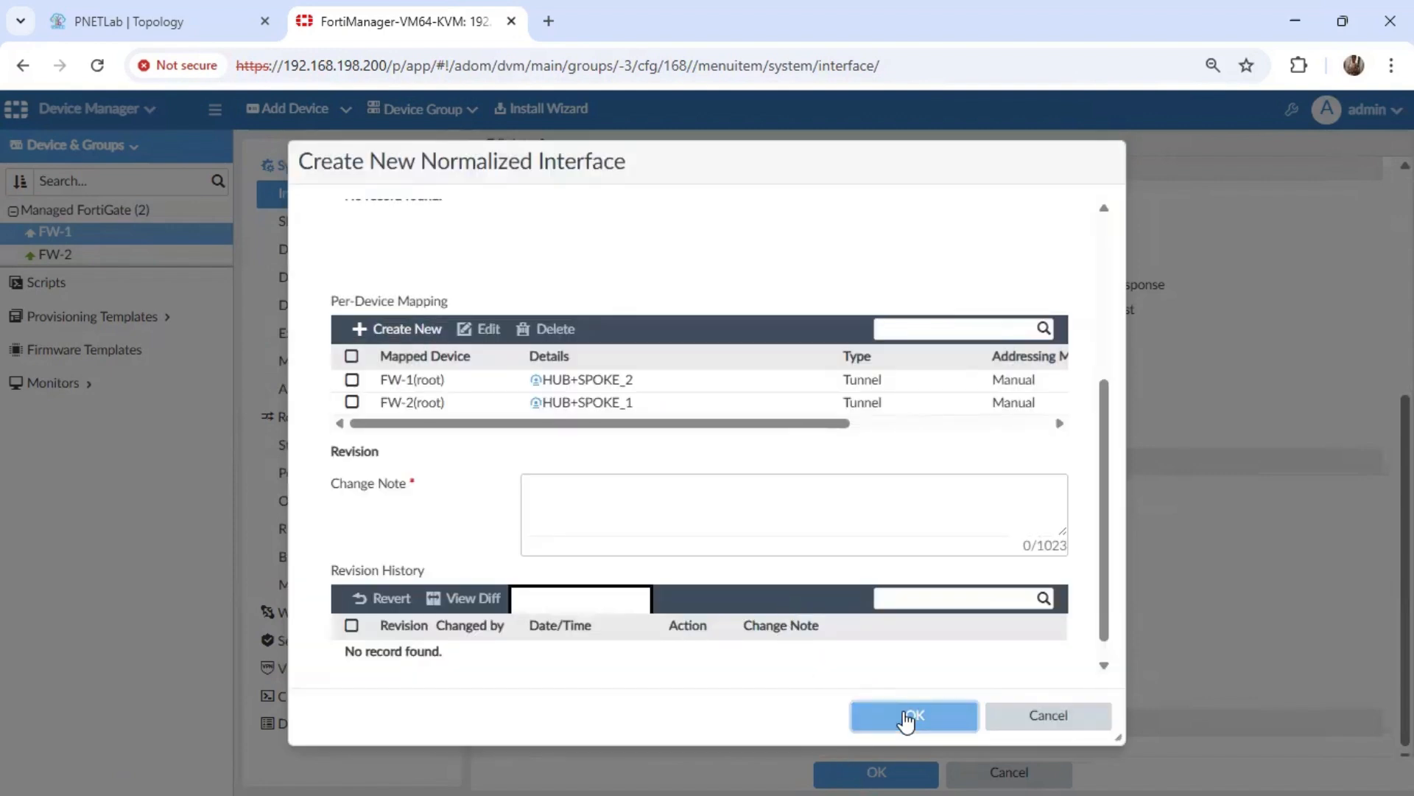
left_click(688, 482)
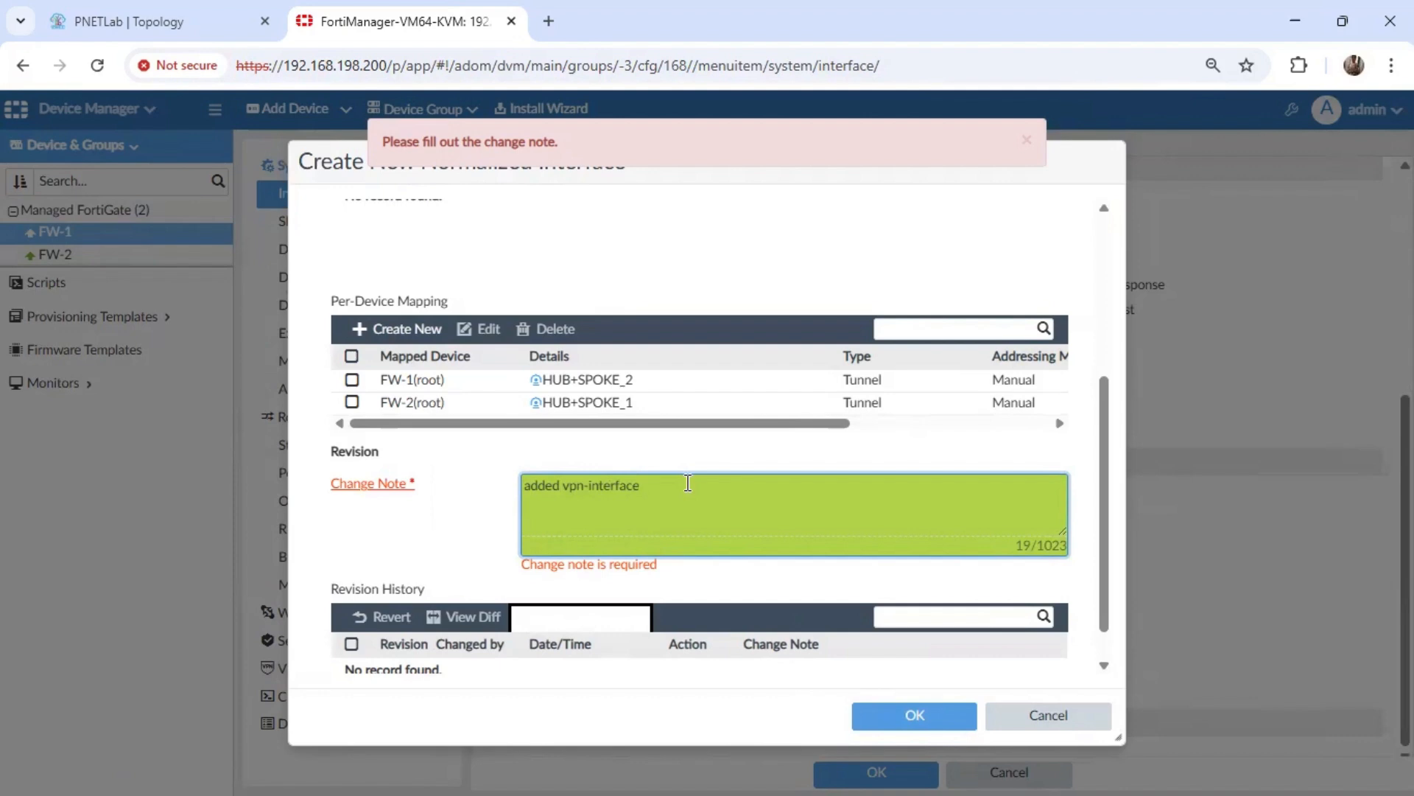
left_click(914, 716)
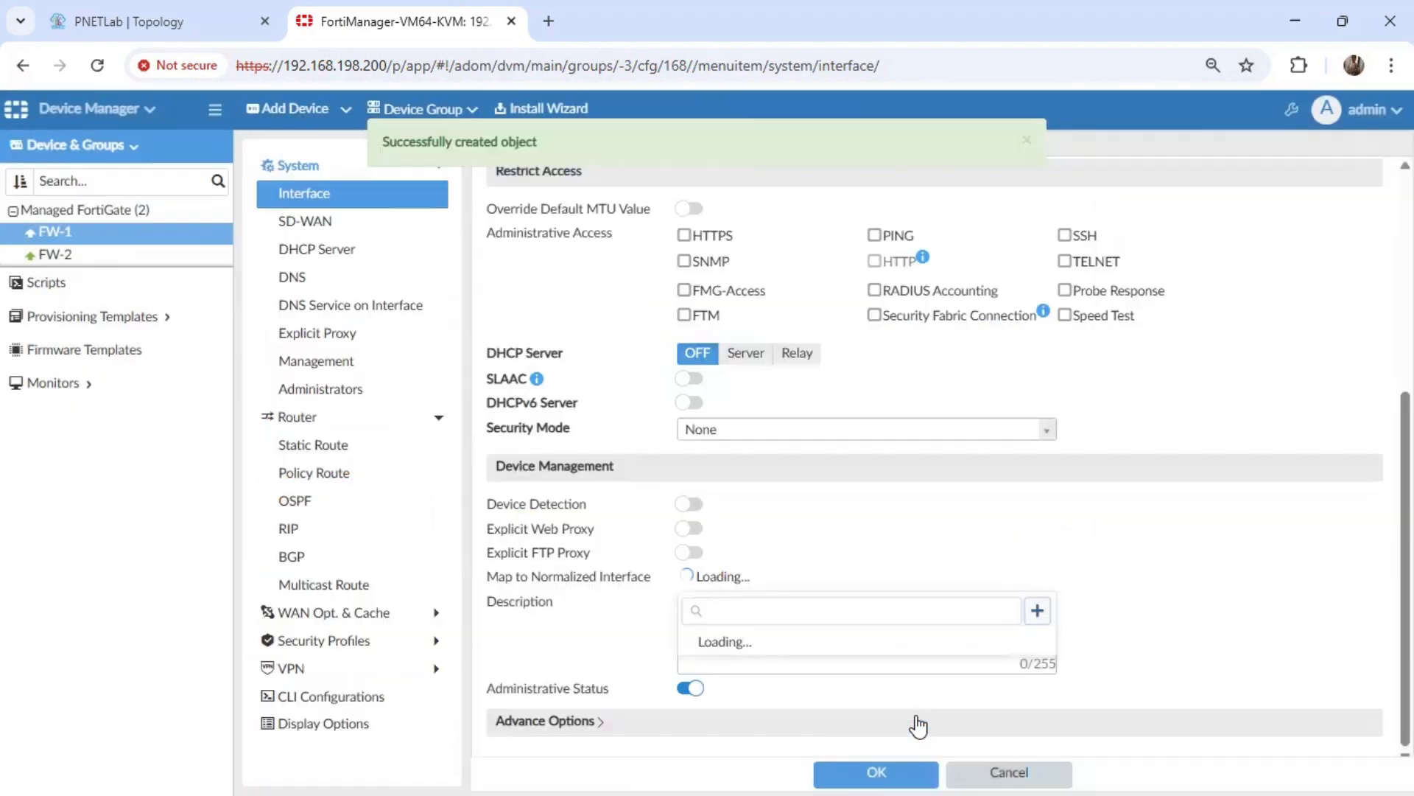
left_click(924, 370)
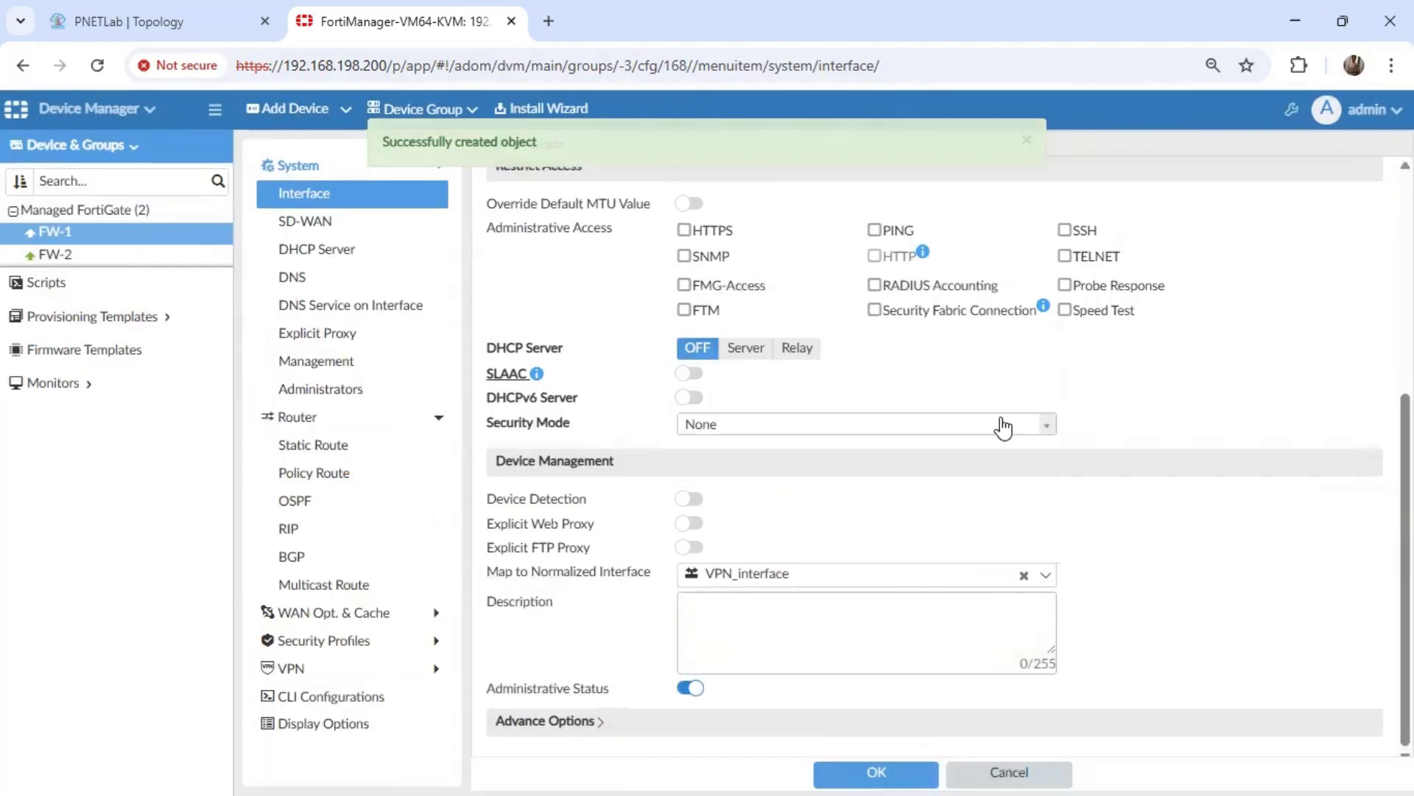
left_click(956, 431)
left_click(1245, 508)
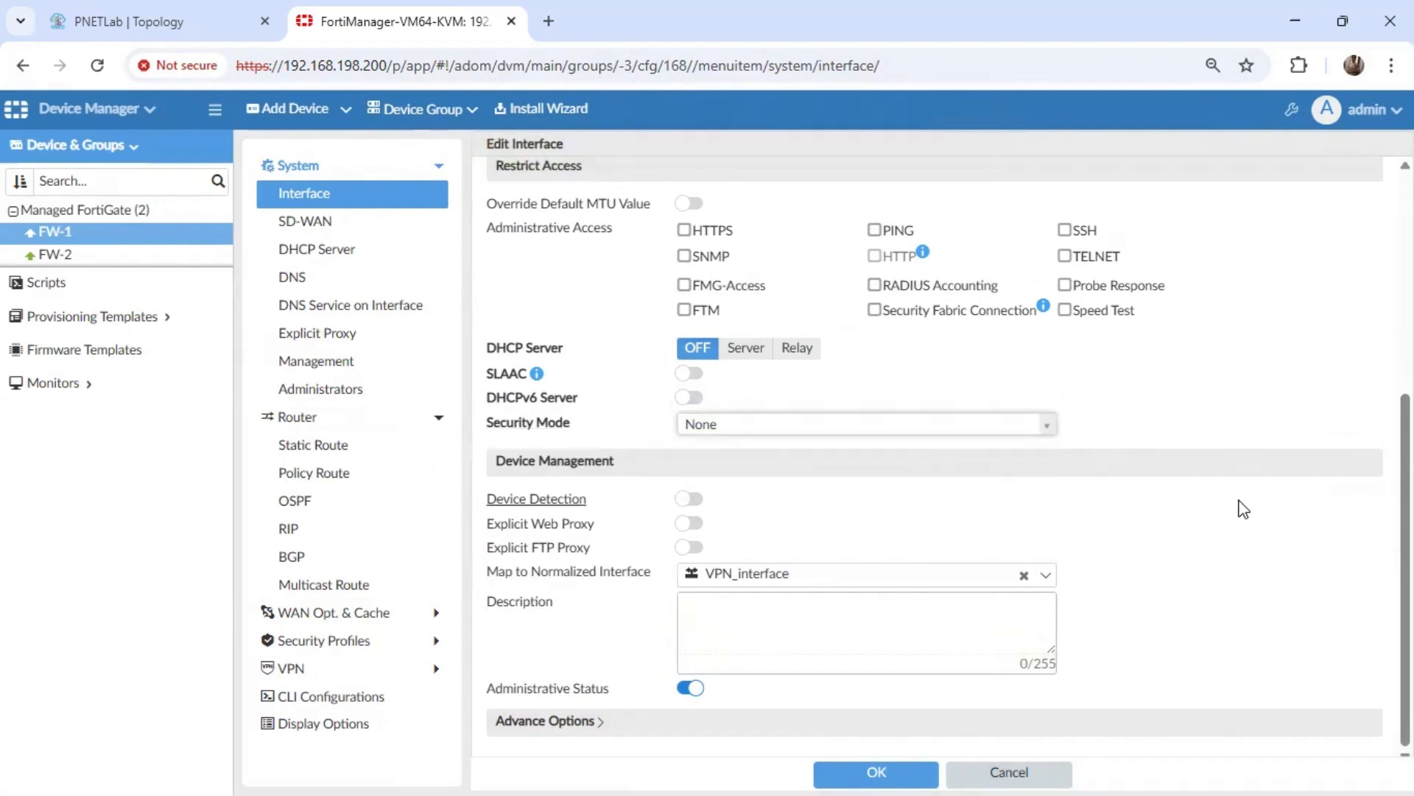
left_click(871, 771)
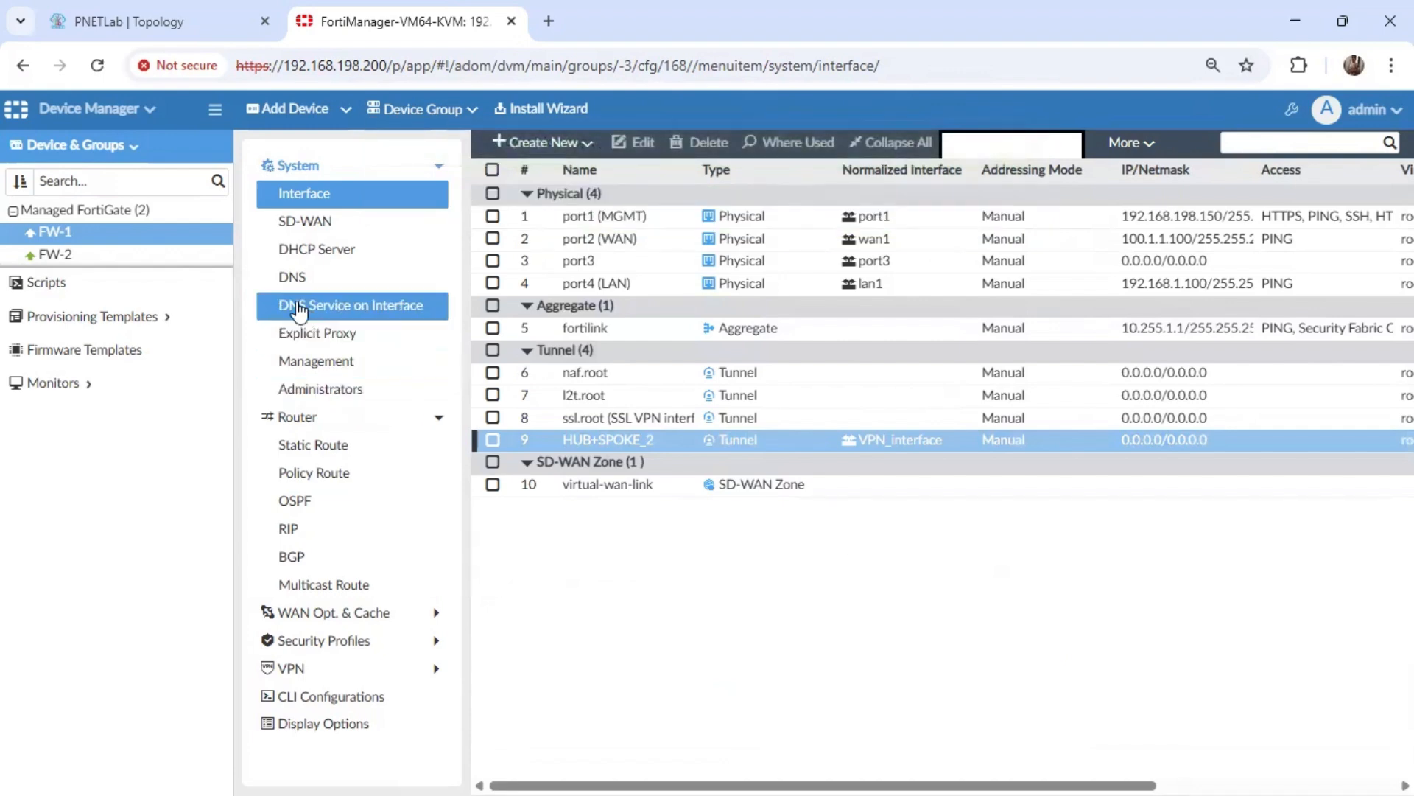
Start a new IPv4 static route on FW-1 with HUB+SPOKE_2 as its interface.
left_click(309, 166)
left_click(312, 220)
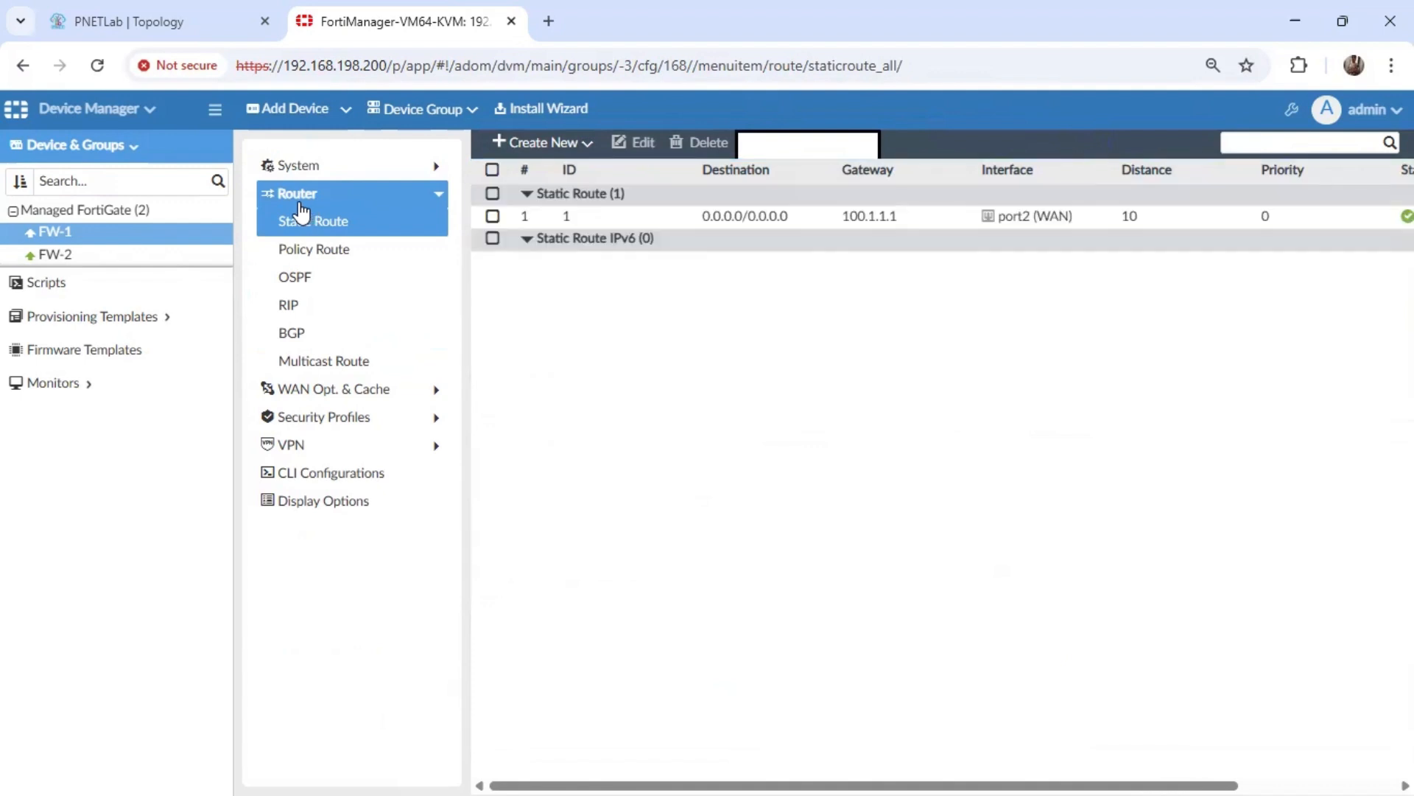
left_click(549, 144)
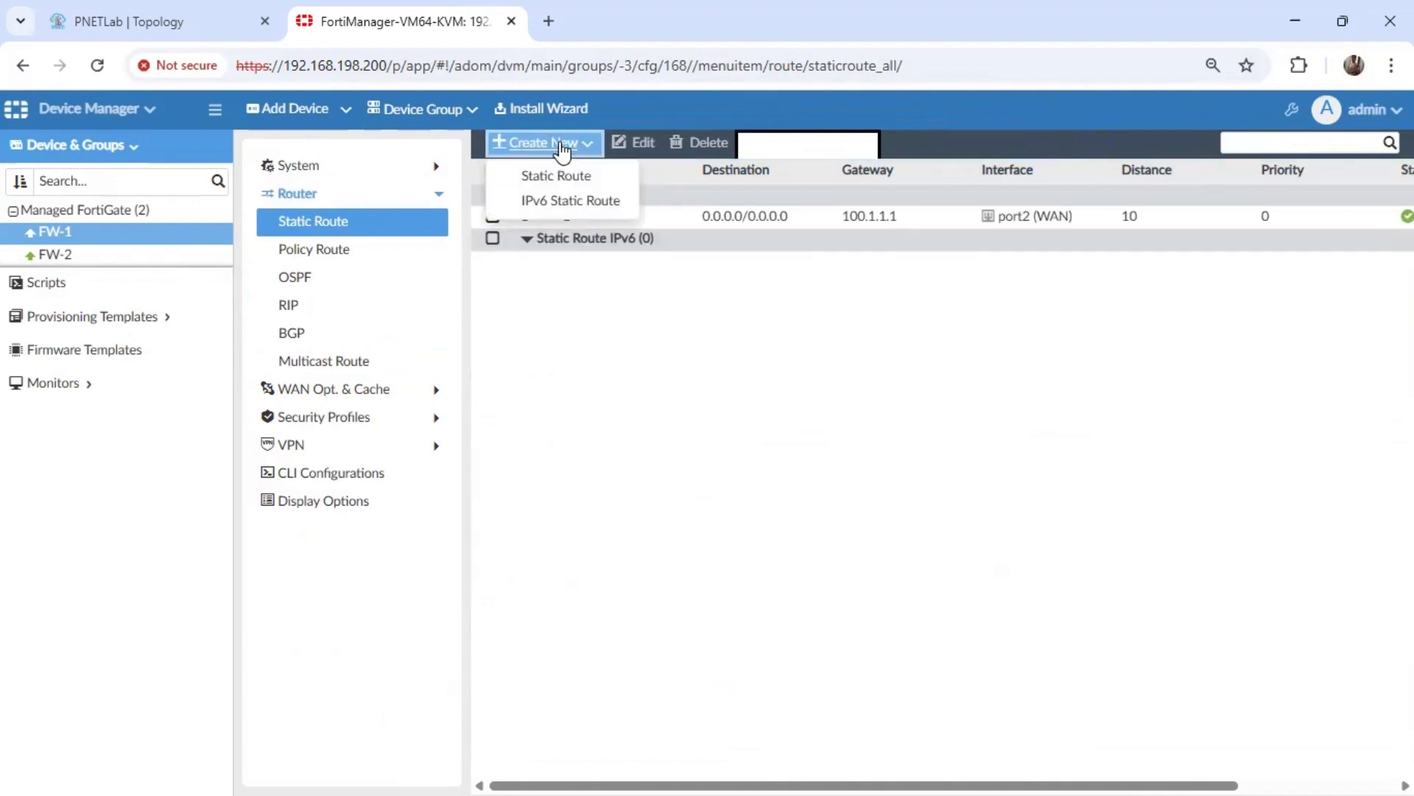
left_click(566, 177)
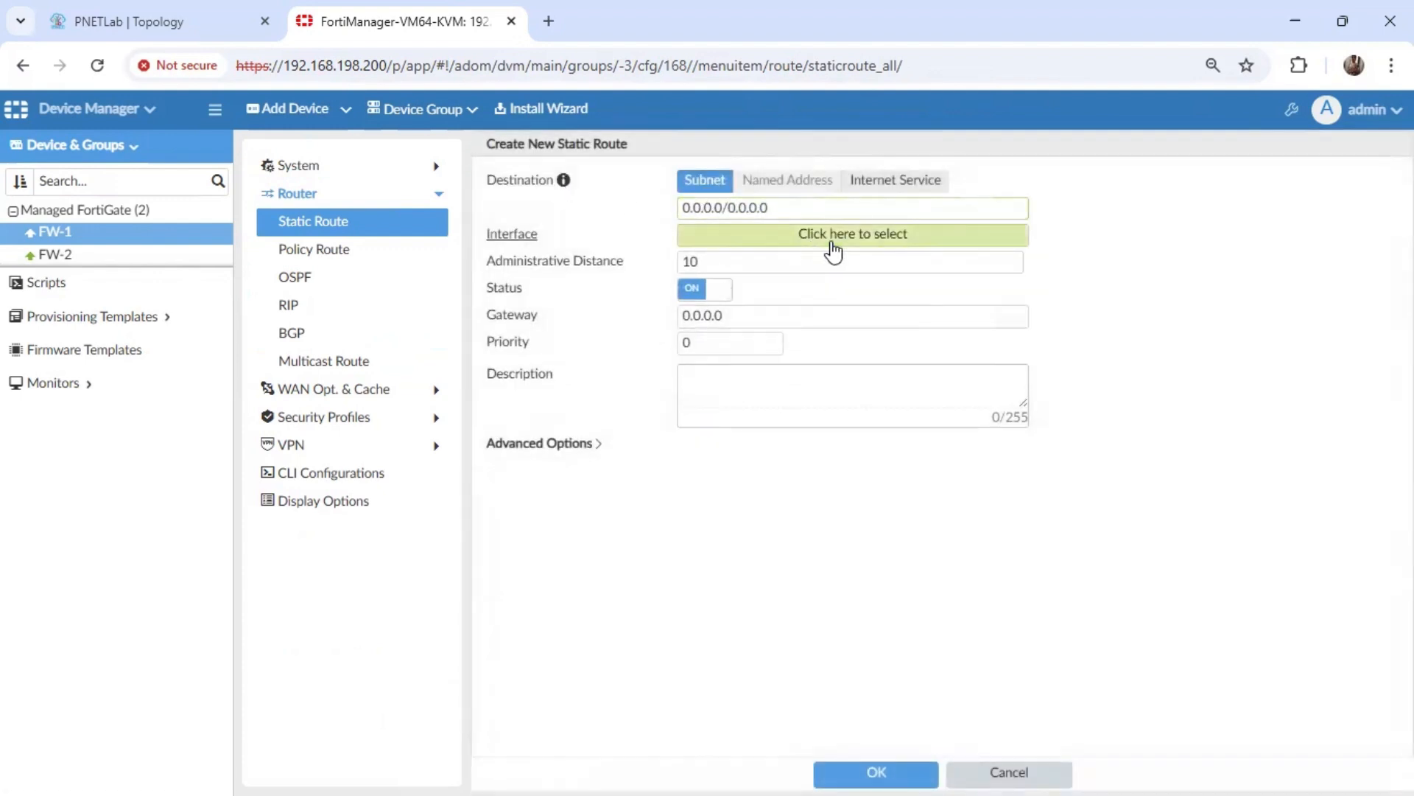
left_click(836, 249)
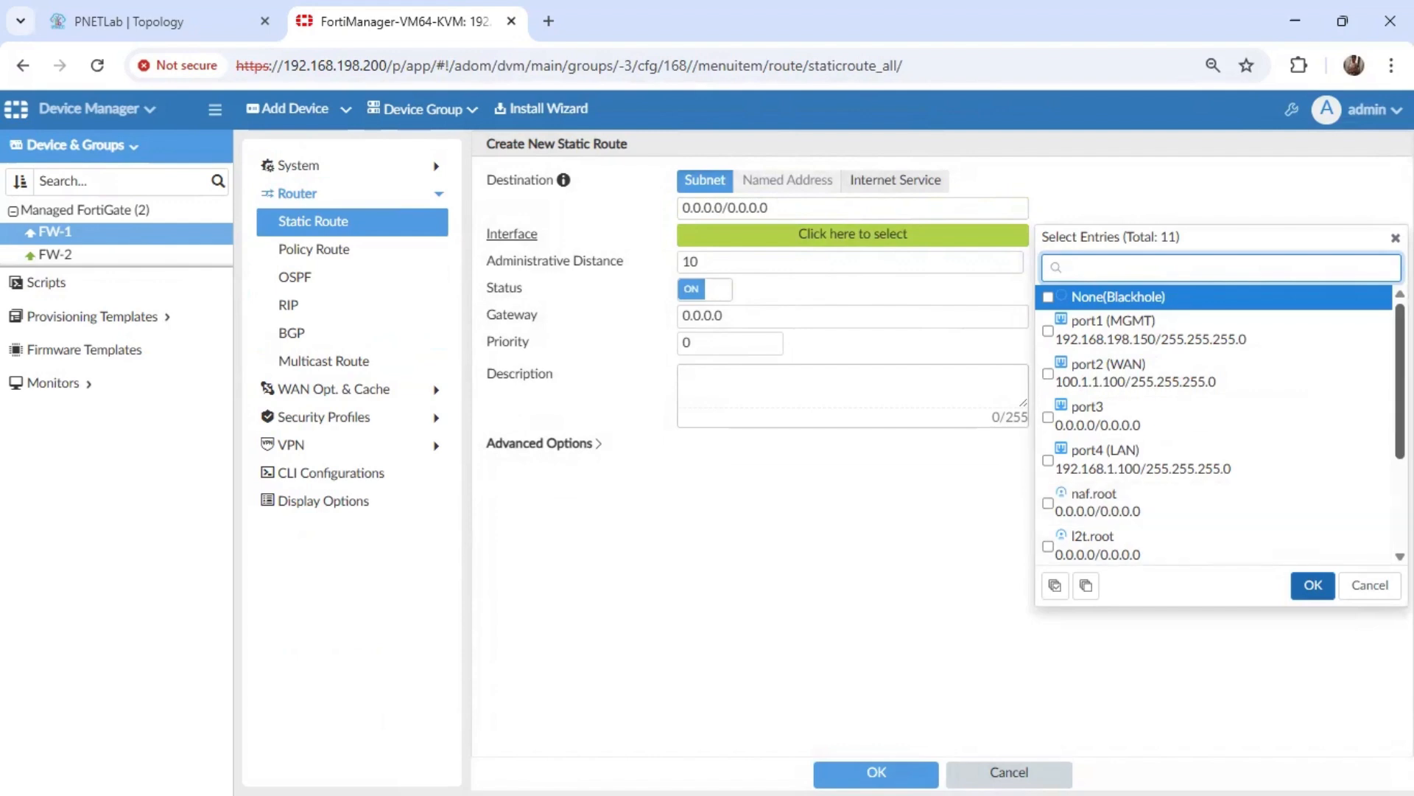
scroll(1129, 532, "down", 3)
left_click(1120, 516)
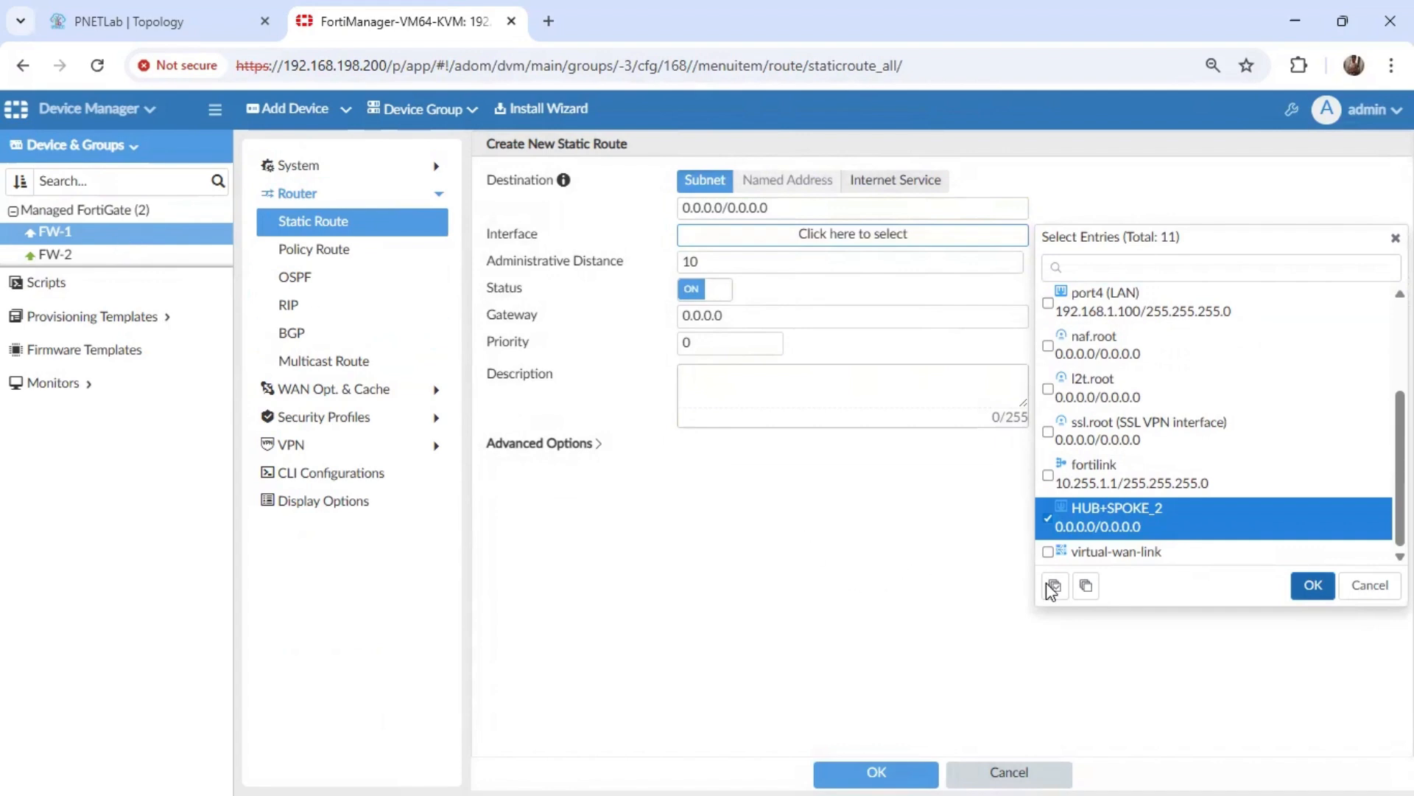
left_click(1312, 586)
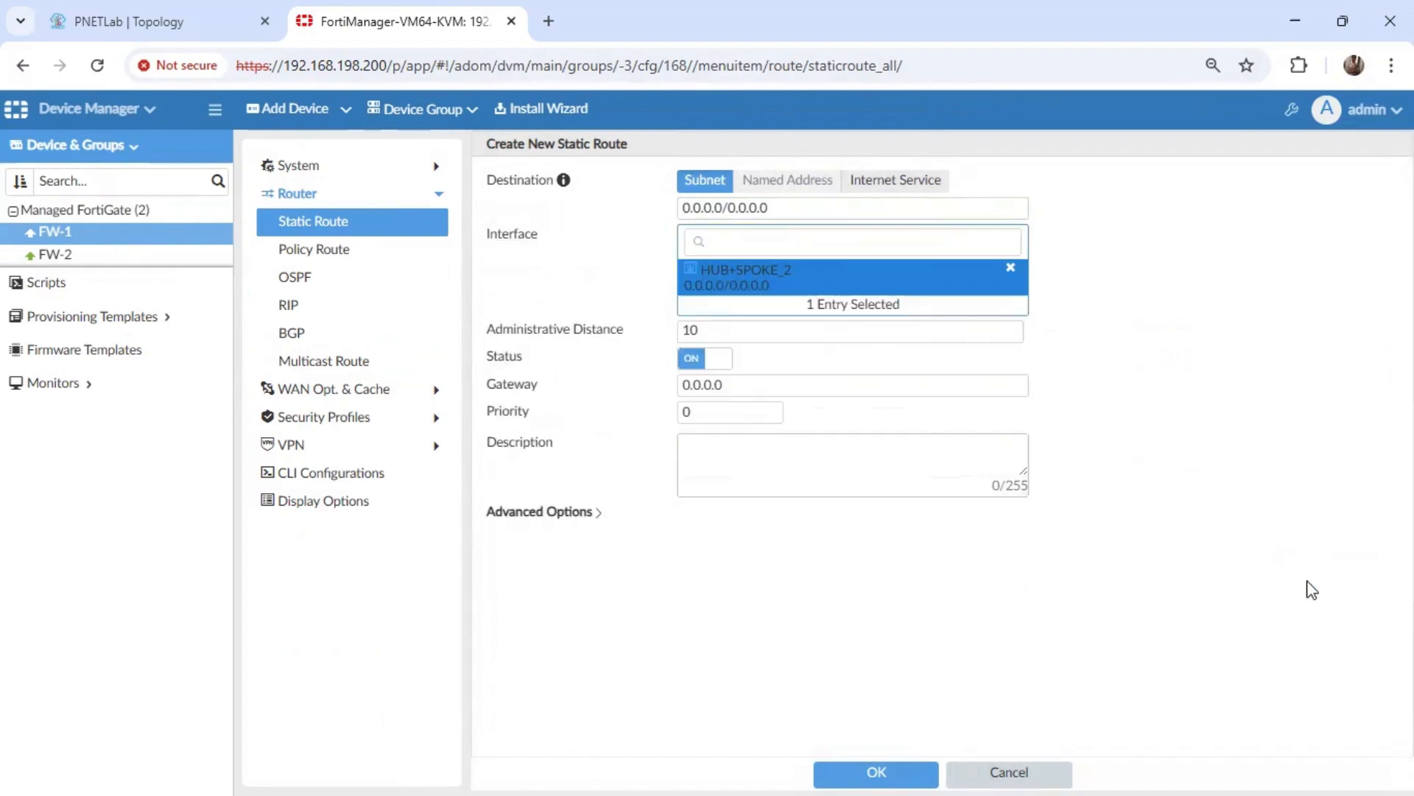
Look up FW-2's LAN subnet in the PNETLab topology, set the route's destination to 192.168.2.0/24 in FortiManager, and save the route.
left_click(176, 10)
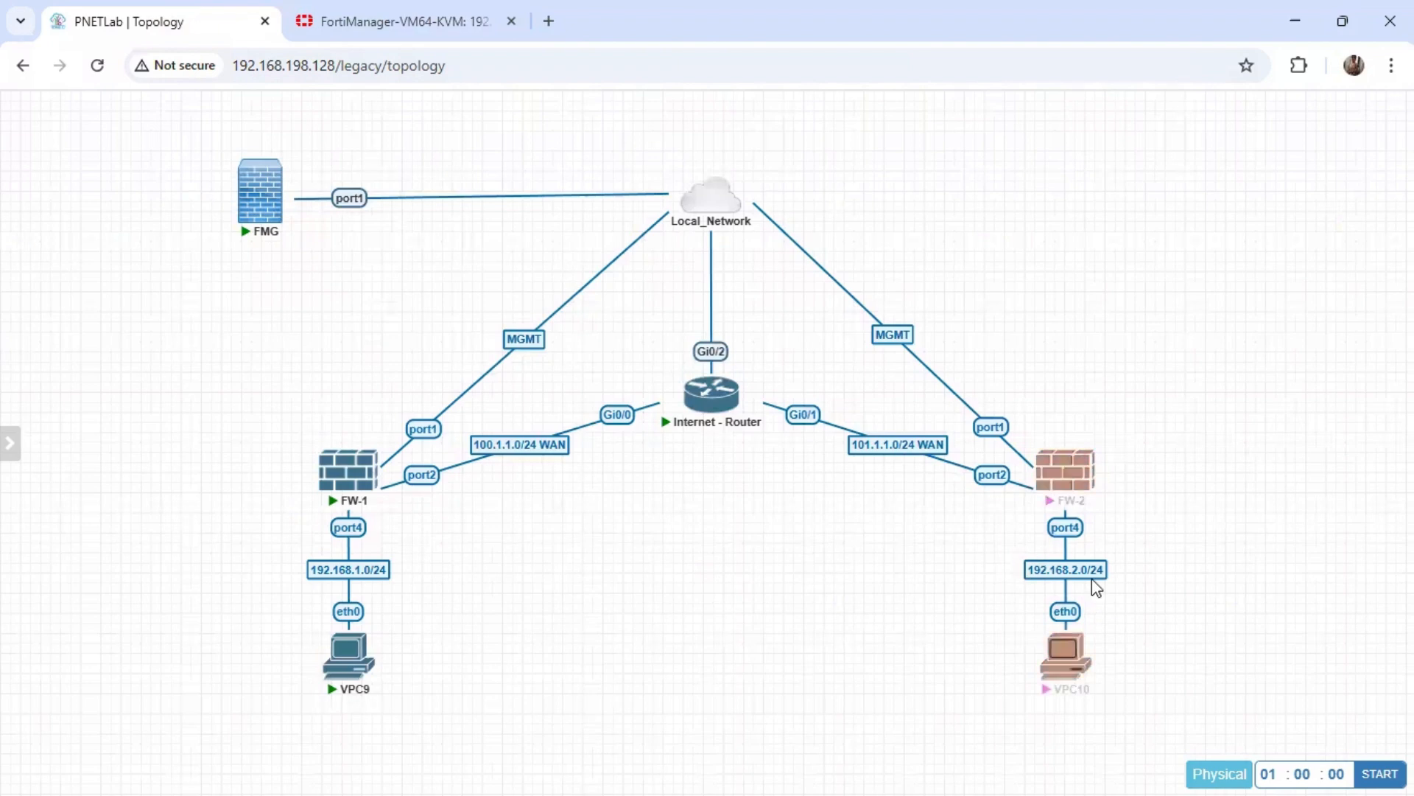
left_click(441, 33)
left_click(788, 210)
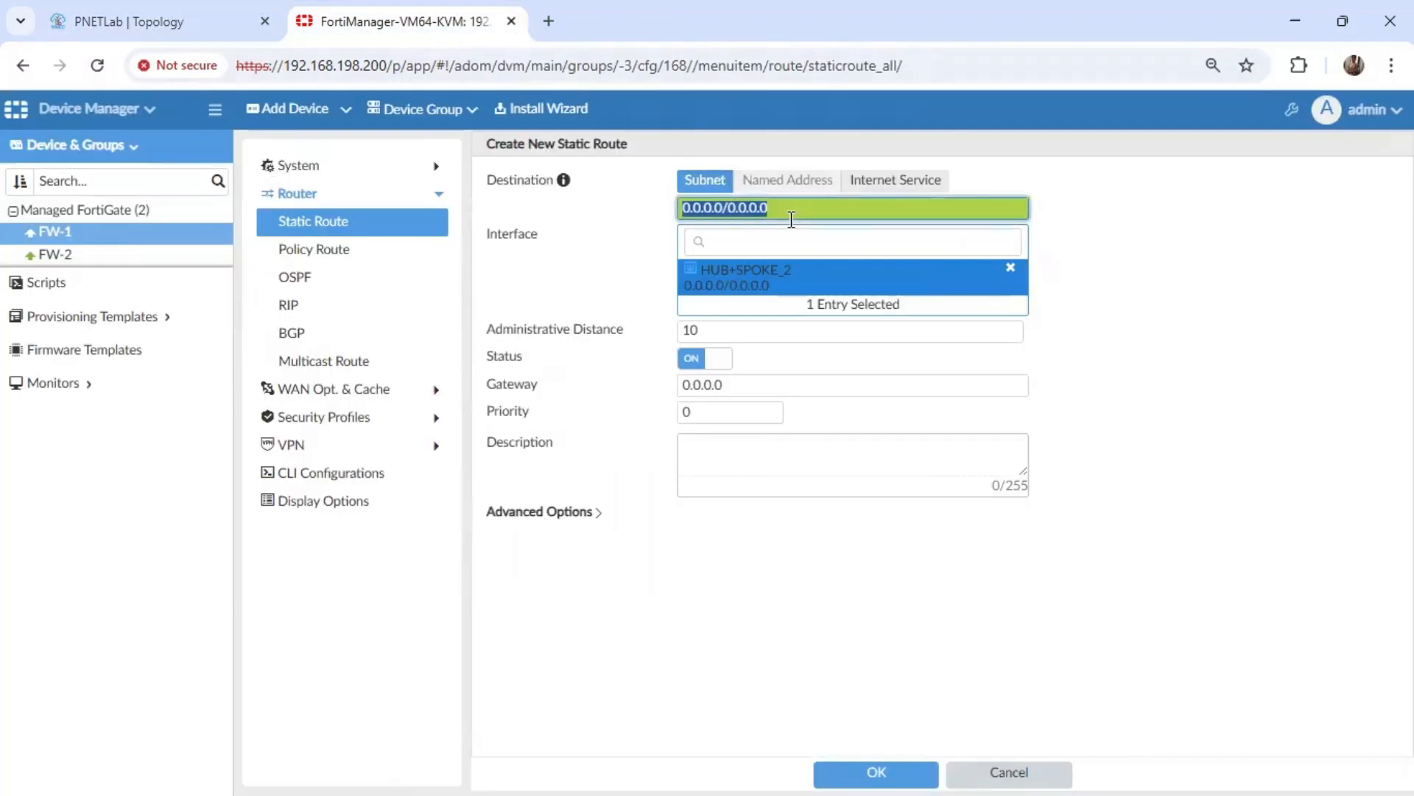
type("192.168.2.0")
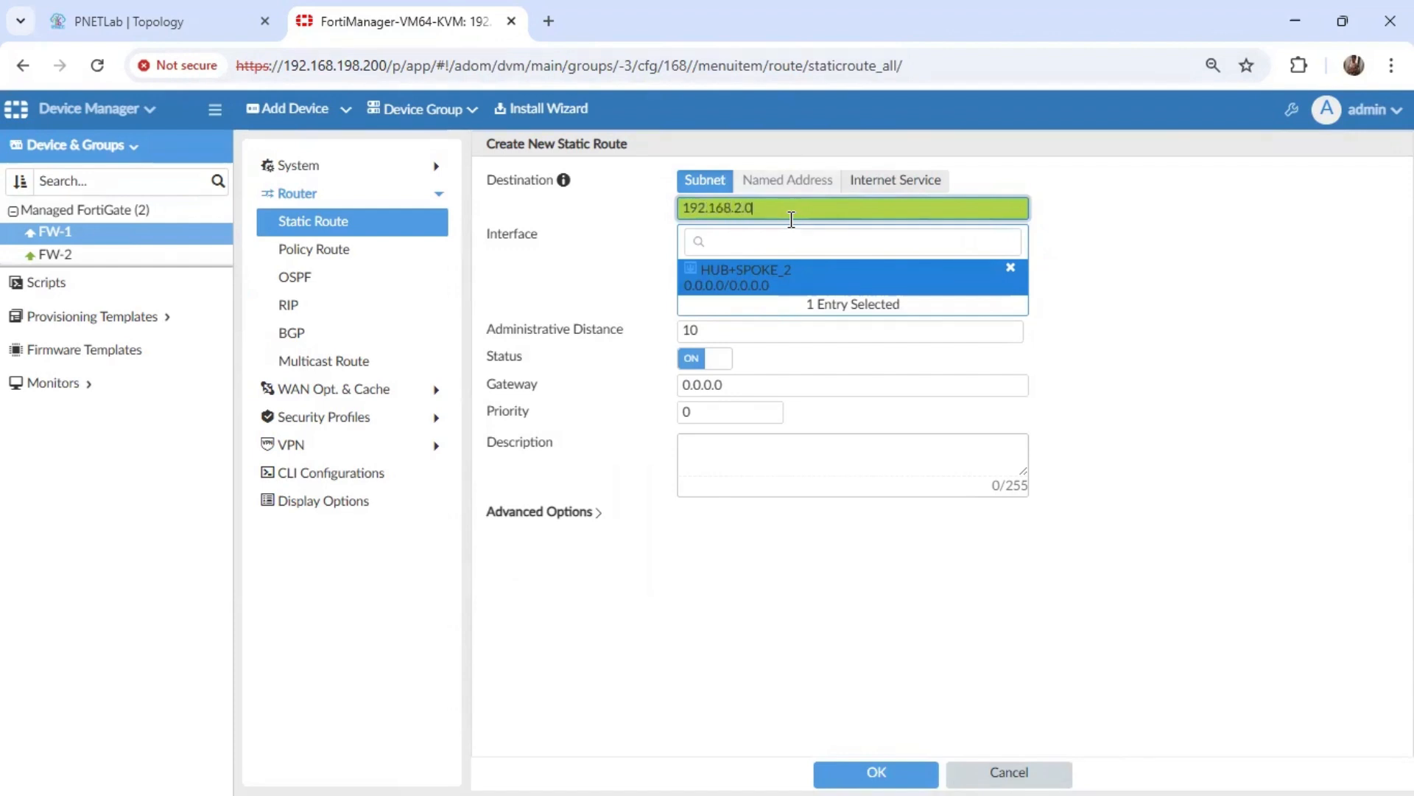
type("/24")
left_click(851, 520)
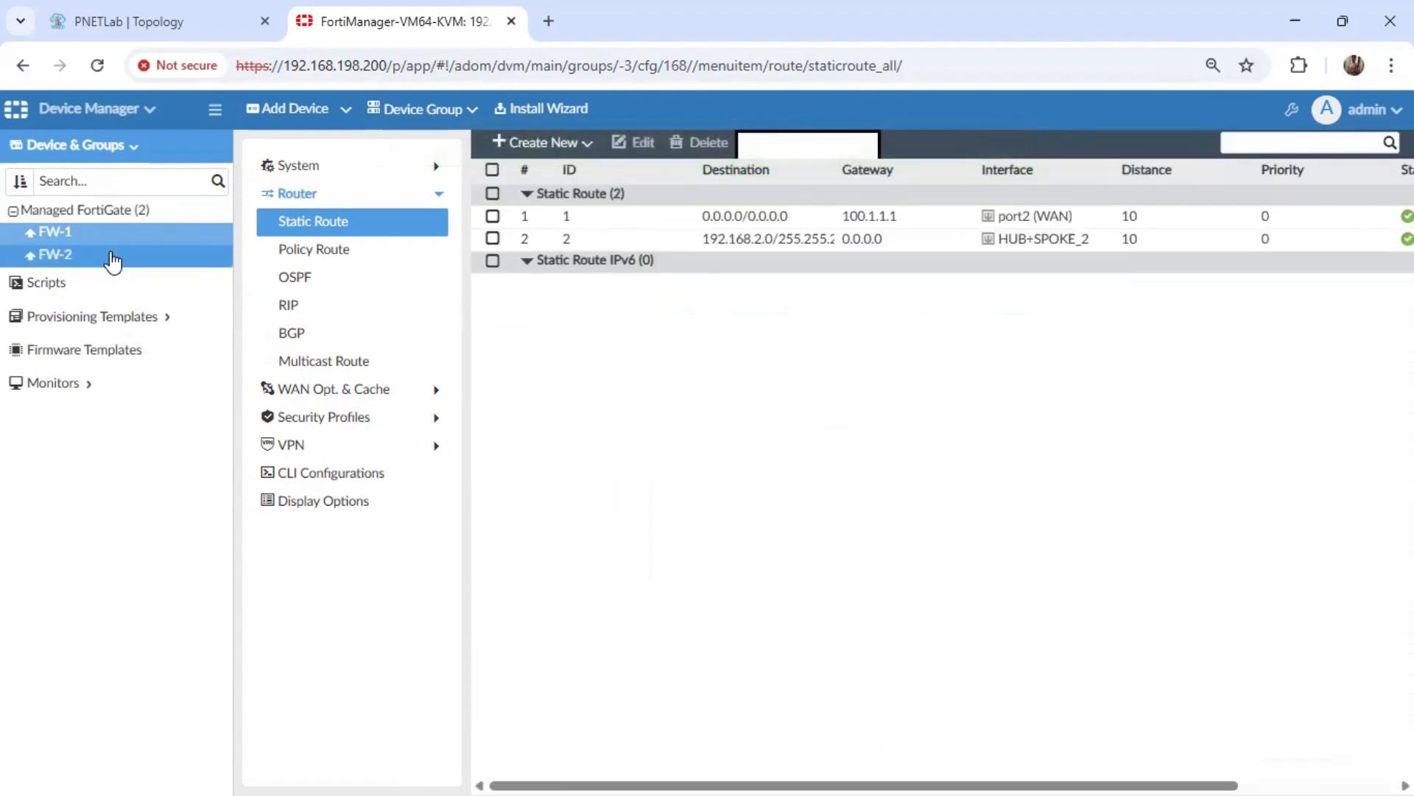
View FW-2's system interfaces and check the normalized interface mapping of the HUB+SPOKE_1 tunnel.
left_click(112, 261)
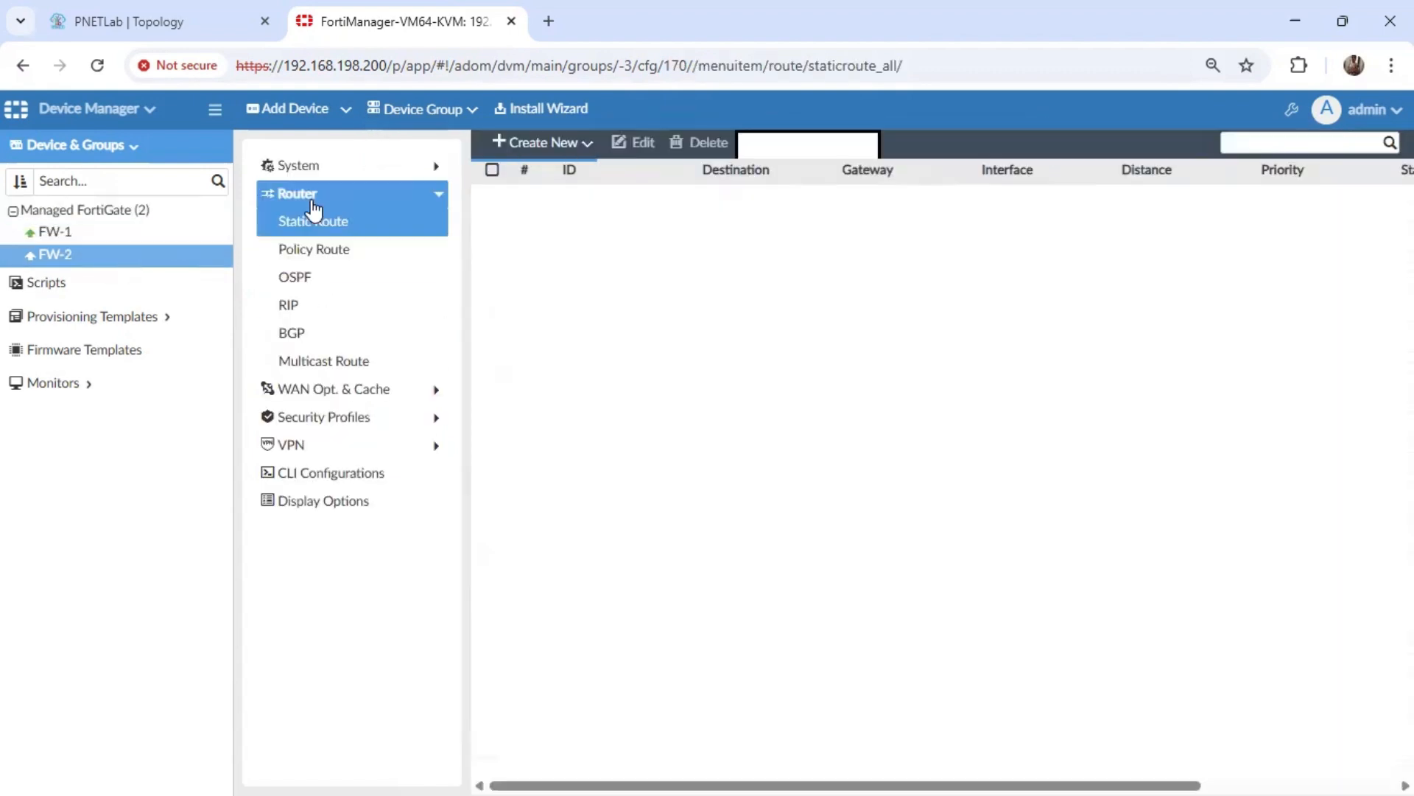
left_click(363, 190)
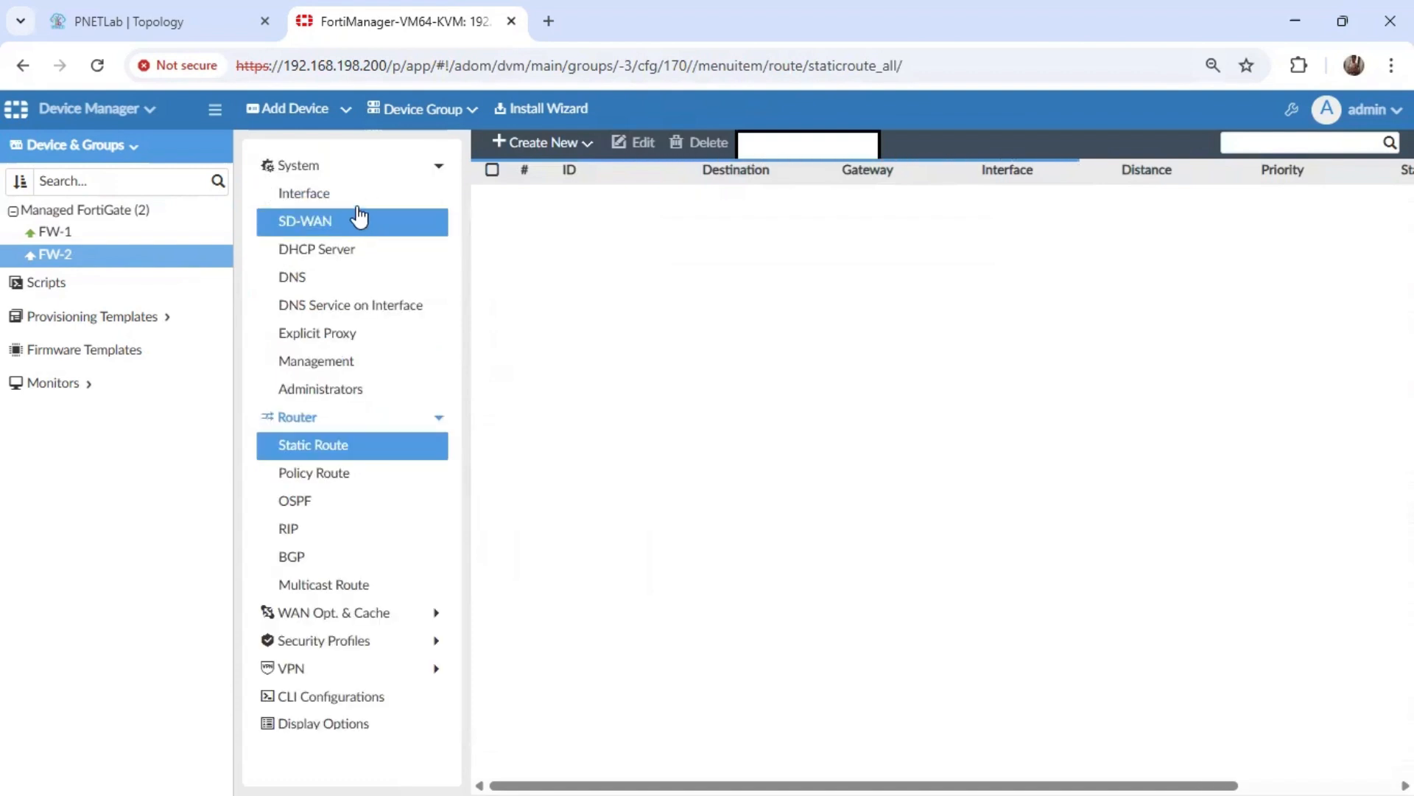
left_click(357, 205)
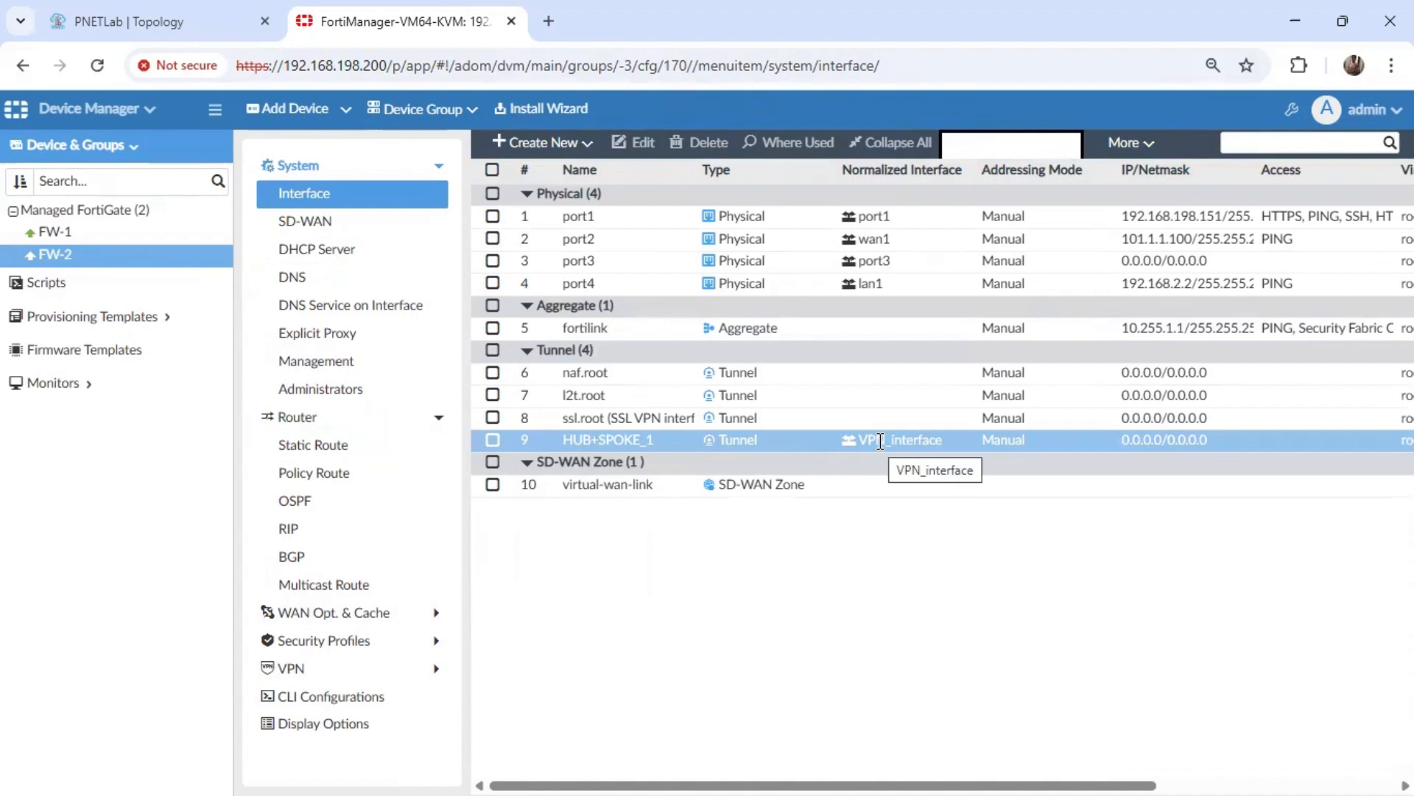
Start a new IPv4 static route on FW-2 with HUB+SPOKE_1 as its interface.
left_click(343, 448)
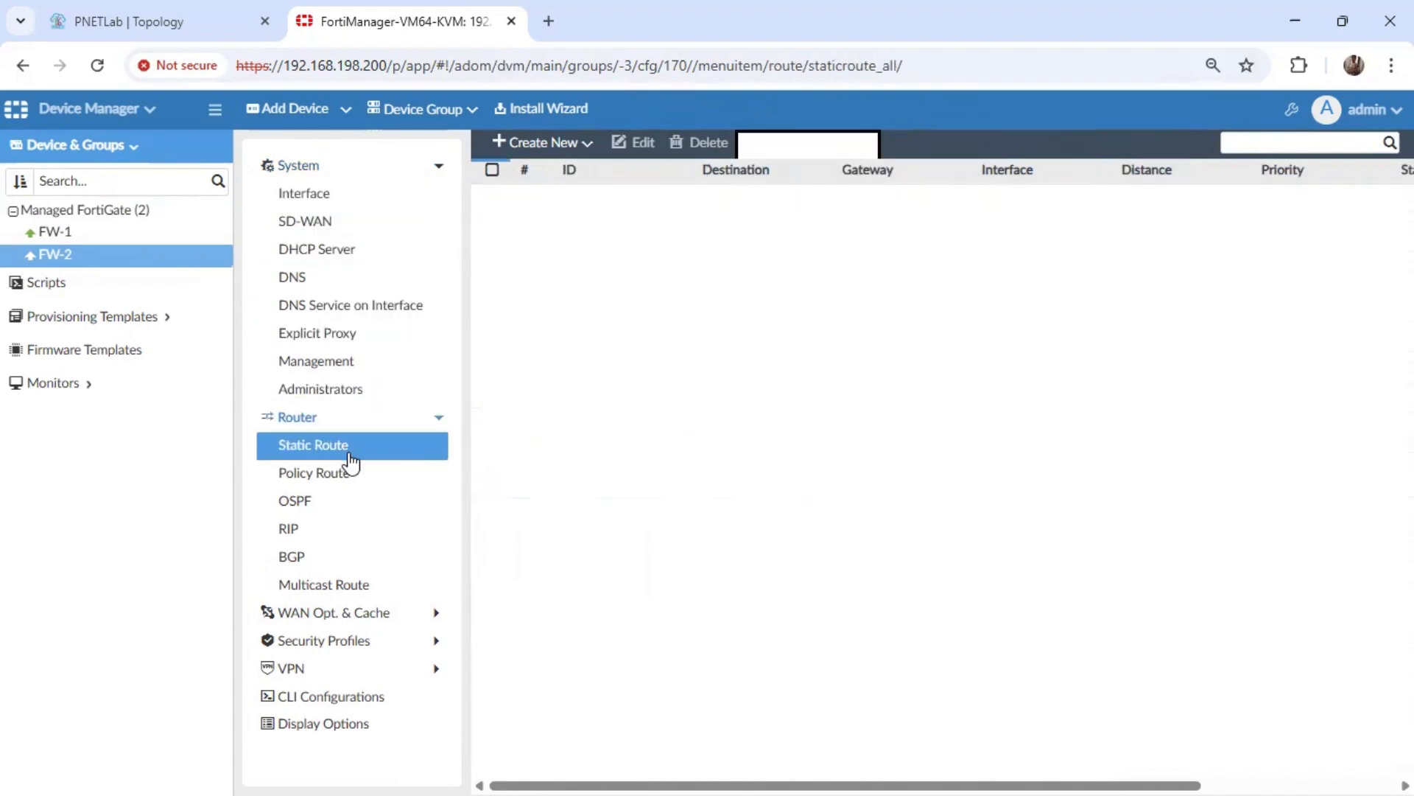
left_click(564, 147)
left_click(572, 176)
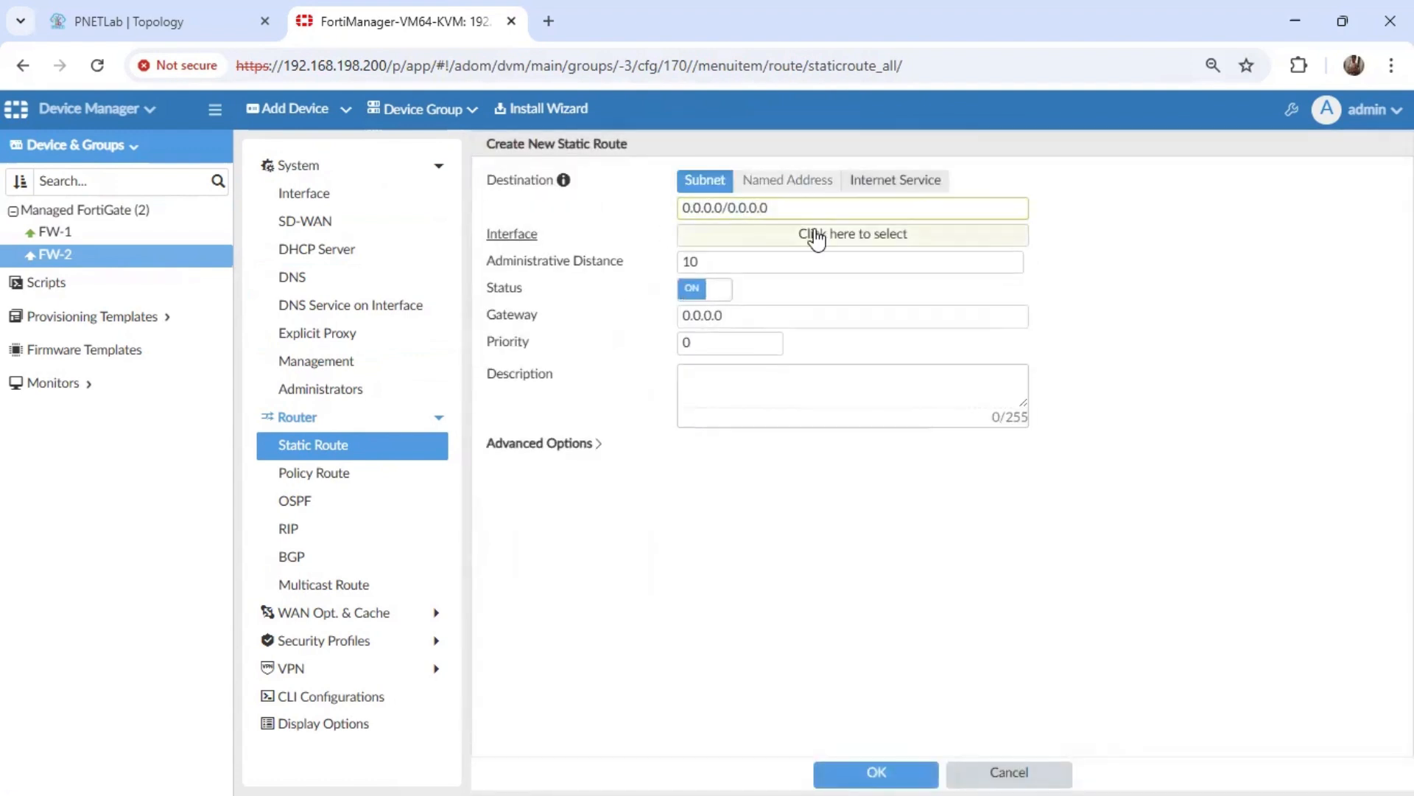
left_click(815, 232)
scroll(1215, 427, "down", 3)
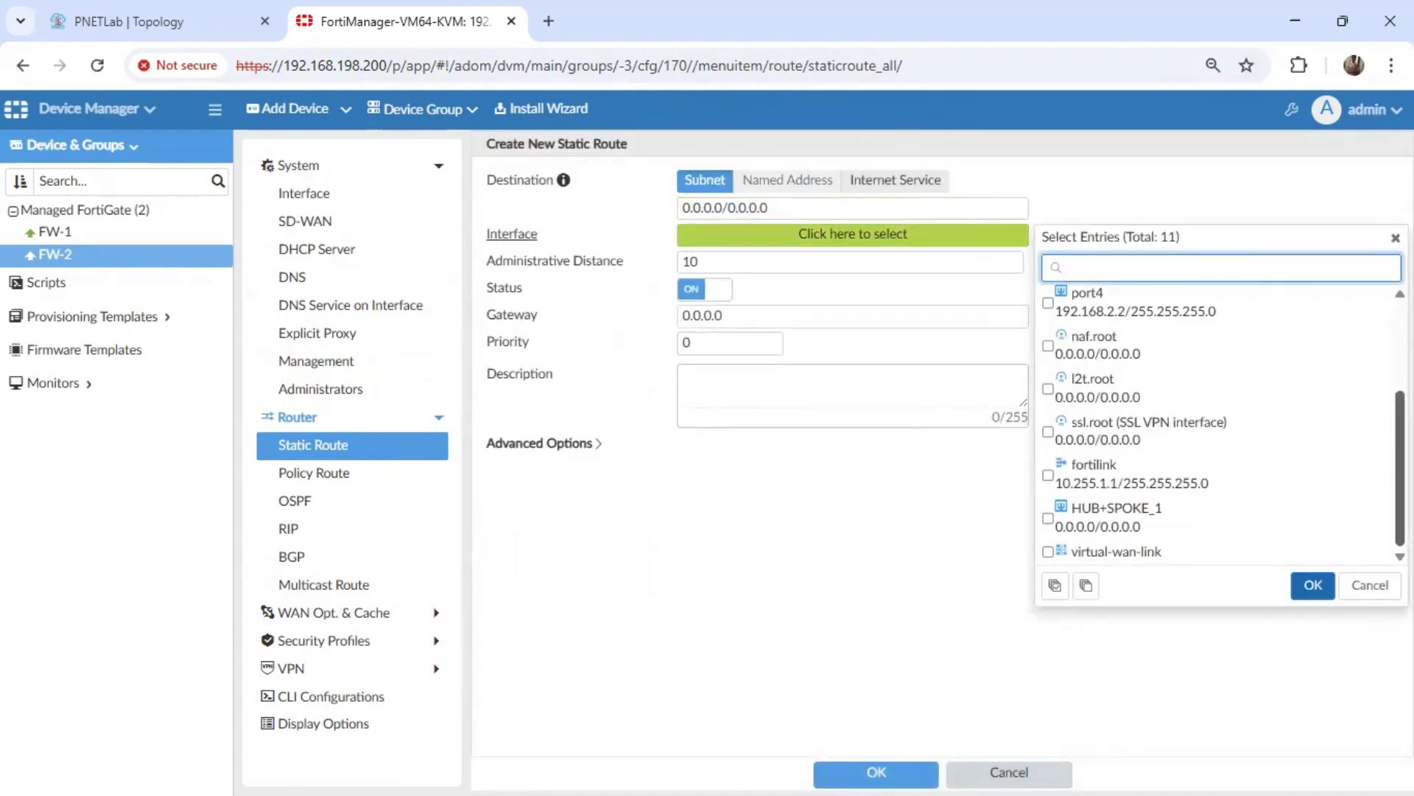
left_click(1200, 519)
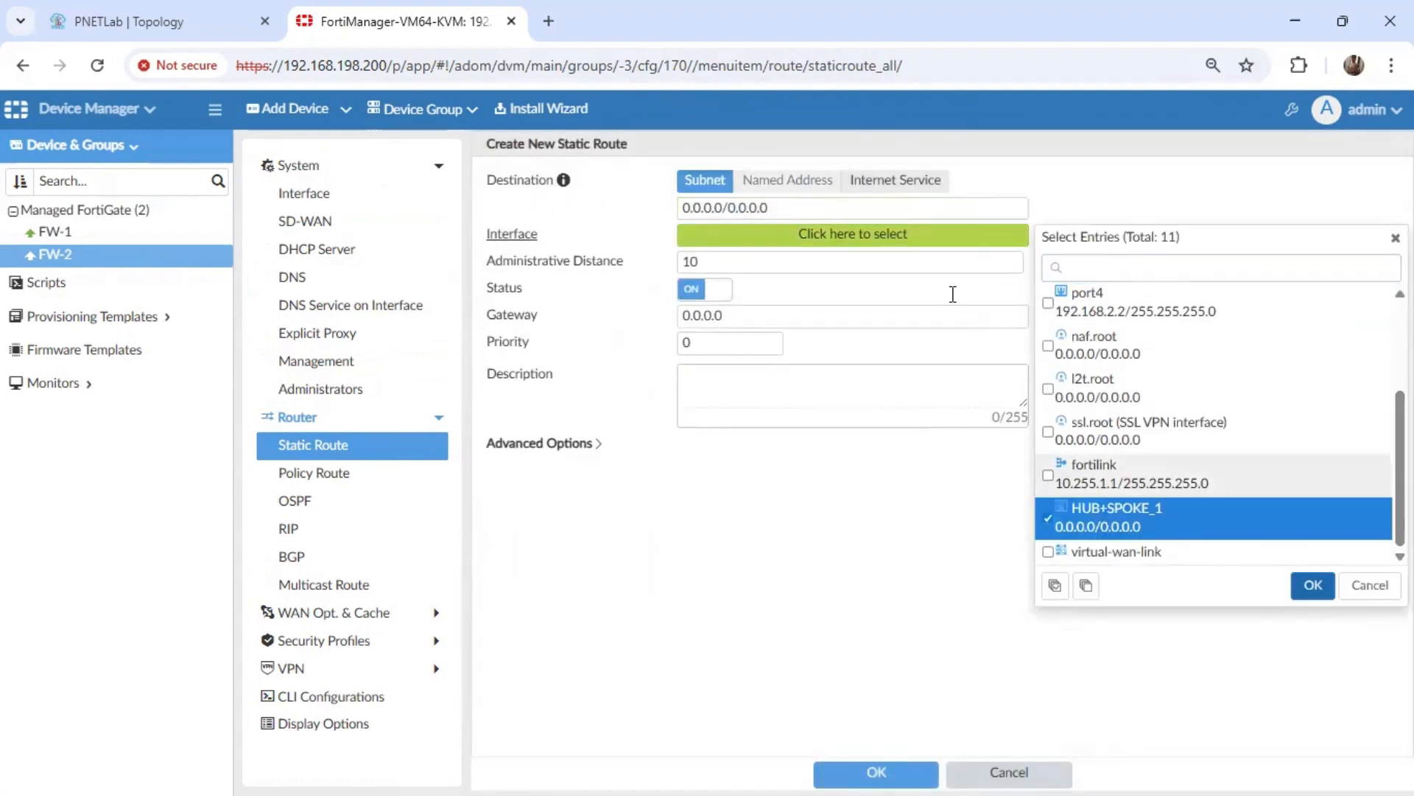
left_click(1314, 585)
Set the route's destination to 192.168.1.0/24 and save the route.
triple_click(818, 207)
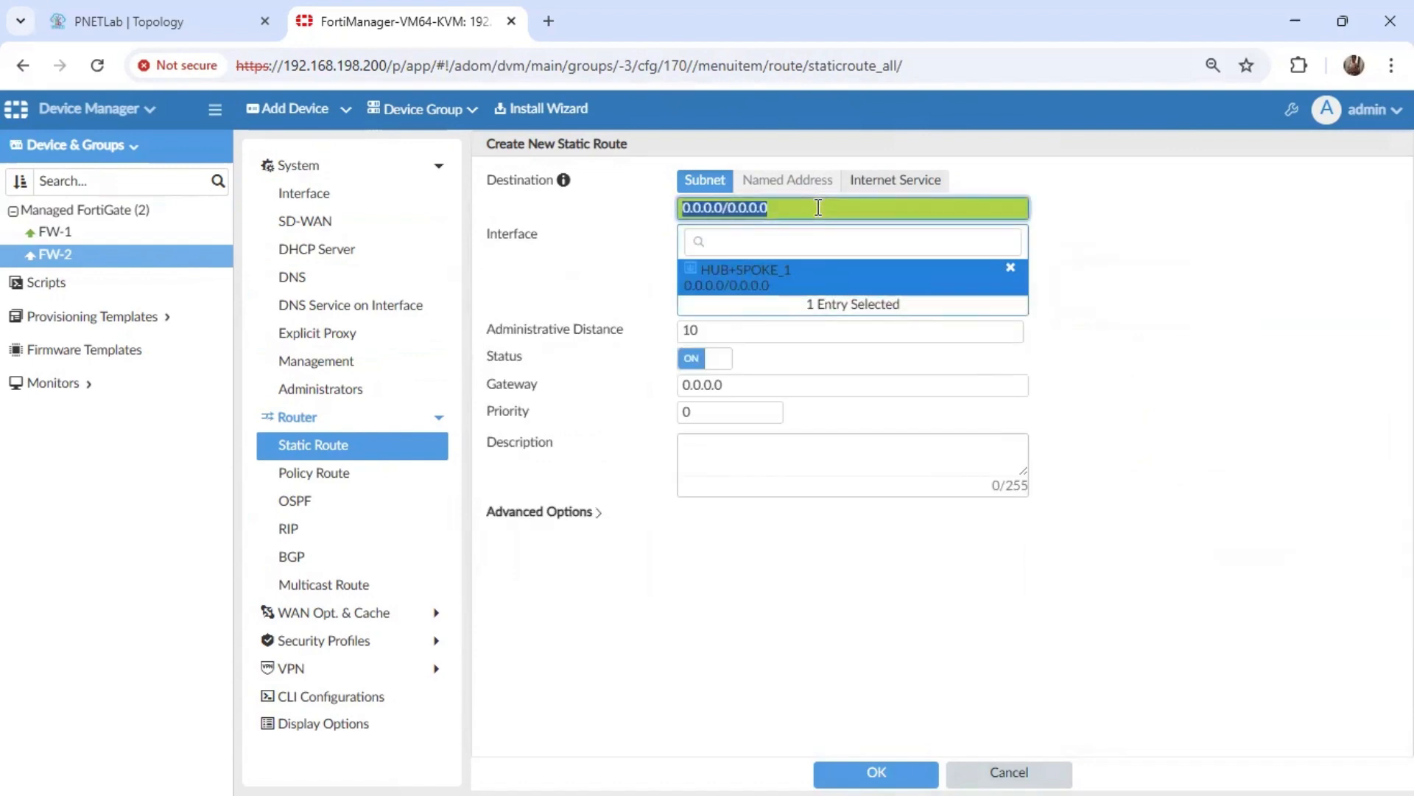
type("192.168.1.0/24")
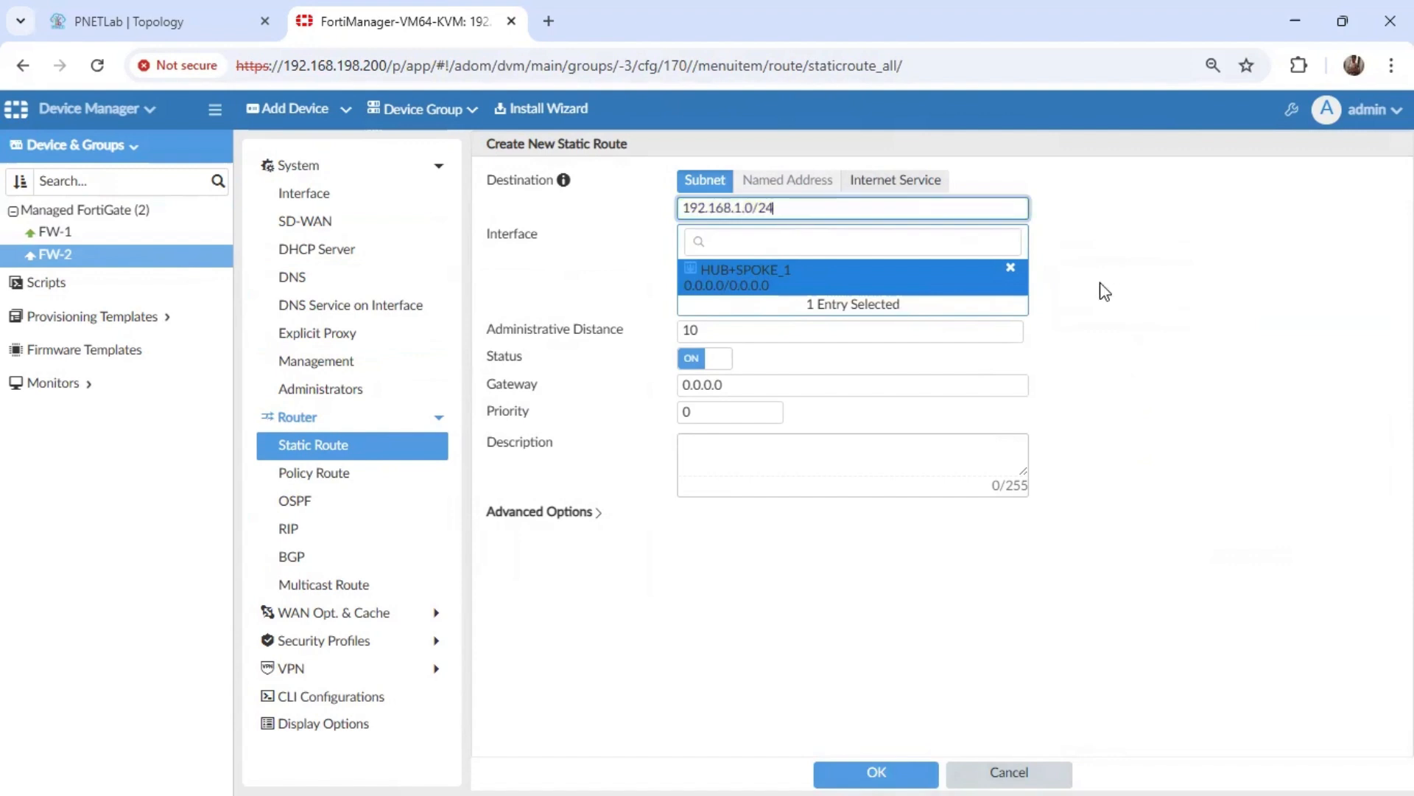
left_click(1217, 387)
left_click(912, 770)
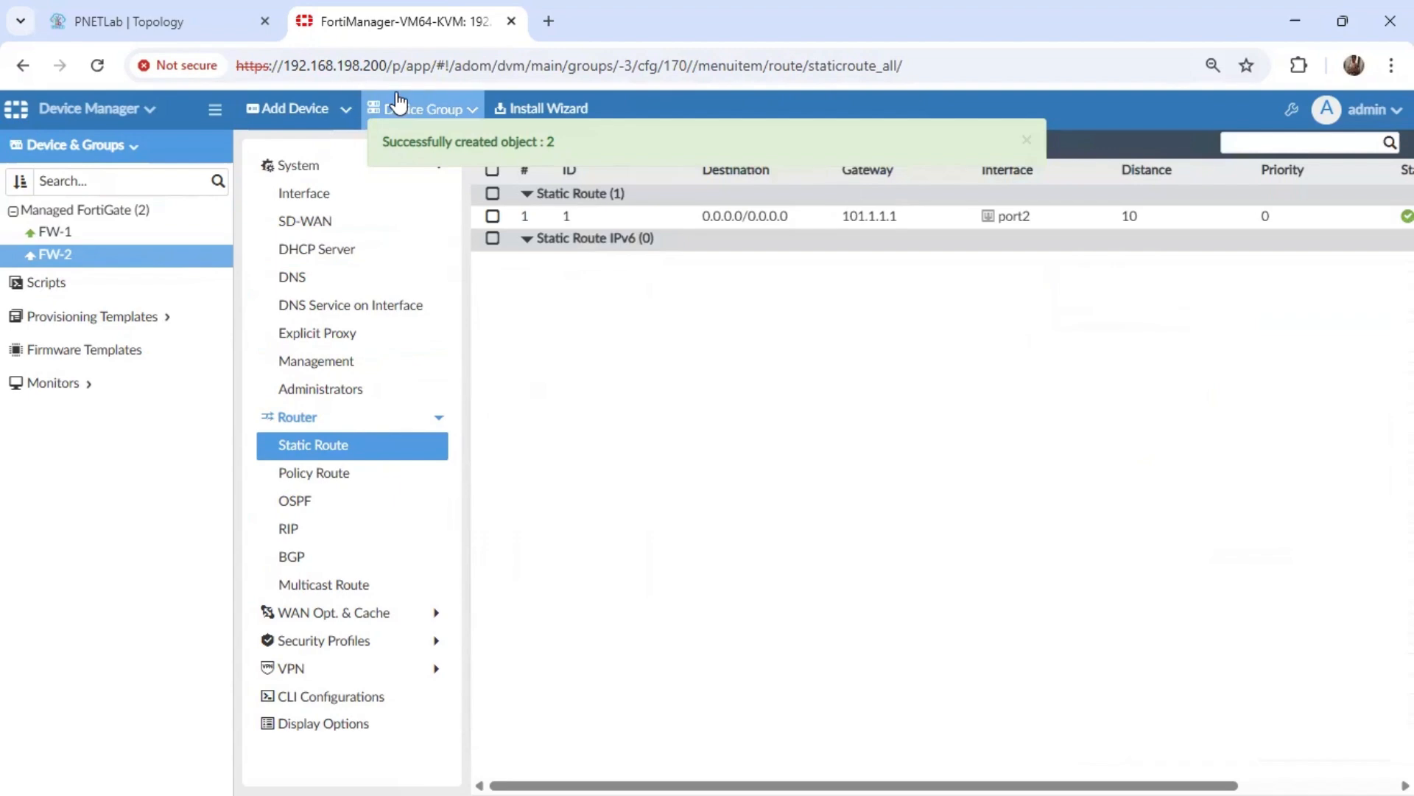
Install only the device settings on FW-1 and FW-2, and review the PNETLab topology while the installation runs.
left_click(515, 109)
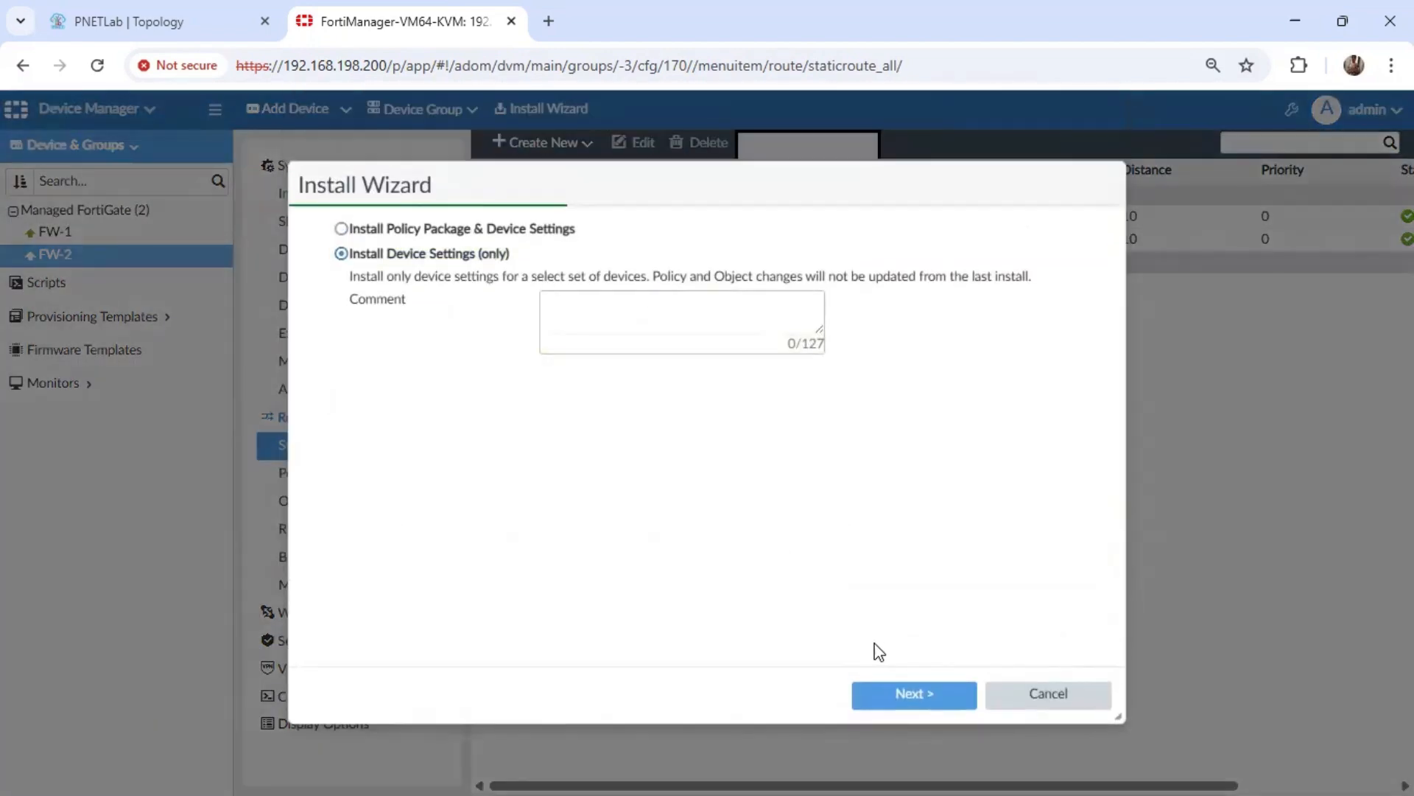
left_click(920, 705)
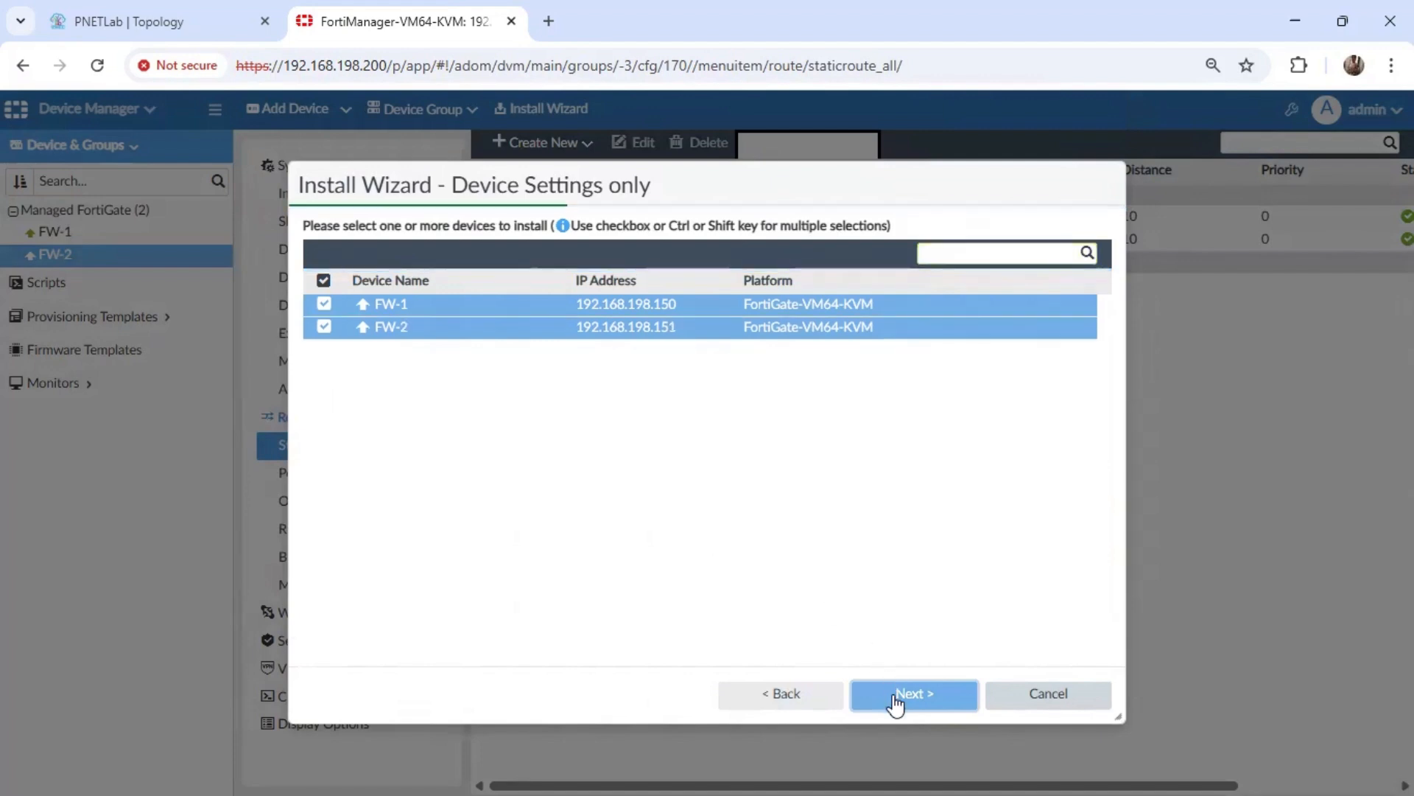
left_click(898, 700)
left_click(919, 698)
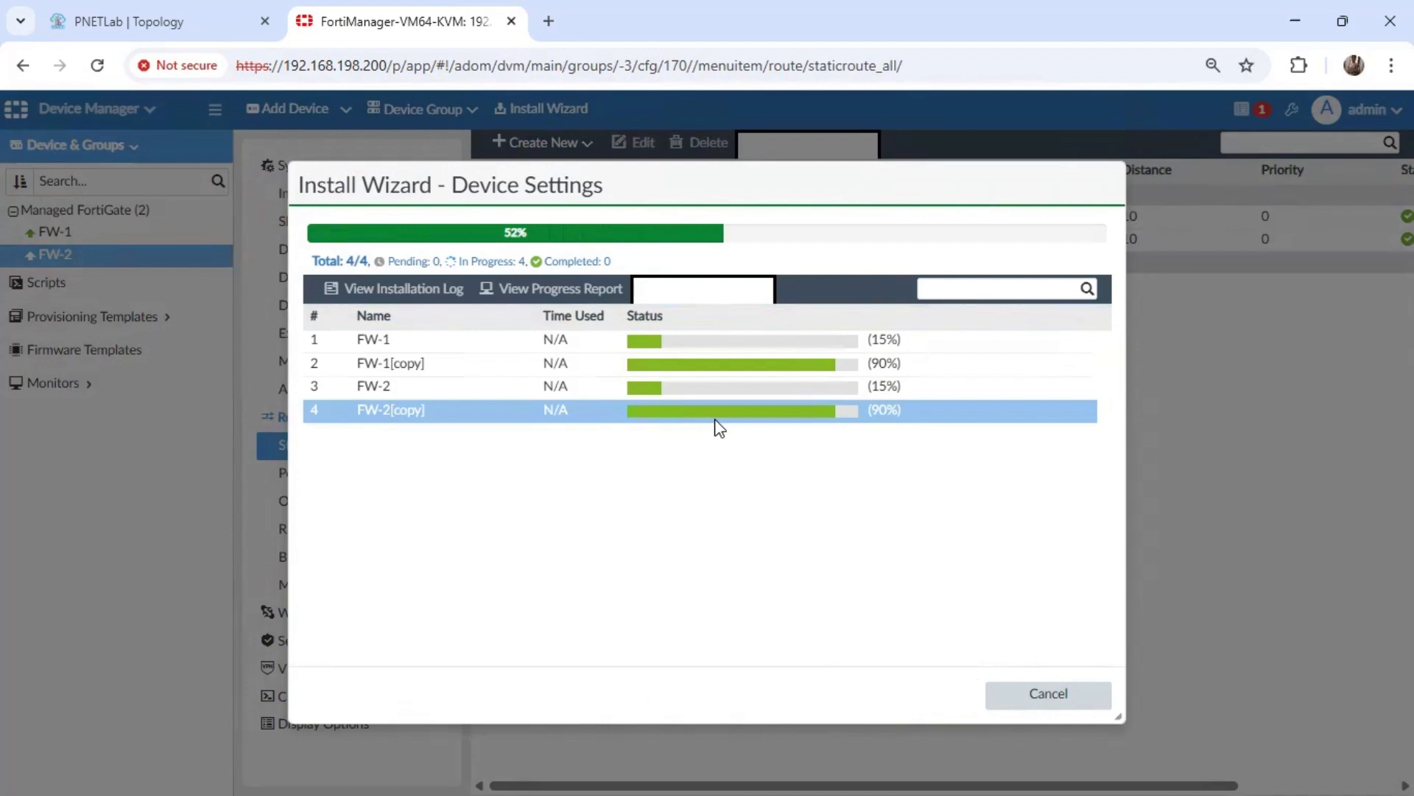
left_click(211, 14)
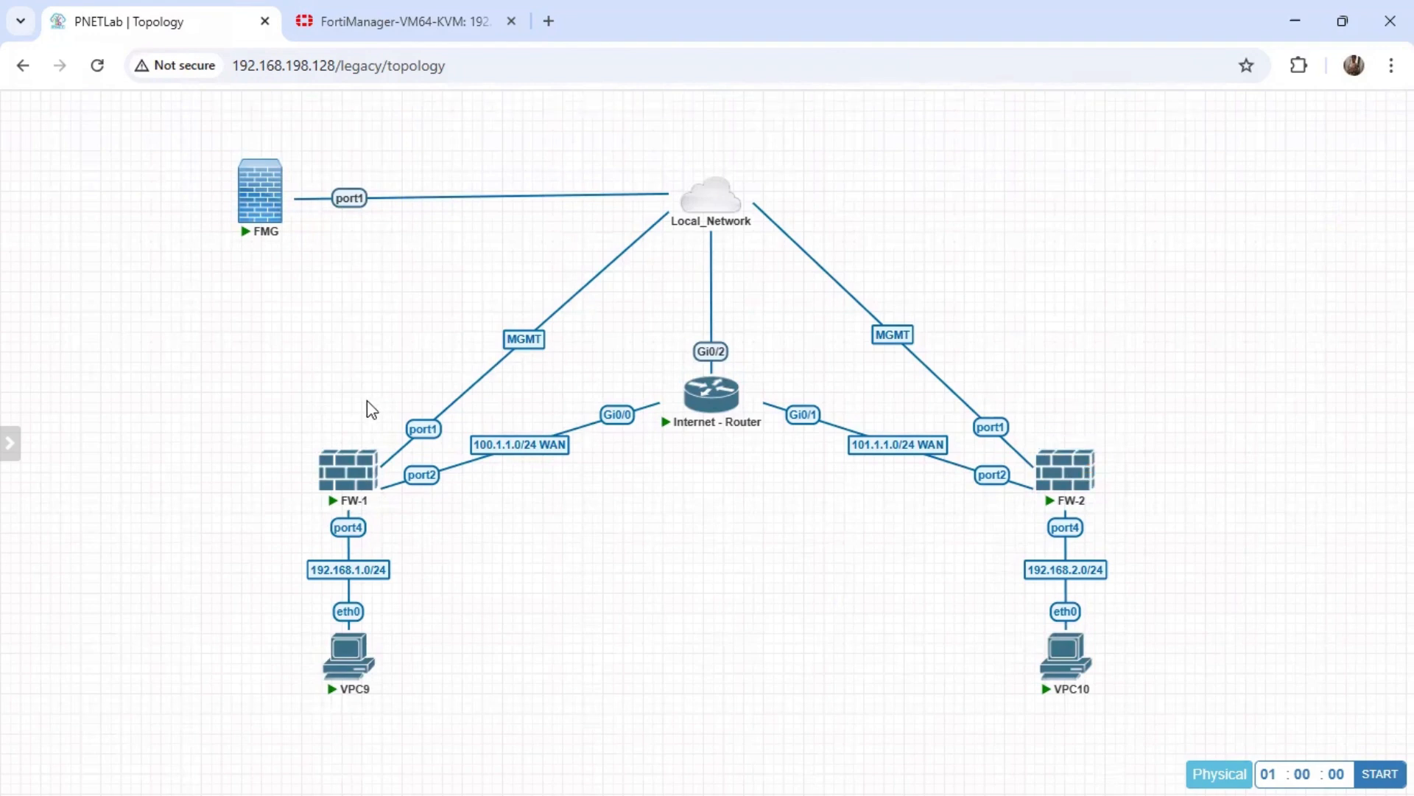
left_click(398, 11)
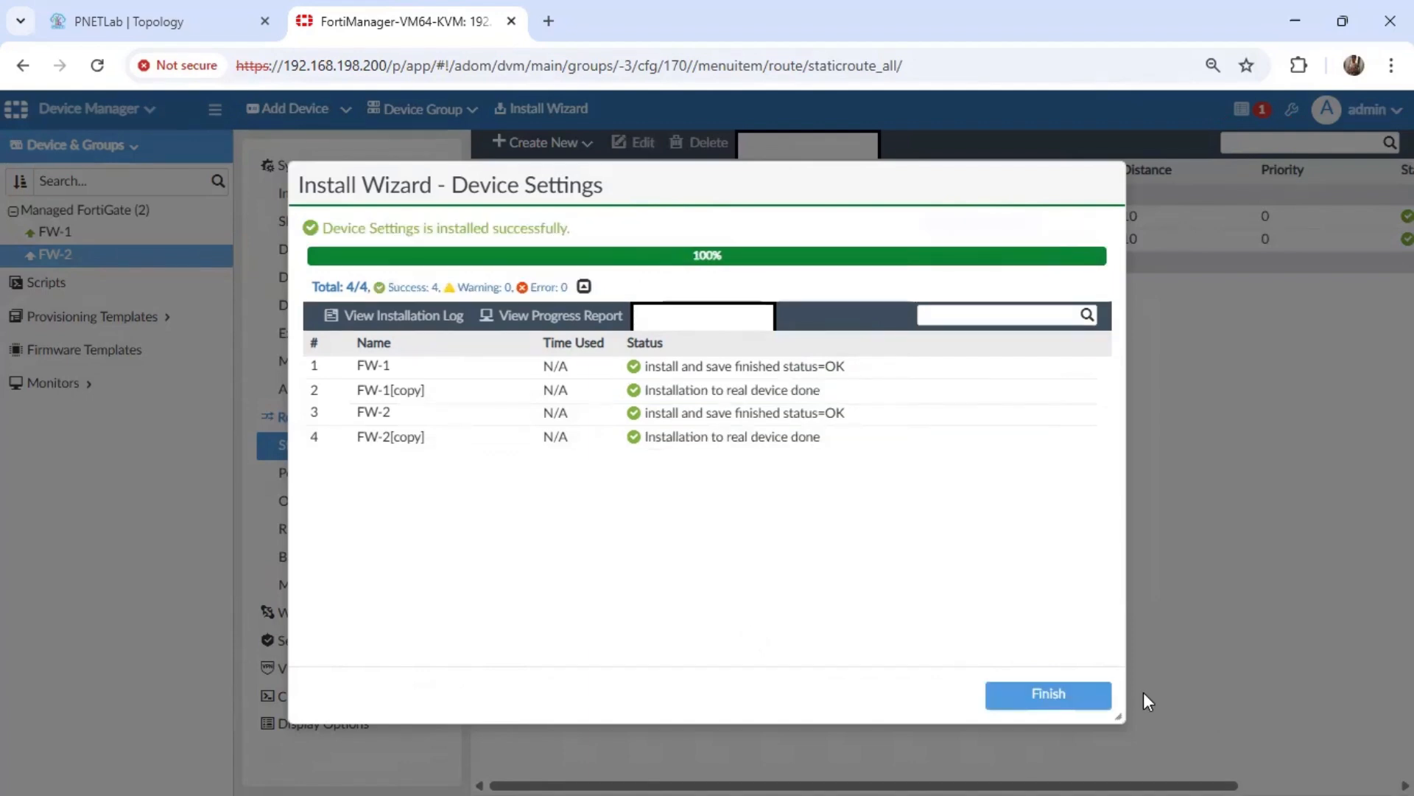
left_click(1083, 696)
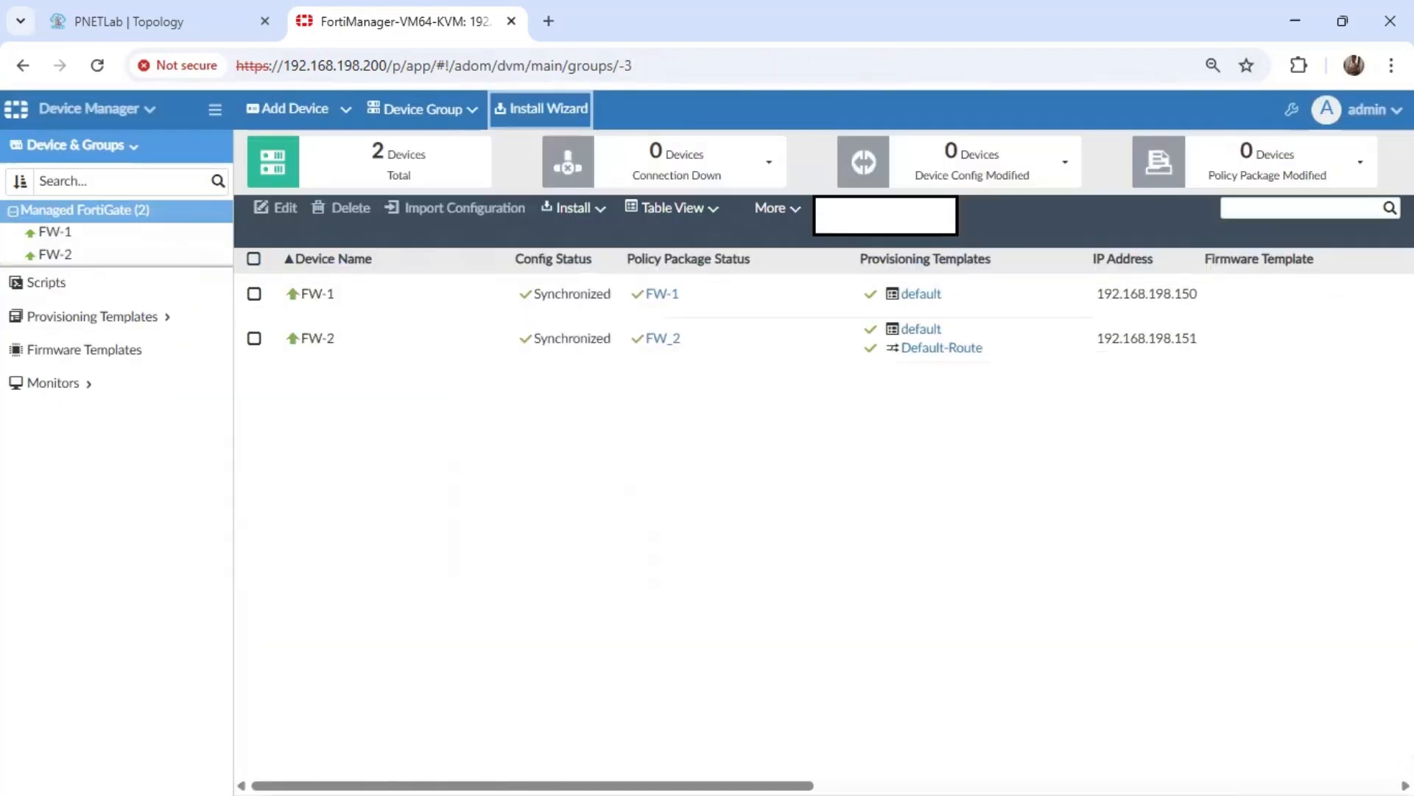
Start a new firewall policy named VPN_LAN in the FW-1 policy package, checking FW-1's LAN in the PNETLab topology.
left_click(78, 114)
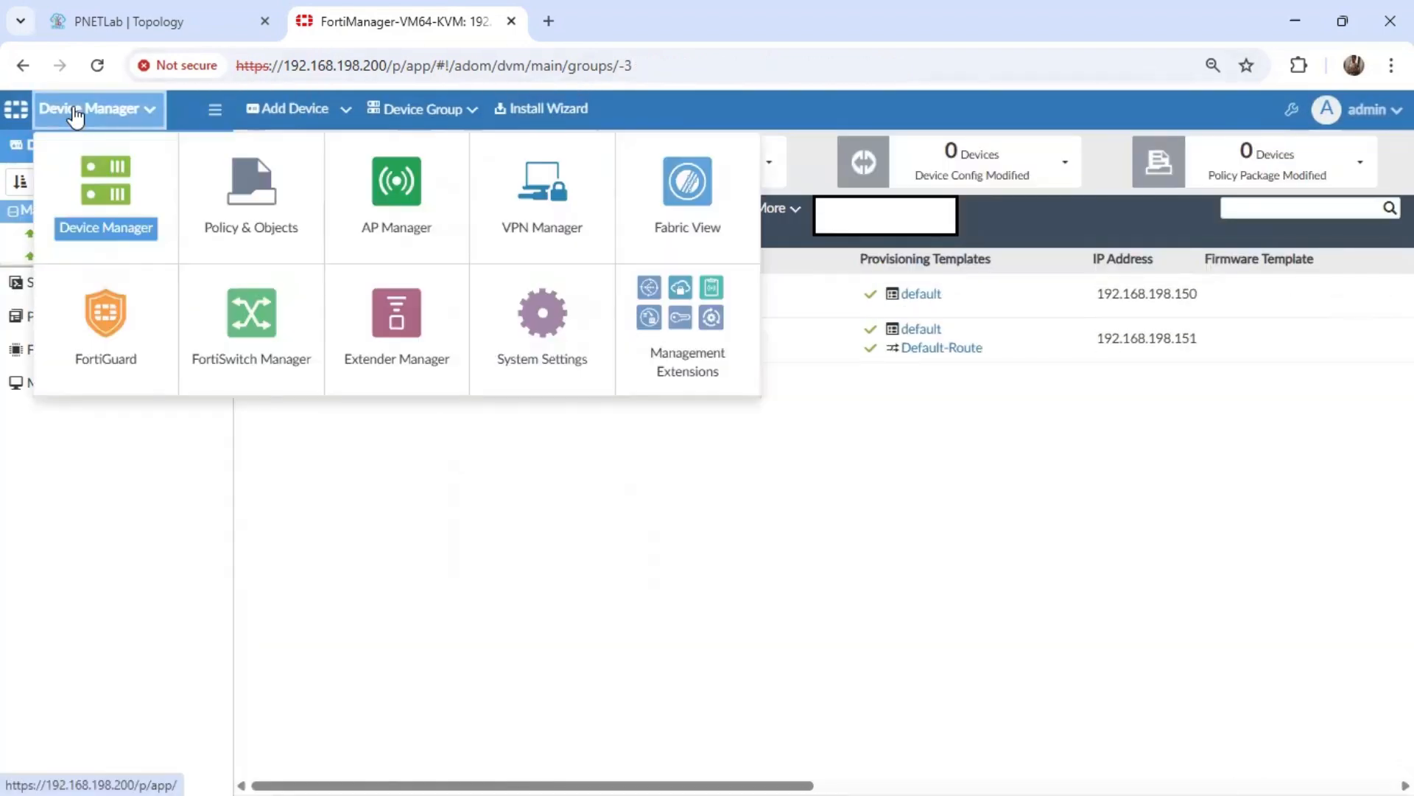
left_click(250, 193)
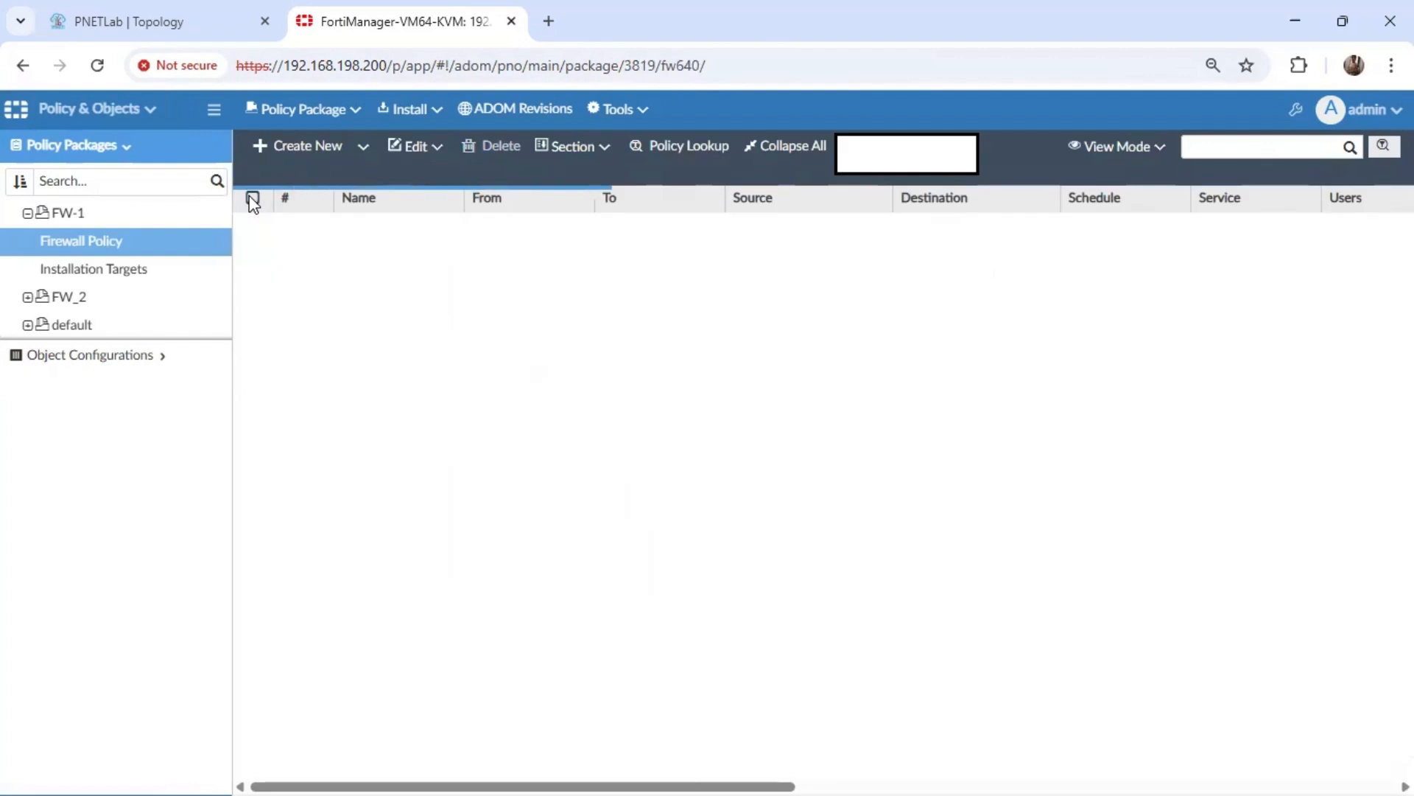
left_click(174, 33)
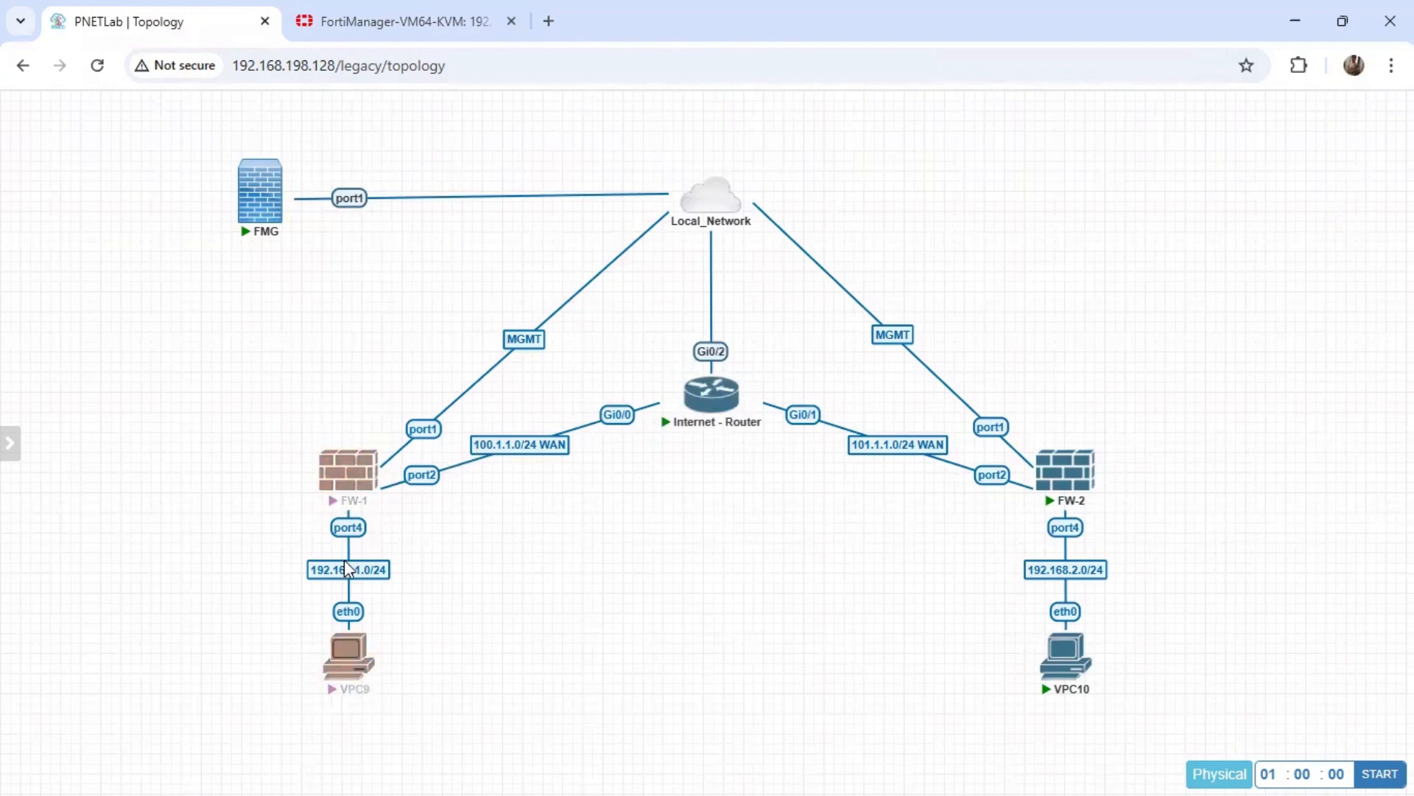
left_click(367, 23)
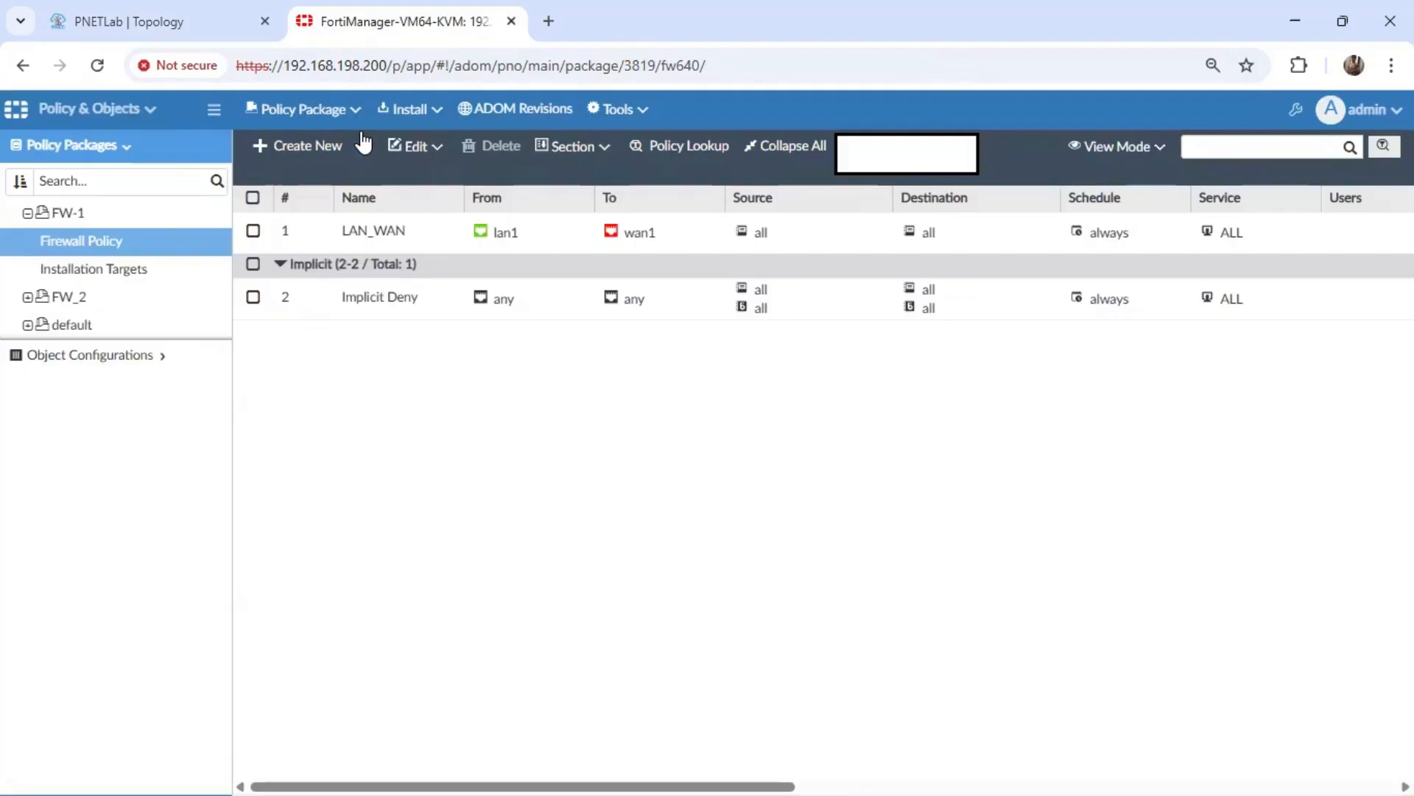
left_click(319, 154)
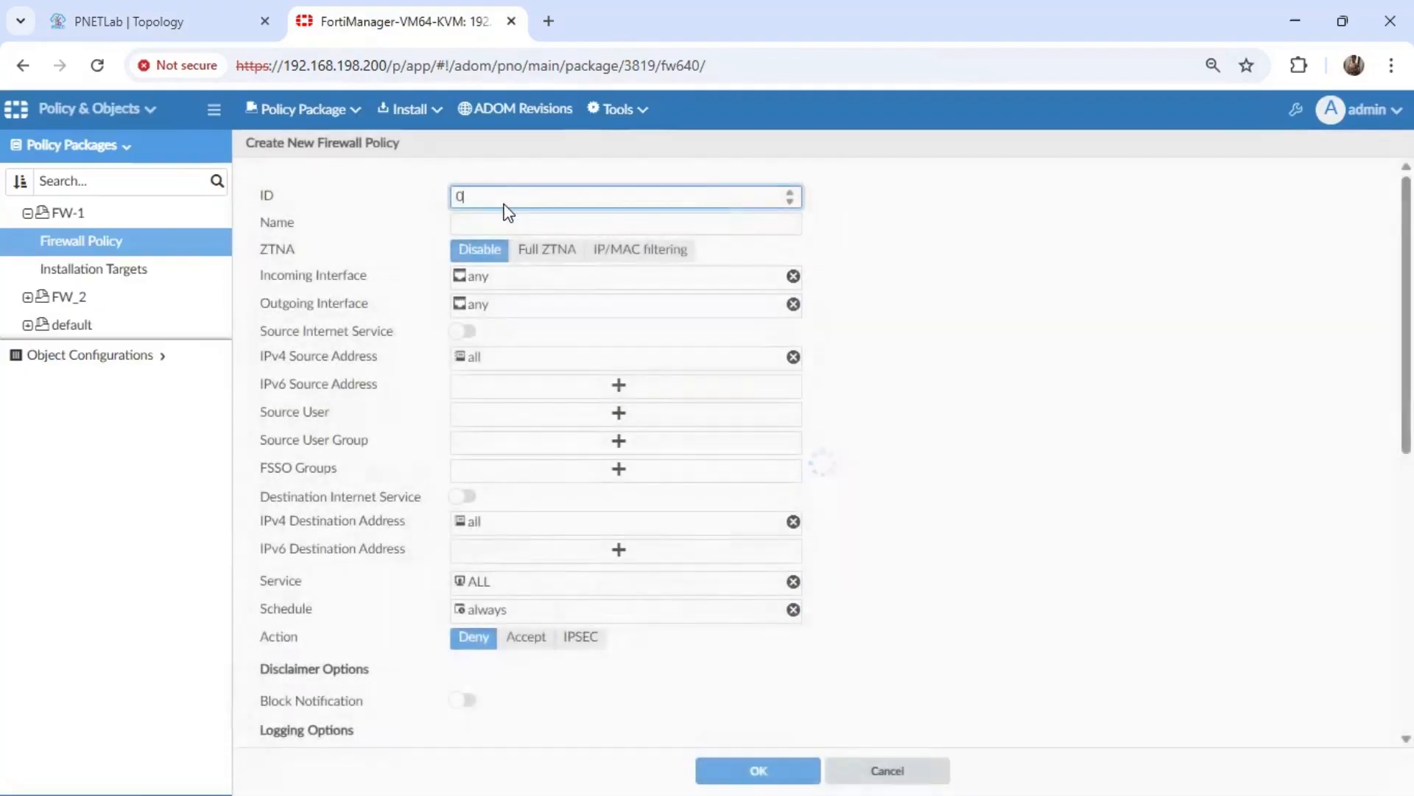
left_click(518, 221)
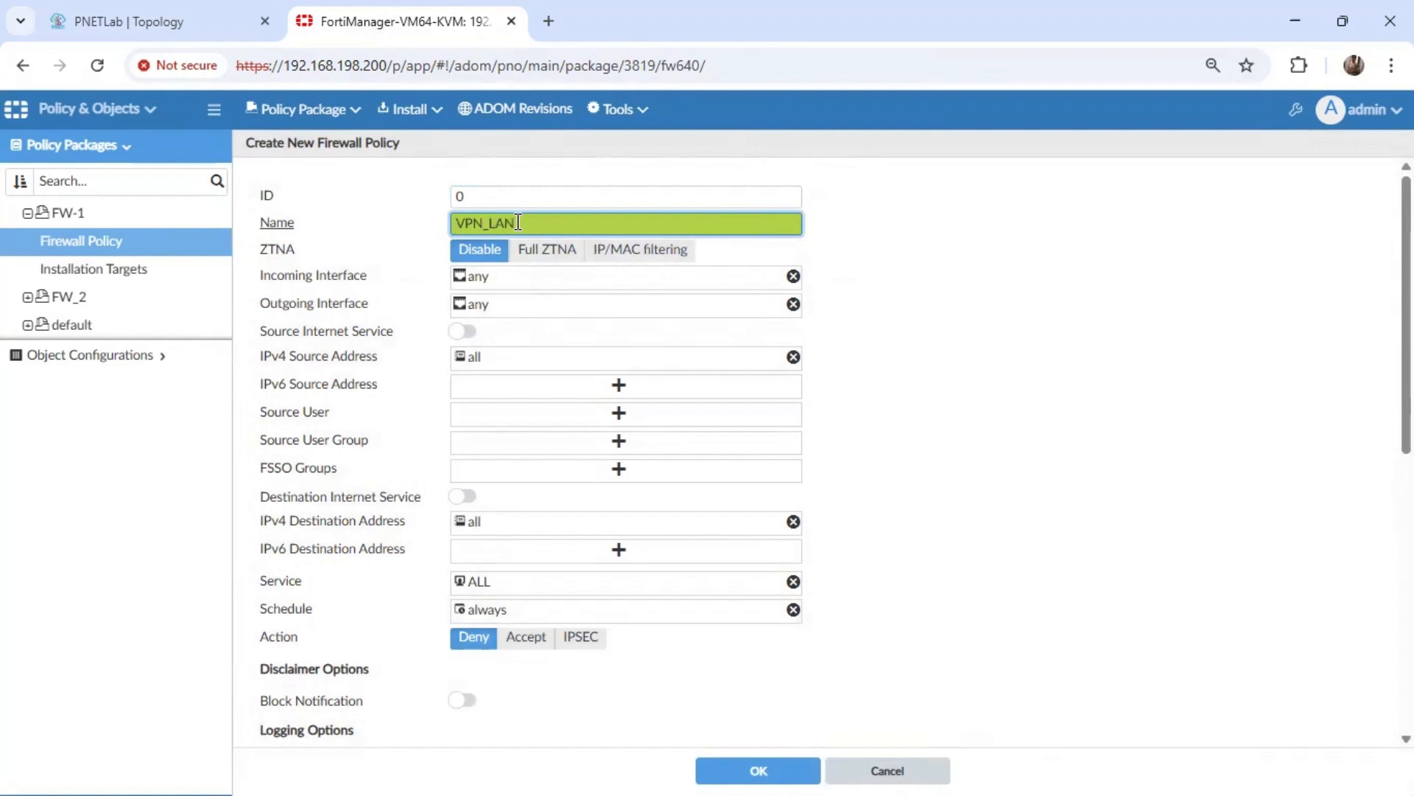
type("VPN_LAN")
Set the policy's incoming interfaces to lan1 and VPN_interface, checking the per-device mapping of VPN_interface.
left_click(506, 274)
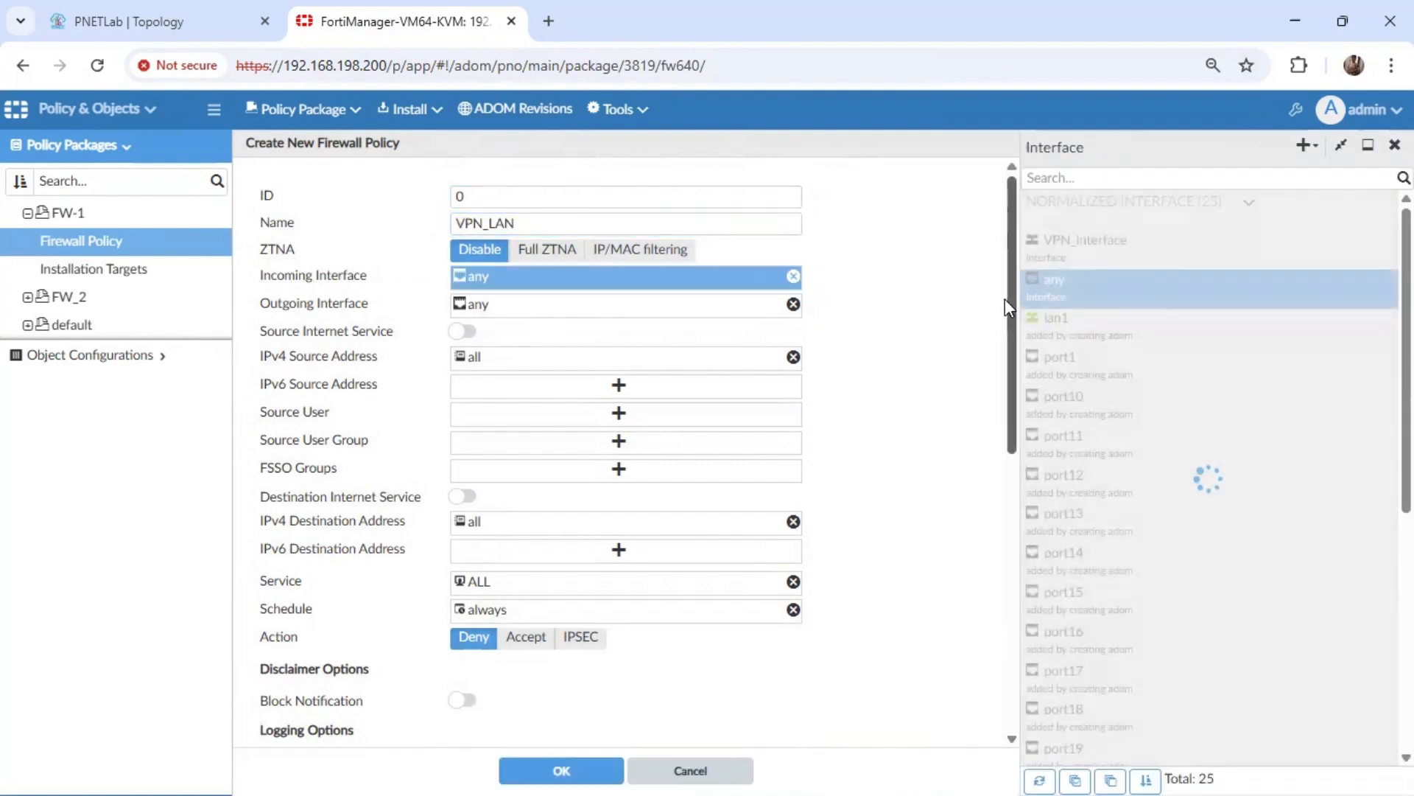
left_click(1068, 320)
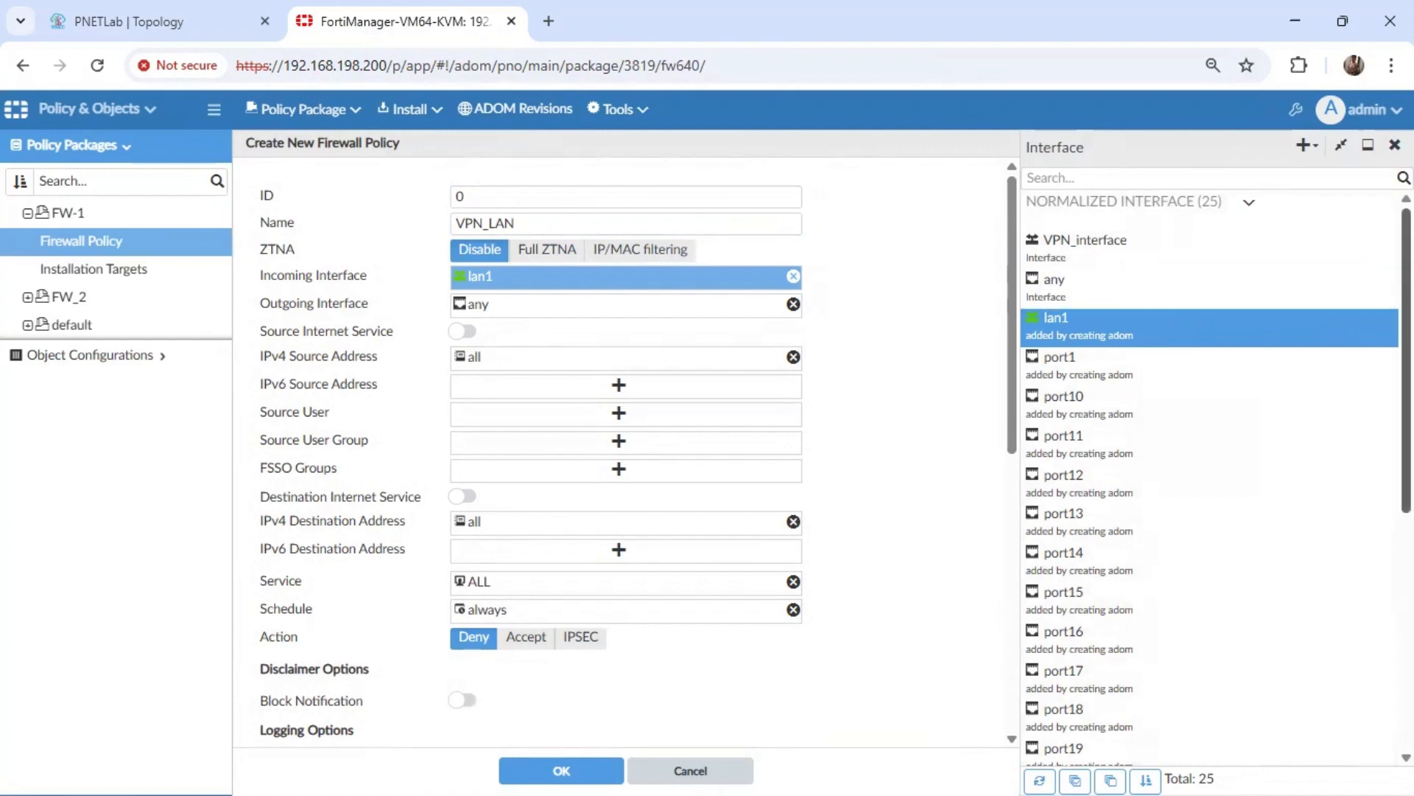
left_click(1379, 248)
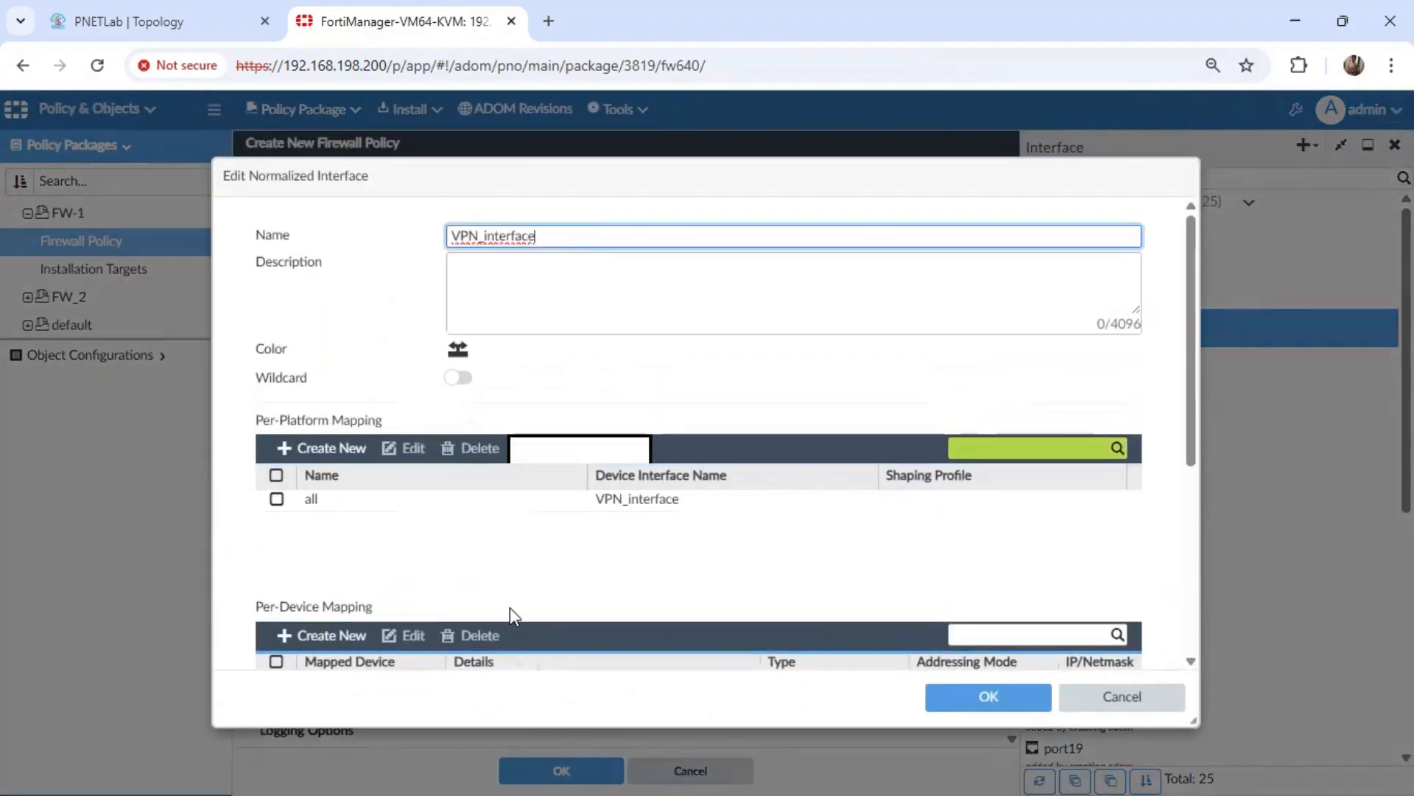
left_click_drag(1193, 409, 1194, 487)
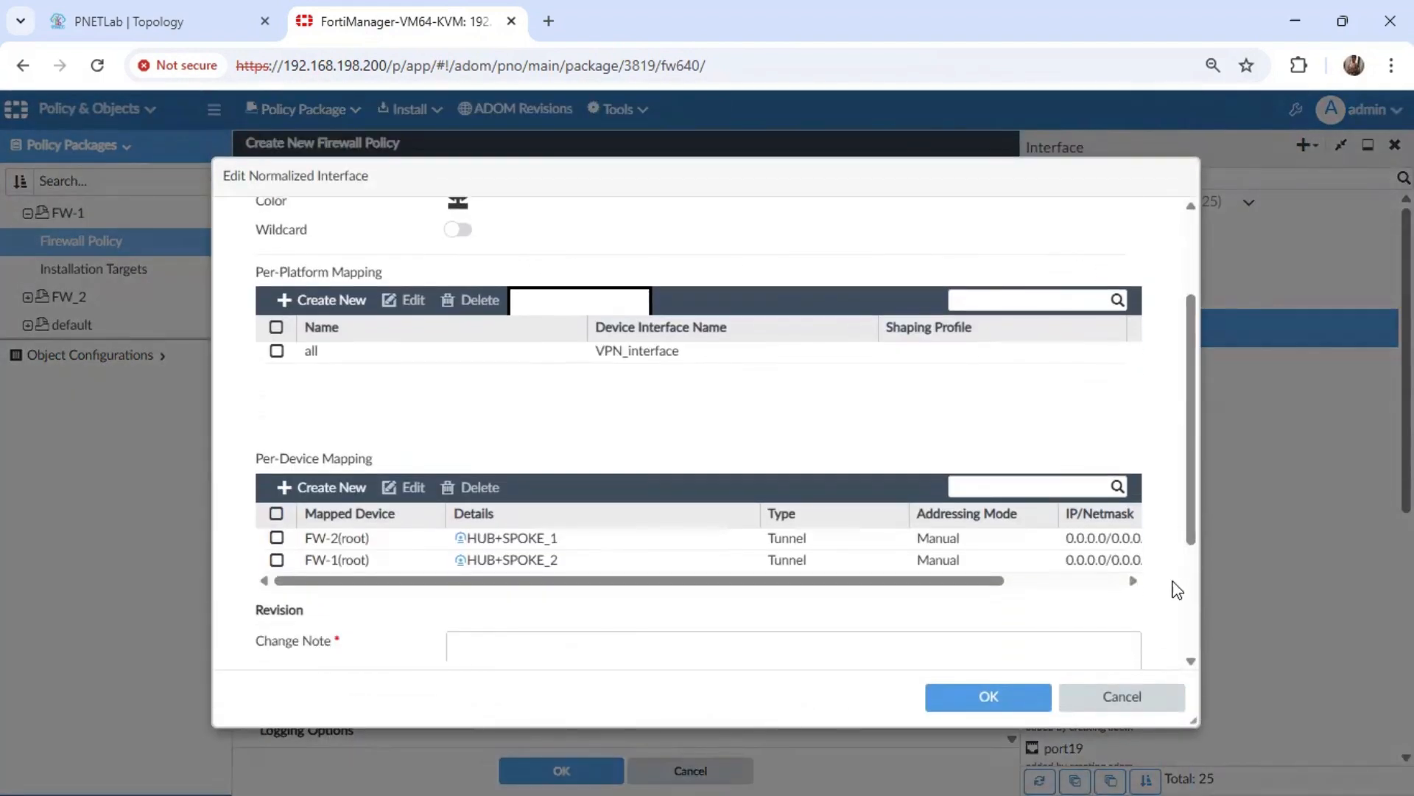
left_click(1134, 699)
left_click(1151, 237)
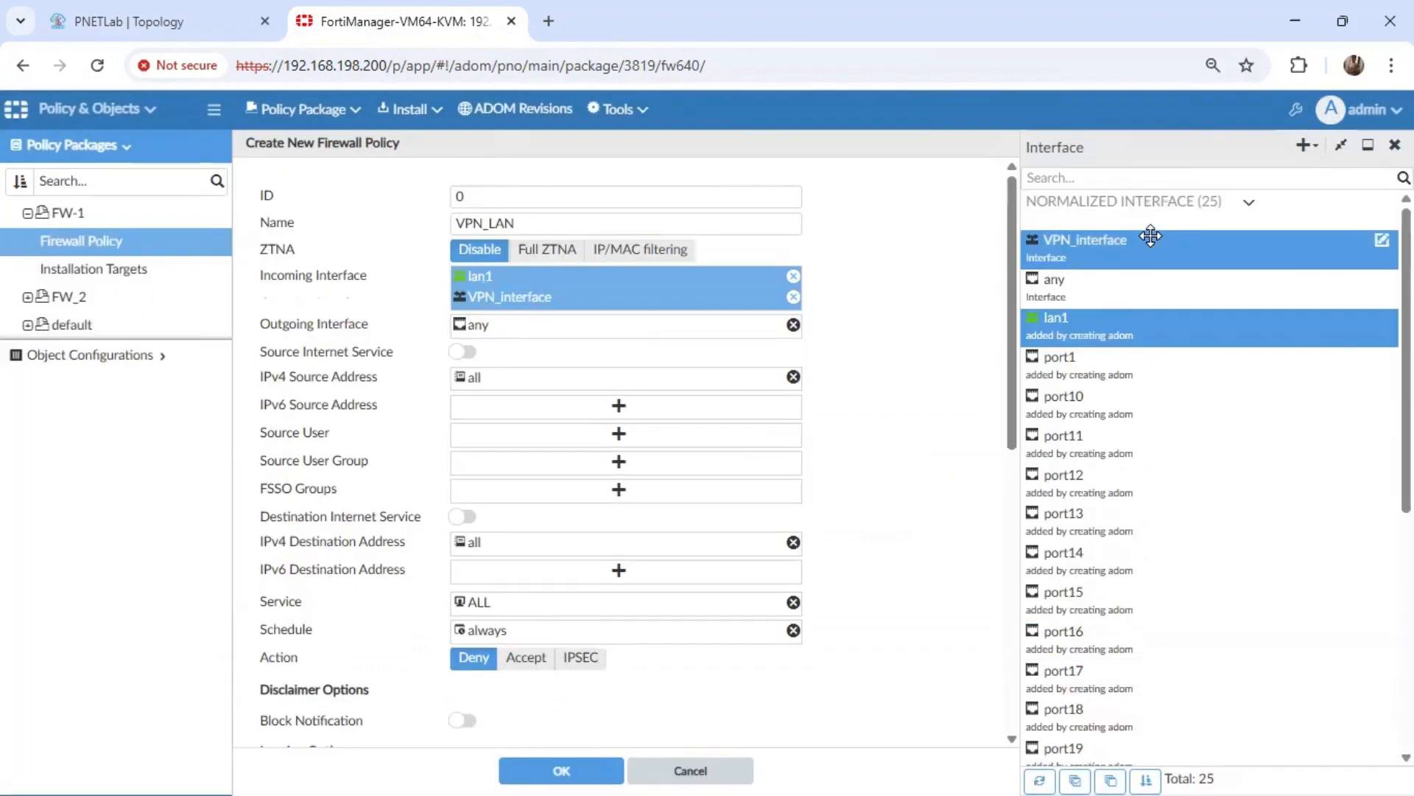
Set the policy's outgoing interfaces to VPN_interface and lan1.
left_click(586, 329)
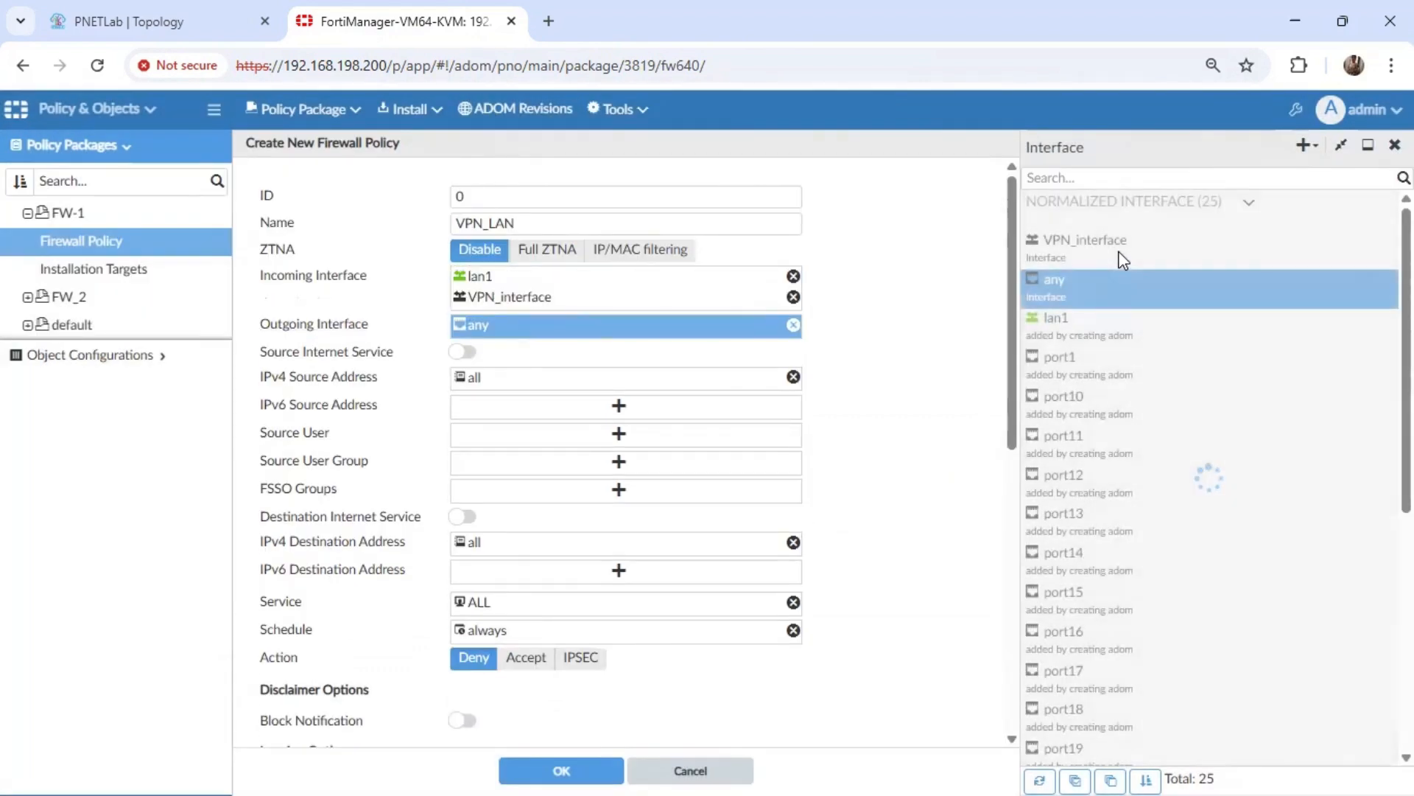
left_click(1119, 247)
left_click(1089, 322)
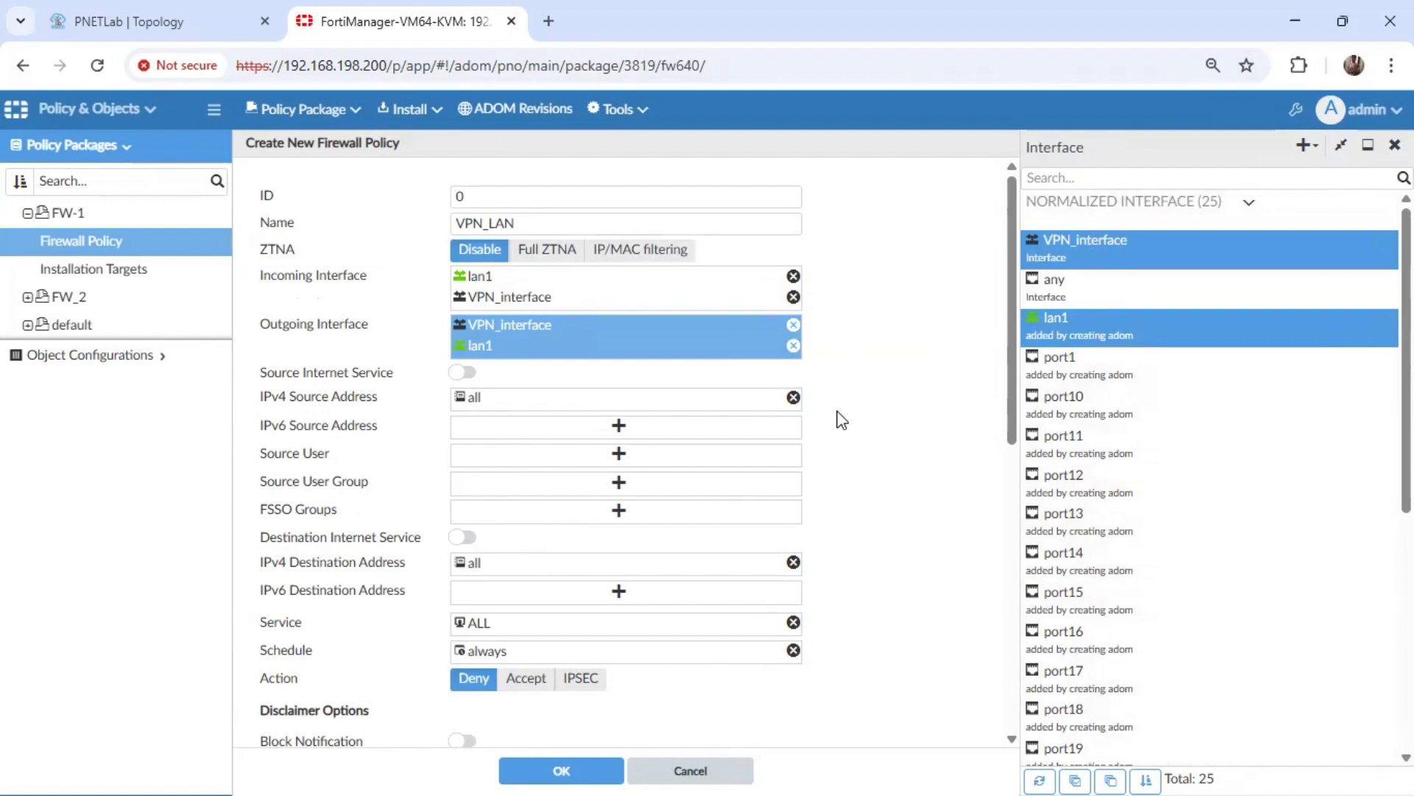
Try LAN_SUBNETS as both the IPv4 source and destination address of the policy, and clear both fields again.
left_click(486, 403)
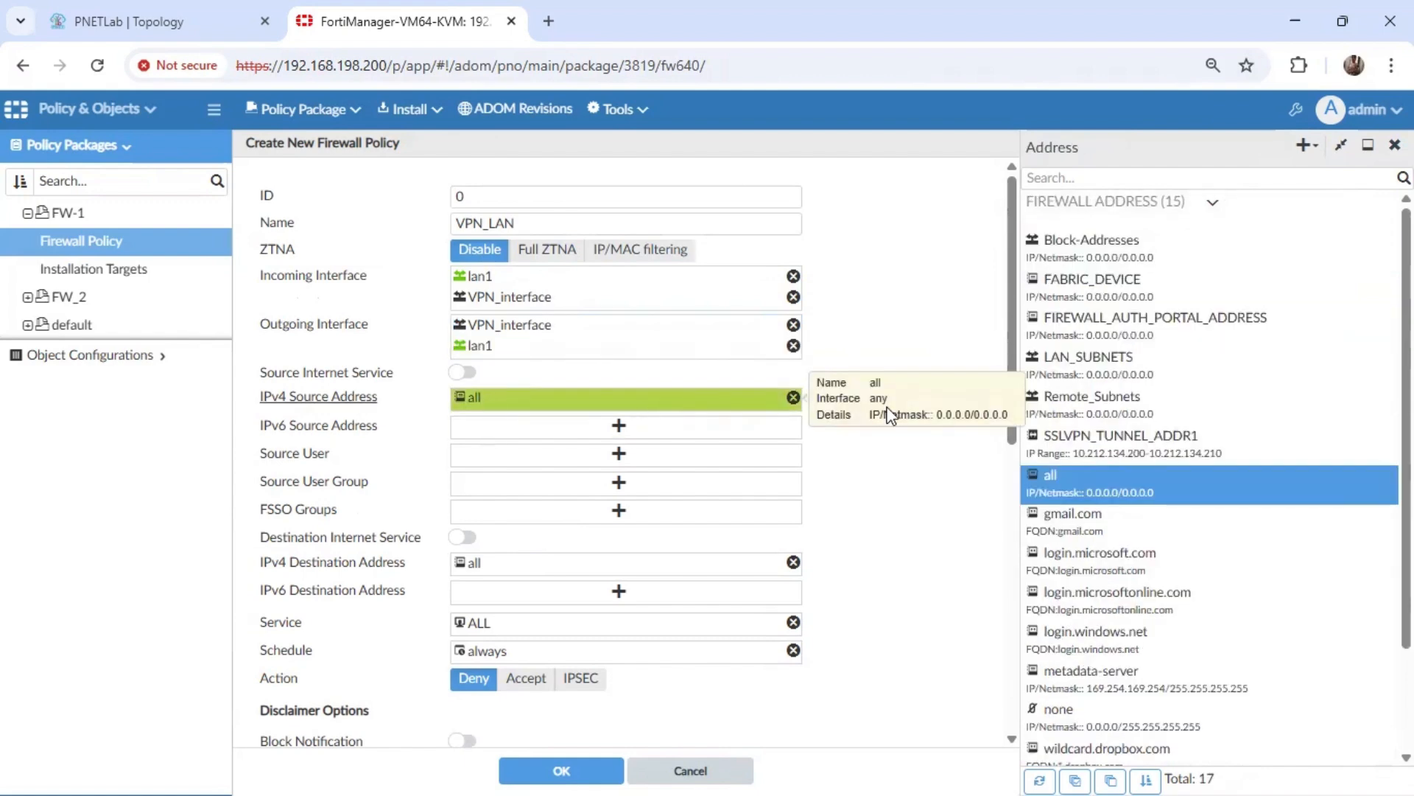
left_click(1088, 357)
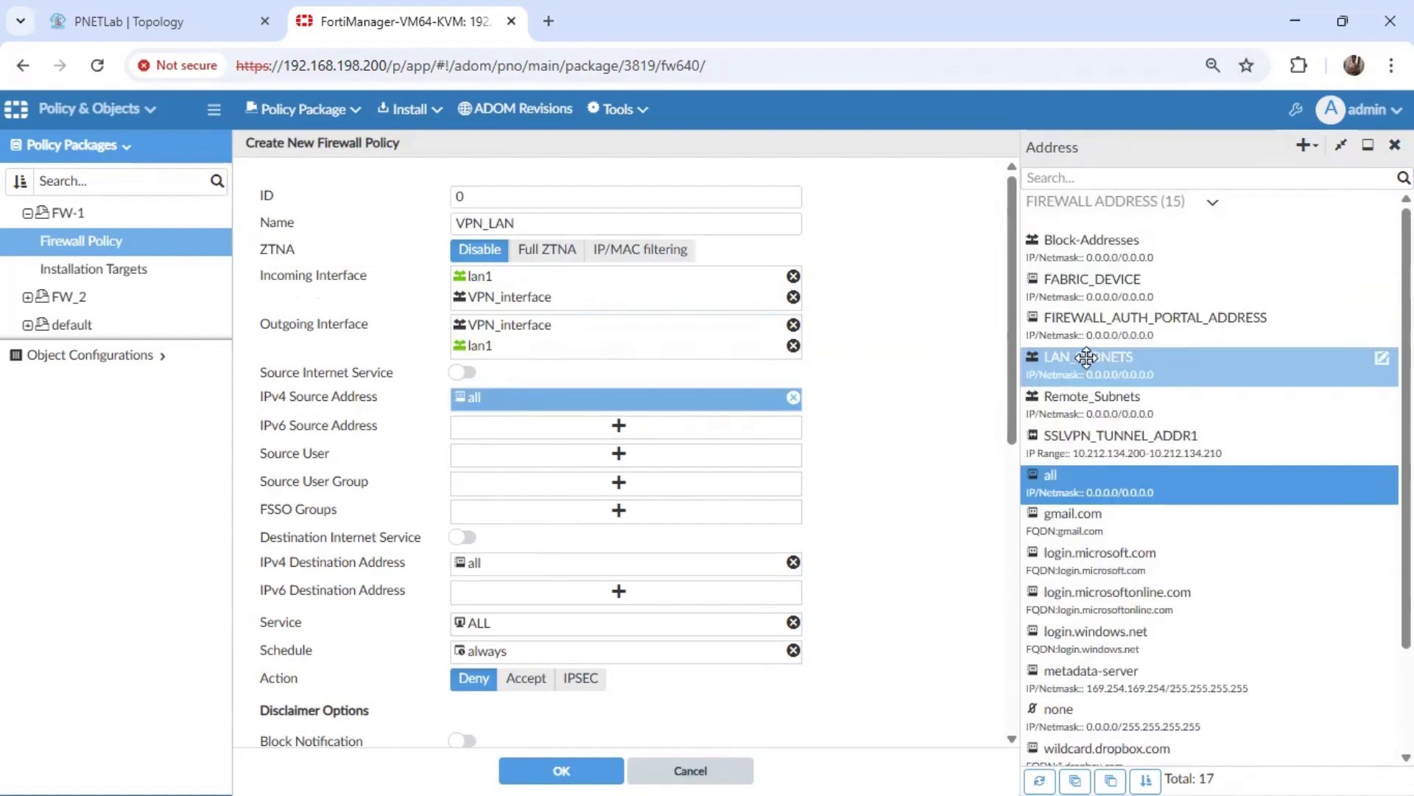
left_click(520, 565)
left_click(1068, 356)
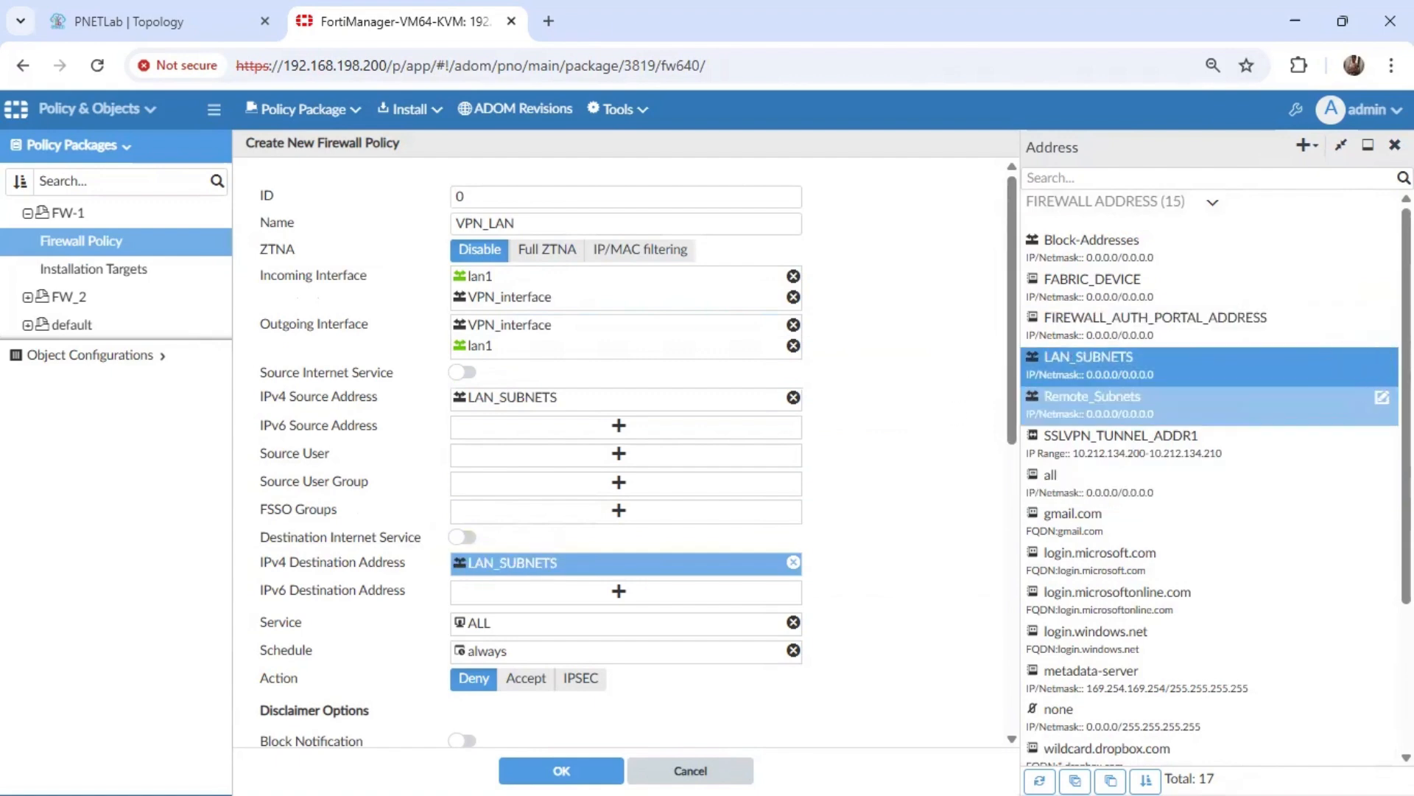
scroll(1208, 405, "down", 1)
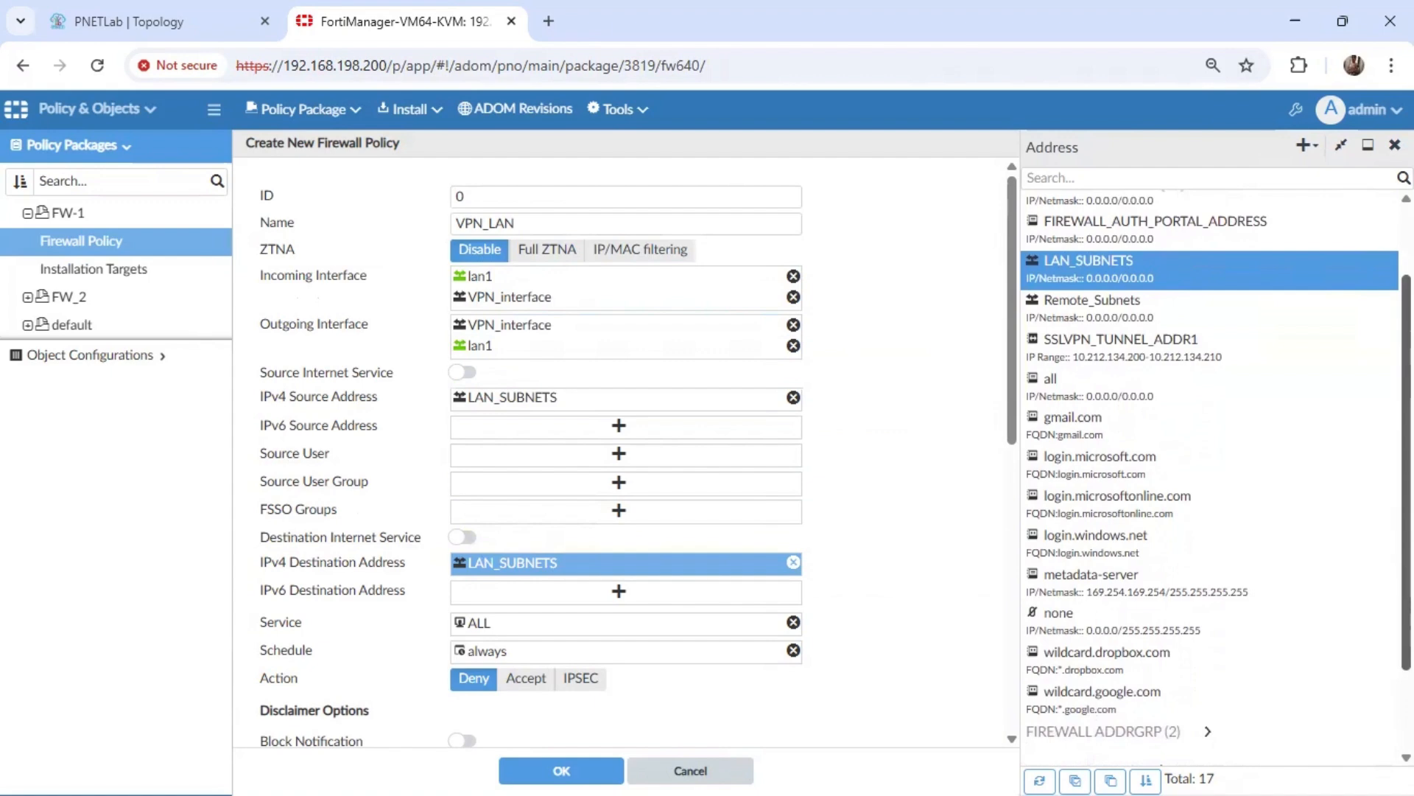
scroll(1357, 305, "up", 1)
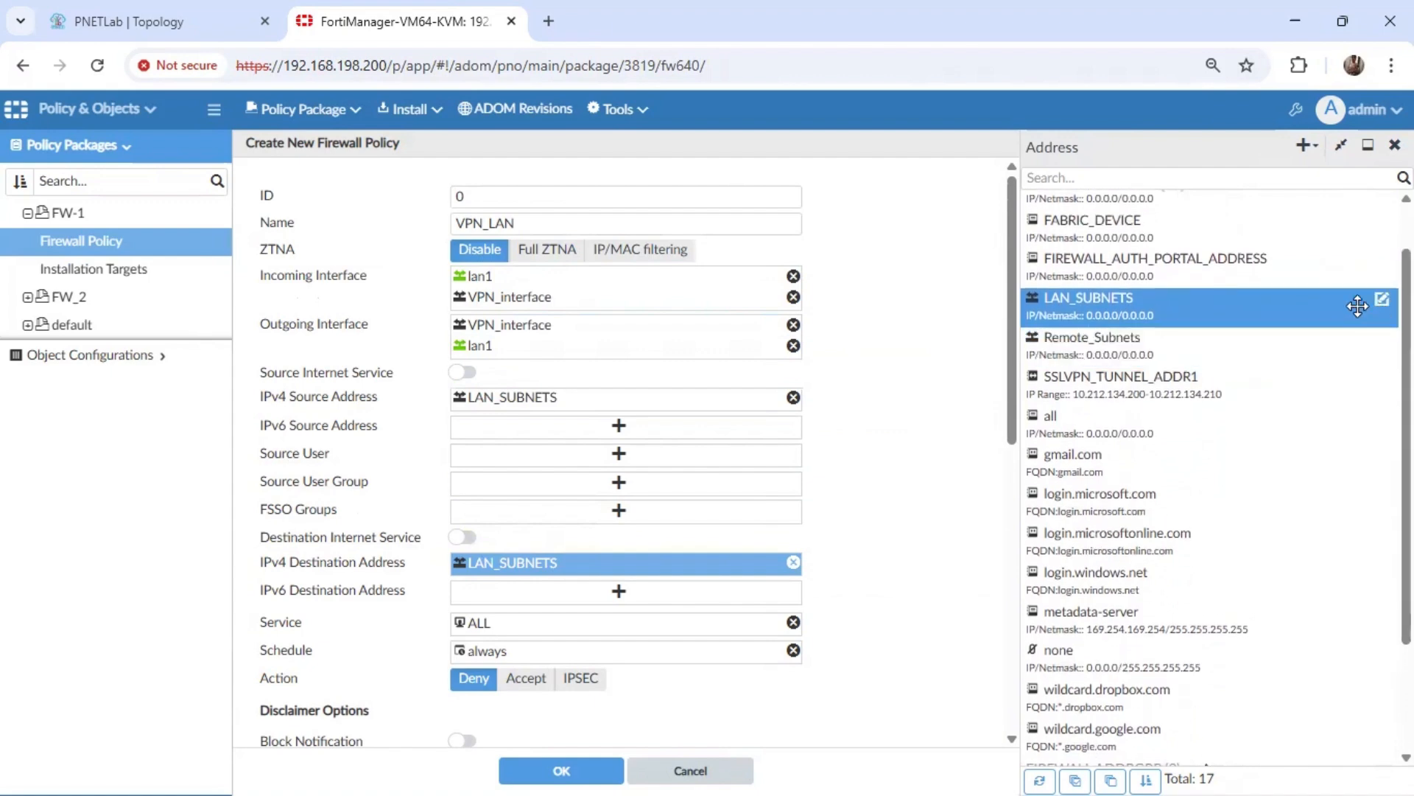
left_click(793, 562)
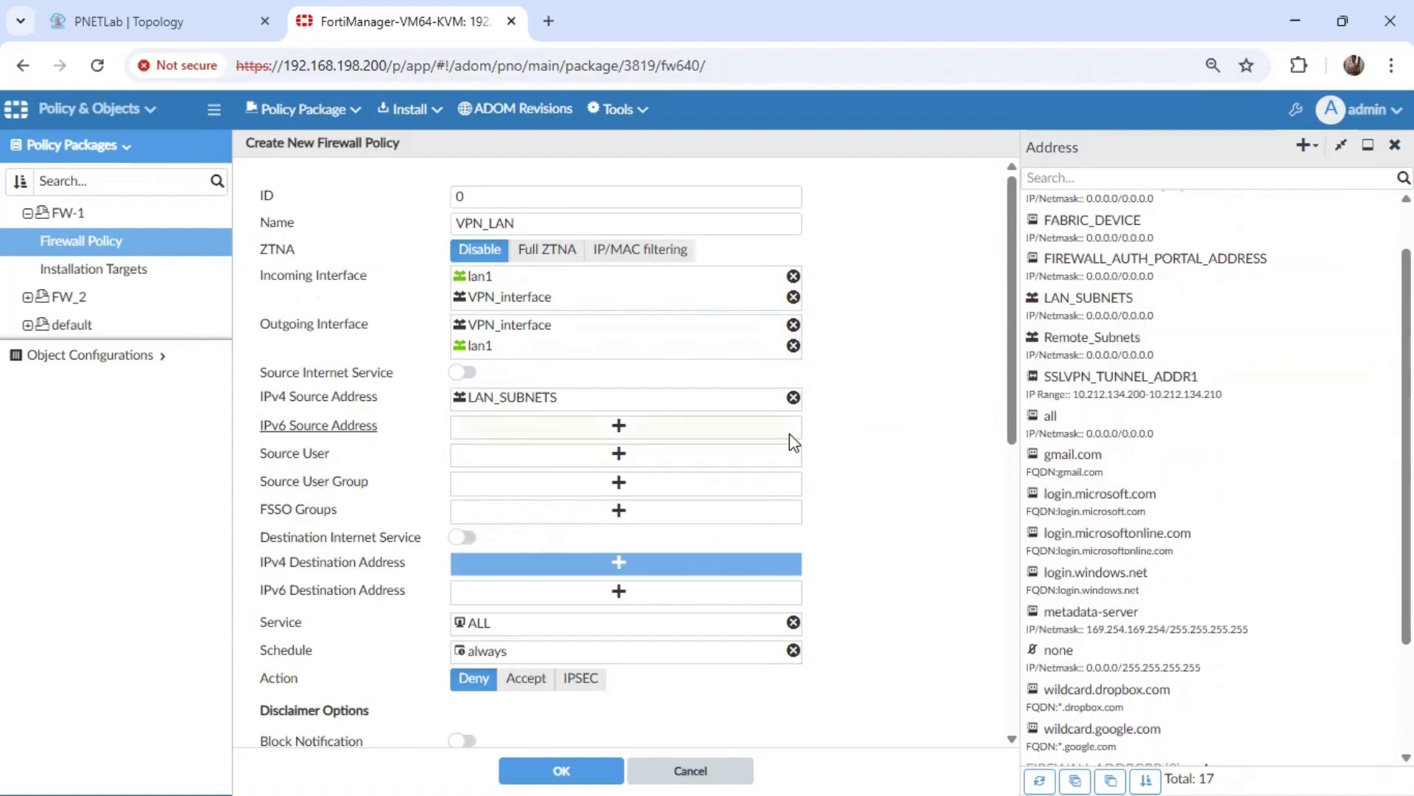
left_click(793, 398)
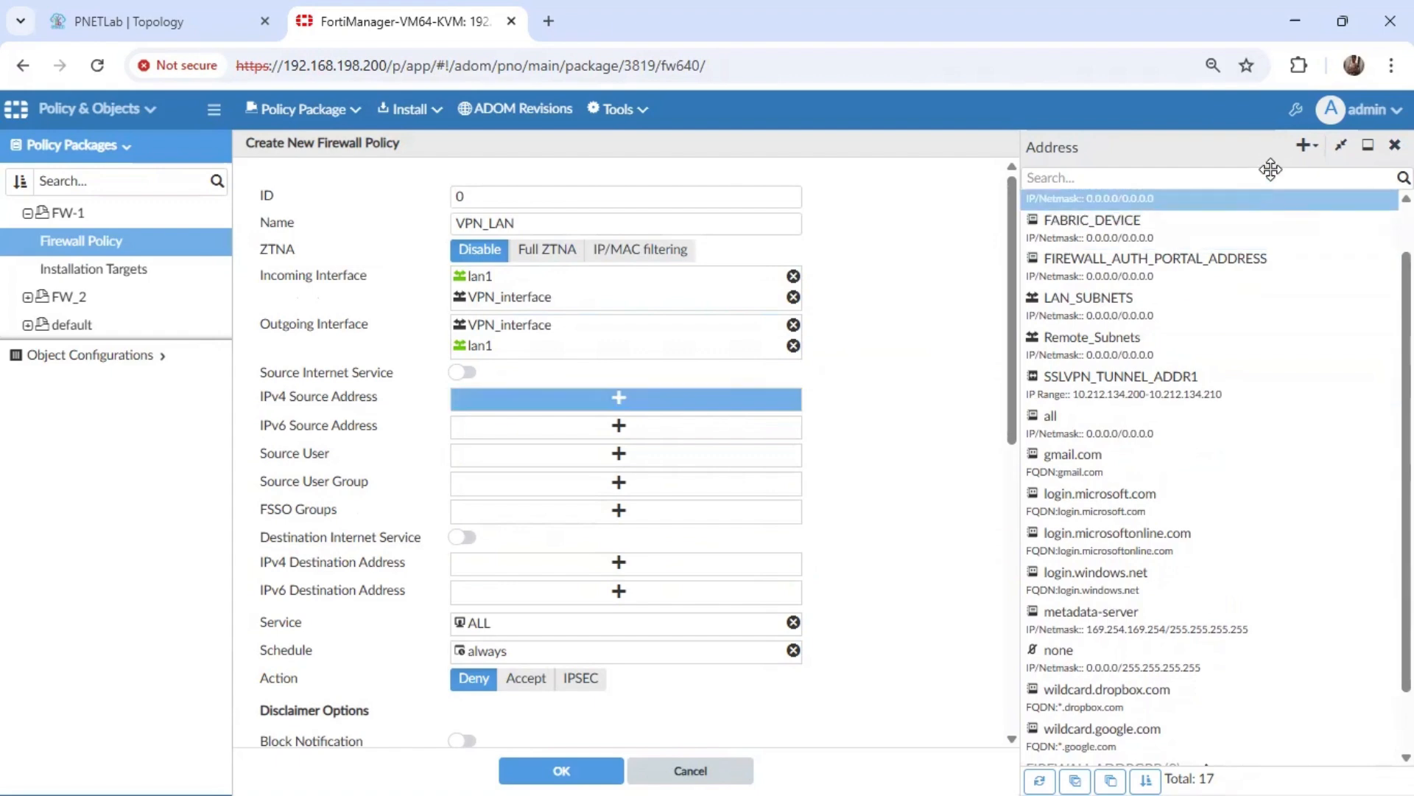
Create a subnet address FW-1_LAN_subnet with 192.168.1.0/24 and a change note, as the policy's IPv4 source address.
left_click(1304, 146)
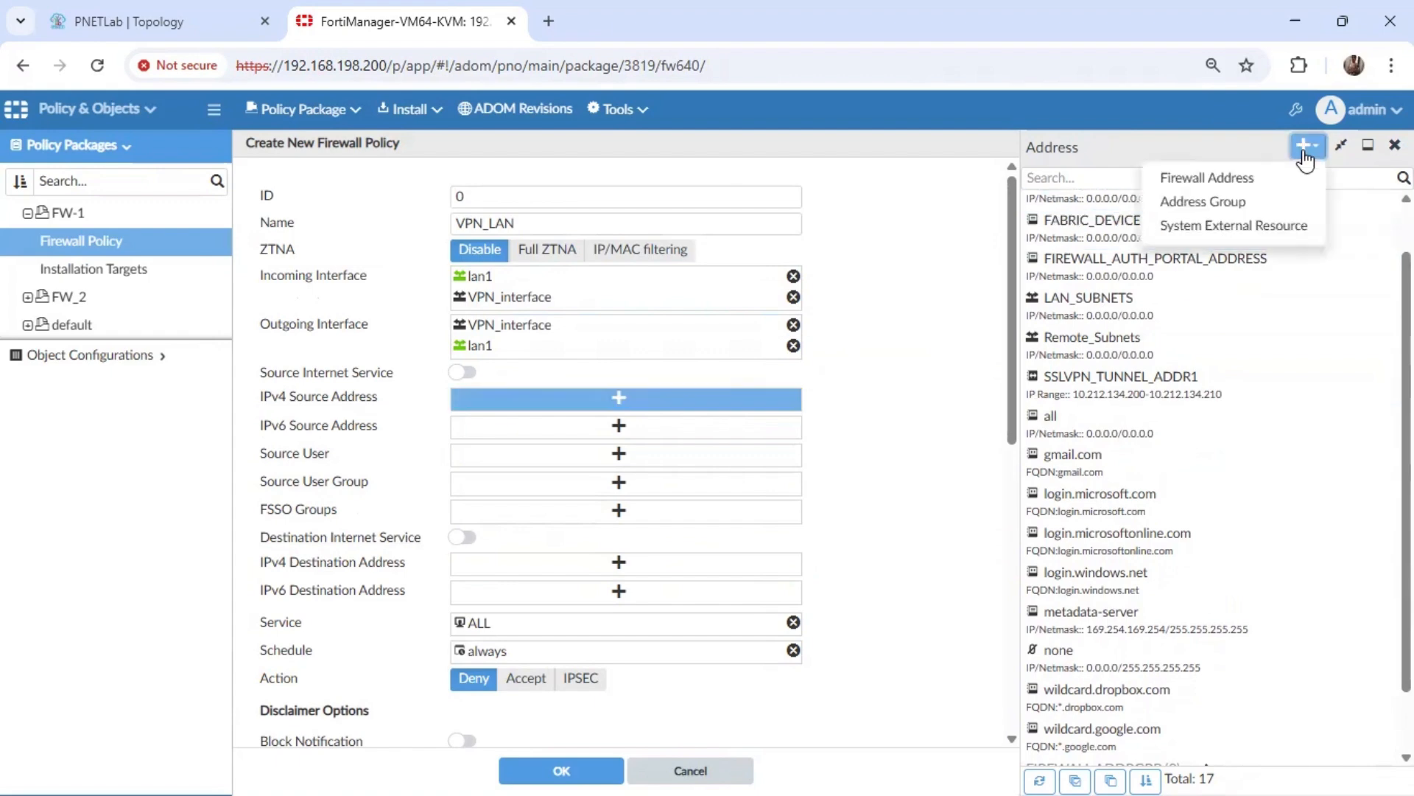
left_click(1226, 178)
left_click(512, 241)
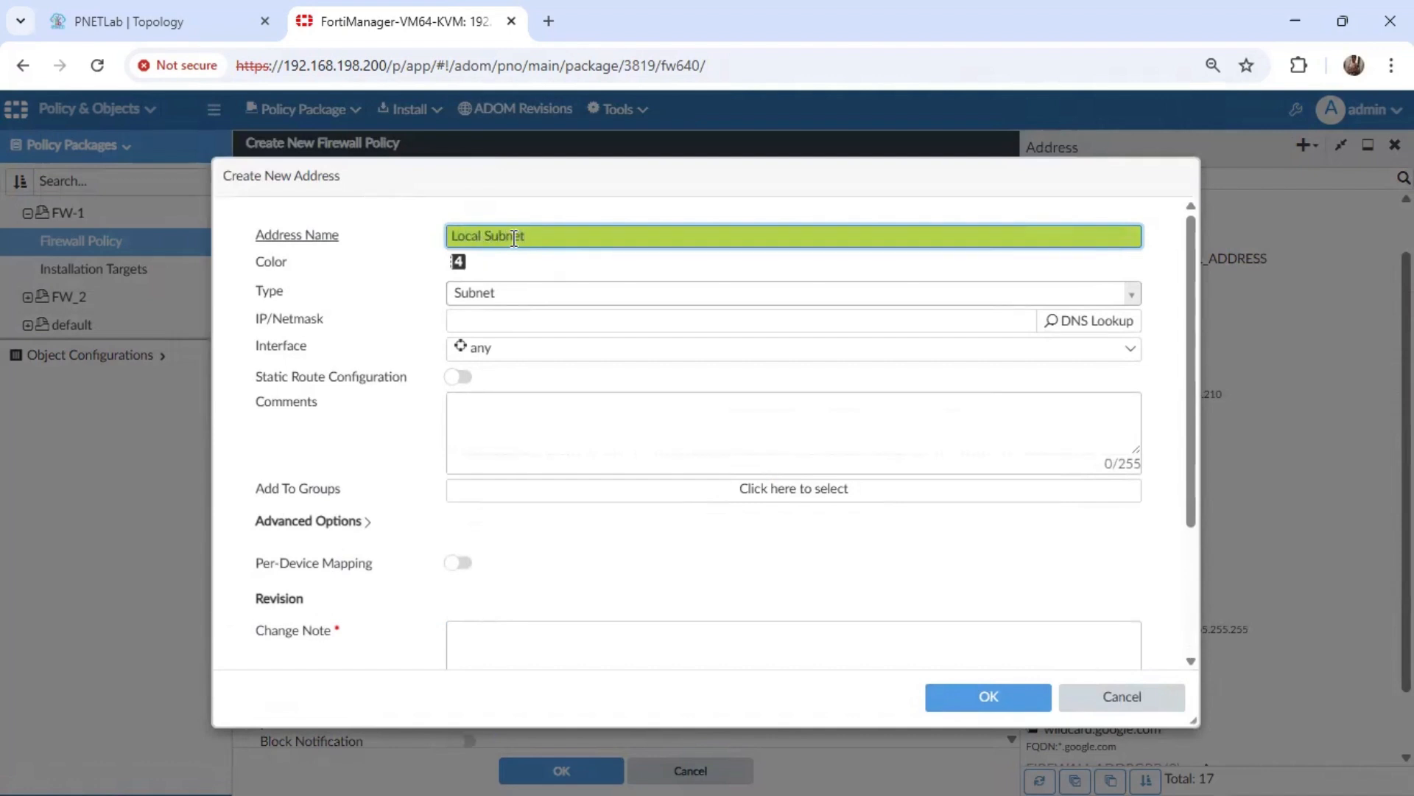
key("BackSpace")
key("BackSpace")
key("BackSpace")
key("BackSpace")
key("BackSpace")
key("BackSpace")
key("BackSpace")
key("BackSpace")
key("BackSpace")
left_click(495, 319)
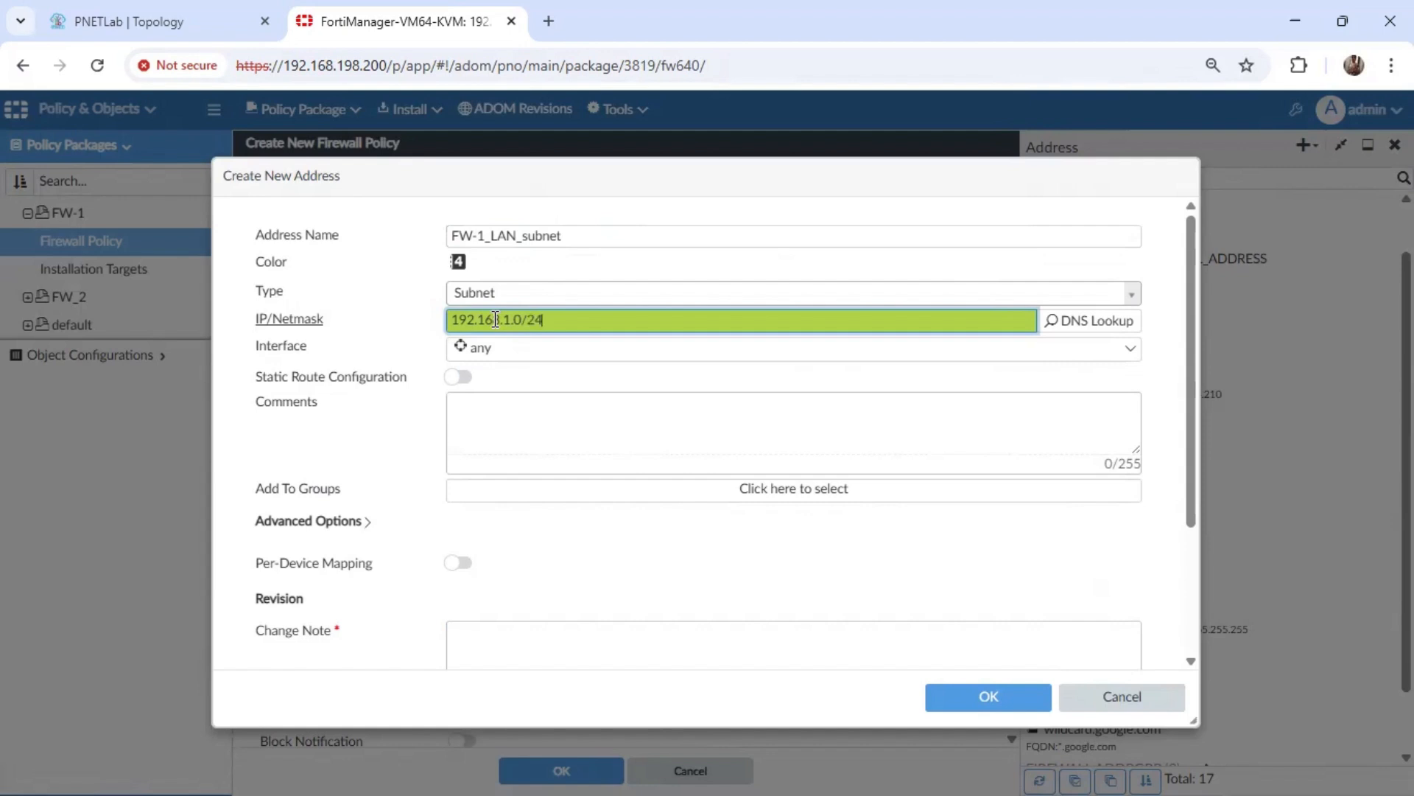
left_click(362, 433)
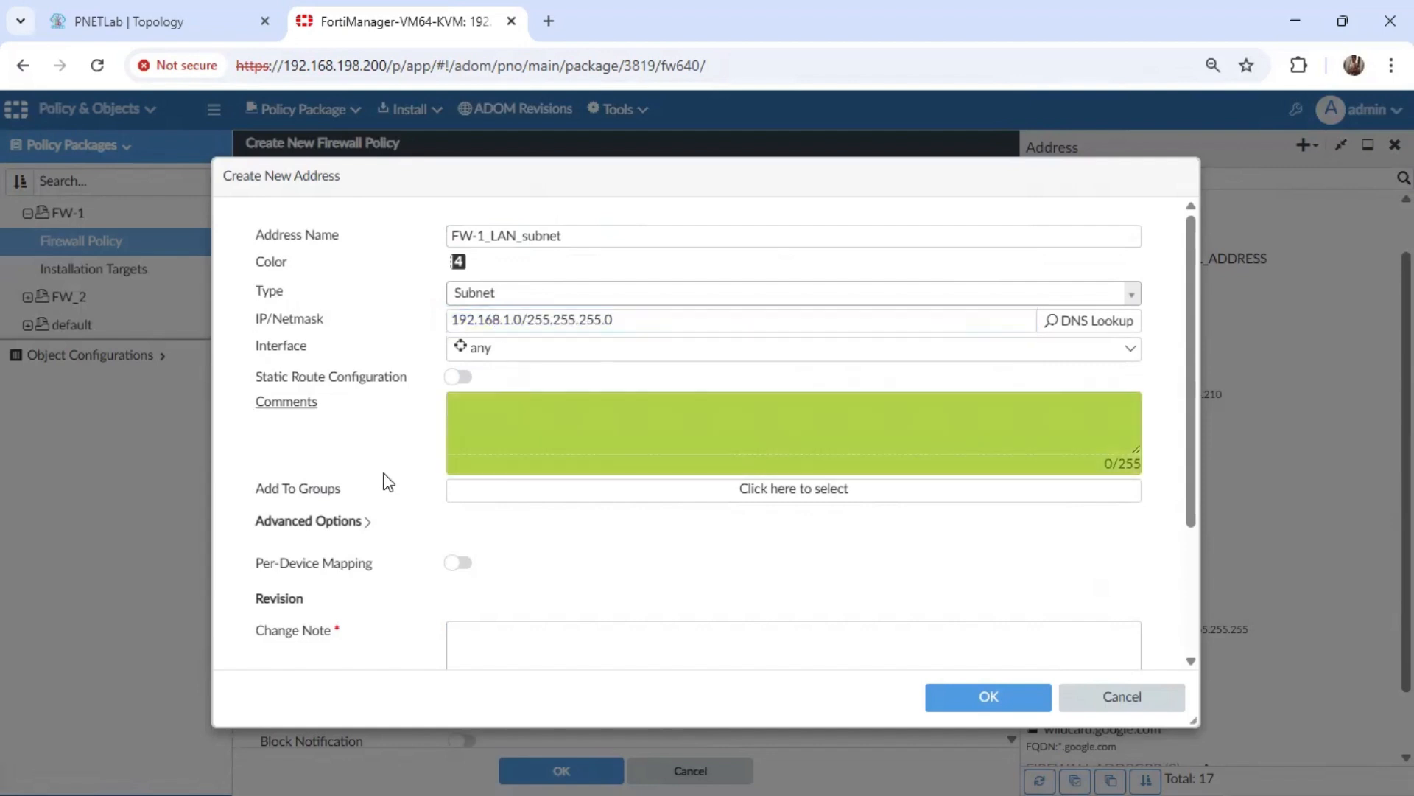
left_click(507, 623)
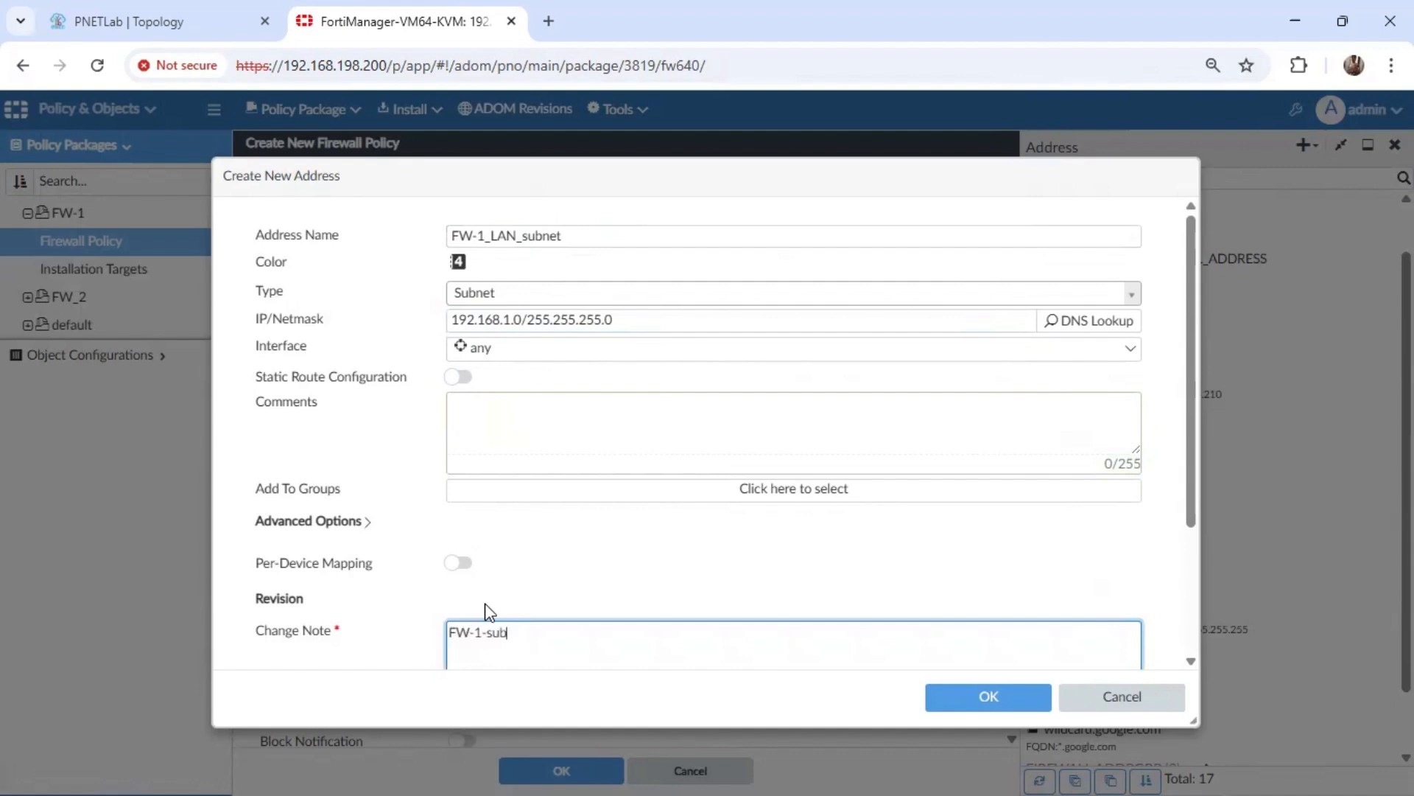
left_click(996, 704)
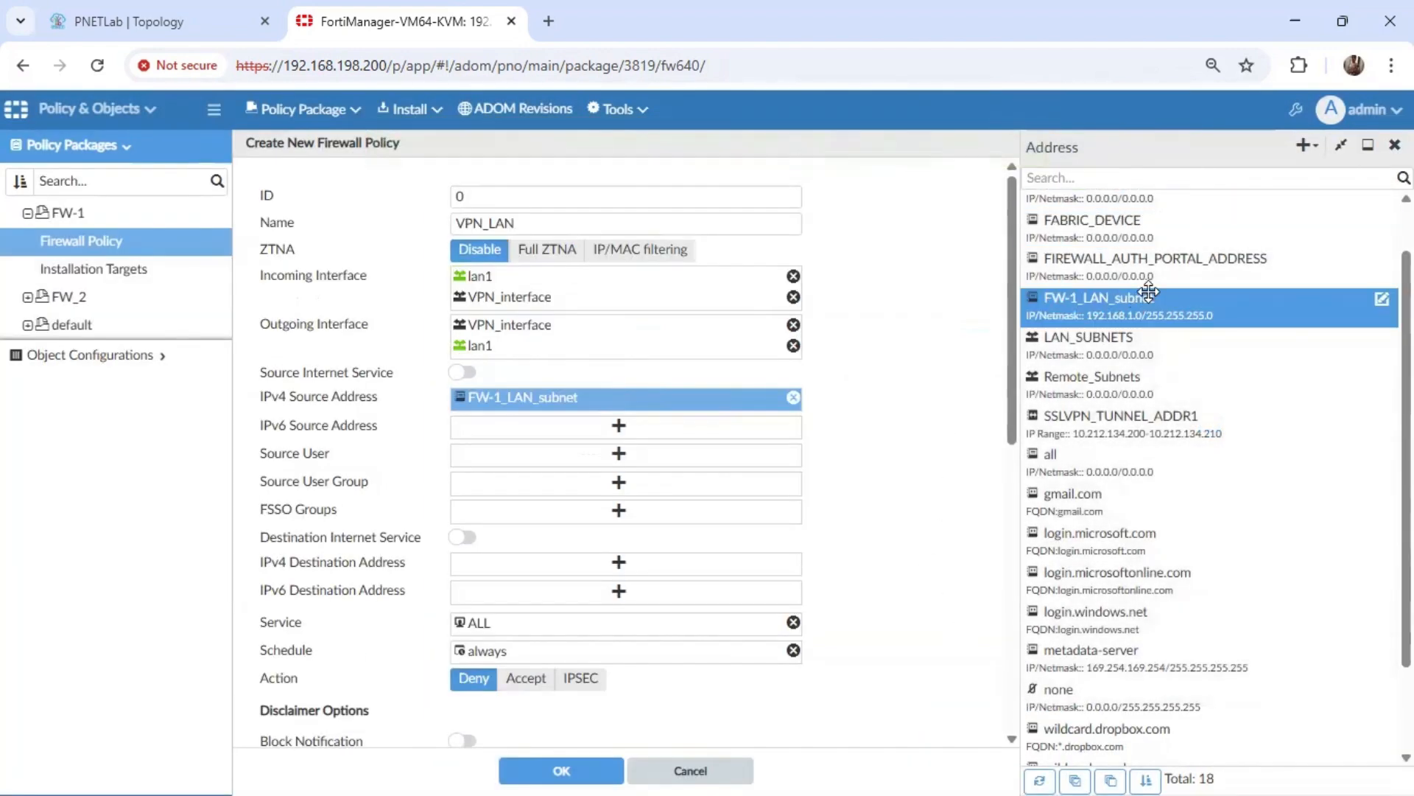
Create a second source subnet address FW-2-LAN_subnet with 192.168.2.0/24 and a change note.
left_click(1305, 145)
left_click(1197, 177)
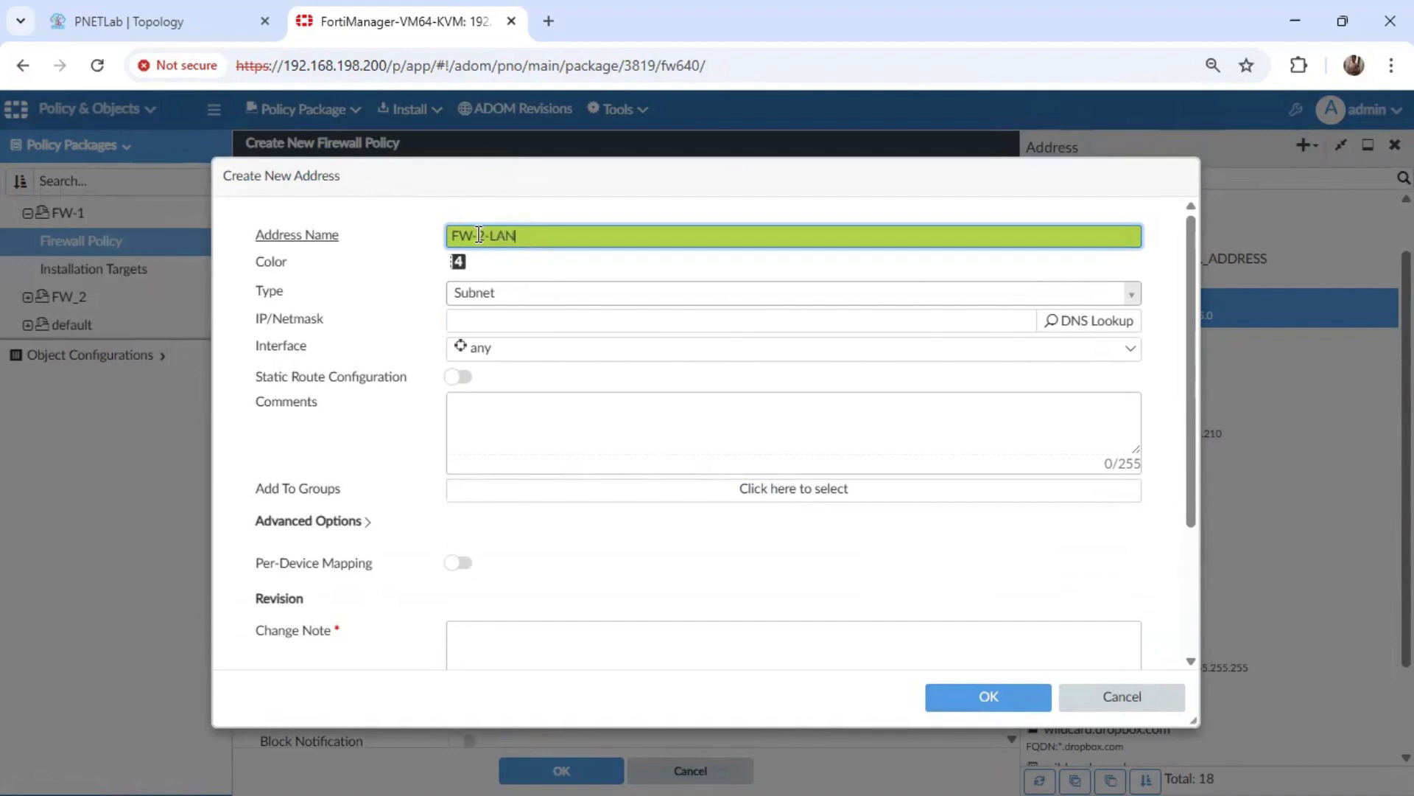
type("FW-2-LAN_subnet")
left_click(512, 318)
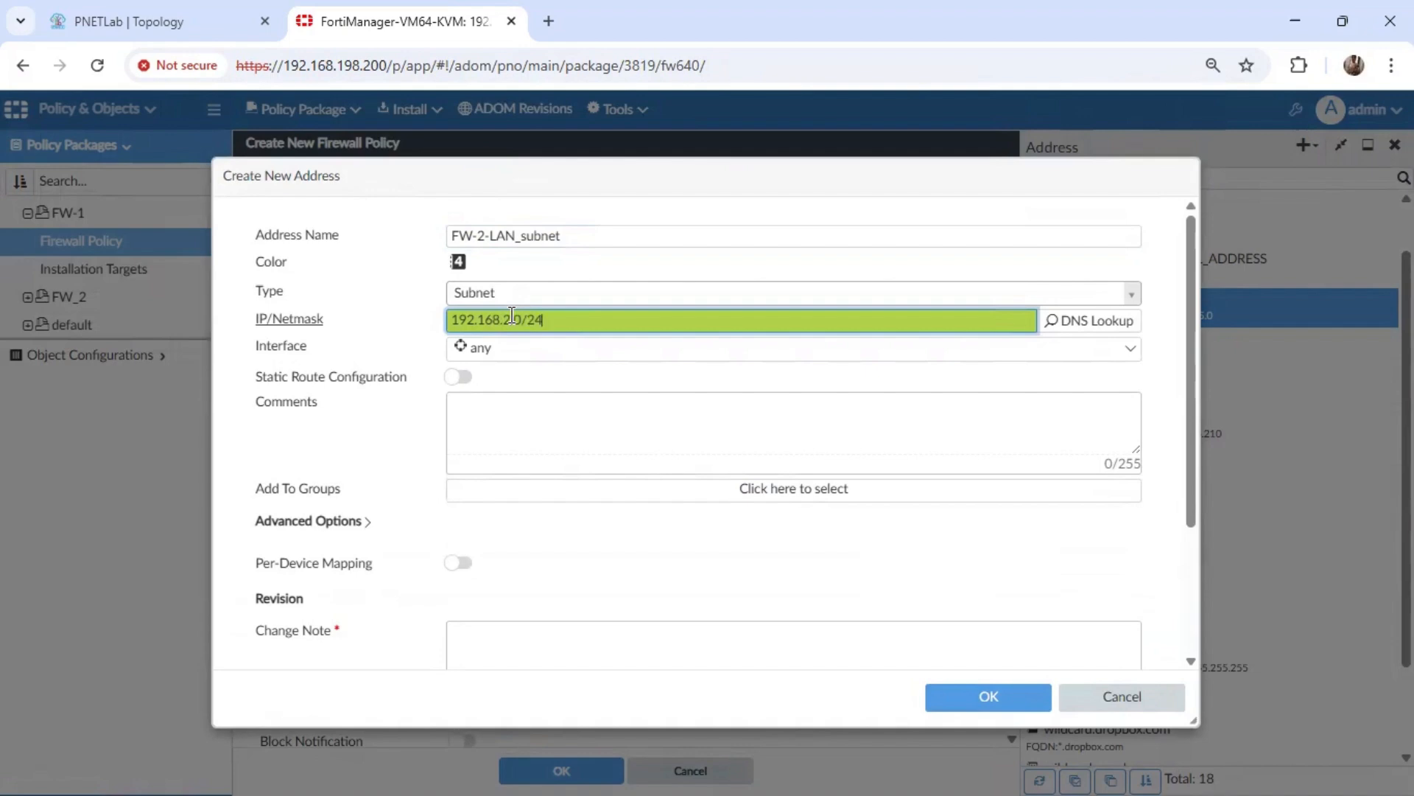
left_click(523, 648)
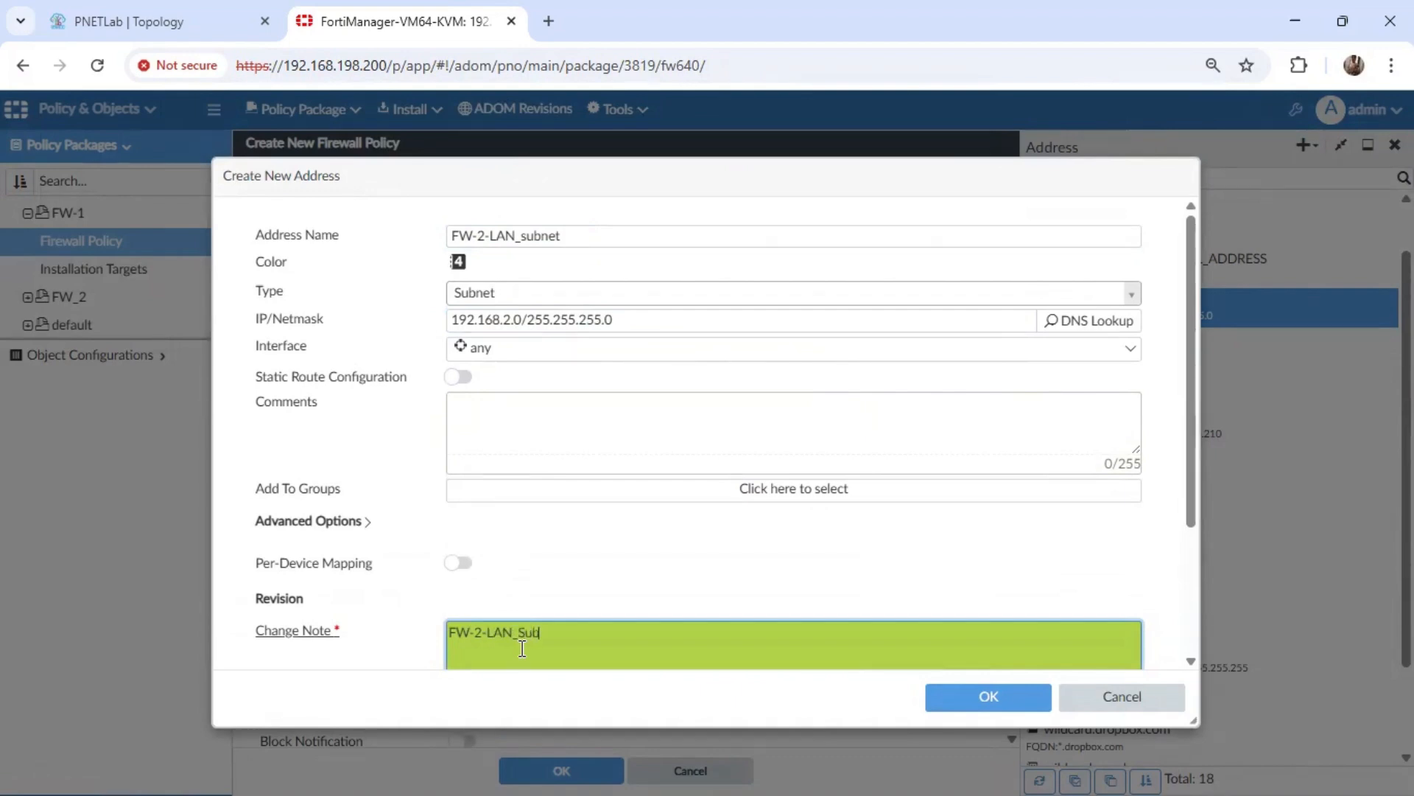
left_click(1013, 701)
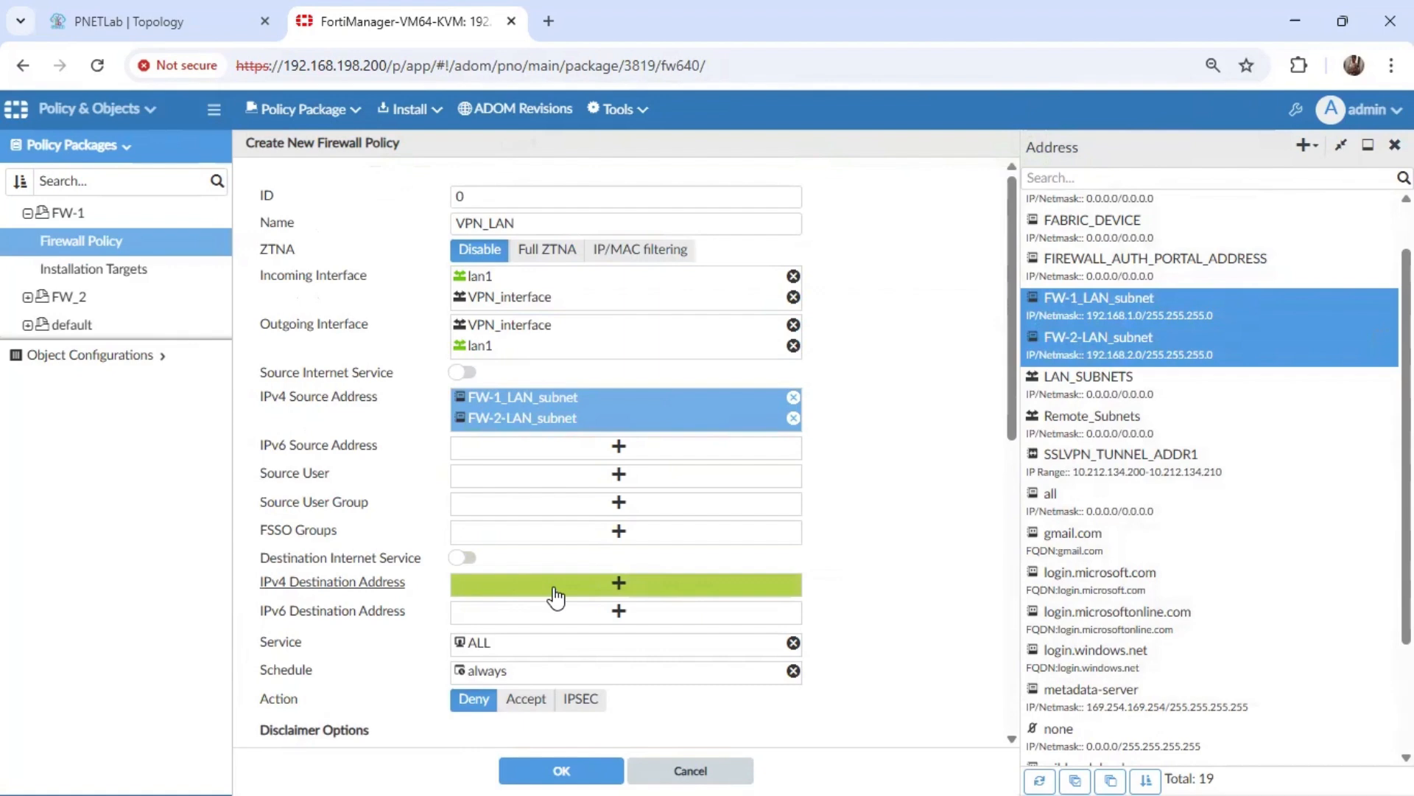
Set the policy's IPv4 destination addresses to FW-1_LAN_subnet and FW-2-LAN_subnet.
left_click(615, 586)
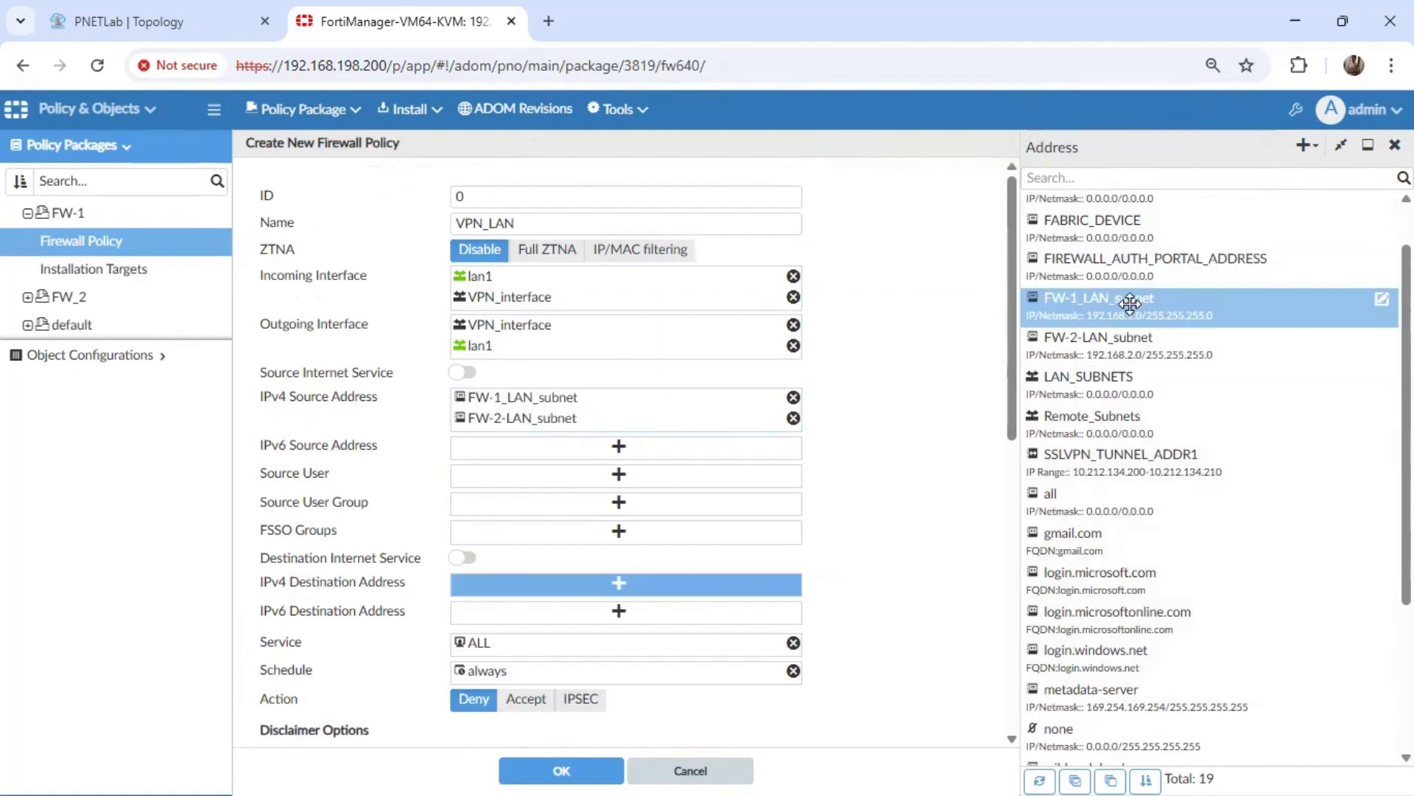
left_click(1098, 303)
left_click(1094, 343)
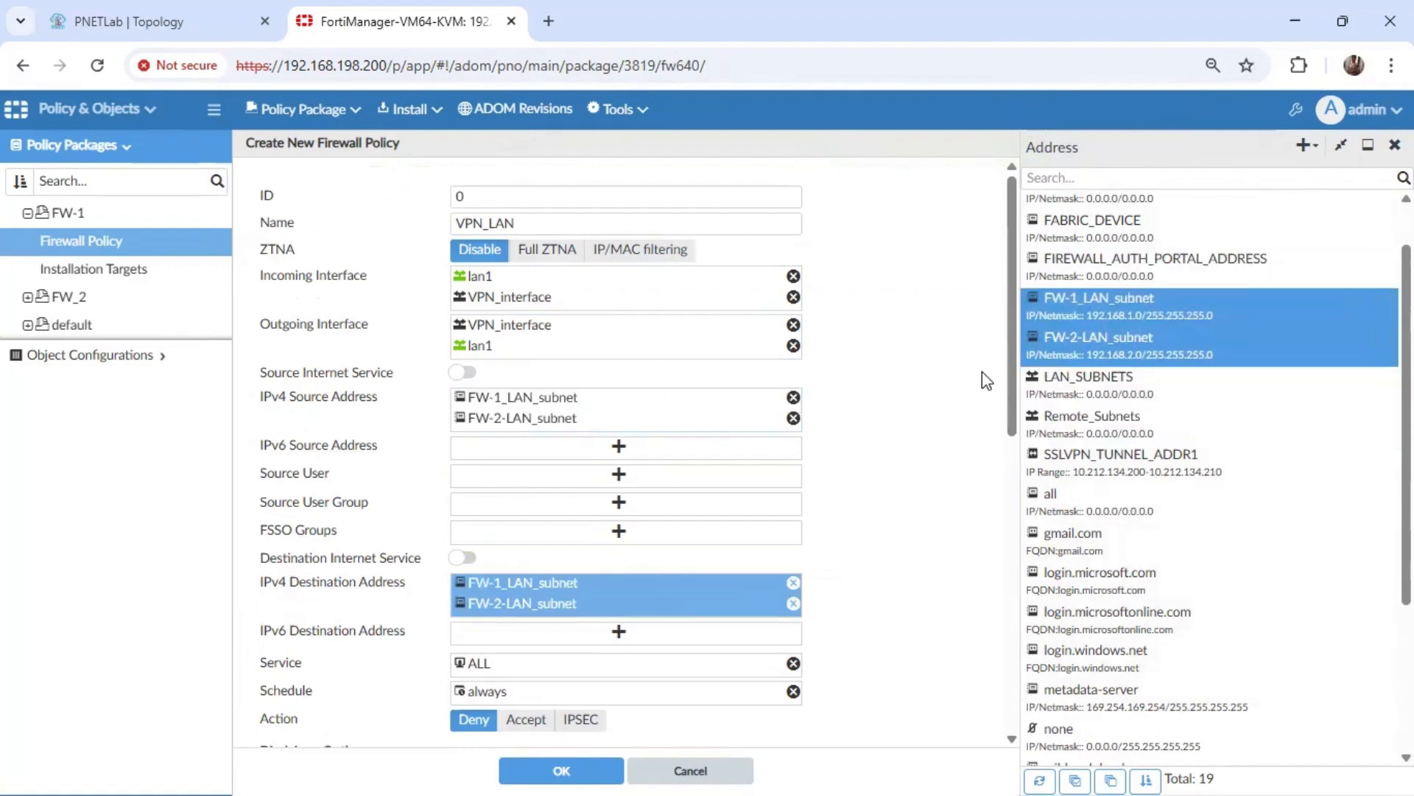
Set the policy's action to Accept, enter the change note "LAN_VPN Policy" and save the policy.
left_click_drag(1013, 324, 1015, 458)
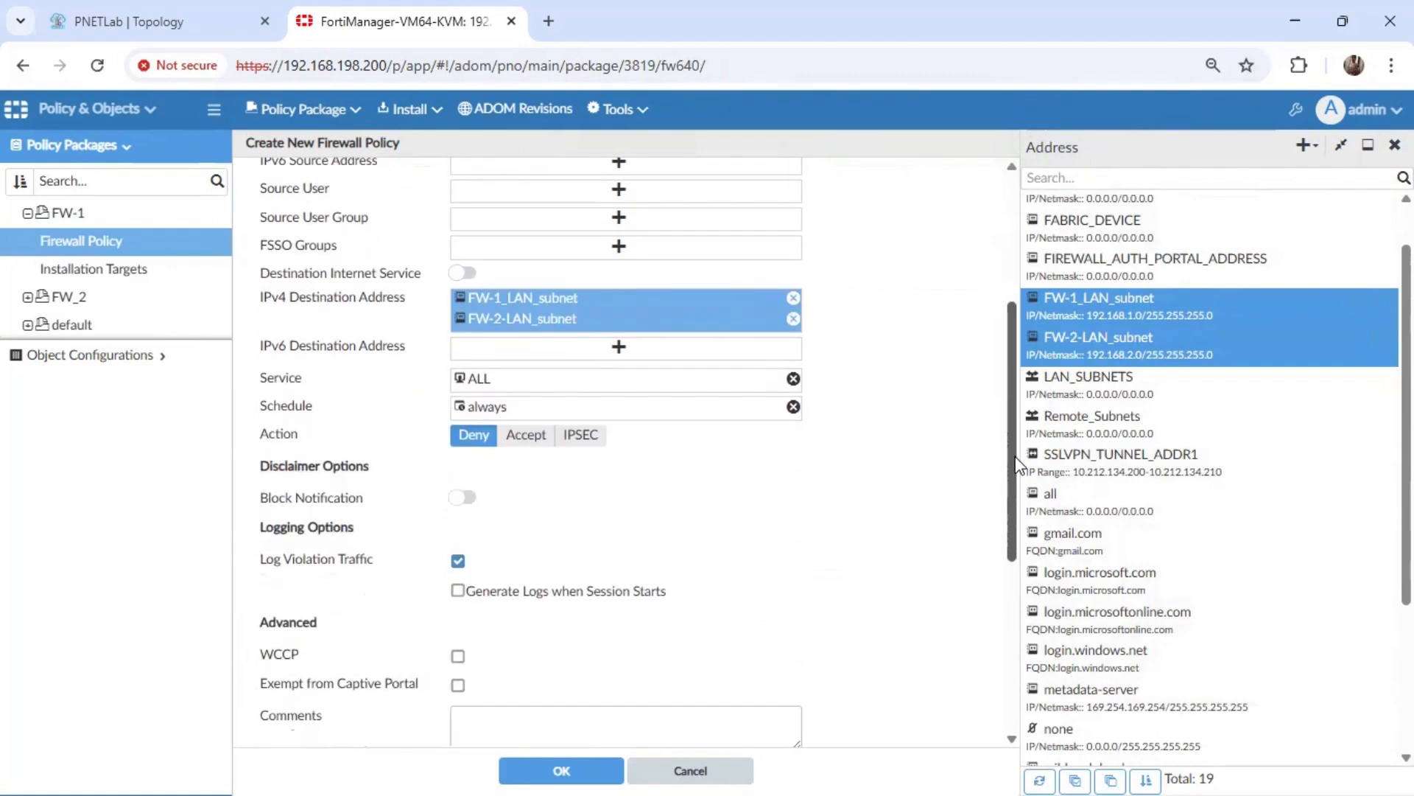
left_click(531, 431)
left_click_drag(1016, 402, 1011, 648)
left_click(651, 547)
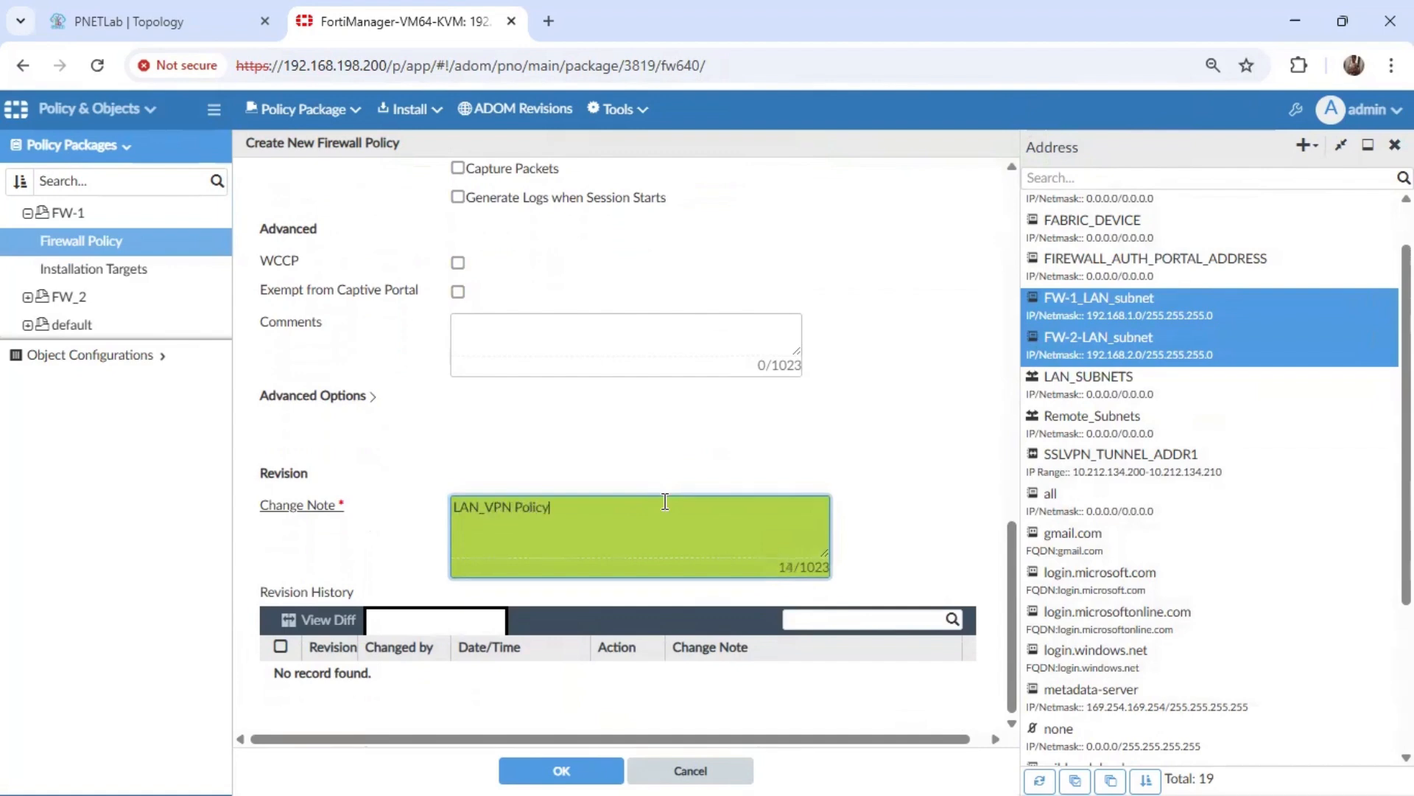
left_click(562, 770)
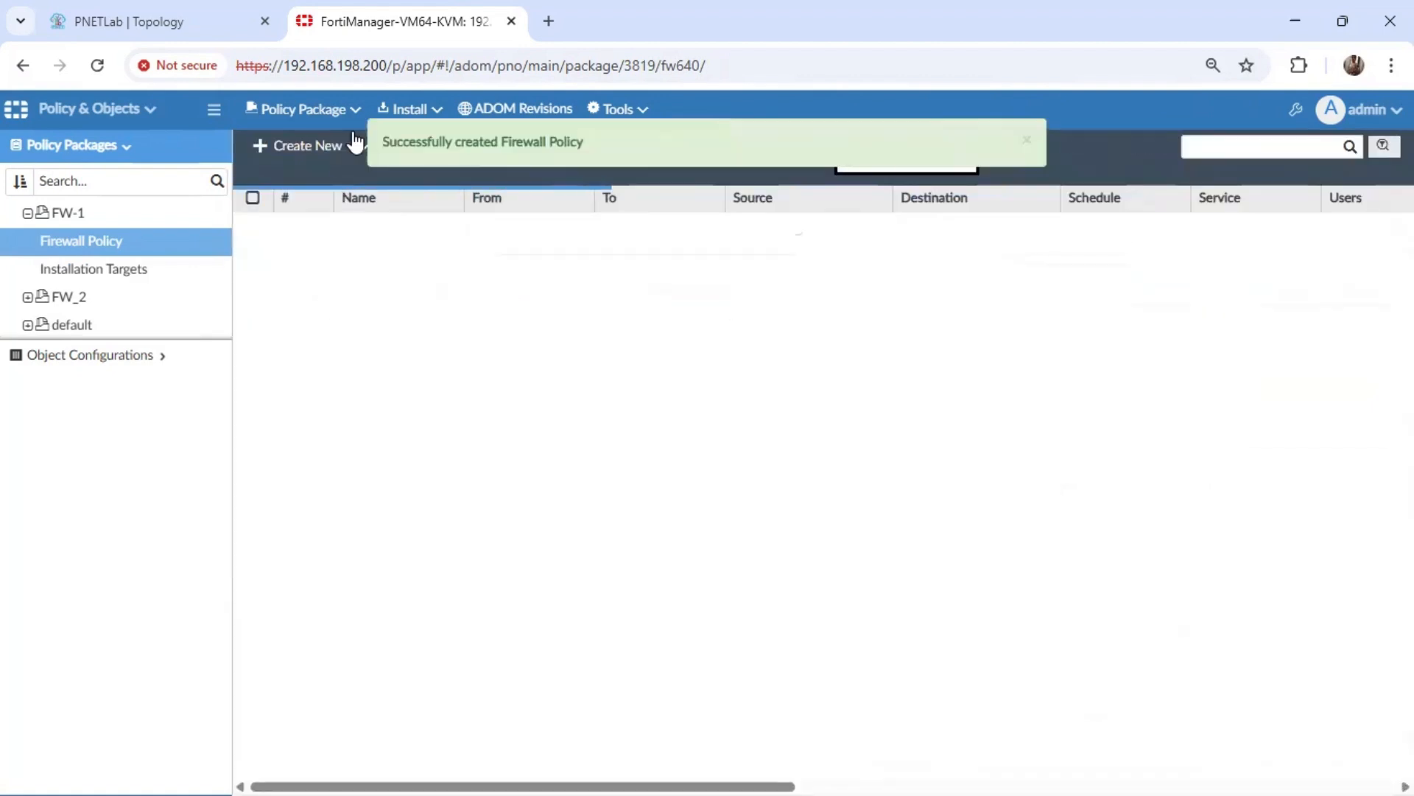
Install the FW-1 policy package and device settings on the FW-1 device.
left_click(398, 110)
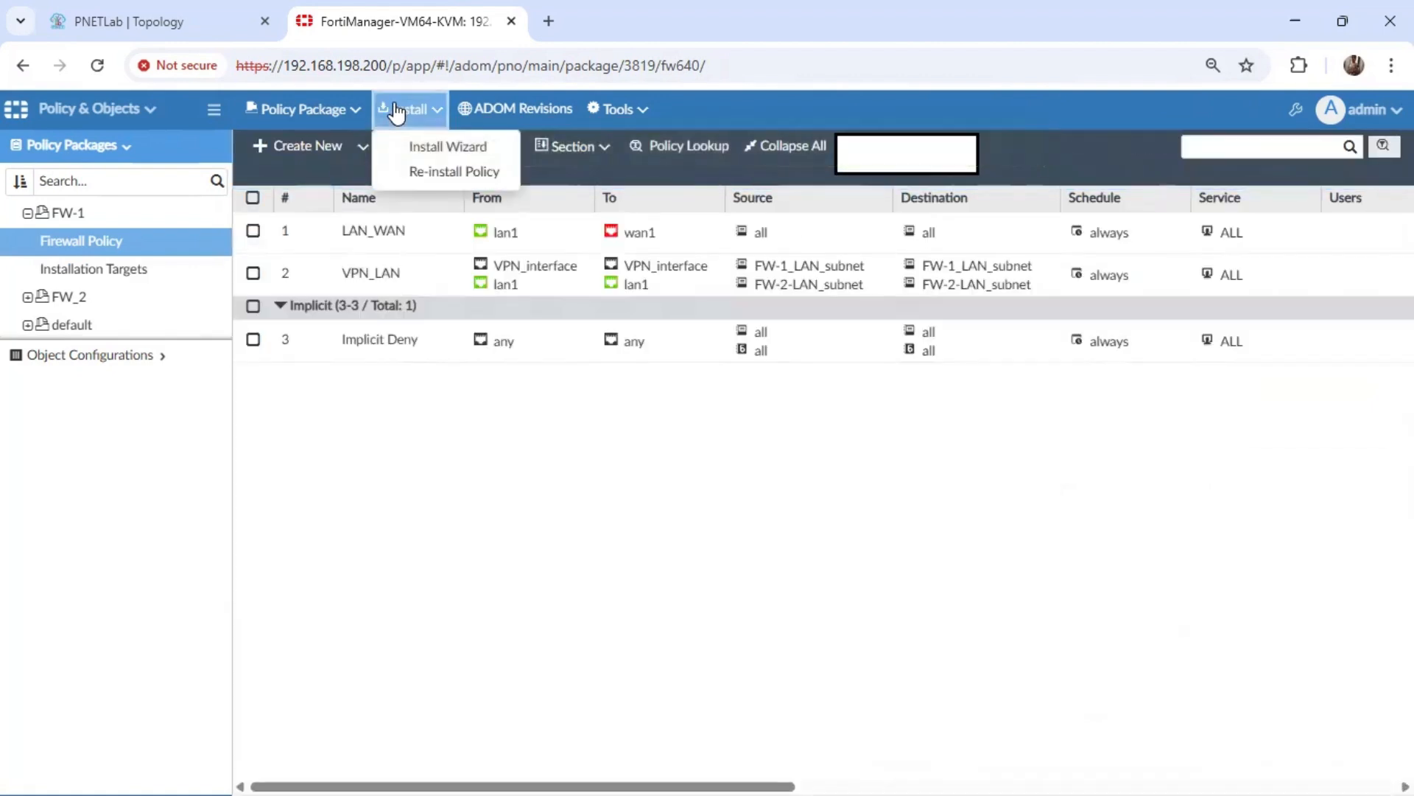
left_click(427, 146)
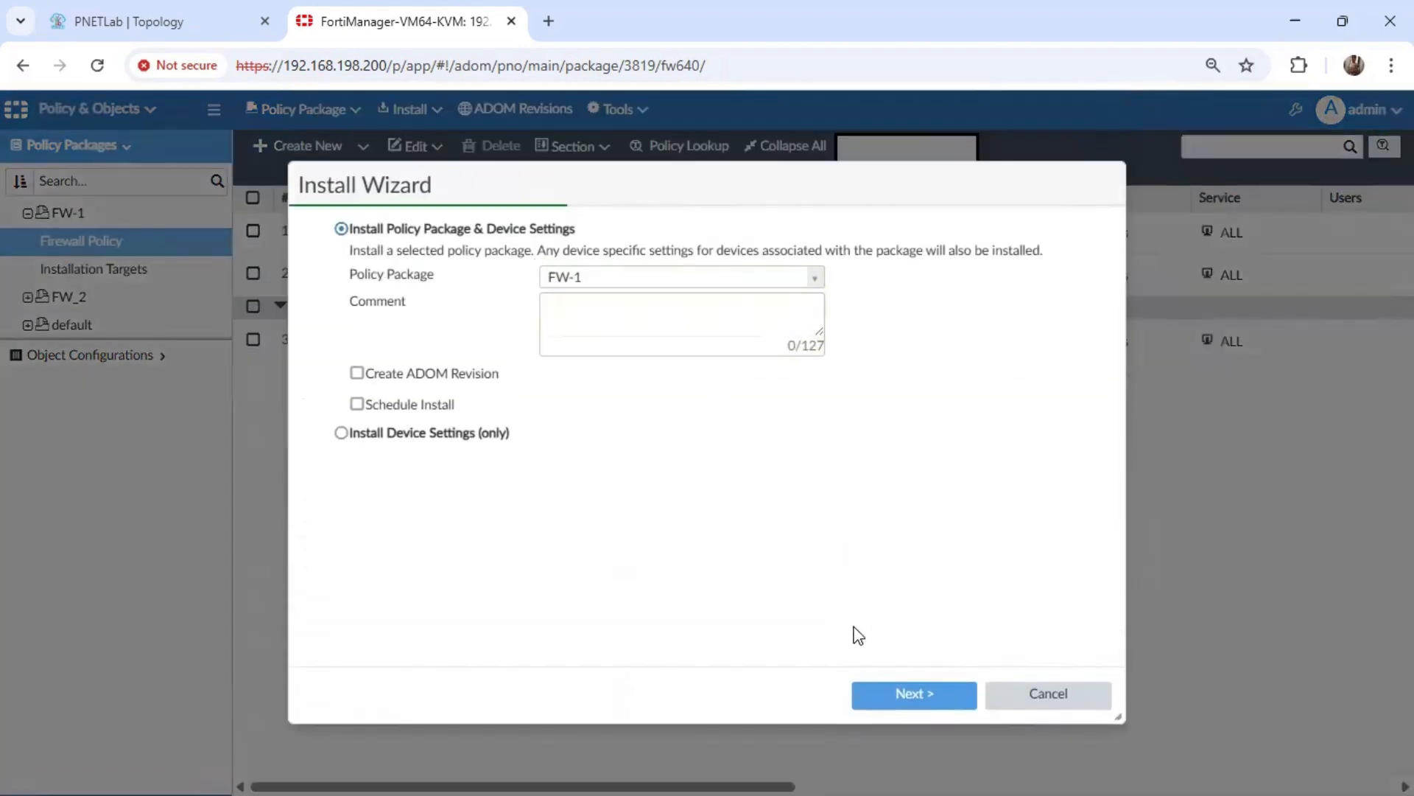
left_click(906, 696)
left_click(900, 688)
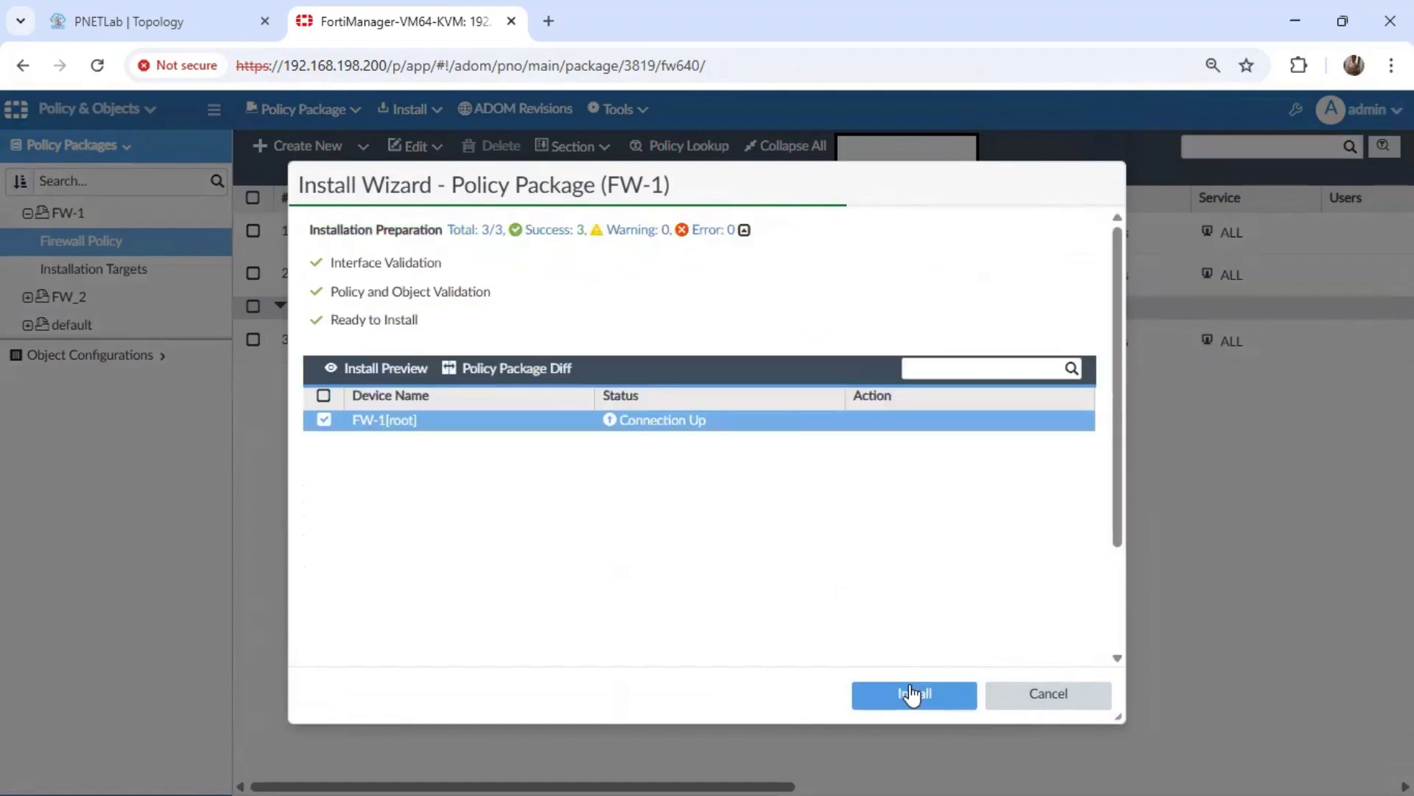
left_click(911, 694)
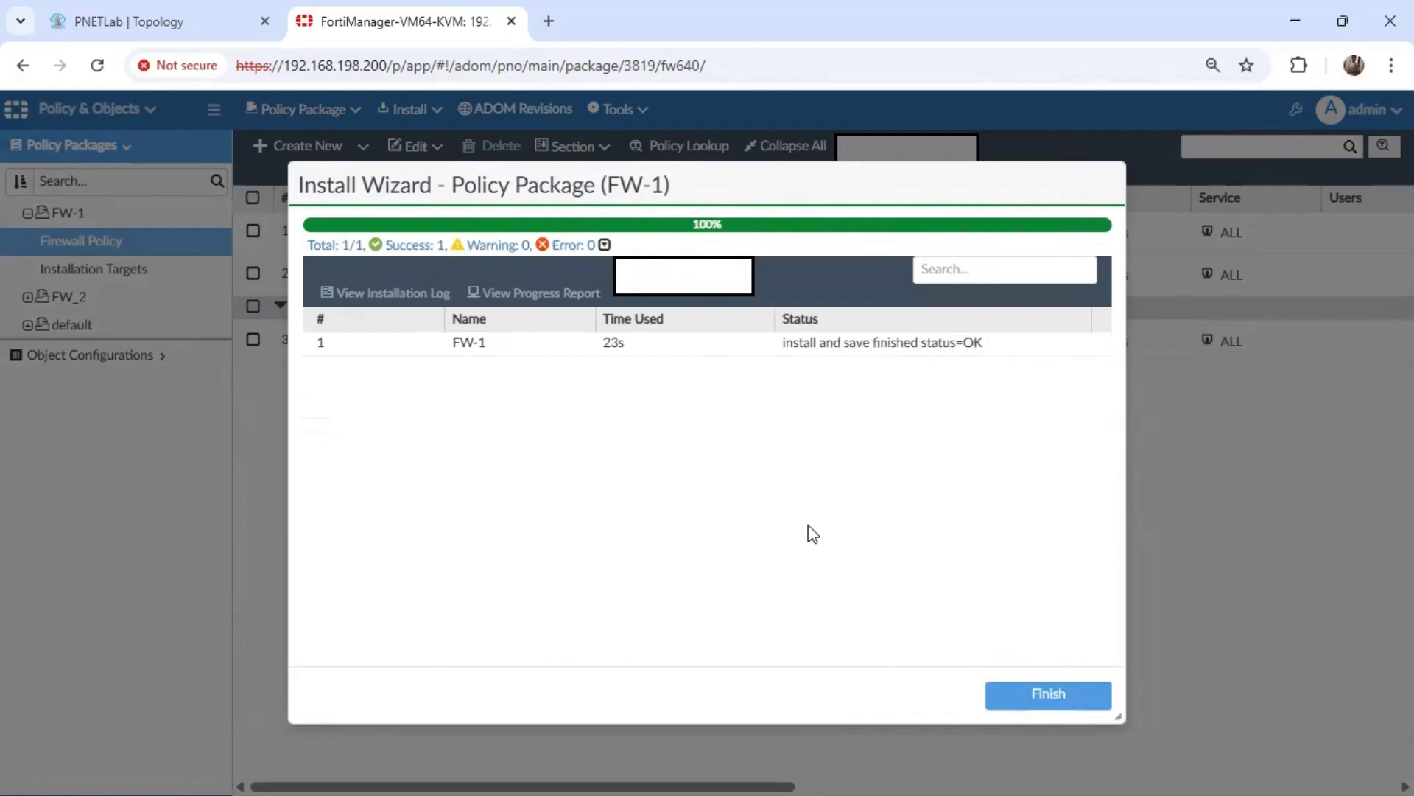
left_click(1039, 696)
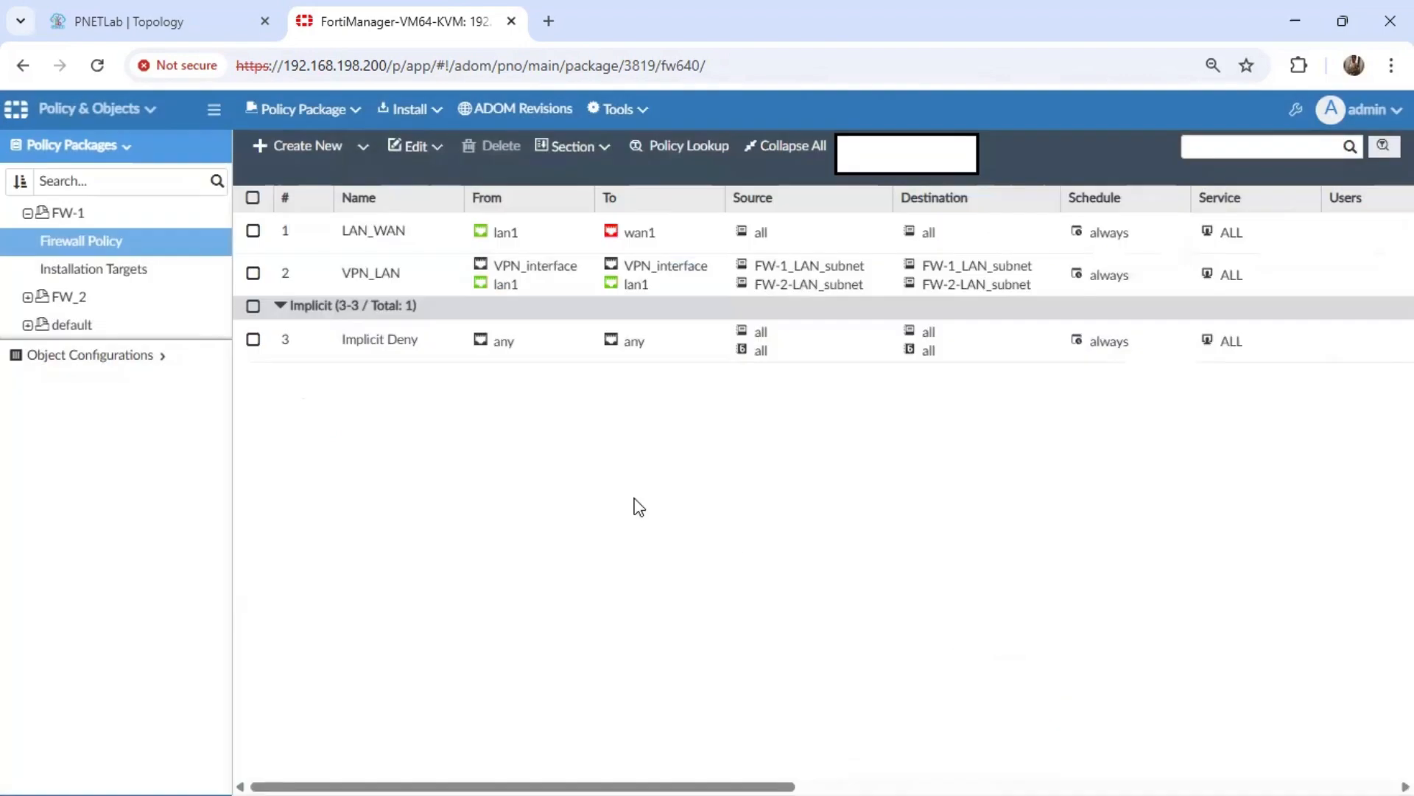
Start a new firewall policy named VPN_LAN in the FW_2 policy package.
left_click(67, 298)
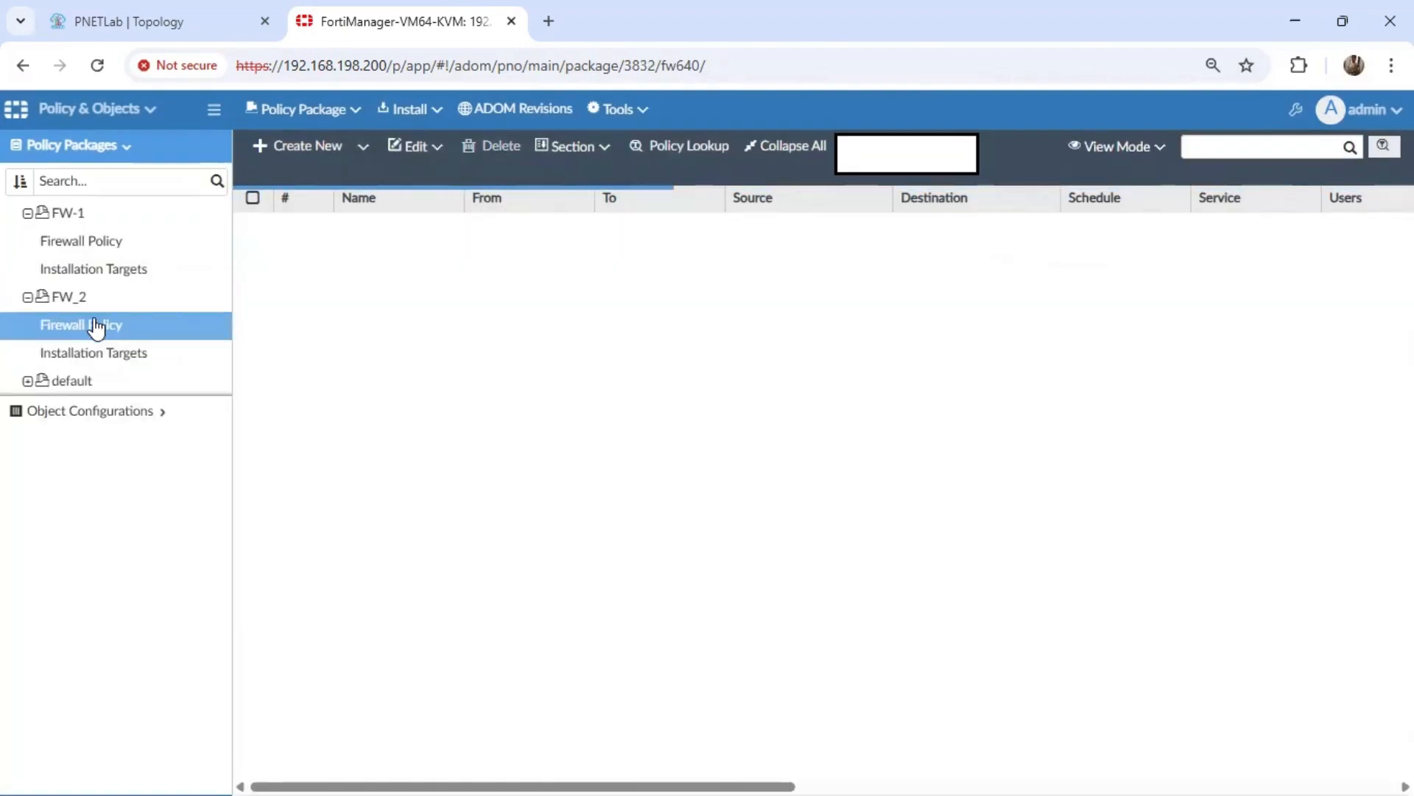
left_click(298, 146)
left_click(520, 224)
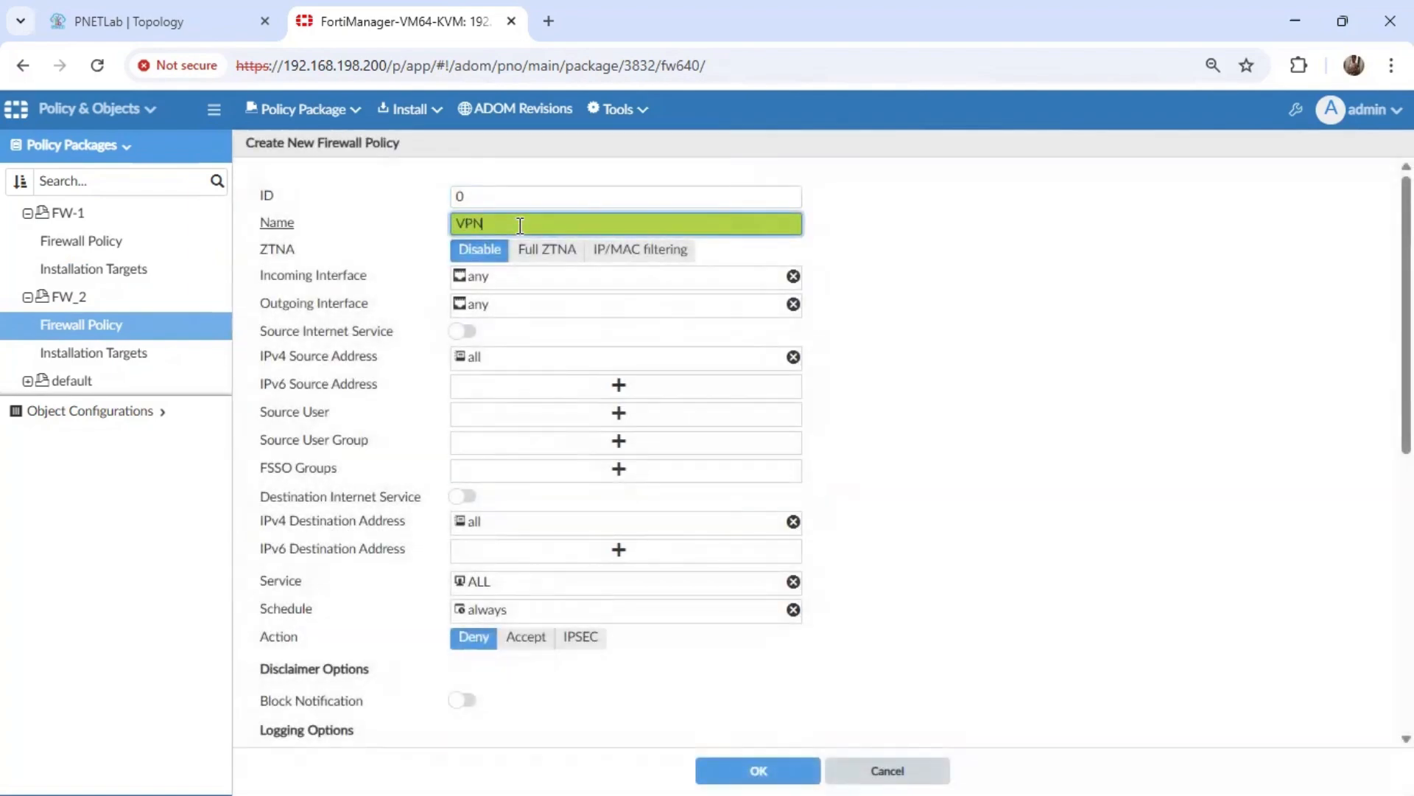
Set both the incoming and outgoing interfaces of the FW_2 policy to VPN_interface and lan1.
left_click(529, 285)
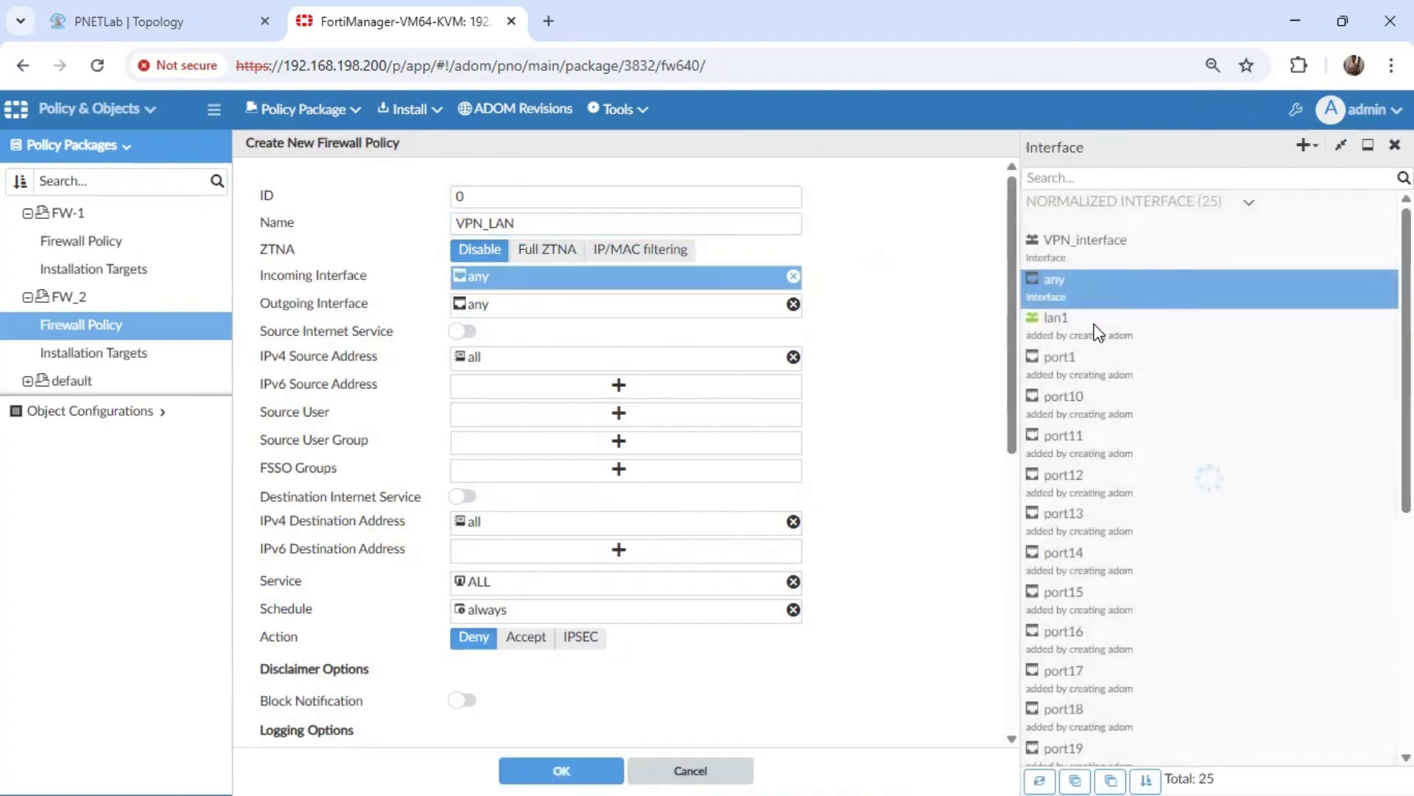
left_click(1062, 257)
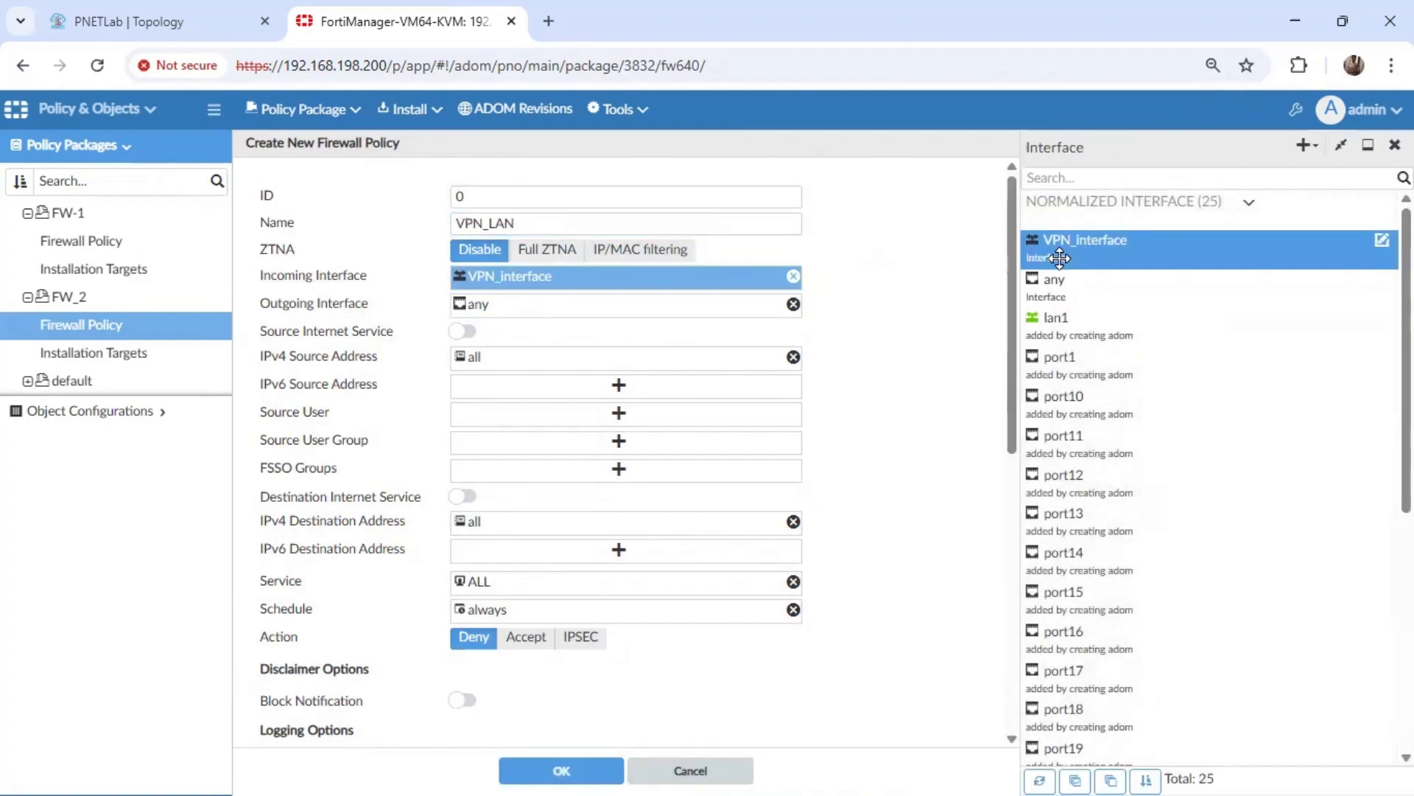
left_click(1065, 317)
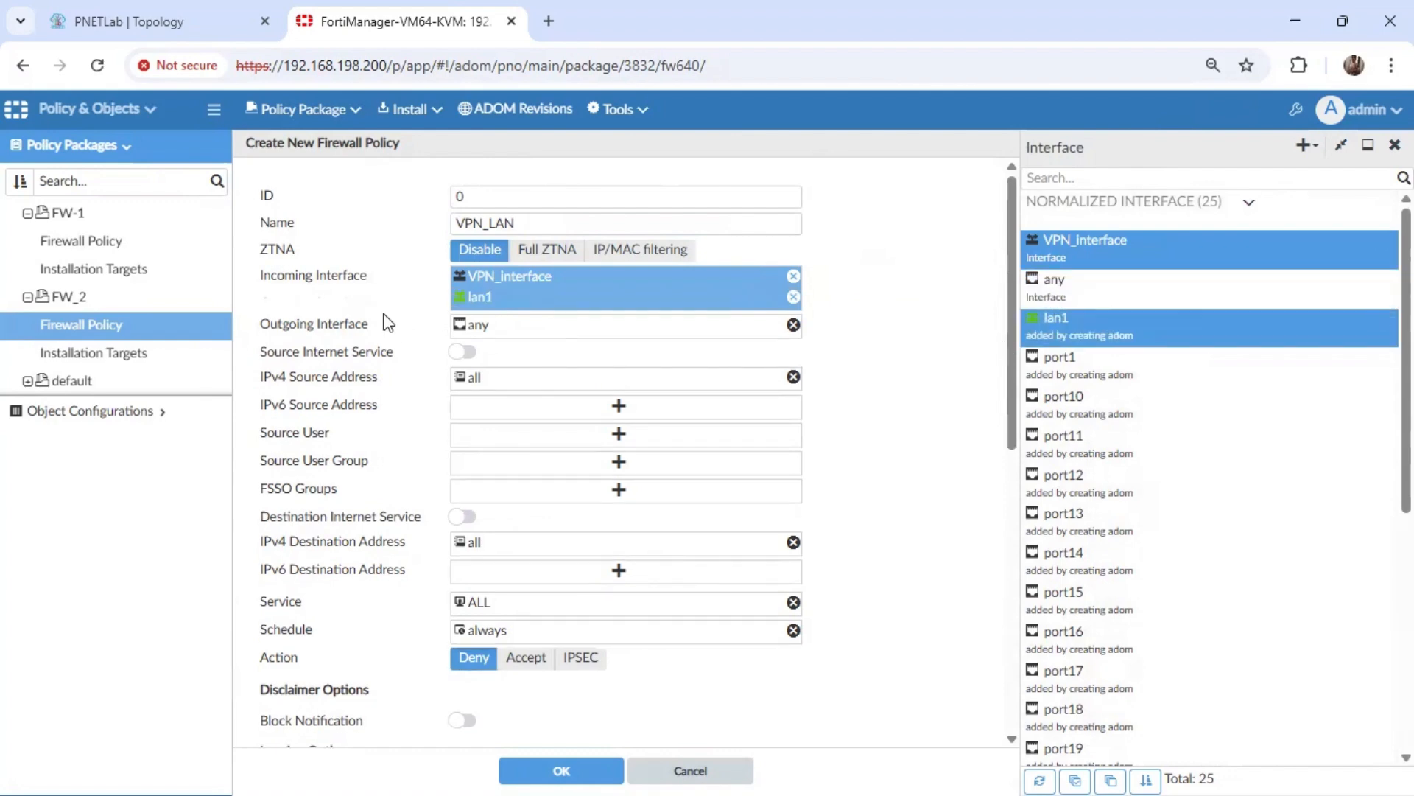
left_click(530, 325)
left_click(1044, 245)
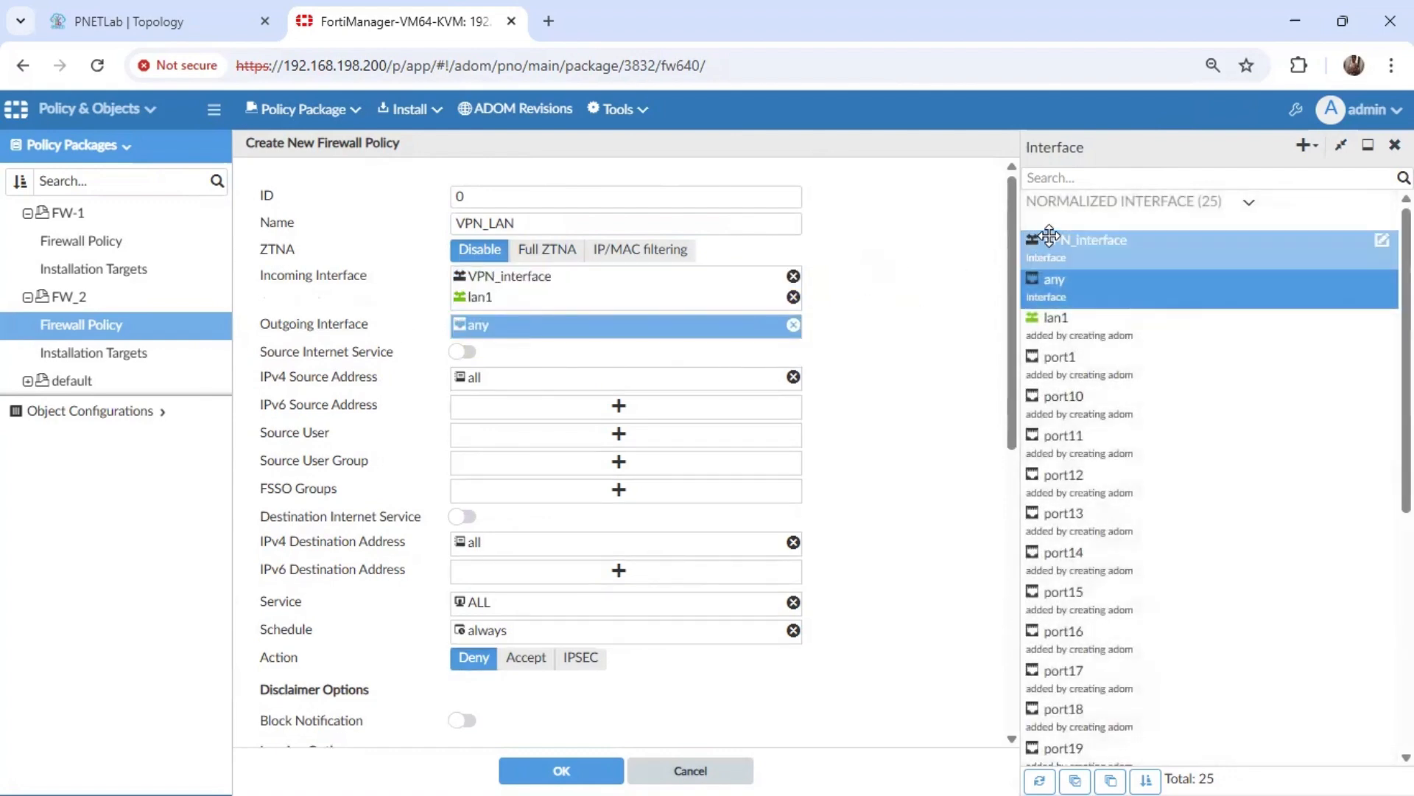
left_click(1046, 317)
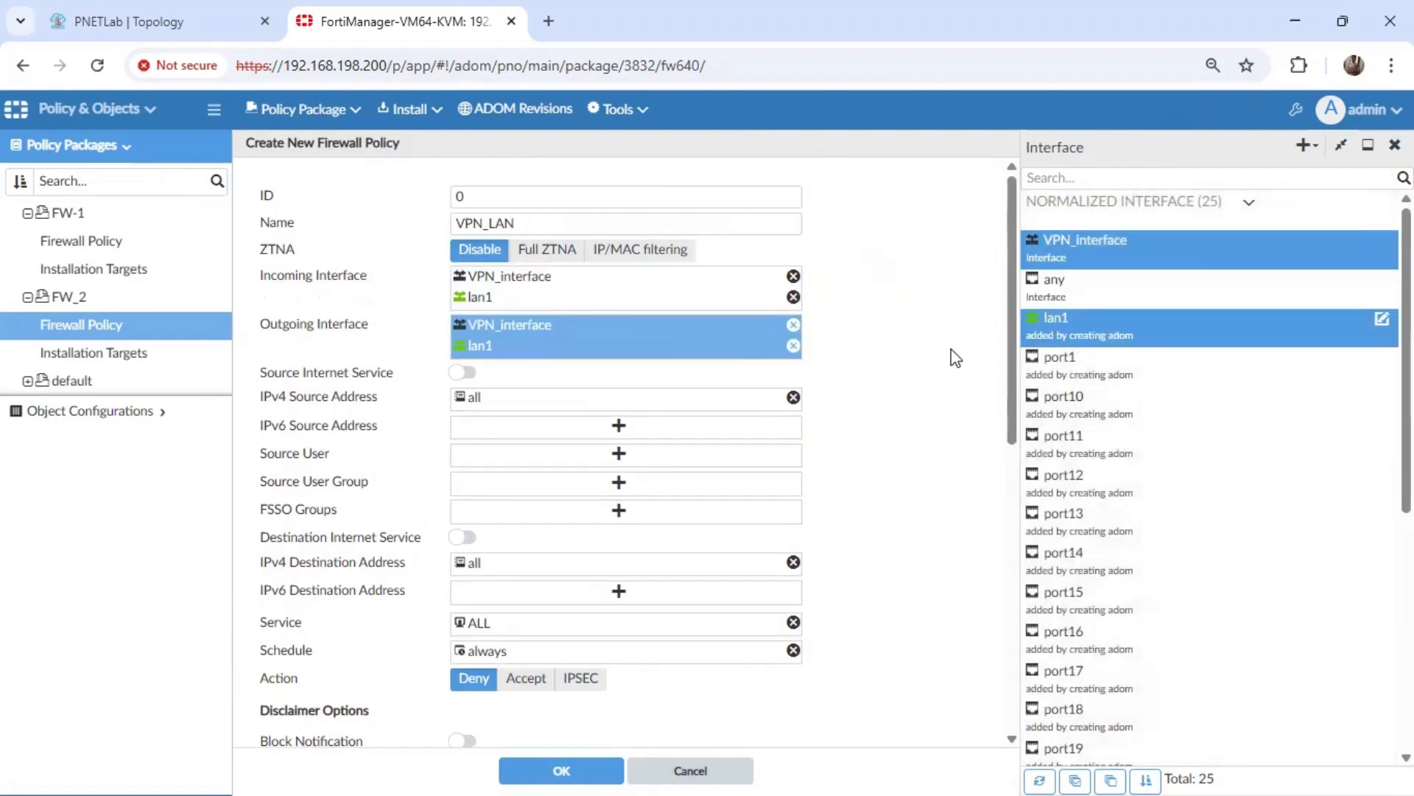
Set both the IPv4 source and destination addresses of the FW_2 policy to FW-1_LAN_subnet and FW-2-LAN_subnet.
left_click(549, 409)
left_click(1091, 365)
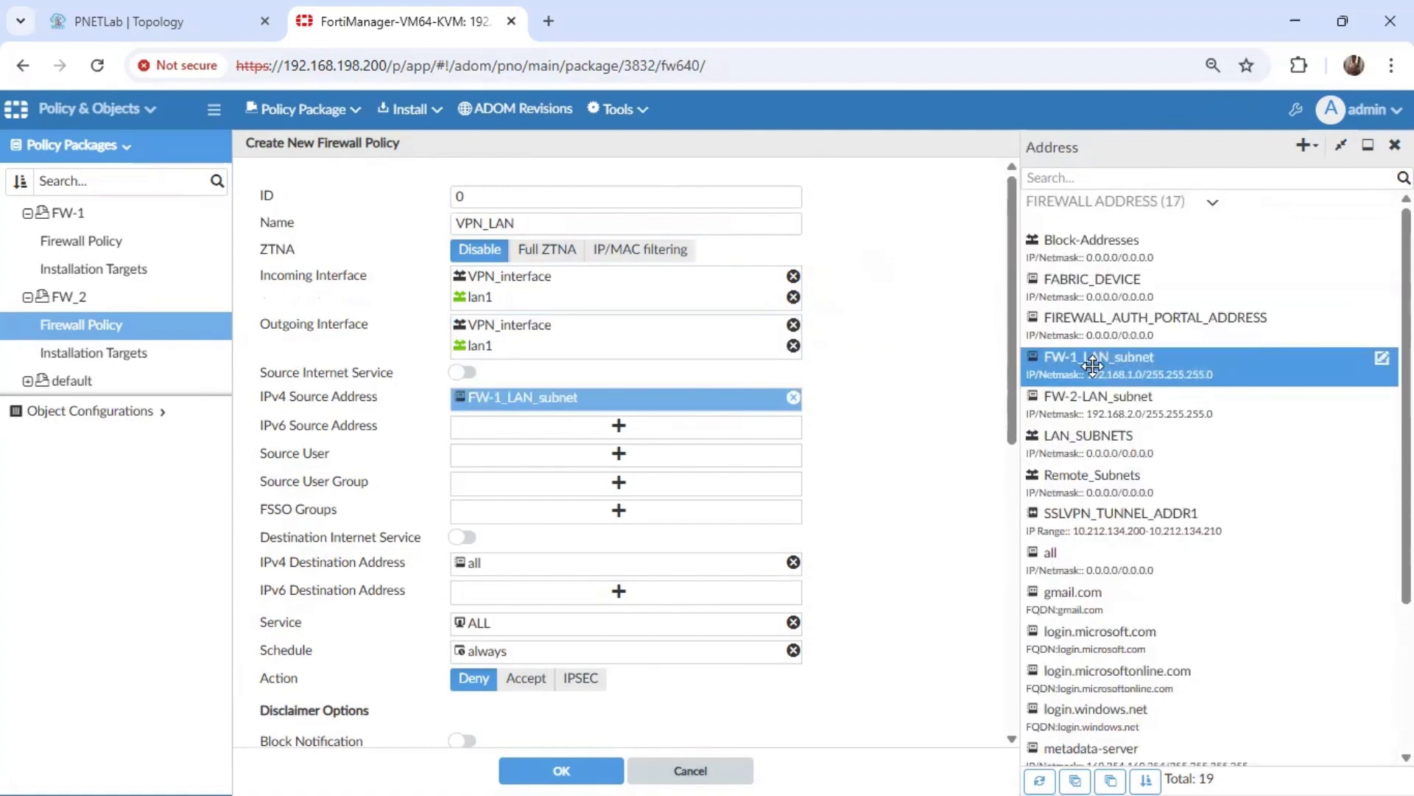
left_click(1100, 404)
left_click(499, 580)
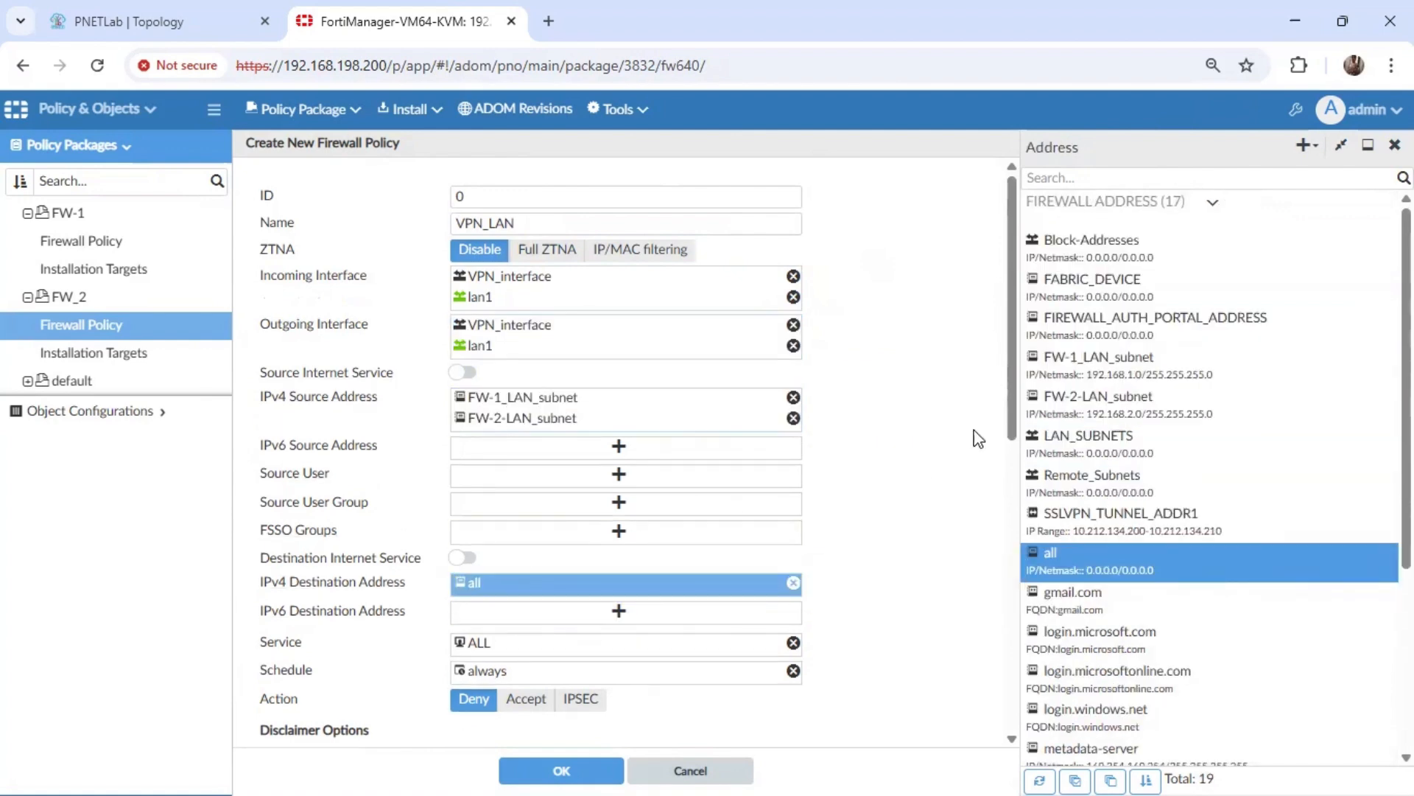
left_click(1074, 366)
left_click(1091, 404)
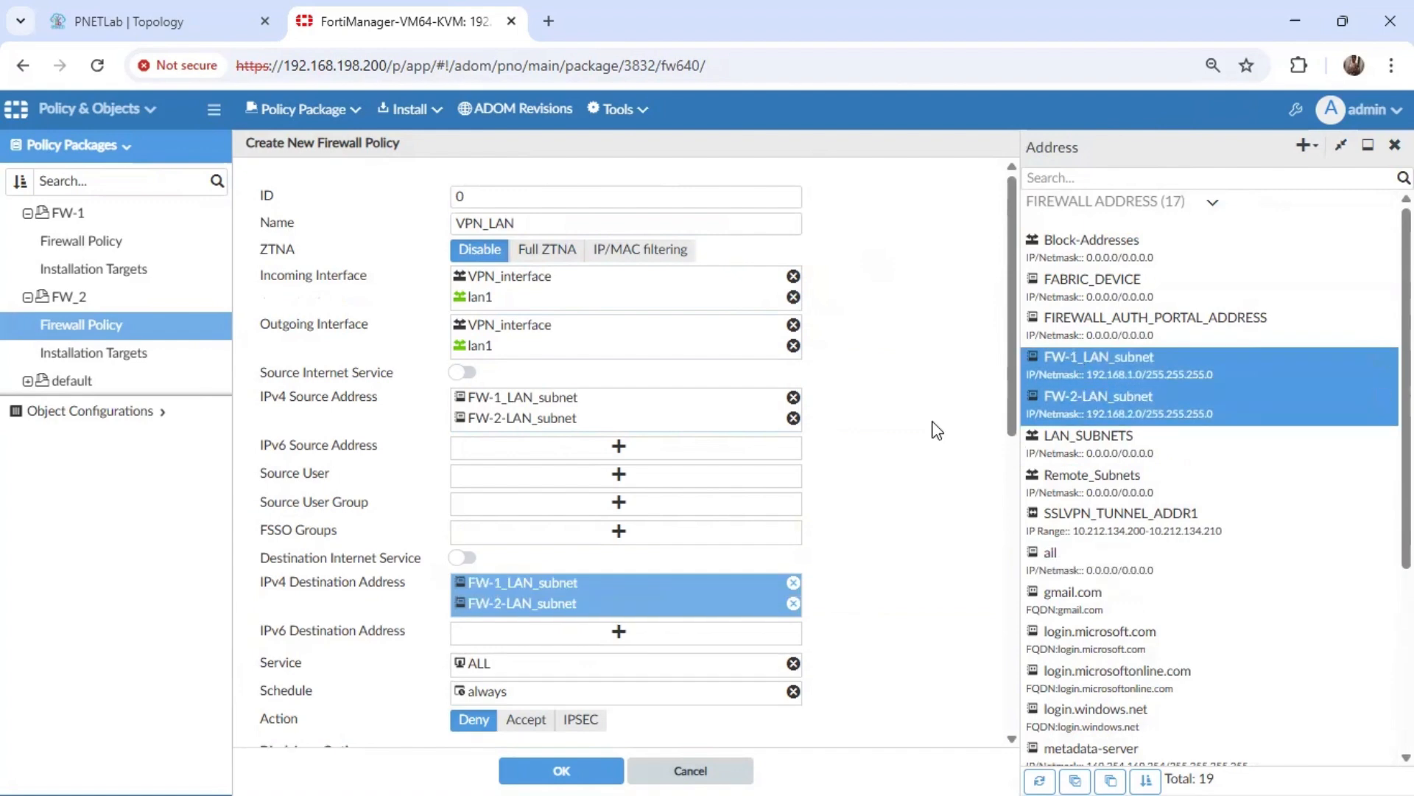
Set the FW_2 policy's action to Accept, enter the change note "VPN_LAN Policy" and save it.
left_click_drag(1009, 346, 1006, 410)
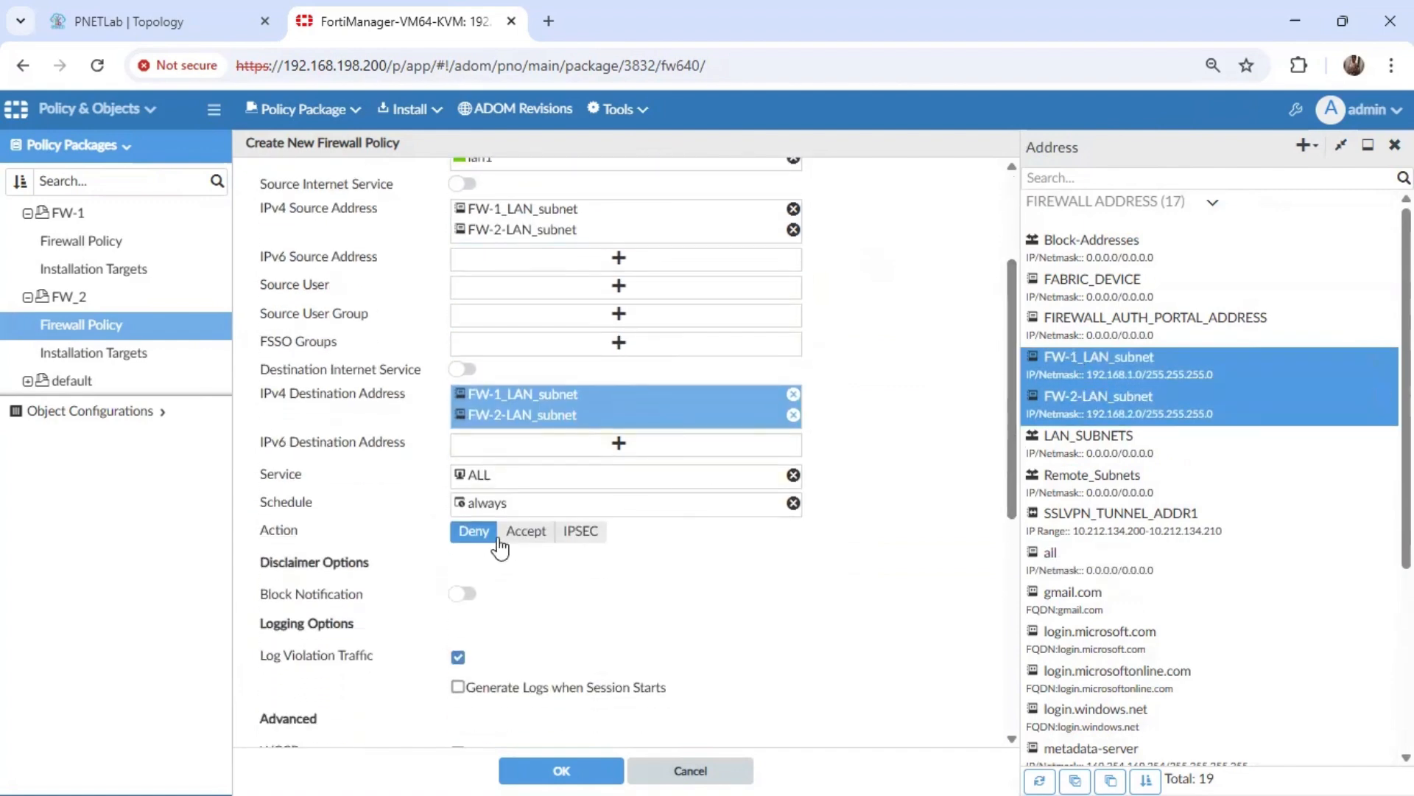
left_click(524, 531)
left_click_drag(1010, 336, 1014, 619)
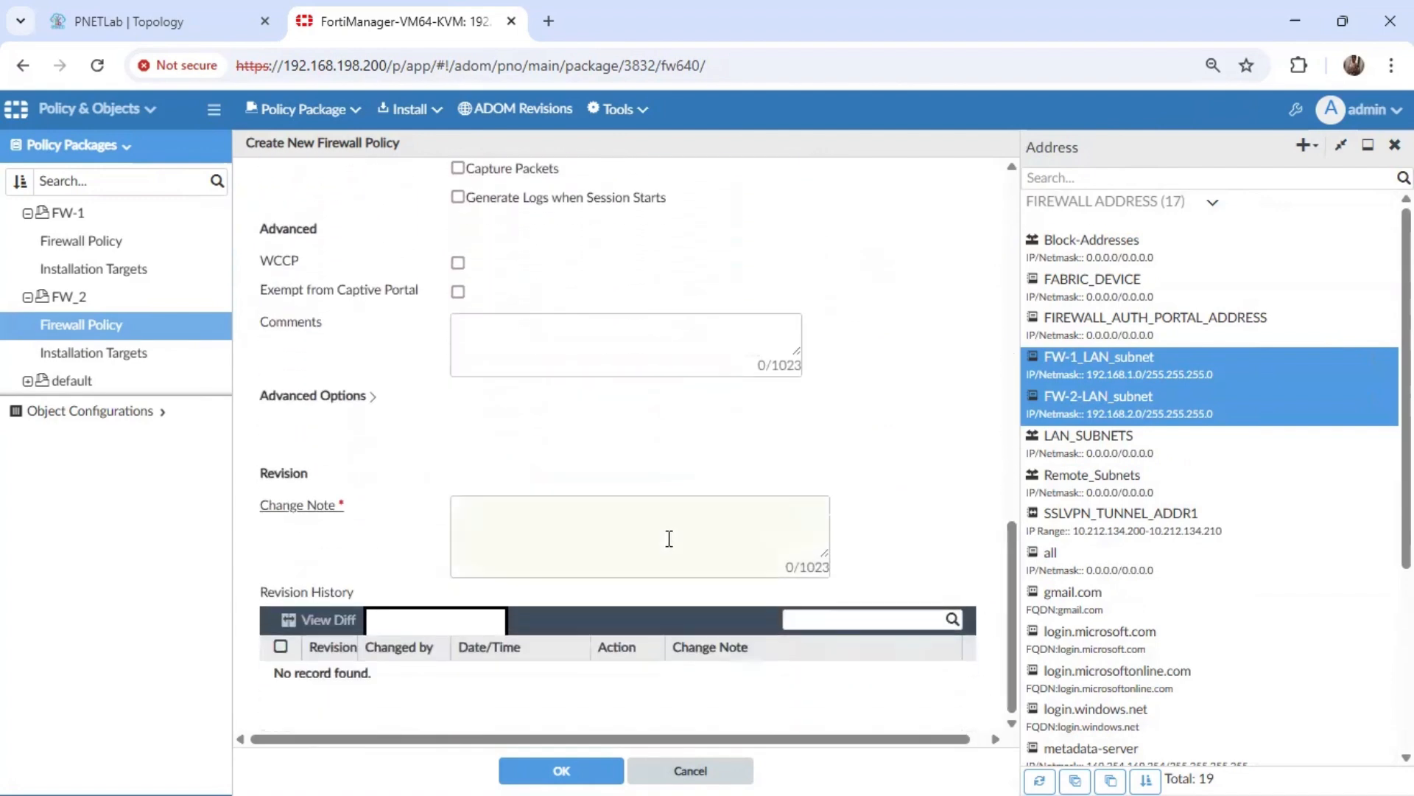
left_click(630, 513)
type("VPN")
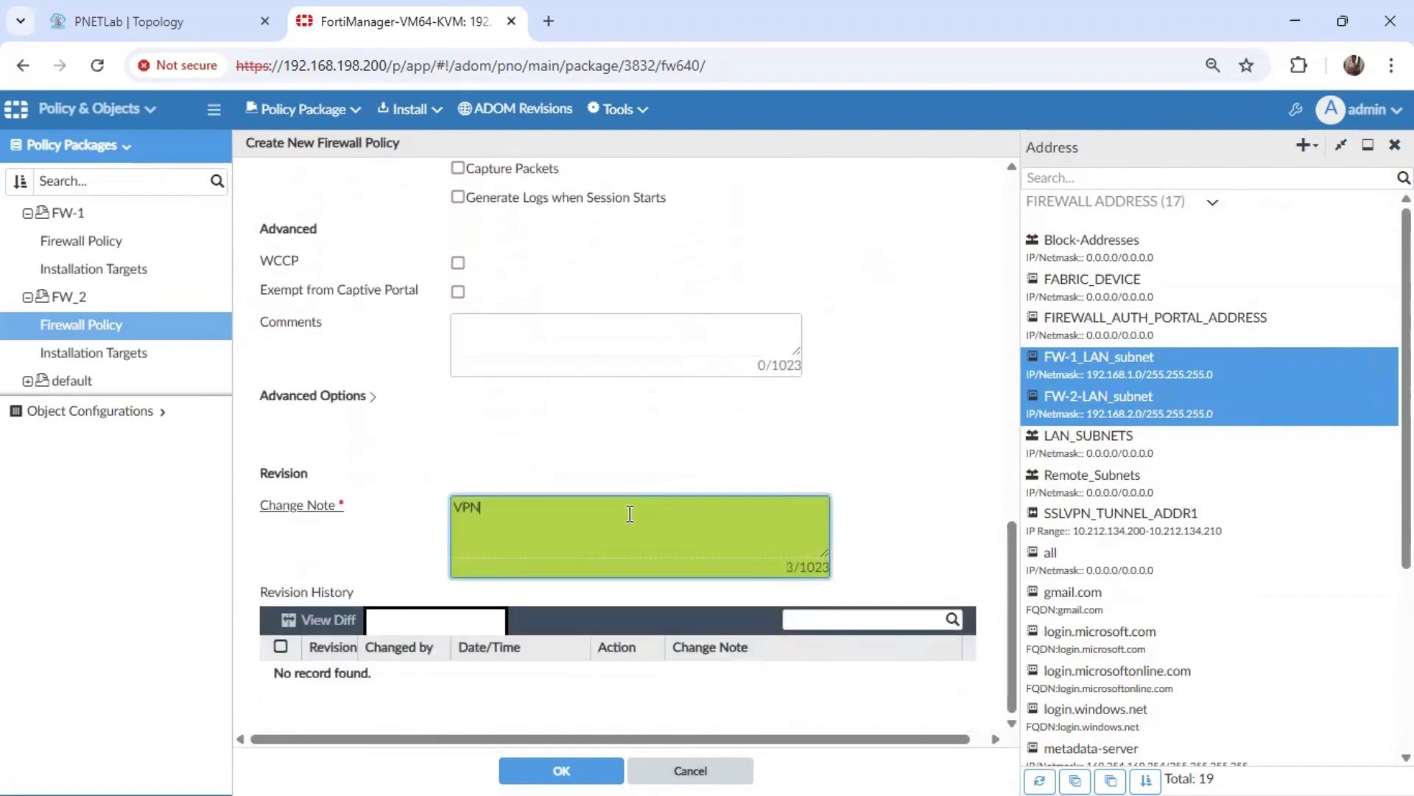
type("_LAN Policy")
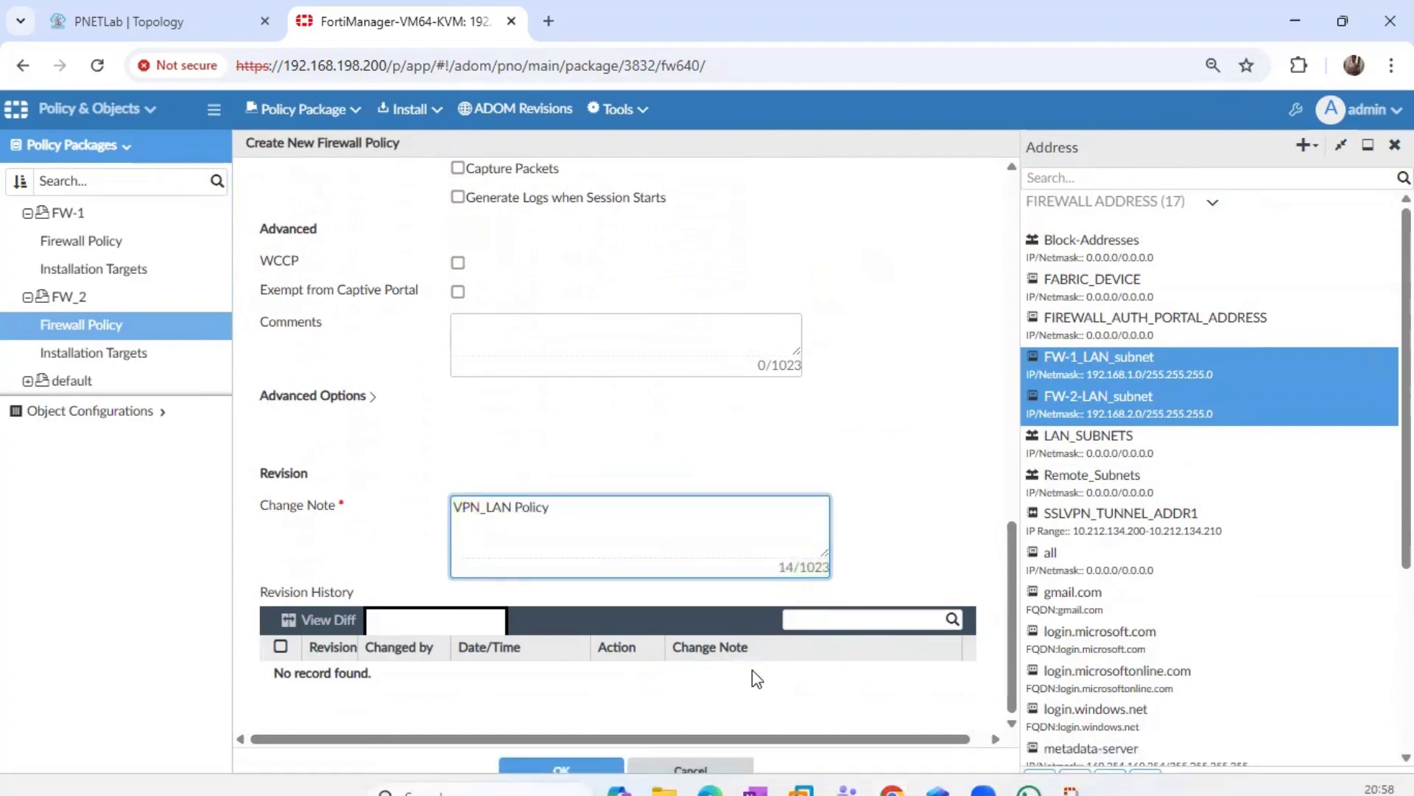
left_click(587, 771)
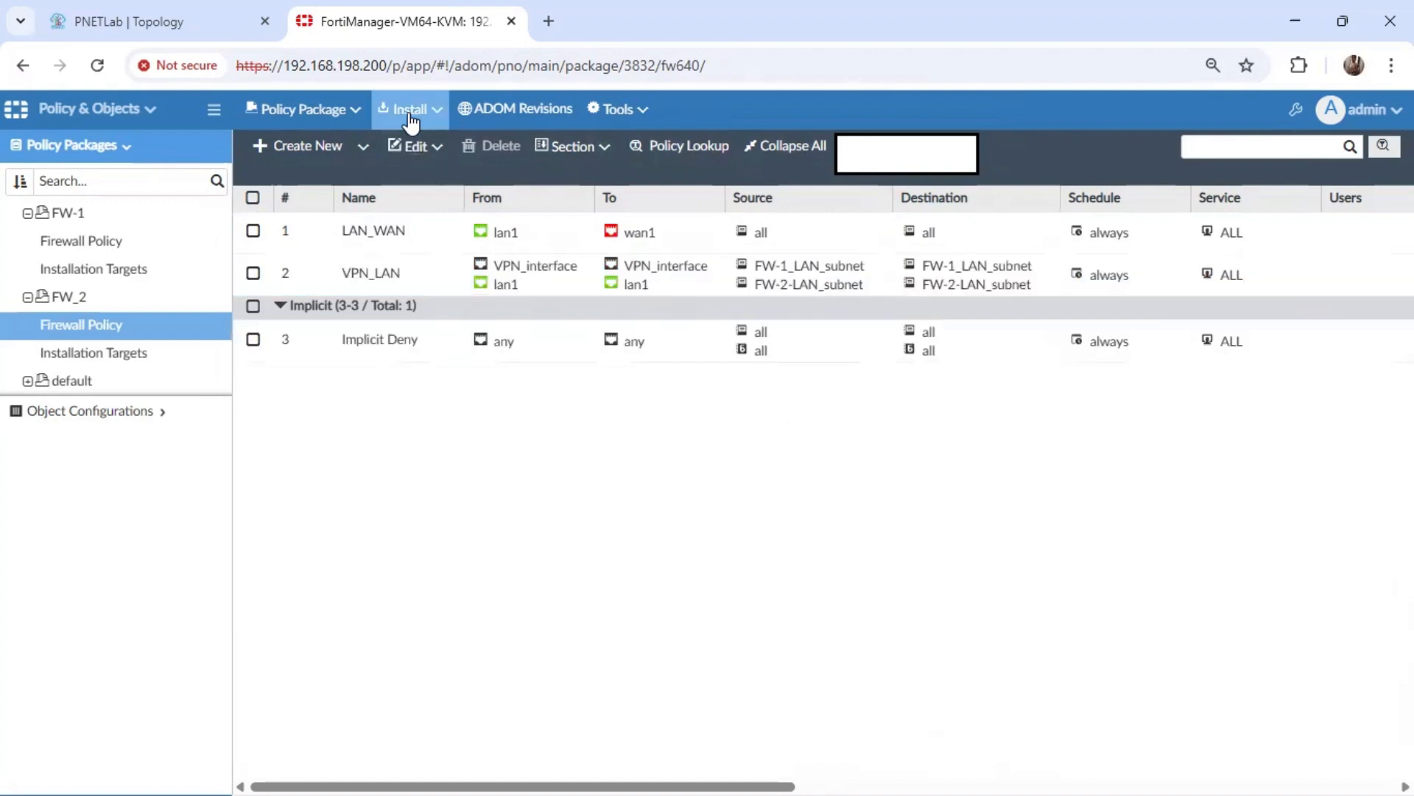
Install the FW_2 policy package and device settings on the FW-2 device.
left_click(411, 118)
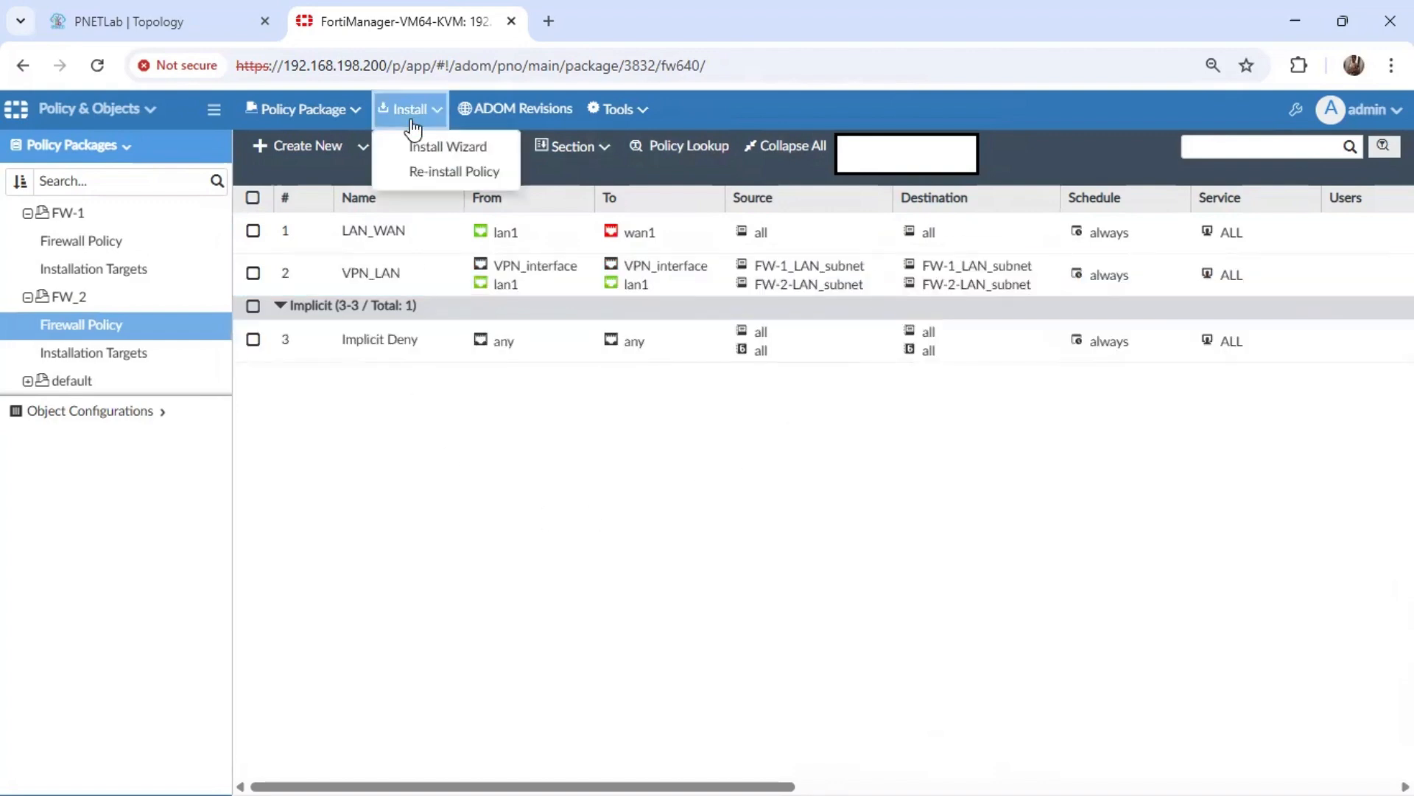
left_click(474, 151)
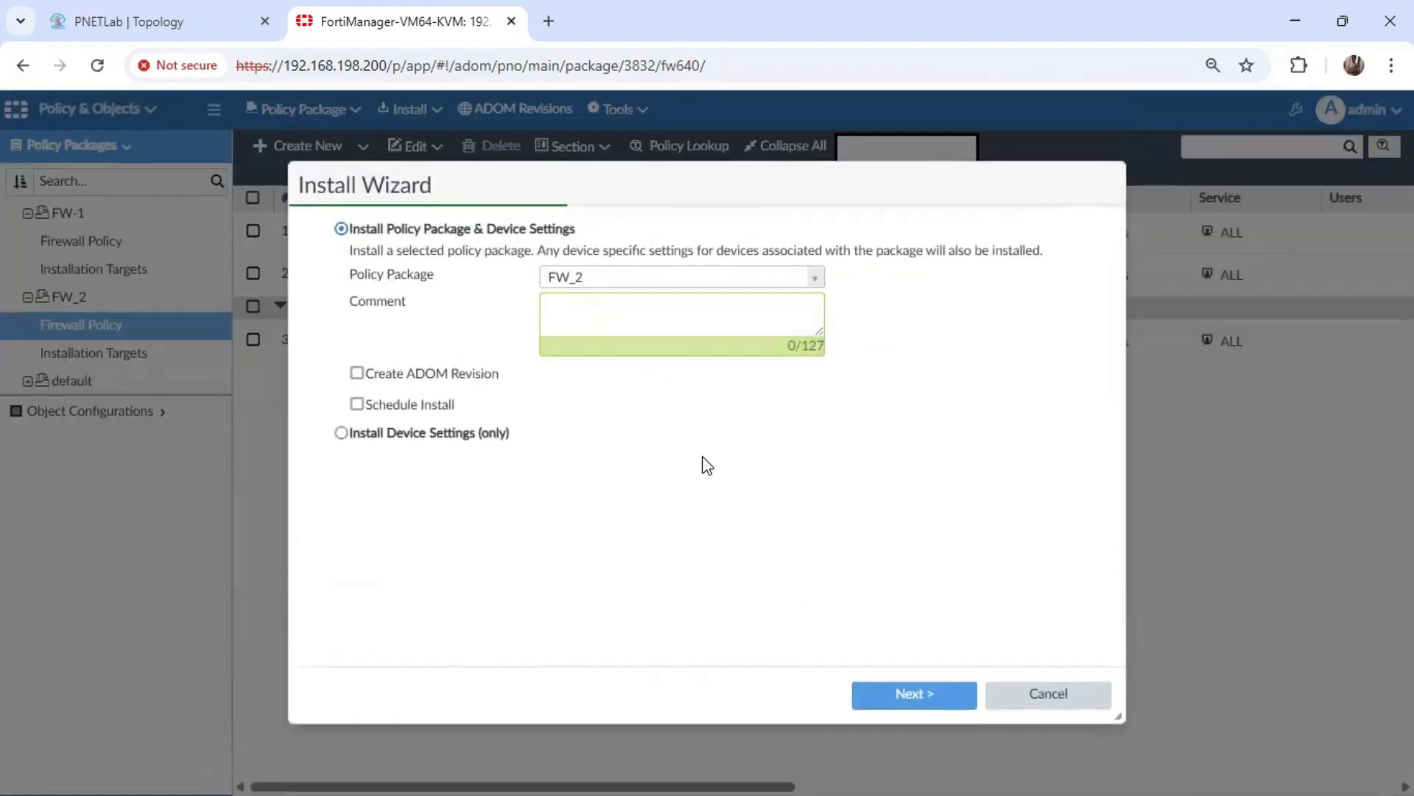
left_click(917, 679)
left_click(939, 700)
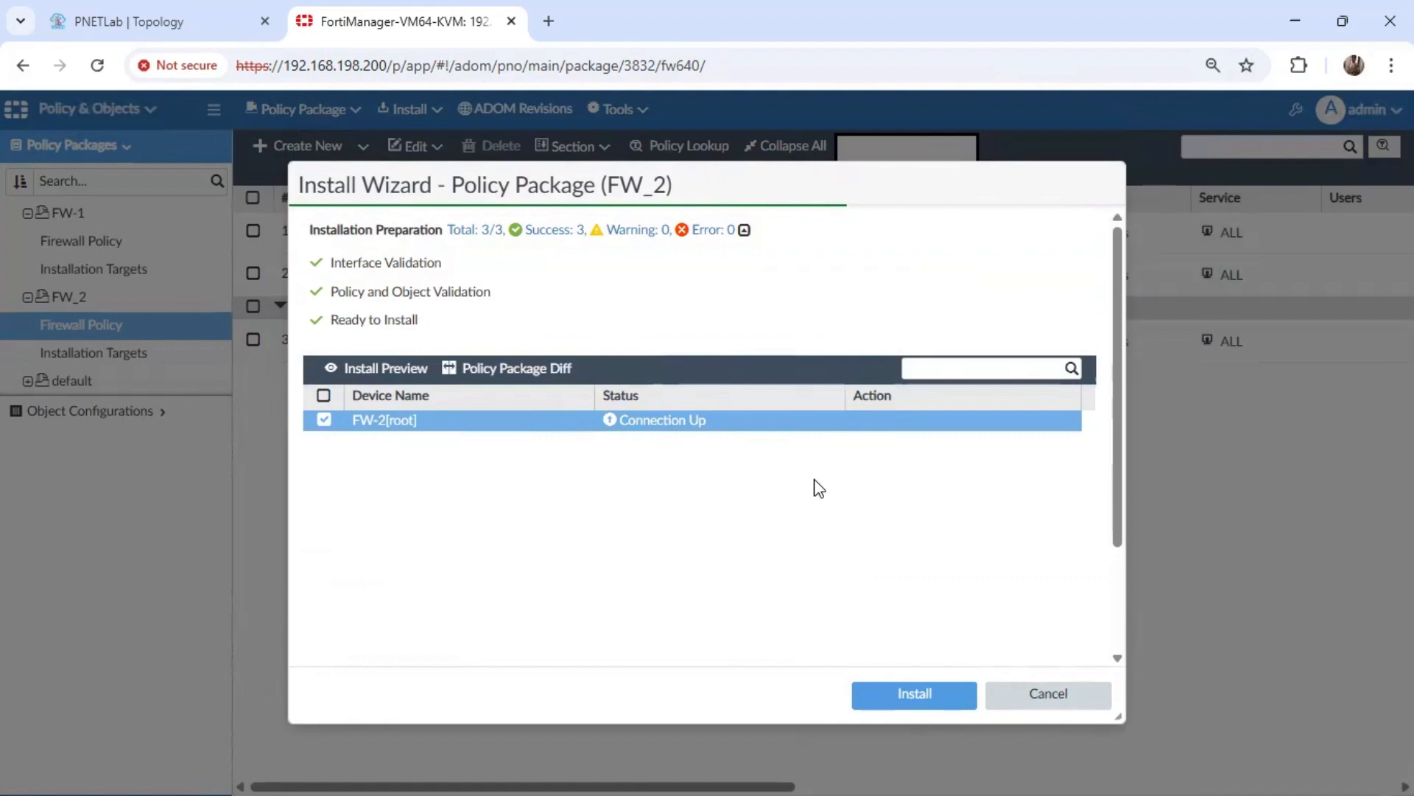
left_click(946, 700)
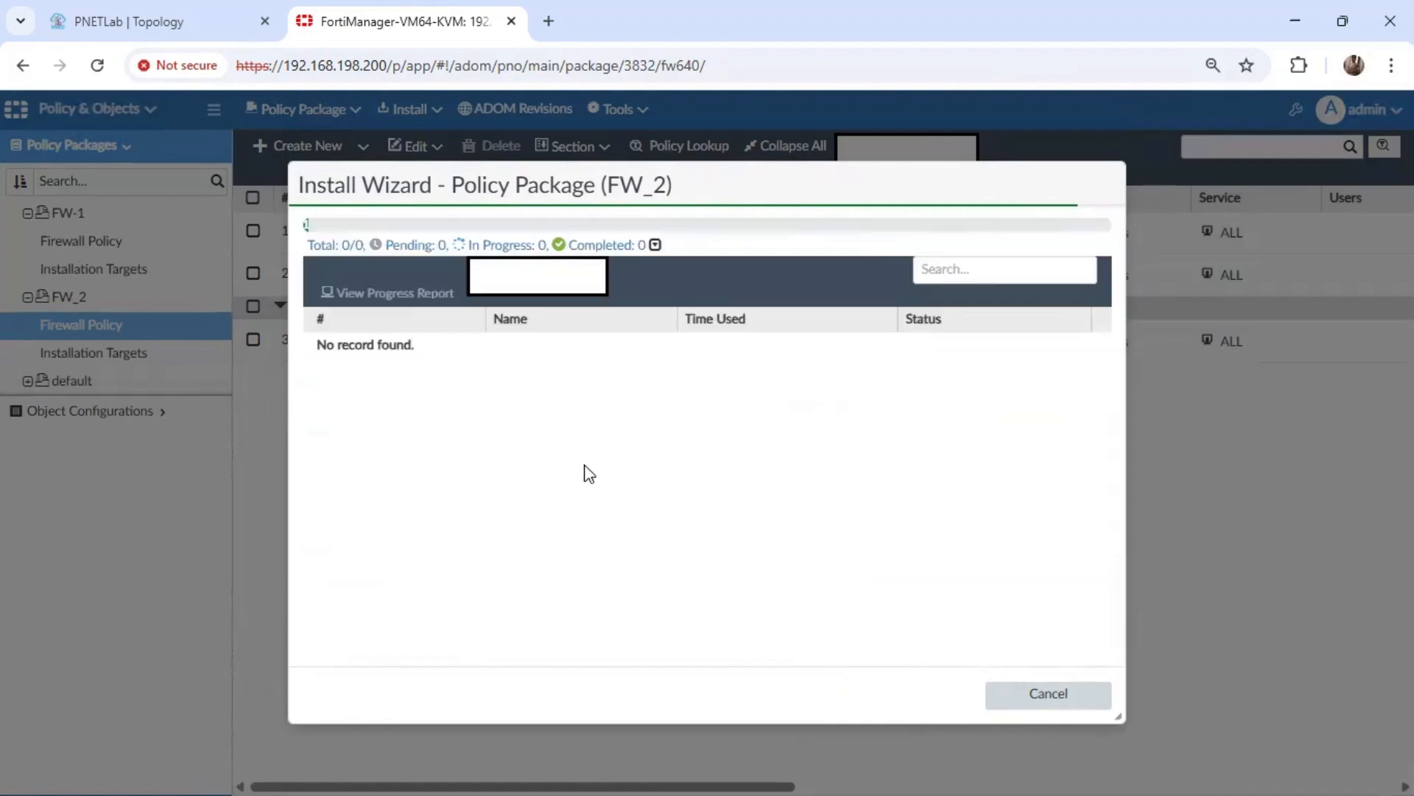
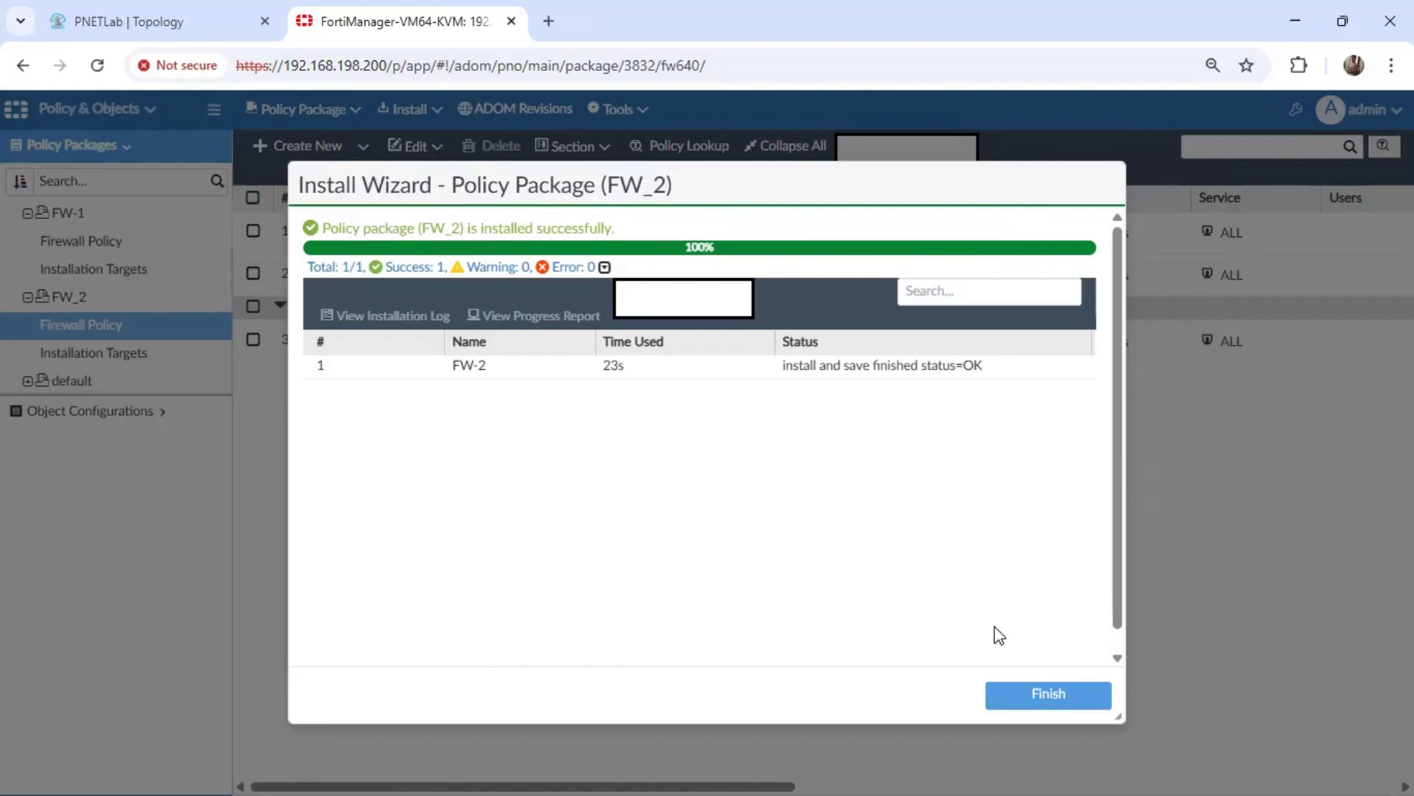
Close the finished FW_2 install wizard and open the IPsec VPN monitor in VPN Manager.
left_click(1039, 695)
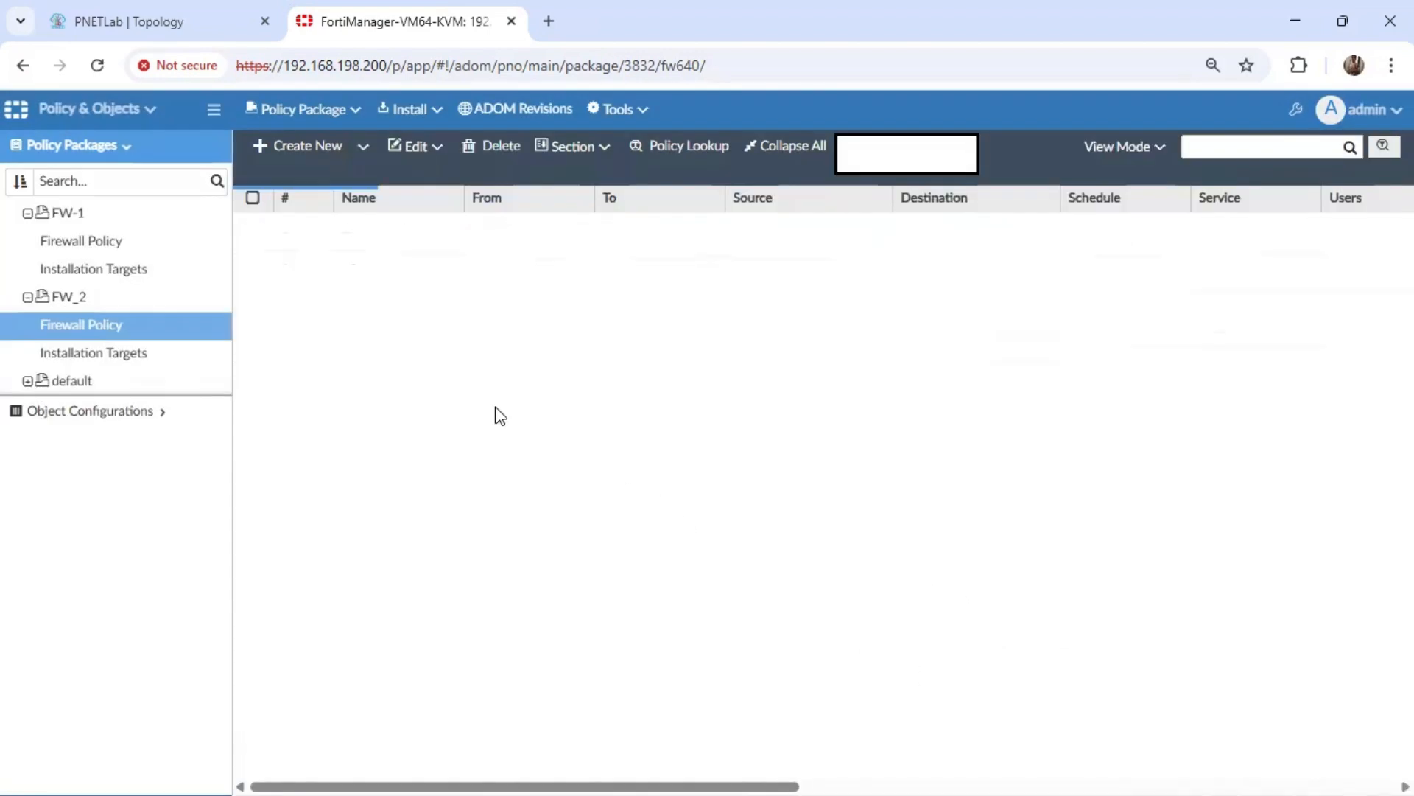
left_click(131, 112)
left_click(509, 193)
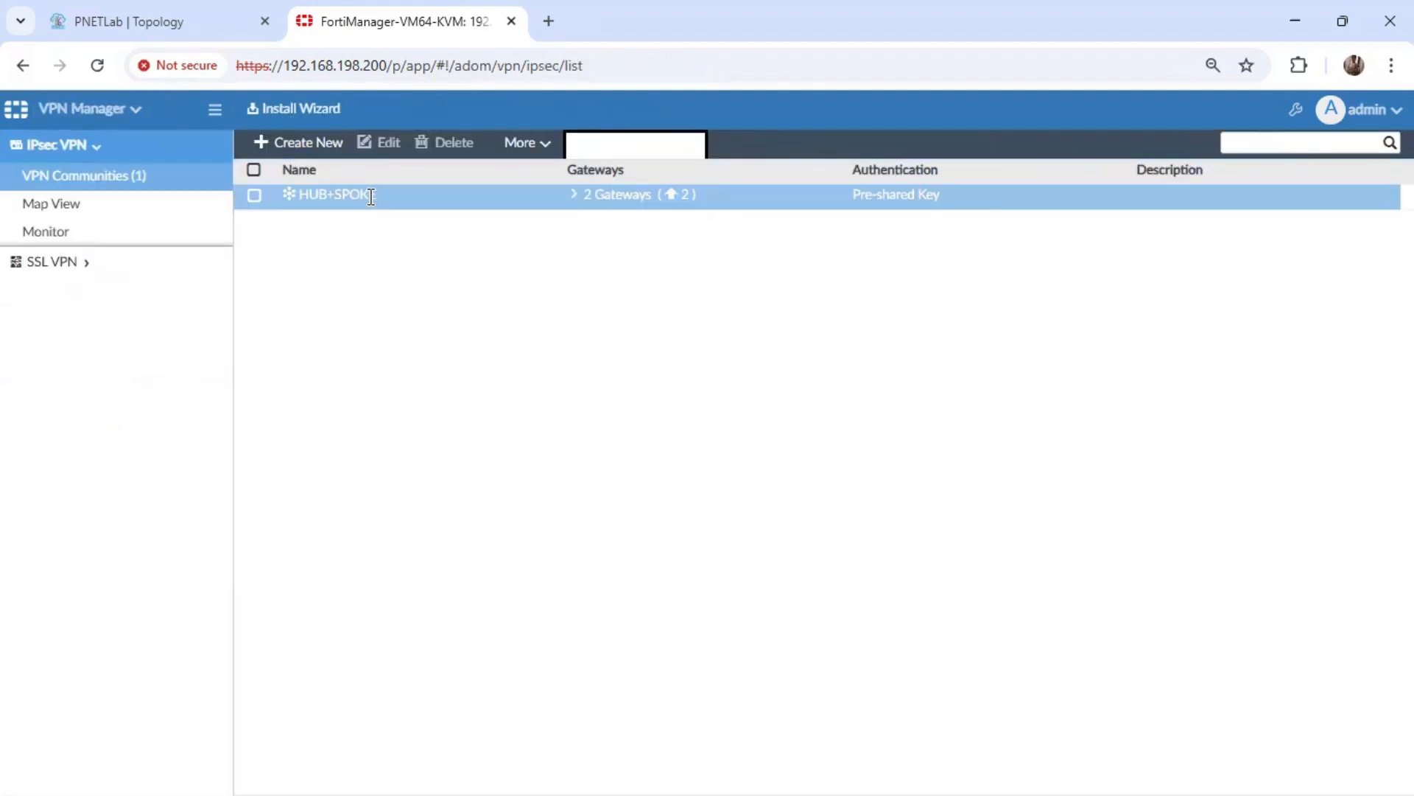
left_click(86, 234)
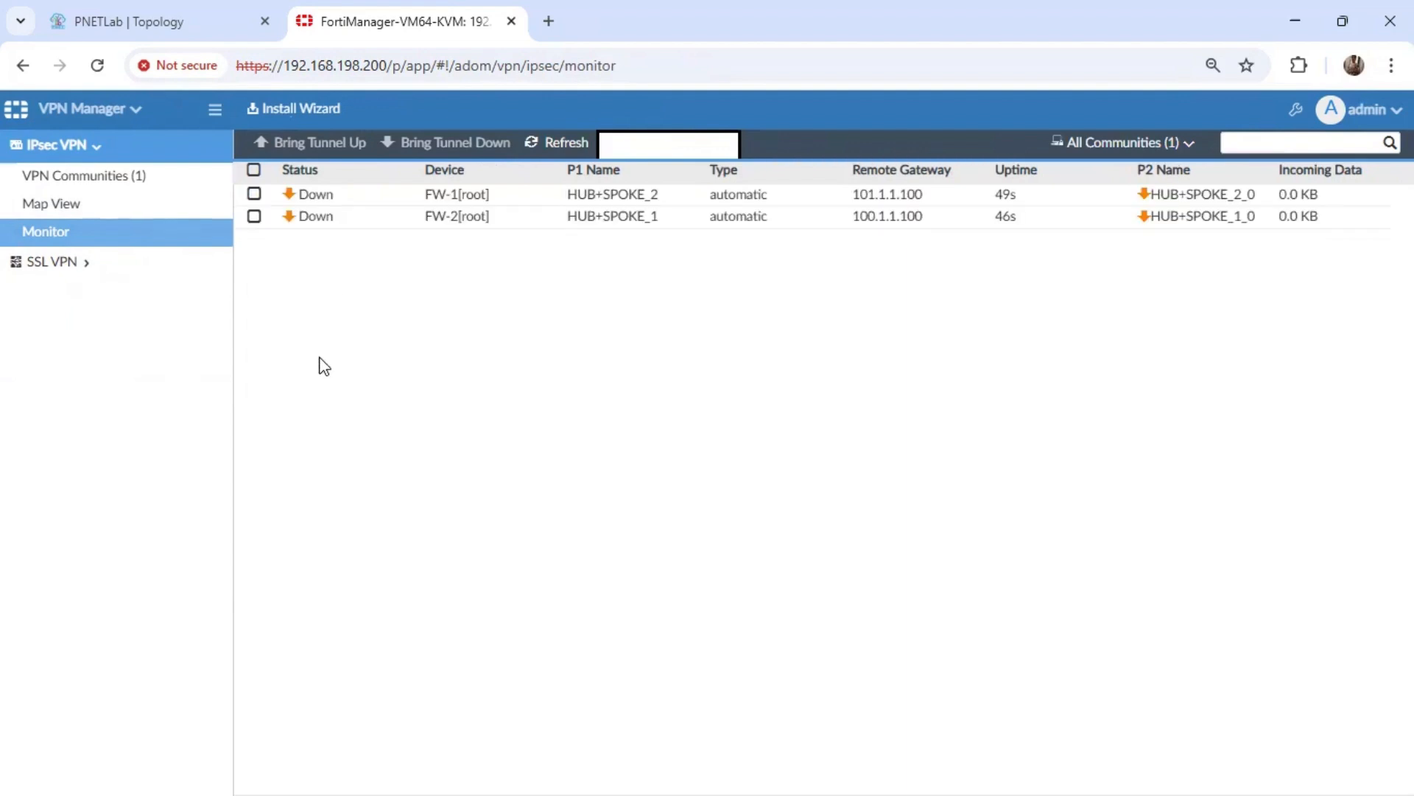
Bring up both HUB+SPOKE tunnels, on FW-1 and FW-2, and refresh the monitor.
left_click(253, 170)
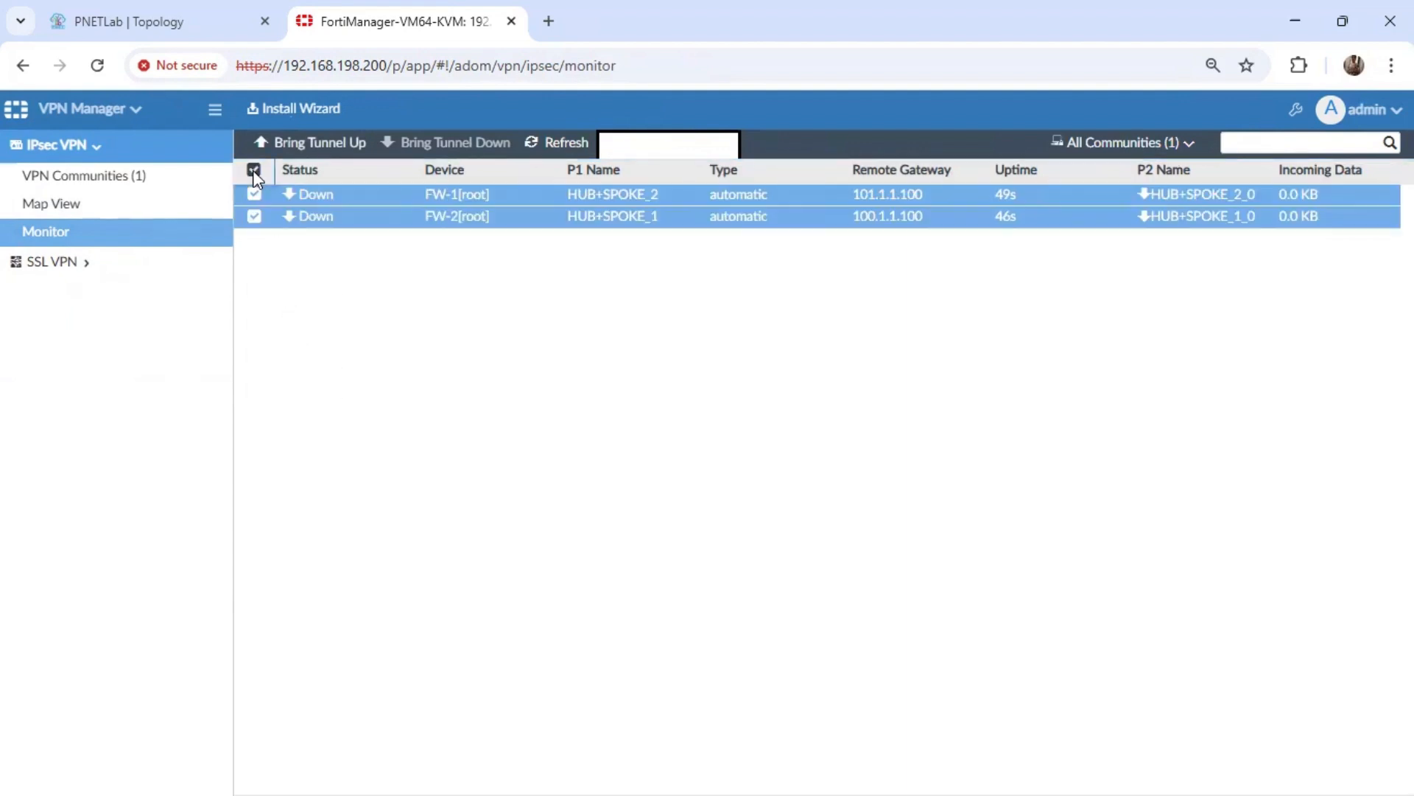
left_click(313, 151)
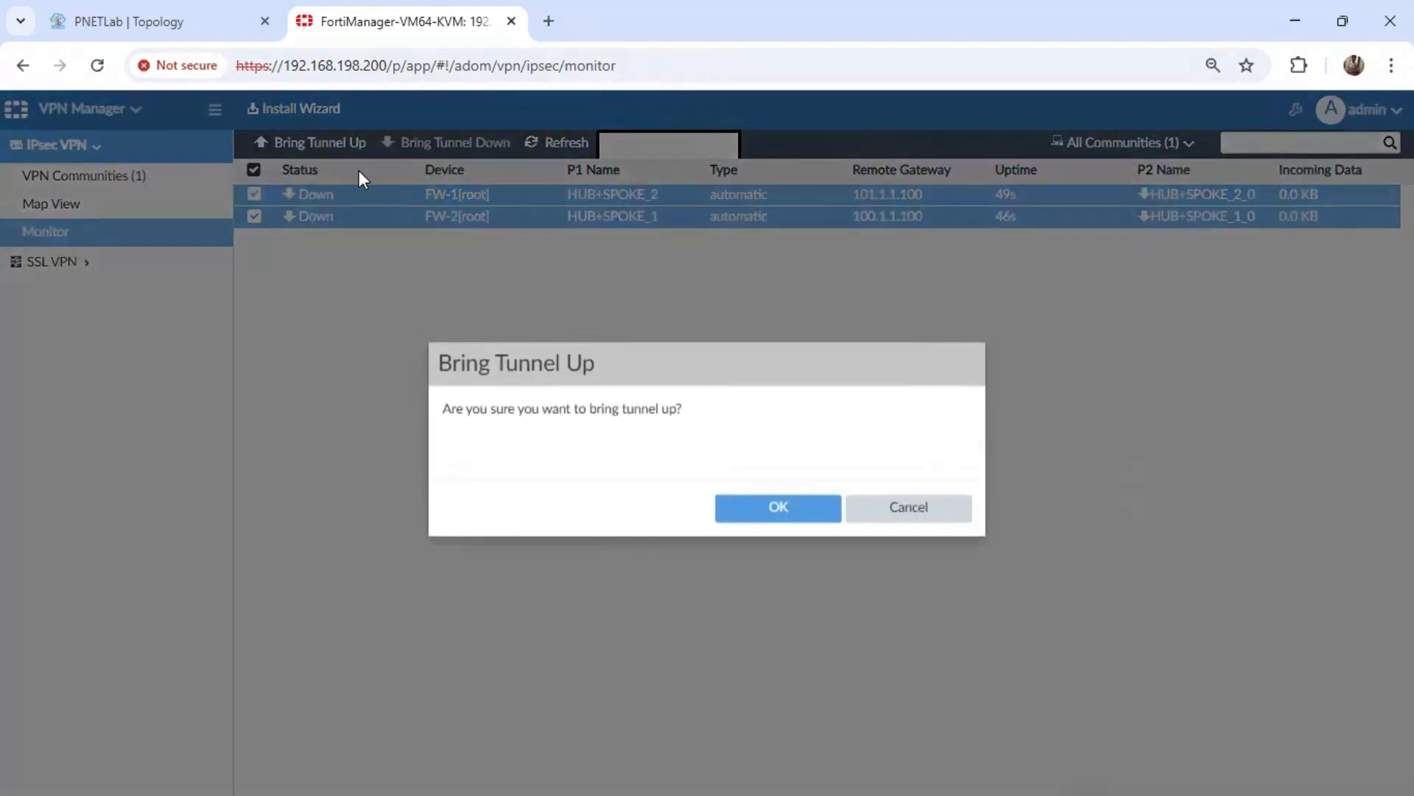
left_click(771, 514)
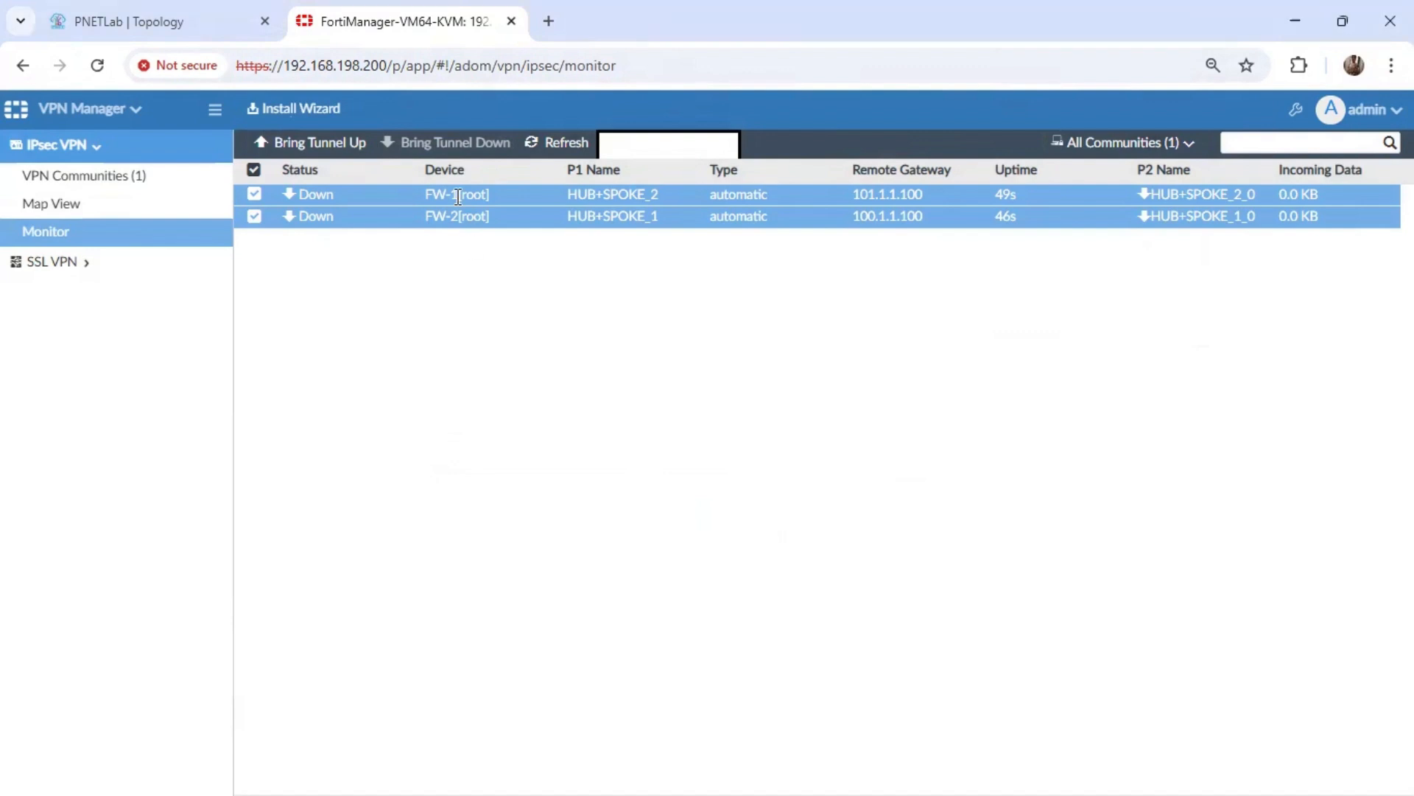
left_click(572, 145)
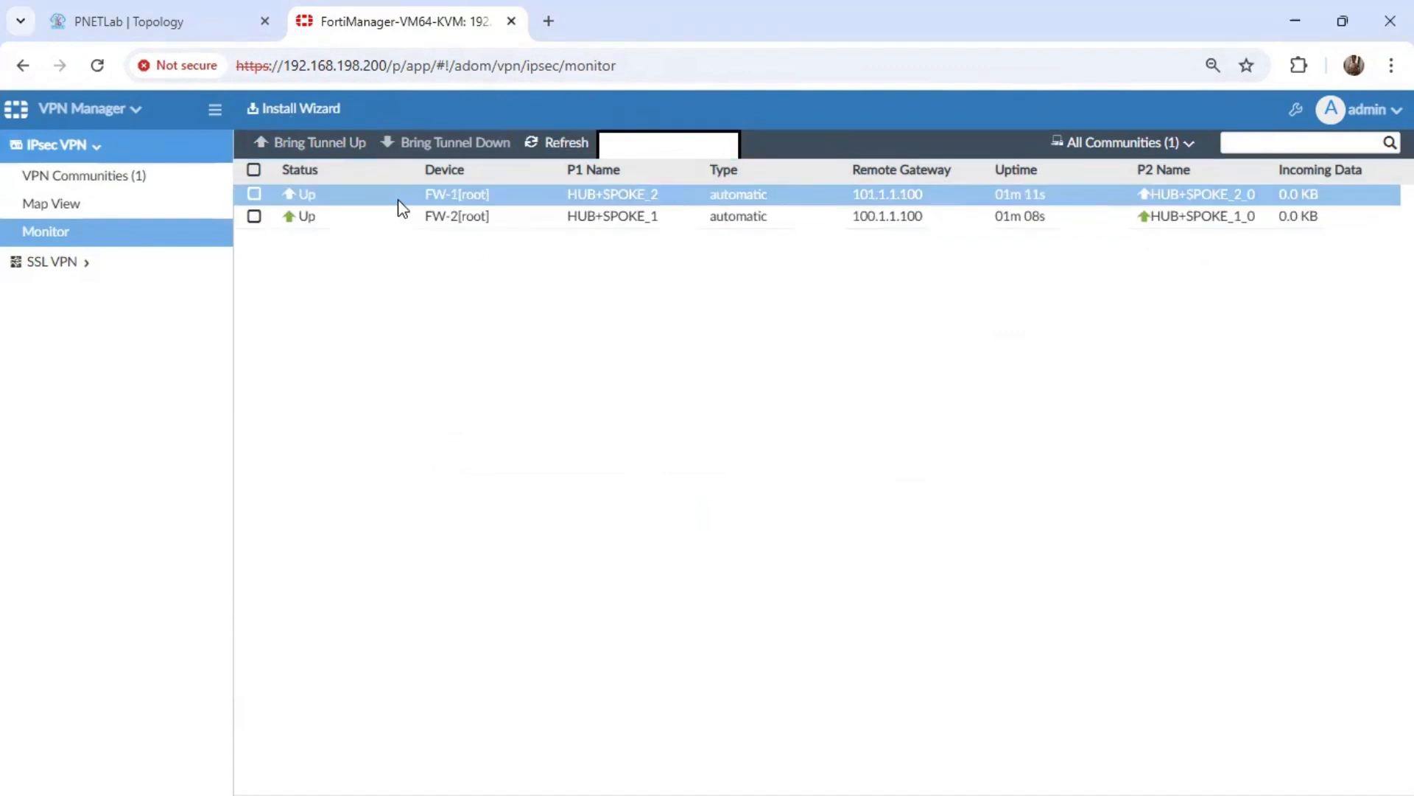
Switch to the PNETLab topology, open the VPC9 console, show its IP settings and request an address with "ip dhcp".
left_click(179, 35)
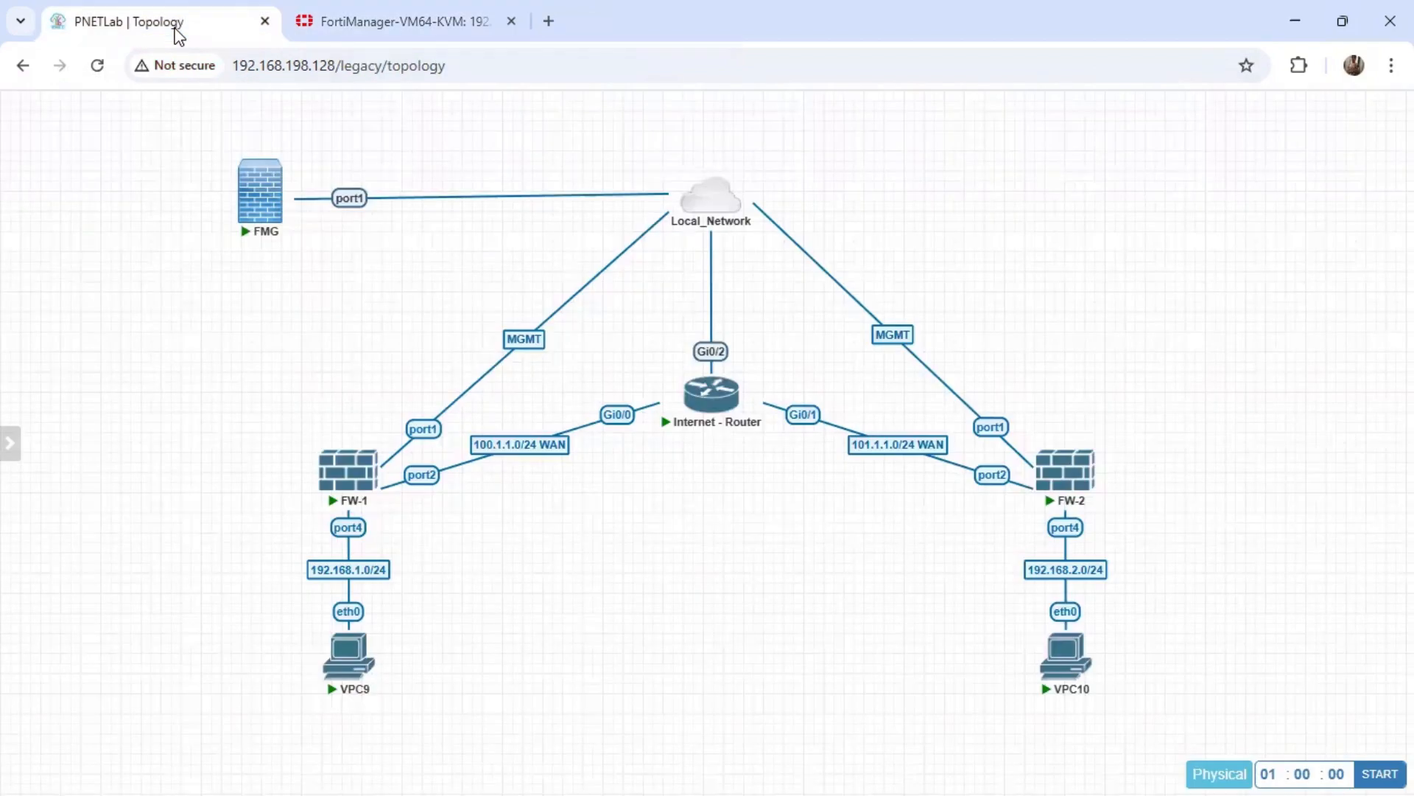
left_click(351, 666)
left_click(635, 227)
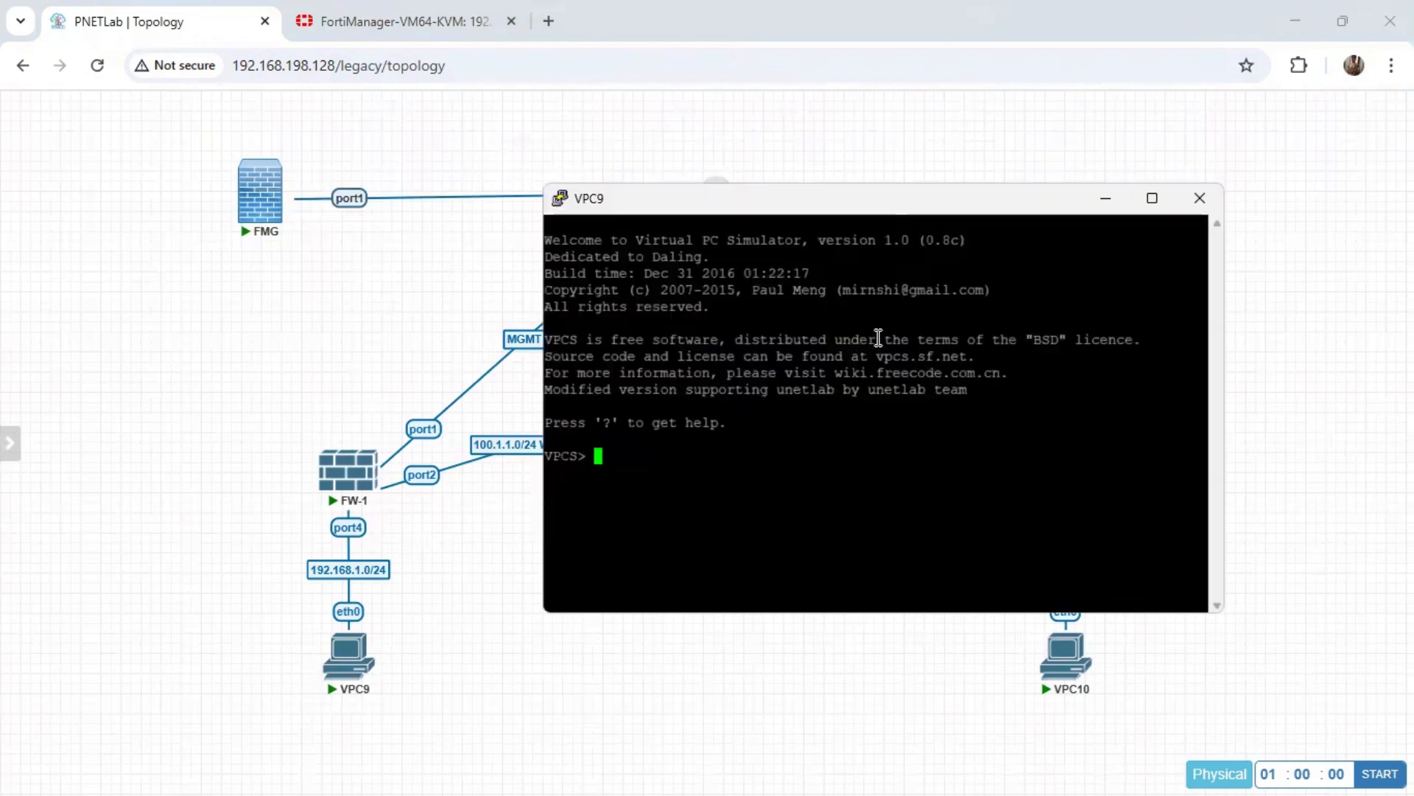
type("show ip")
key("Return")
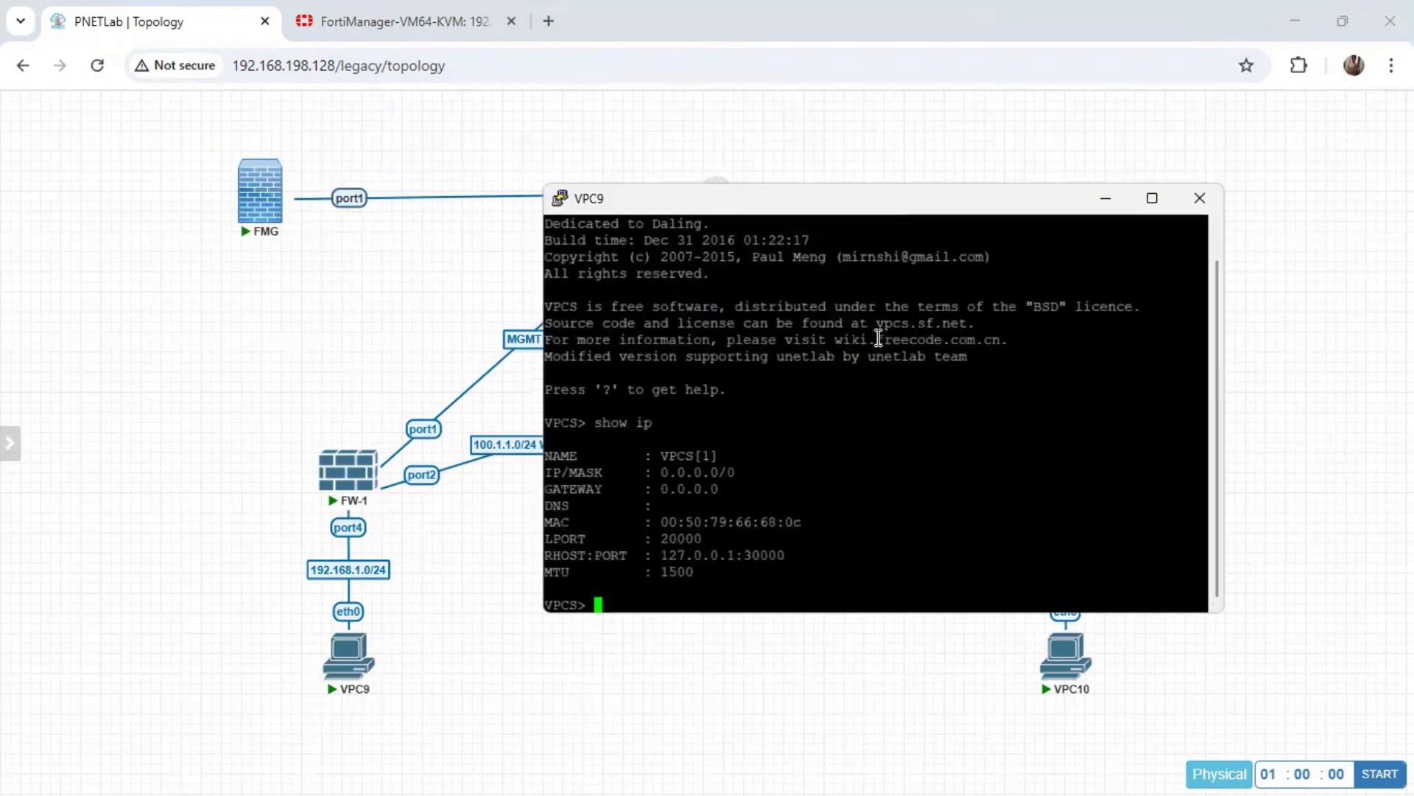
type("ip dhcp")
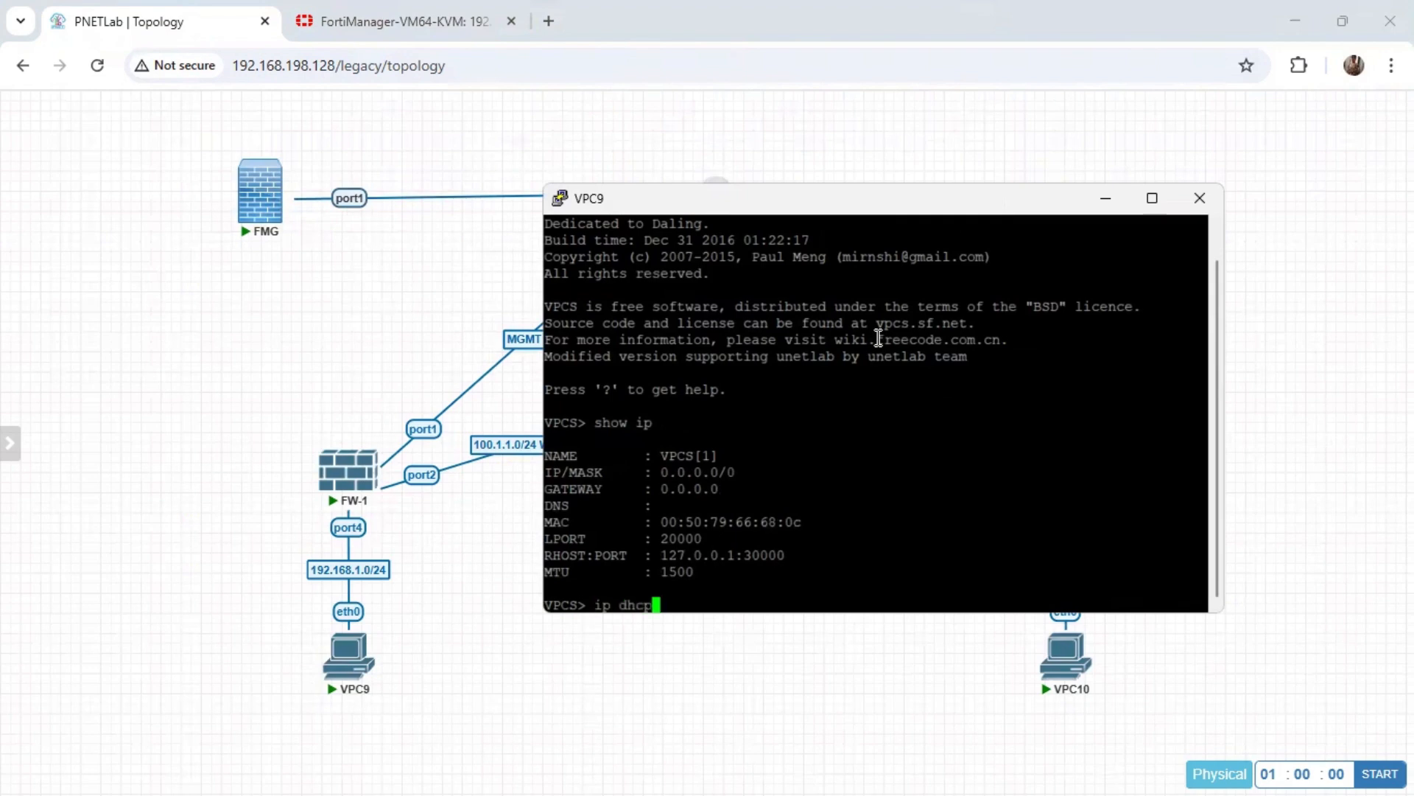
key("Return")
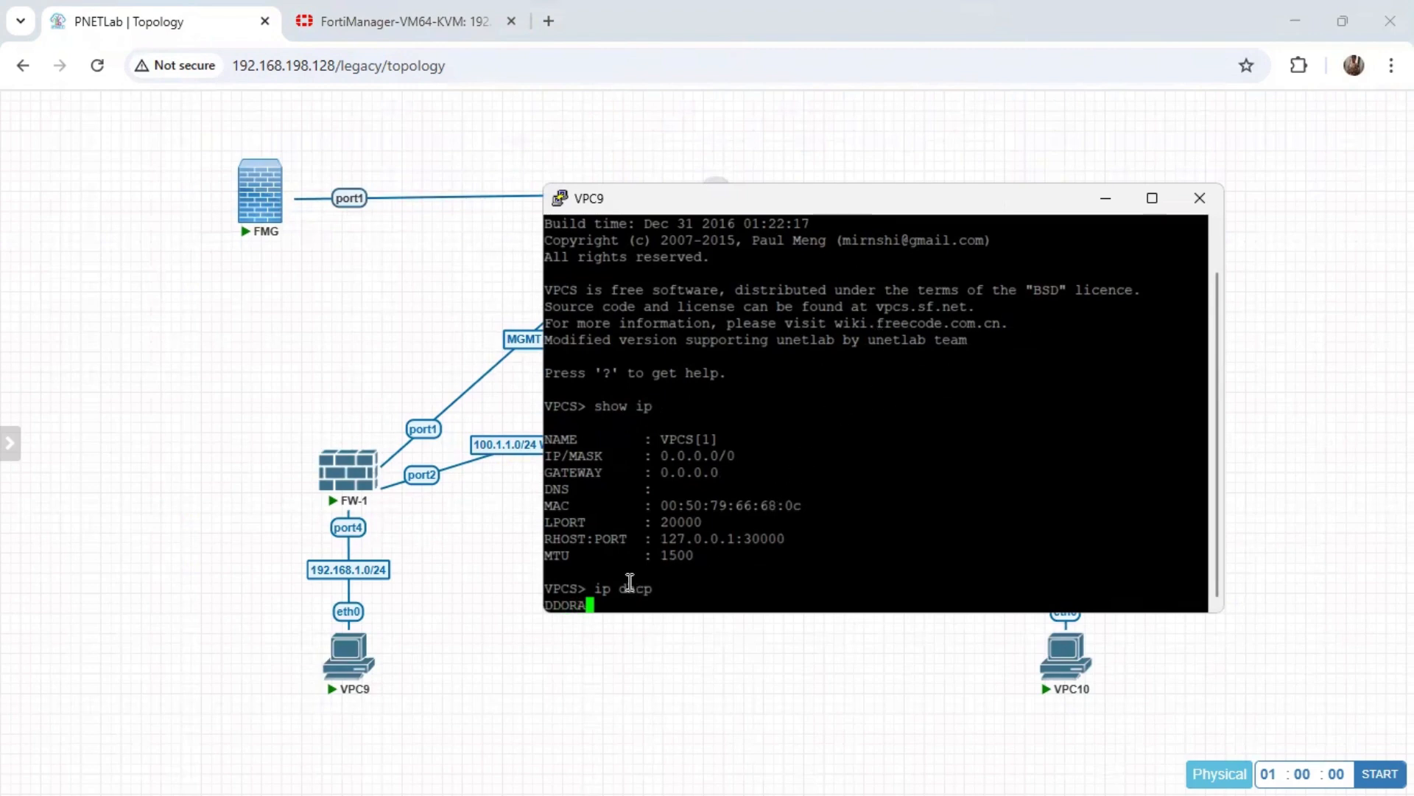
Open the VPC10 console from the topology and request an address with "ip dhcp".
left_click(899, 685)
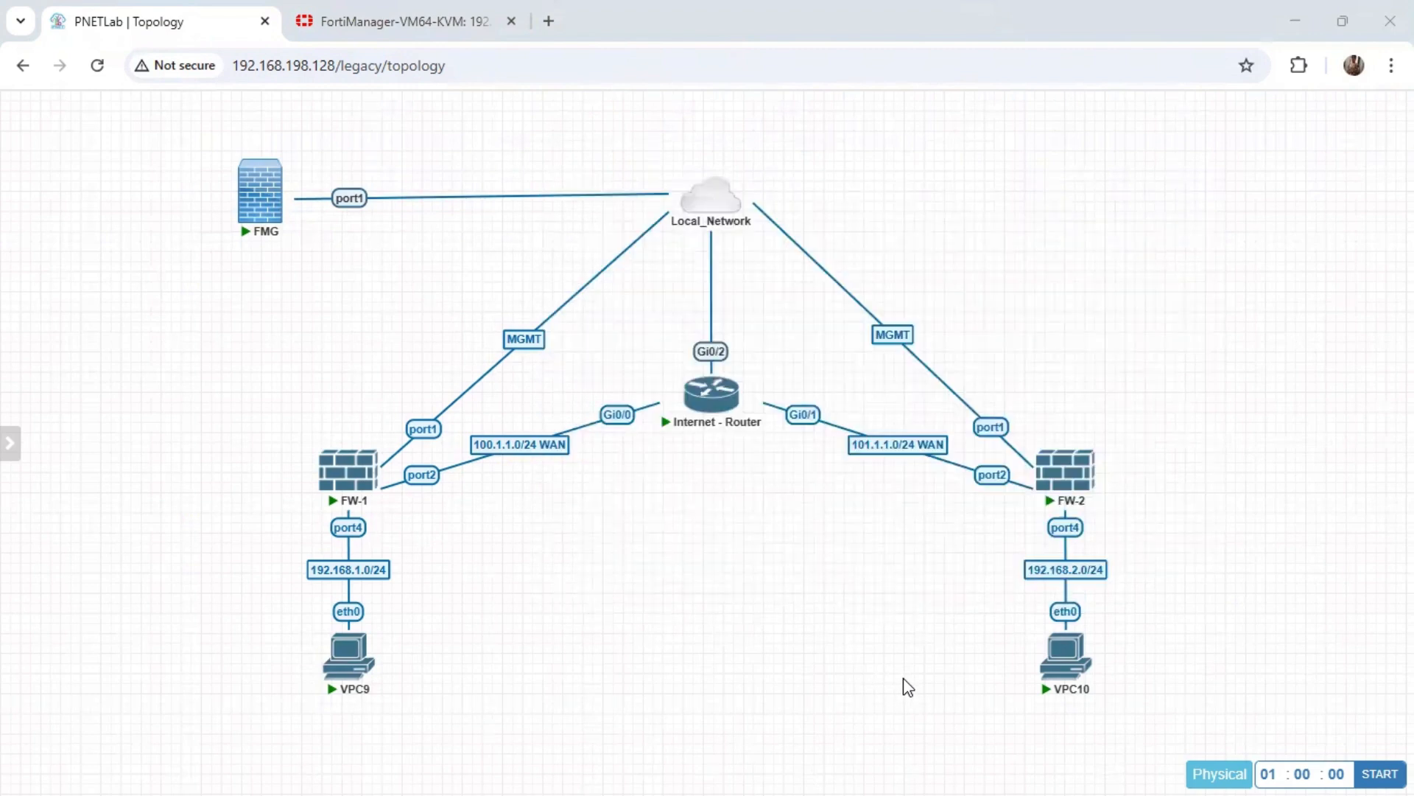
left_click(1068, 670)
left_click(739, 230)
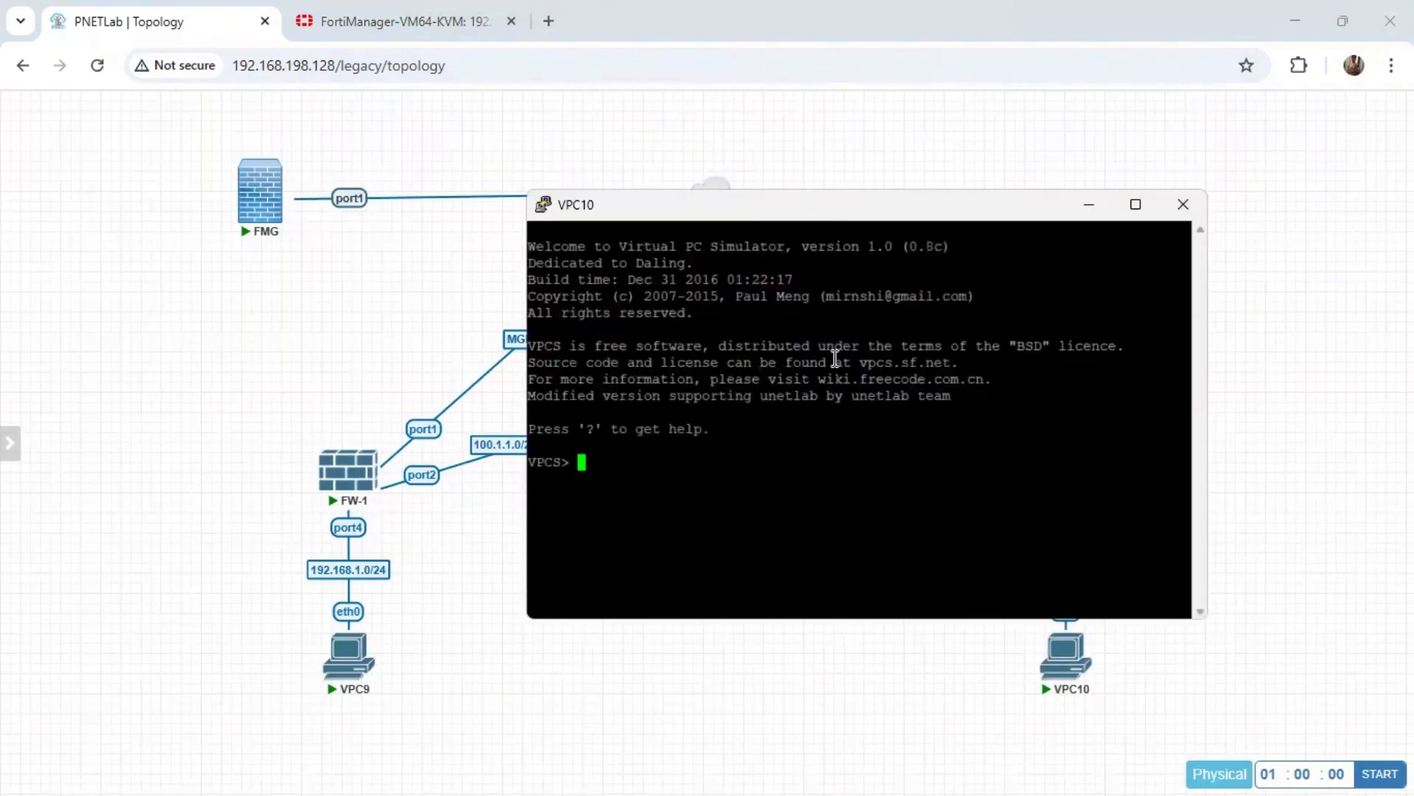
type("ip dhcp")
key("Return")
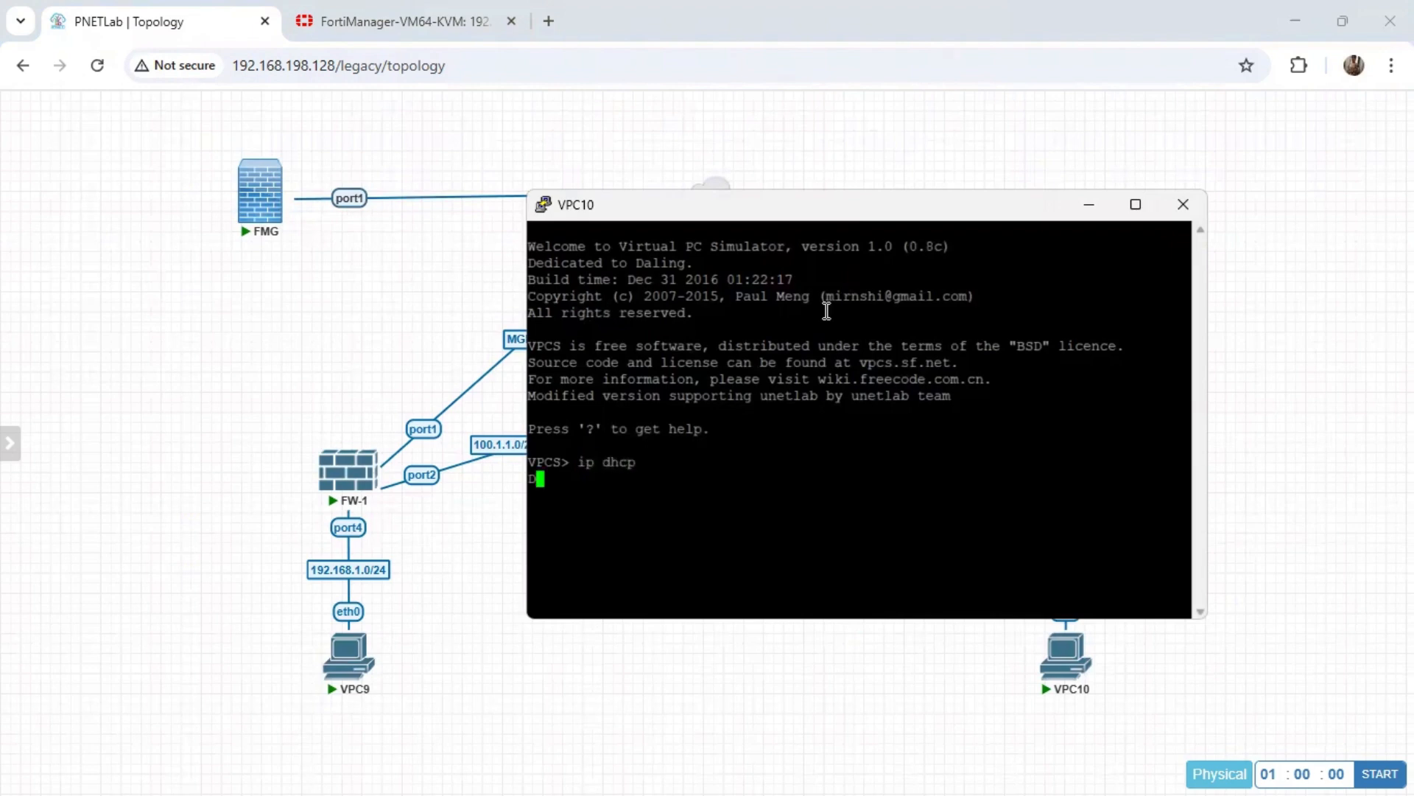
Arrange the VPC9 and VPC10 consoles side by side over the PNETLab topology.
left_click(347, 23)
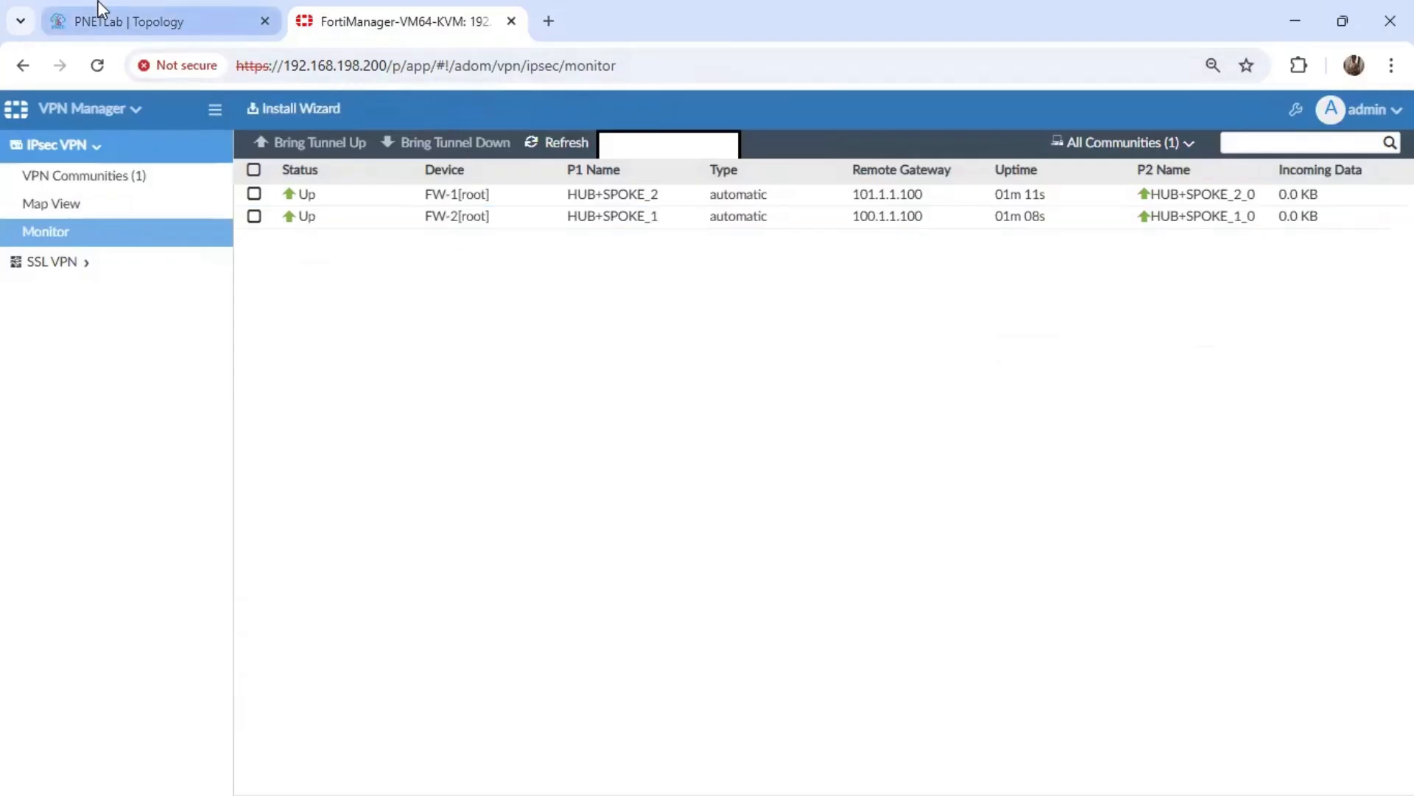
left_click(144, 18)
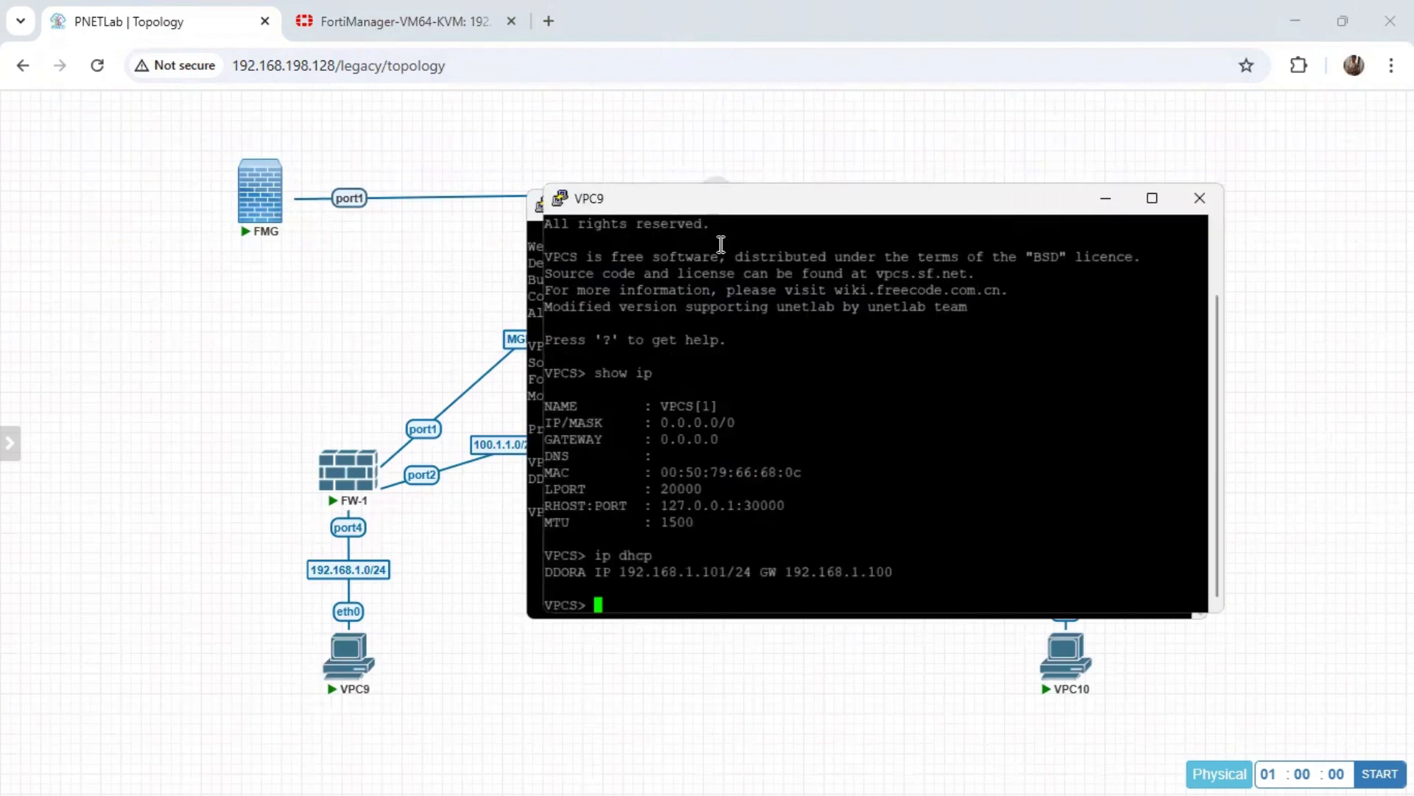
left_click_drag(668, 205, 159, 161)
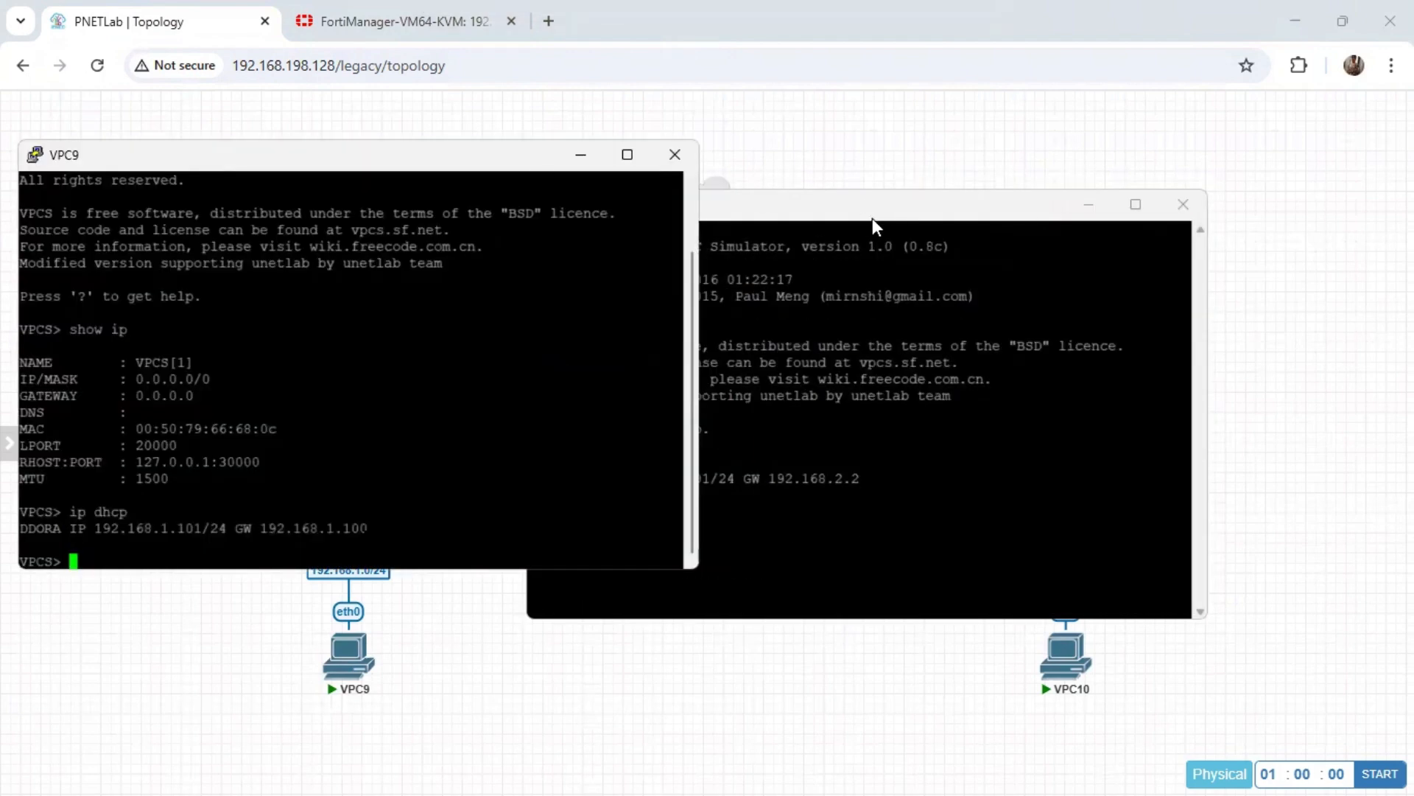
left_click_drag(872, 218, 1182, 152)
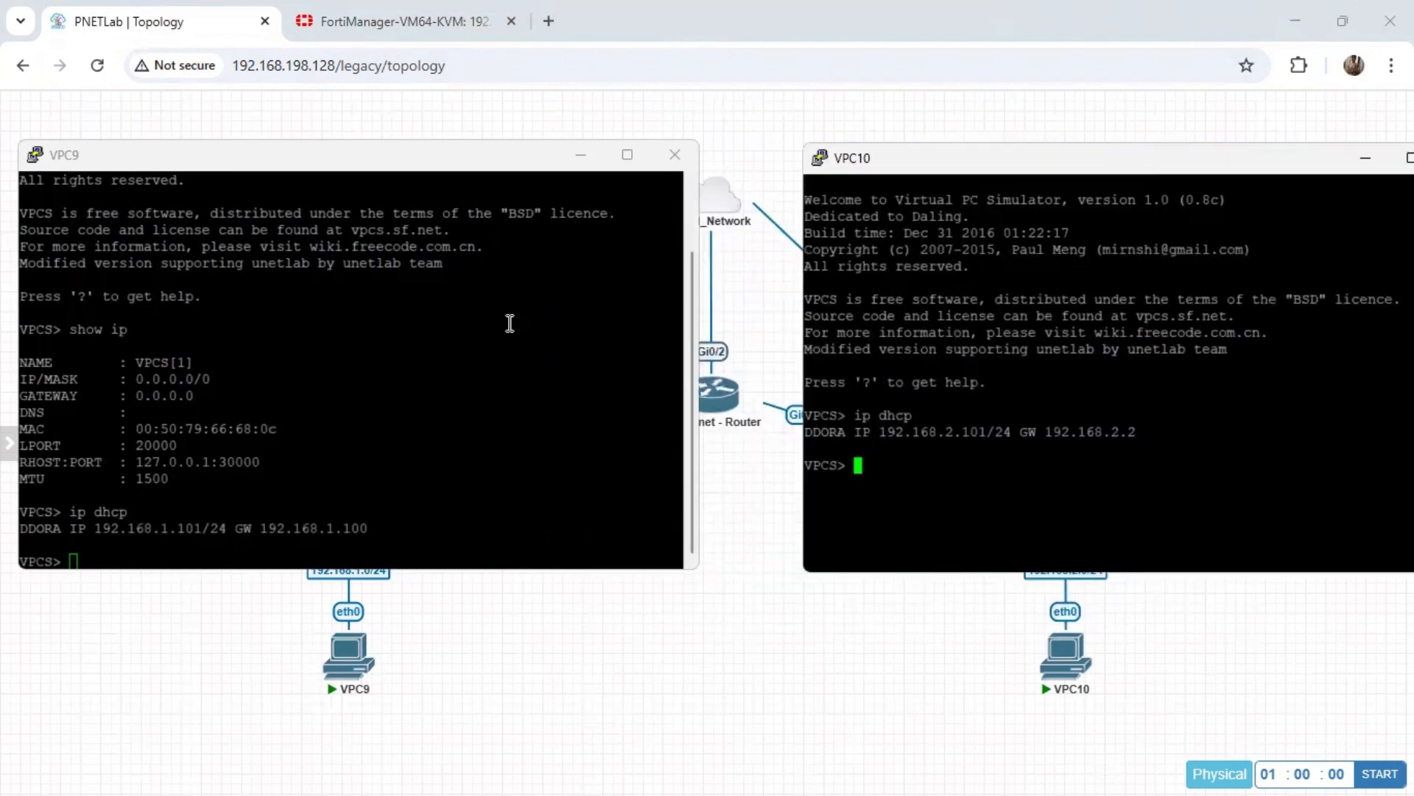
Ping VPC10 at 192.168.2.101 from the VPC9 console to test the VPN.
left_click(373, 360)
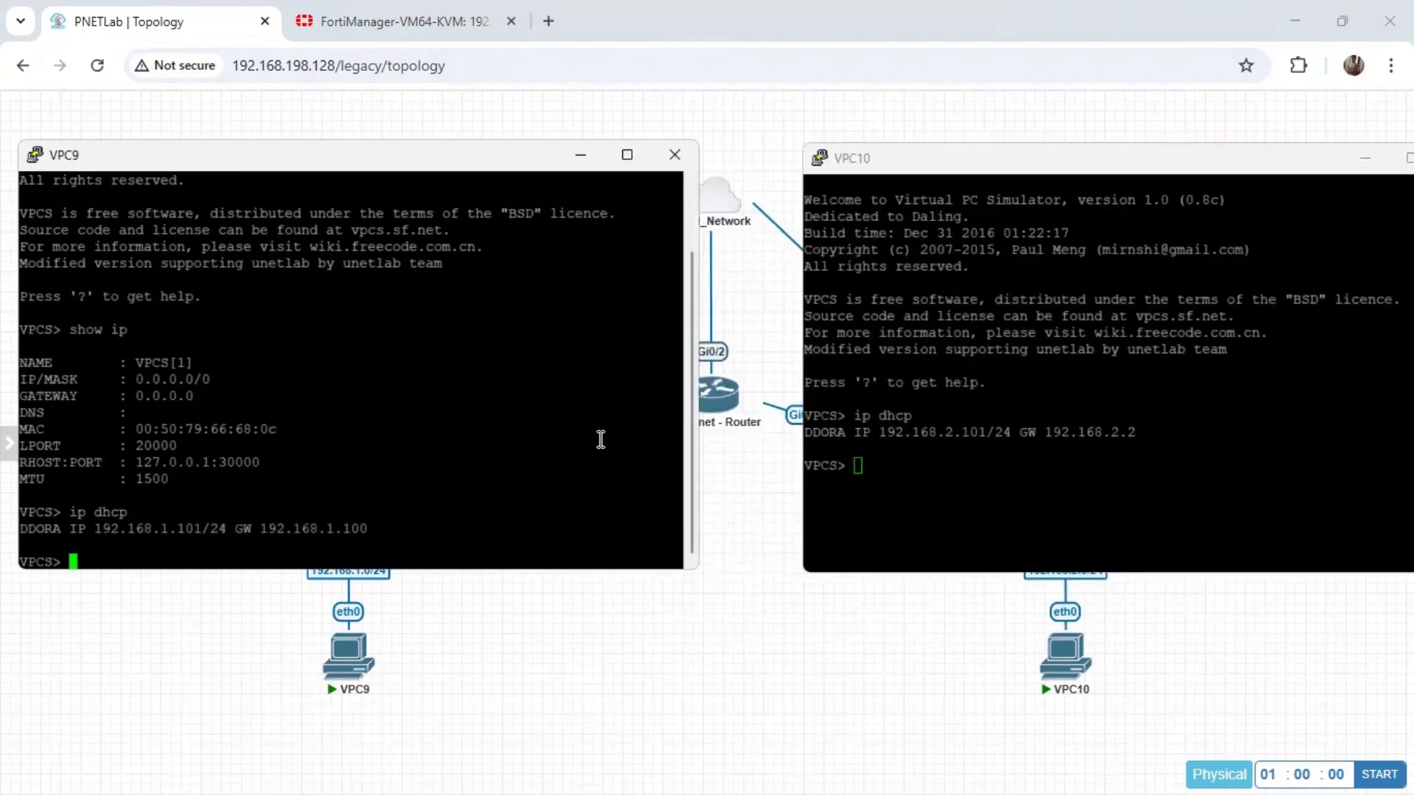
type("ping")
key("Page_Up")
key("Delete")
key("Delete")
key("Delete")
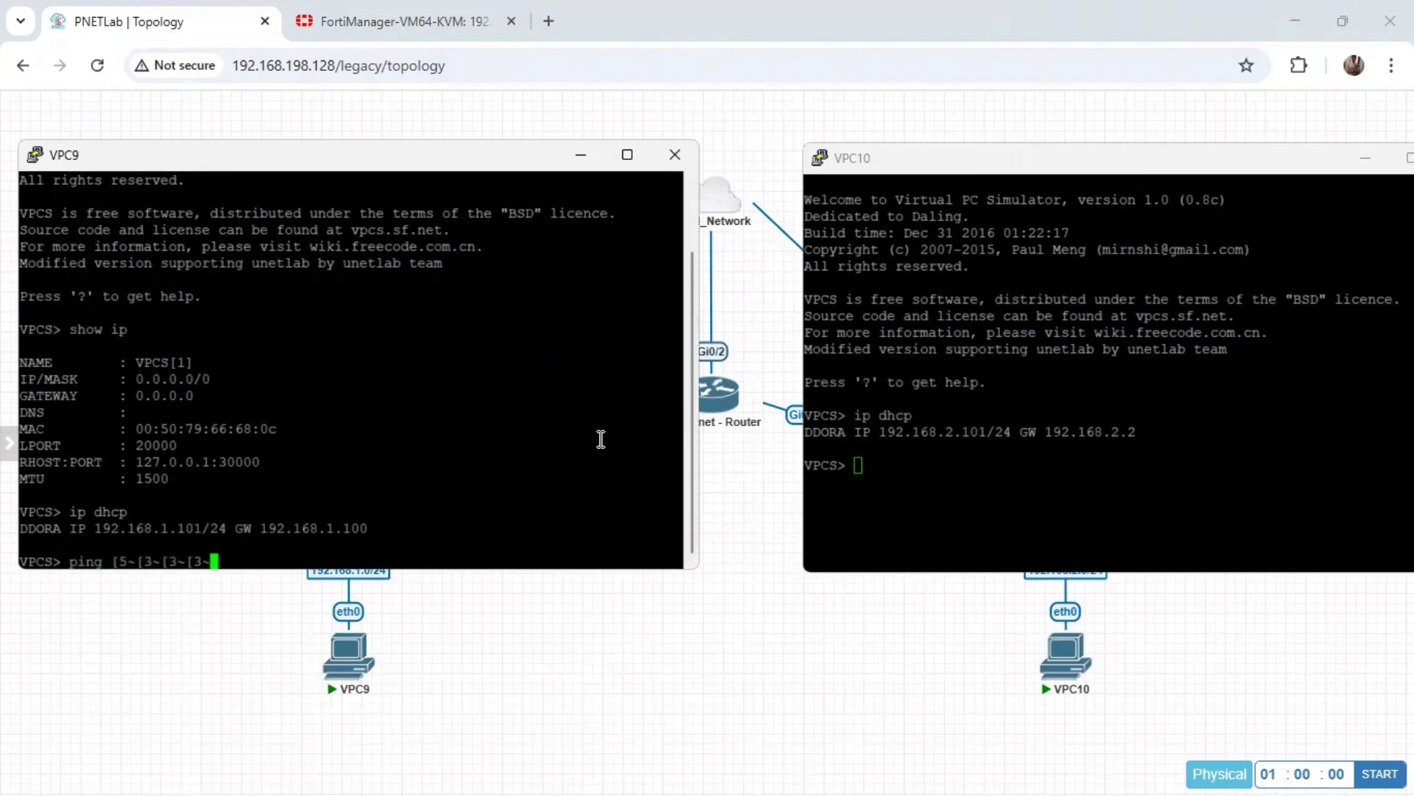
key("Insert")
key("BackSpace")
key("BackSpace")
key("BackSpace")
key("BackSpace")
key("BackSpace")
key("BackSpace")
key("BackSpace")
key("BackSpace")
key("BackSpace")
key("BackSpace")
key("BackSpace")
key("BackSpace")
type("192.168.2.101")
key("Return")
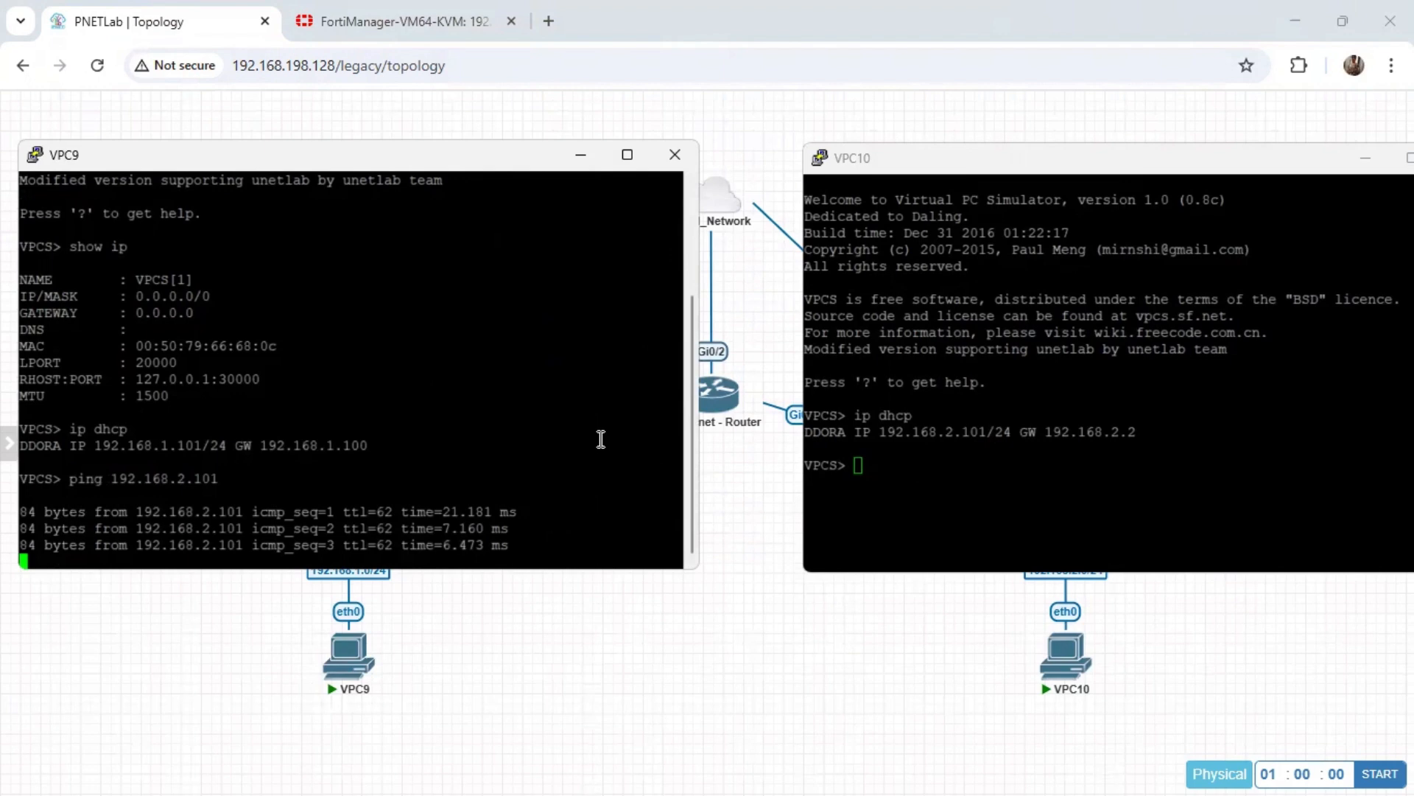
Ping VPC9 at 192.168.1.101 from the VPC10 console to test the reverse direction.
left_click(952, 479)
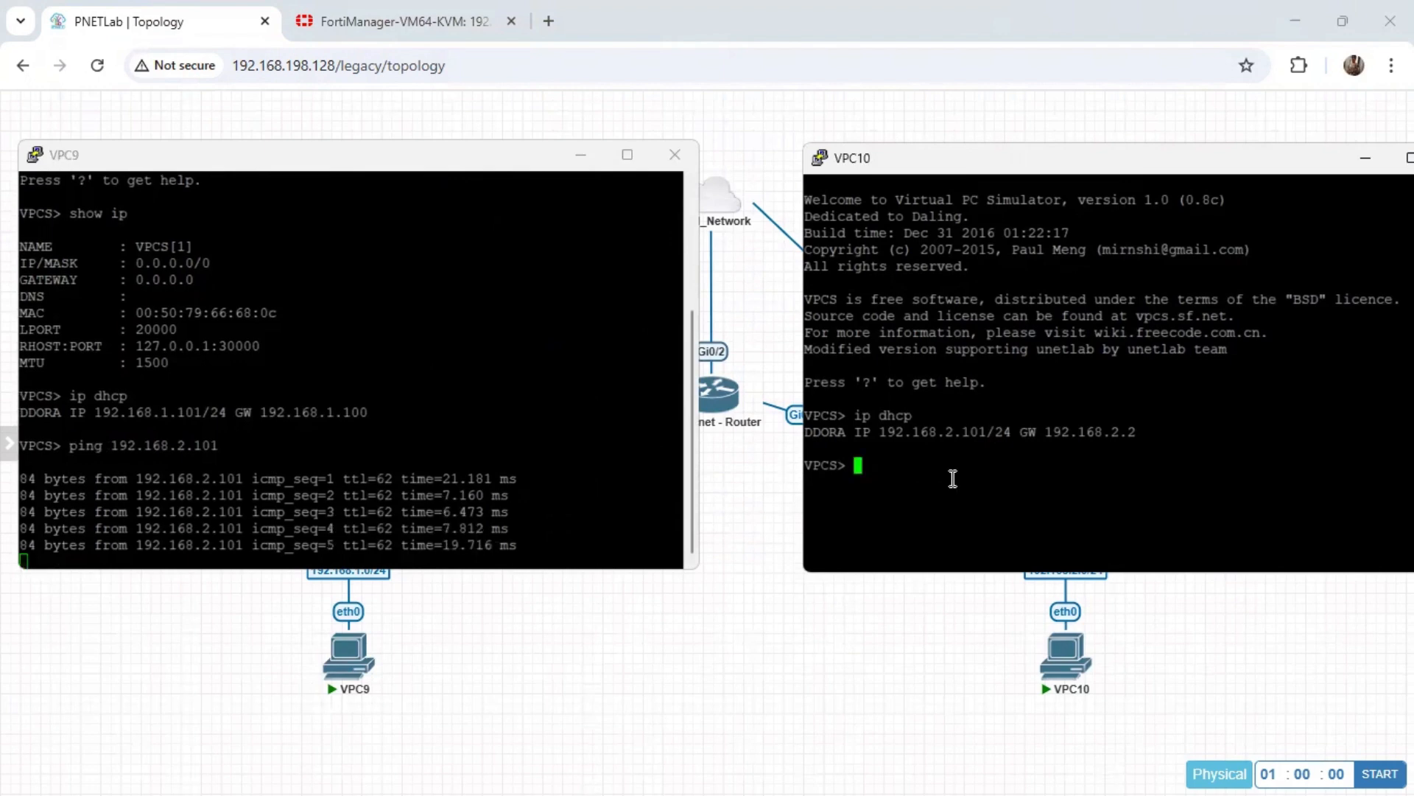
type("ping 19")
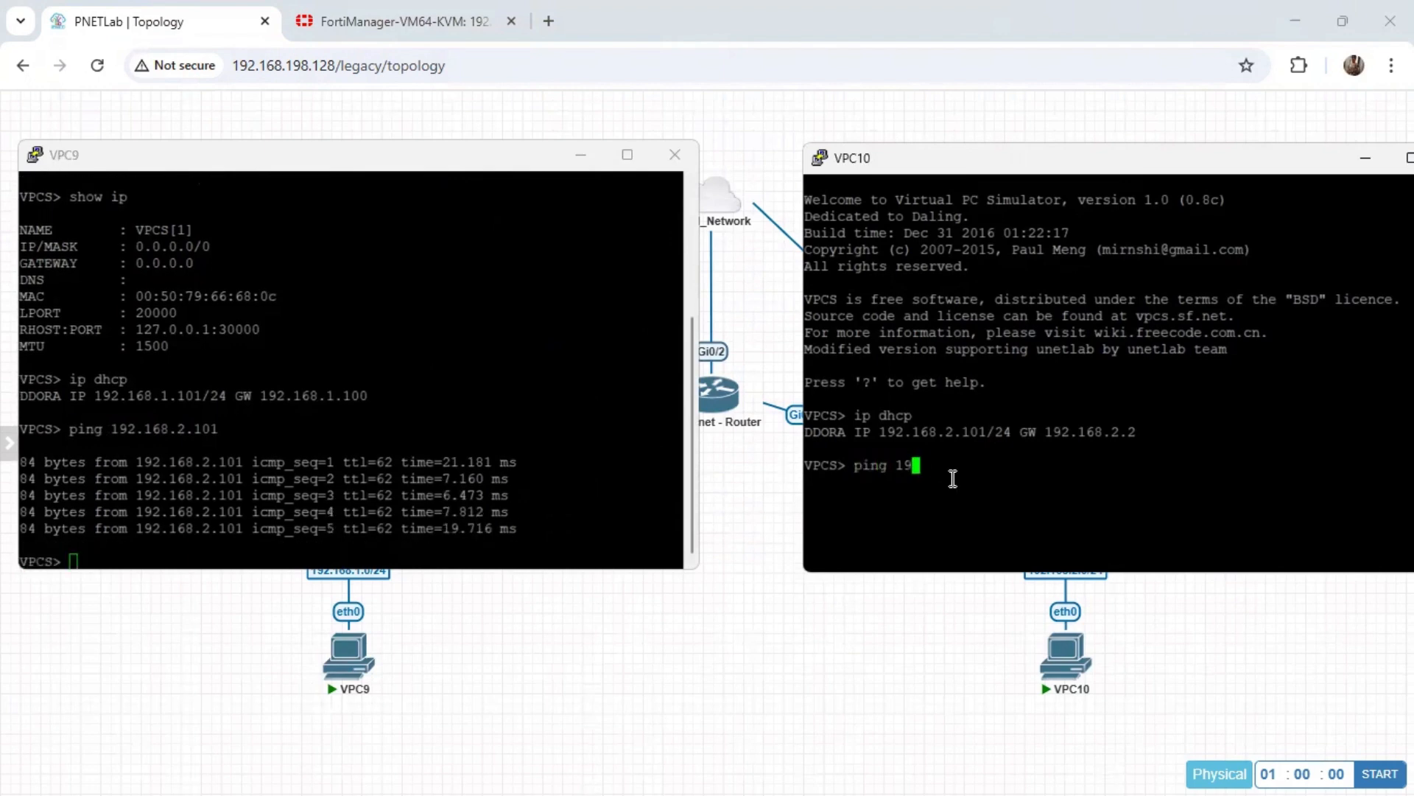
type("2.168.1.101")
key("Return")
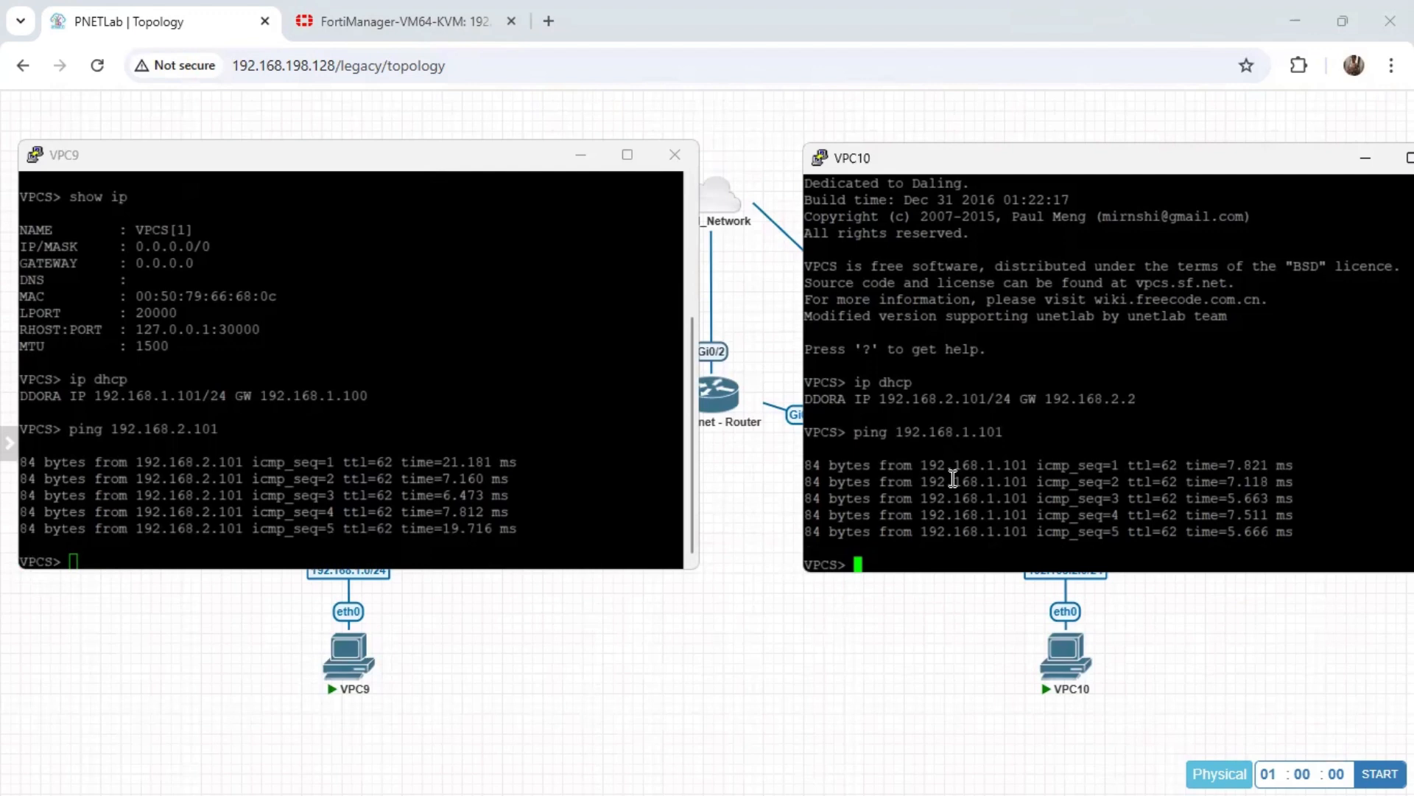
Switch back to FortiManager and review the gateways of the HUB+SPOKE VPN community alongside the PNETLab topology.
left_click(400, 28)
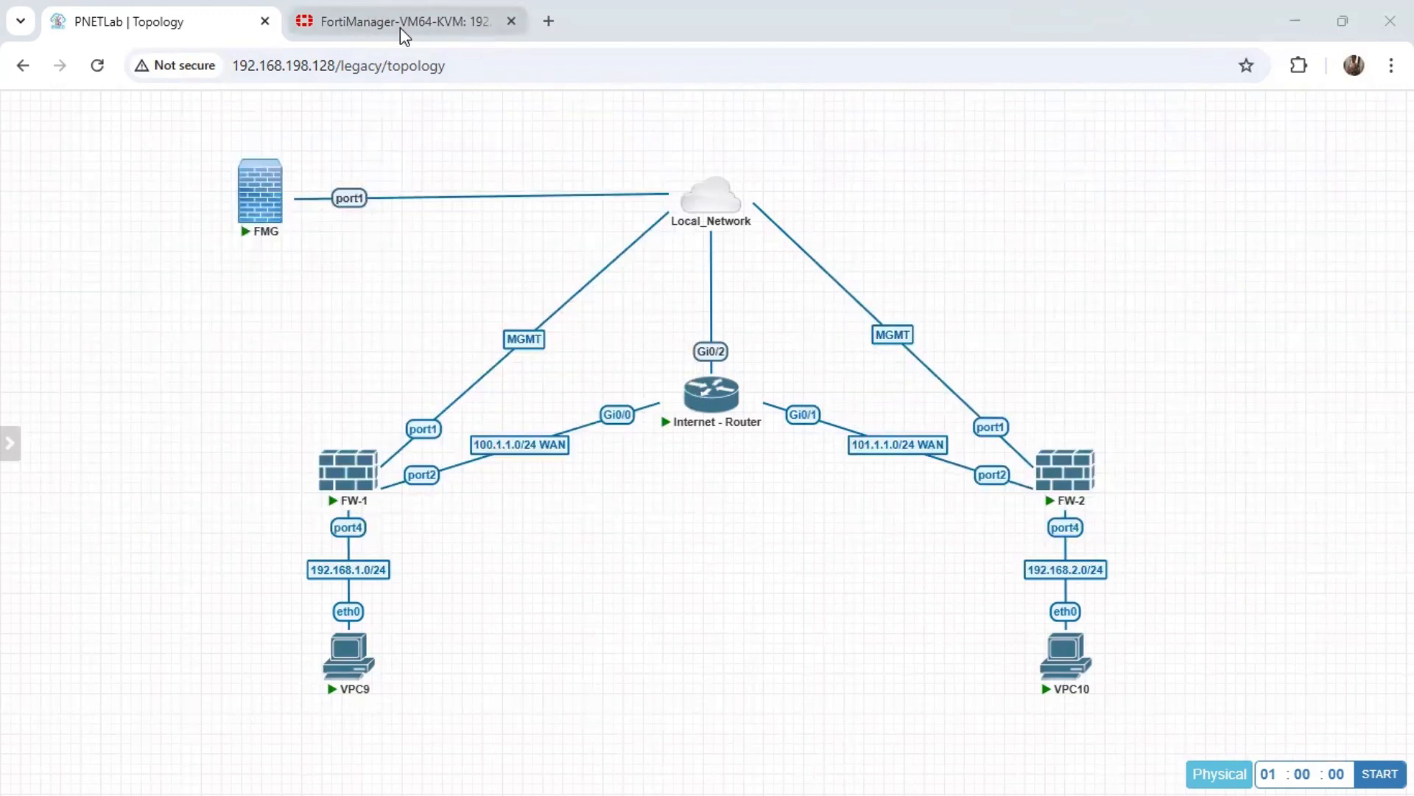
left_click(400, 28)
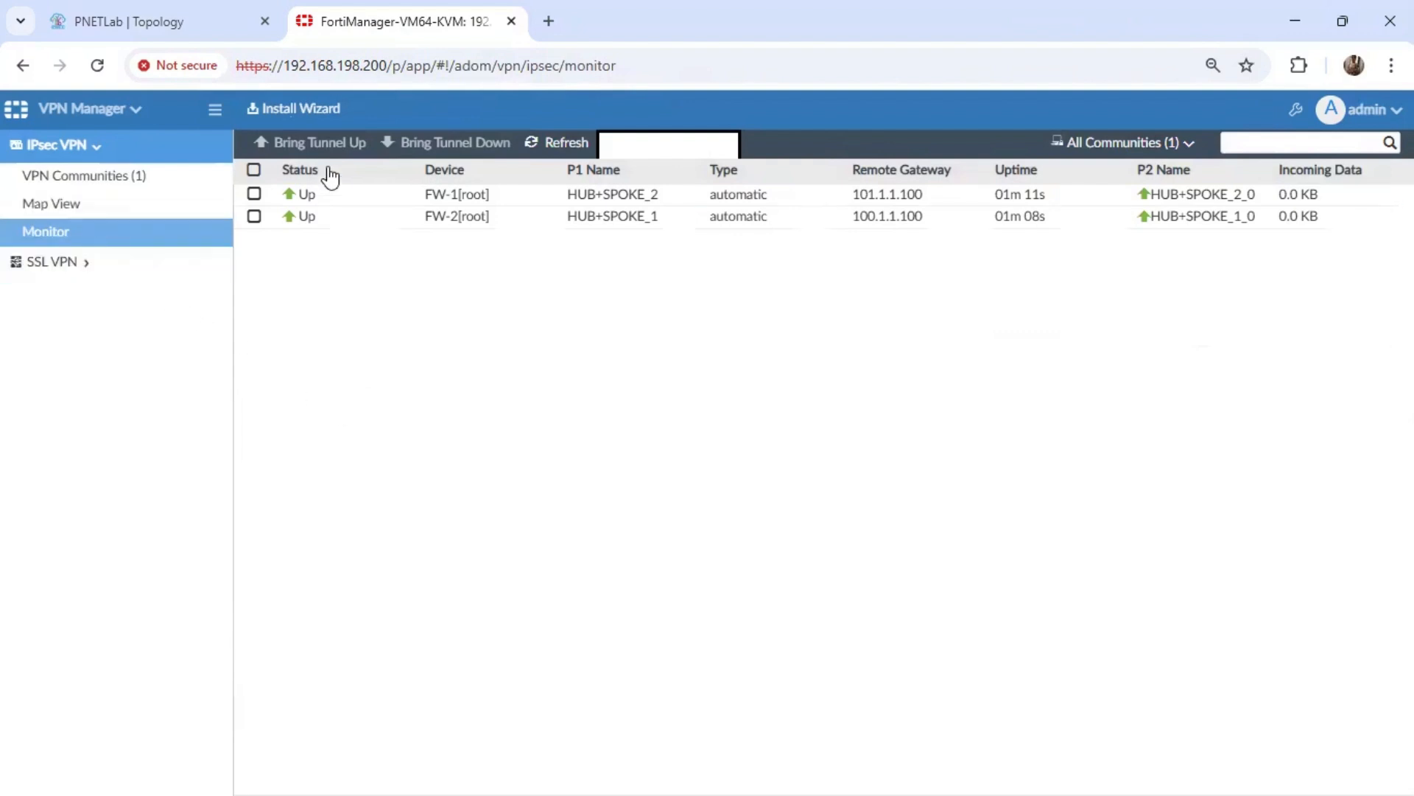
left_click(134, 179)
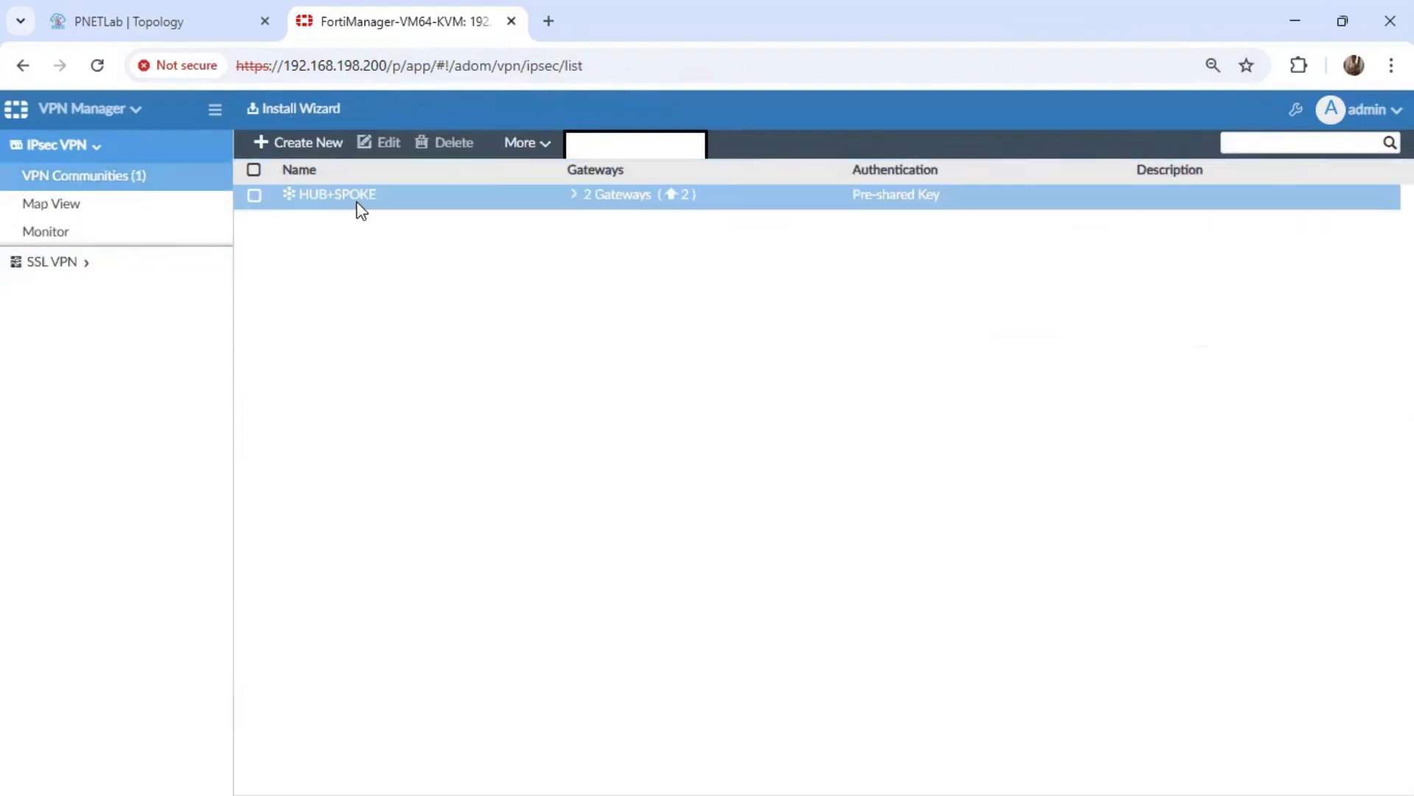
left_click(354, 196)
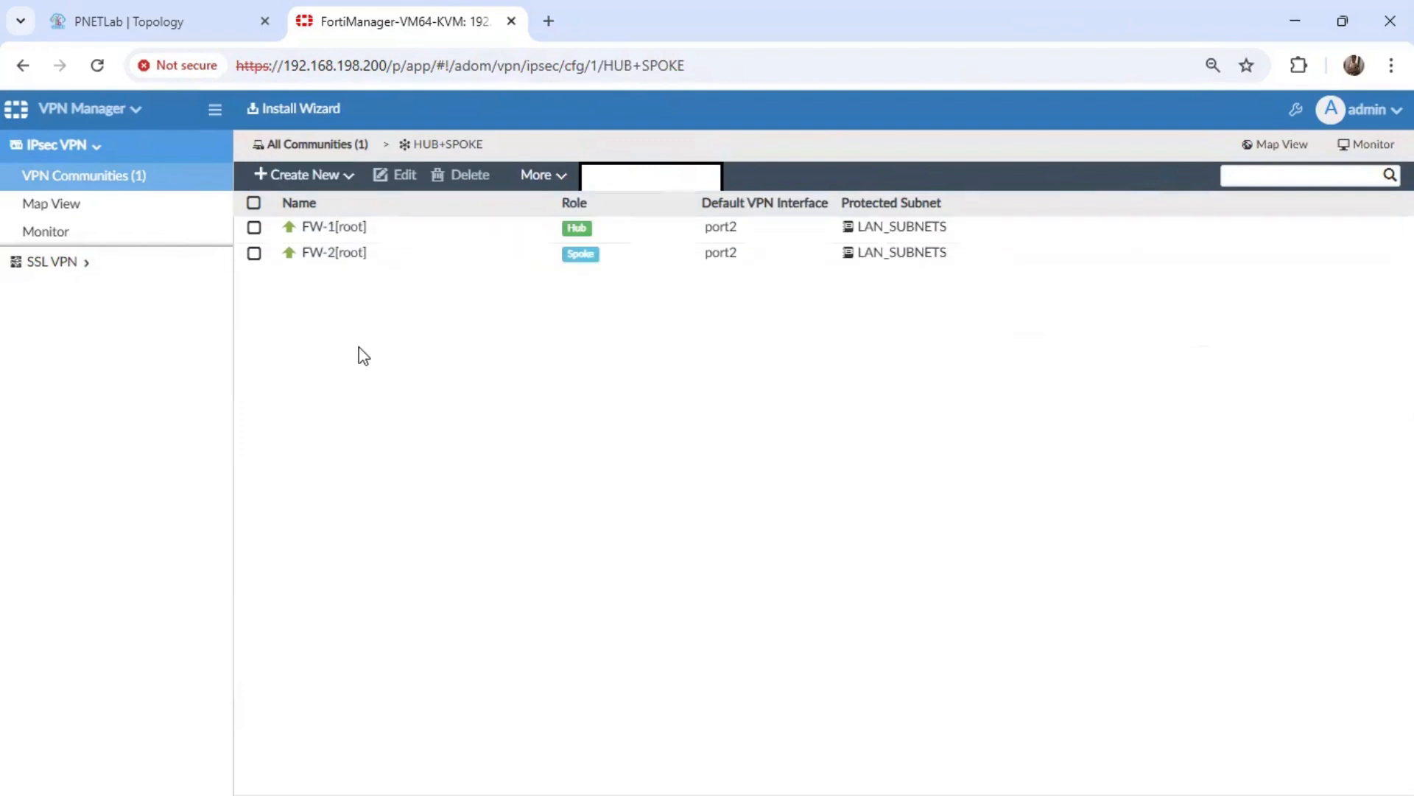
left_click(177, 23)
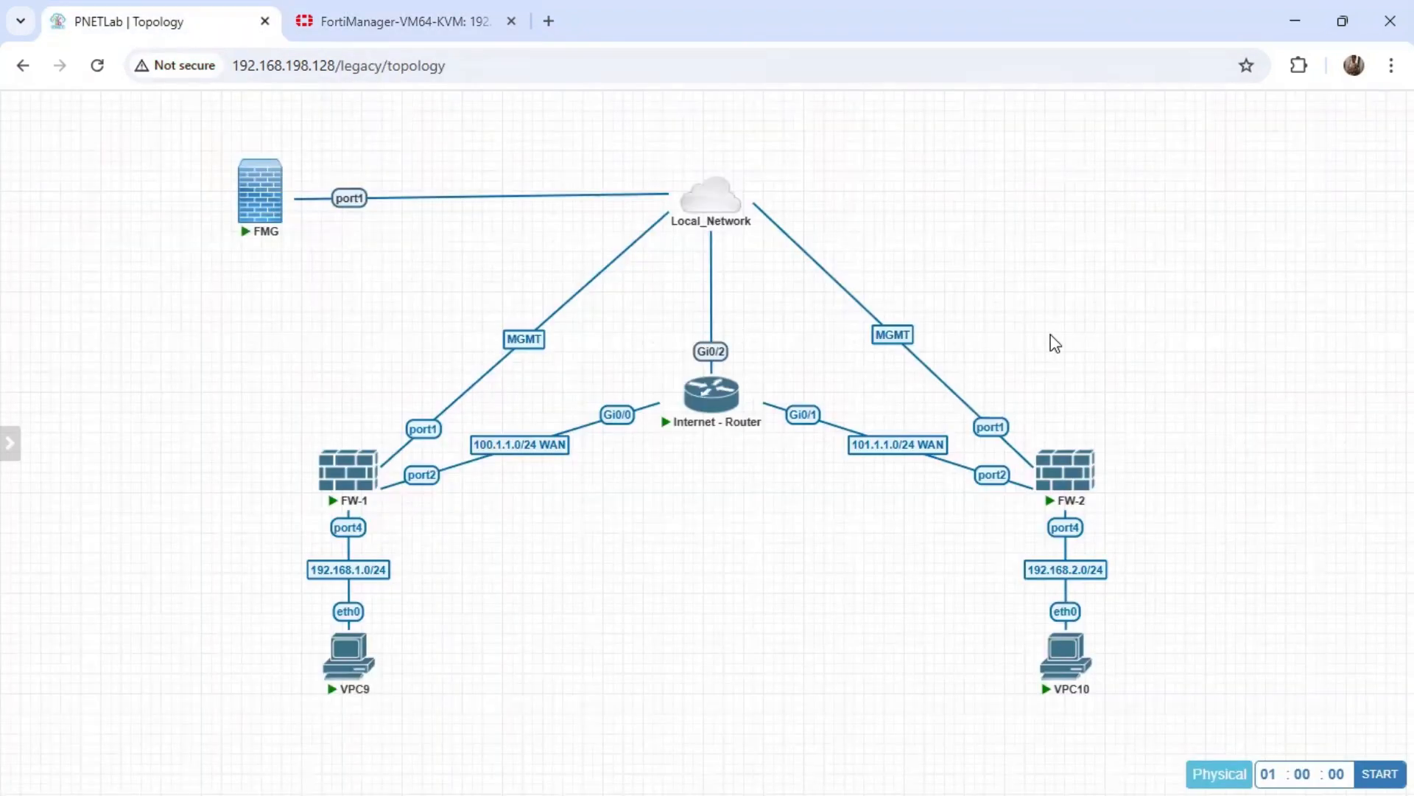
left_click(395, 23)
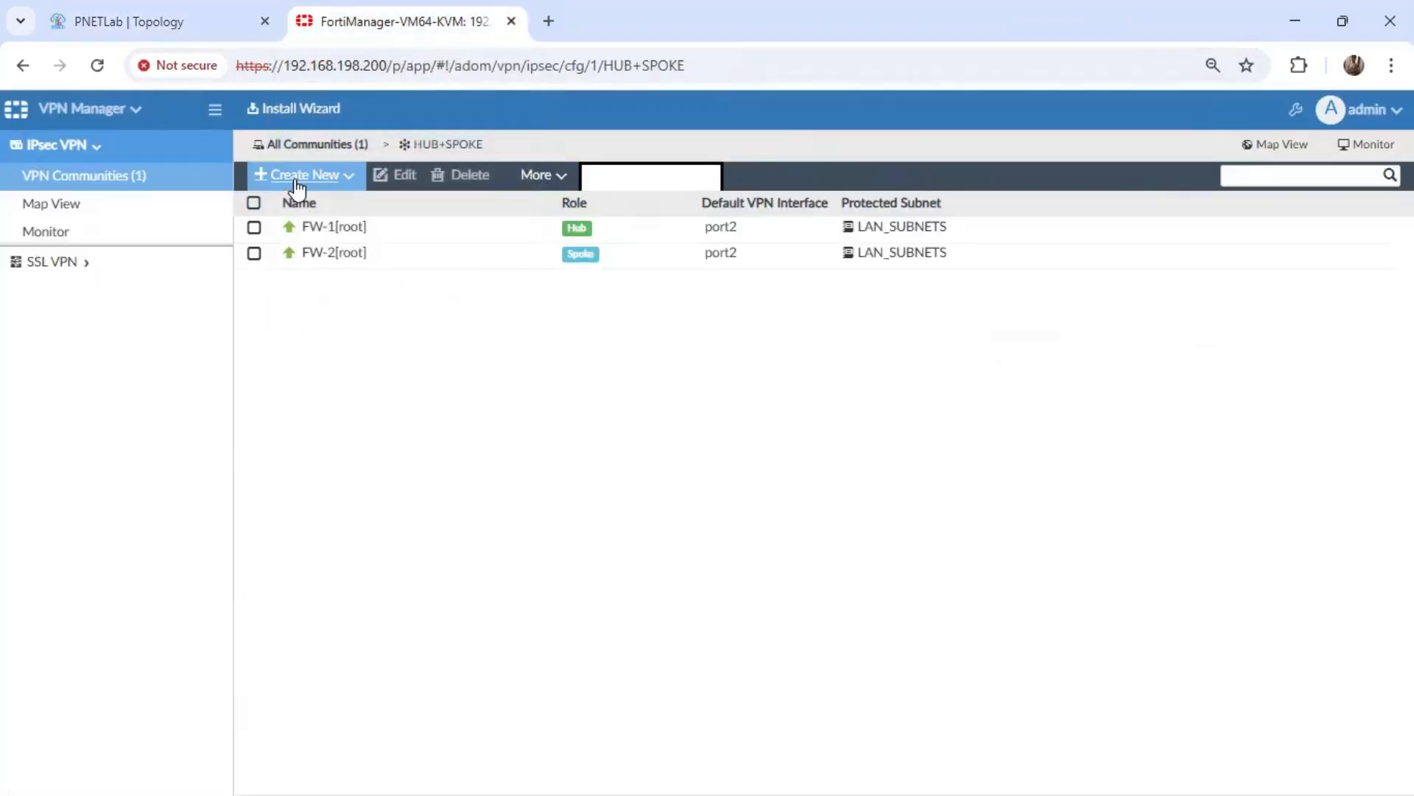
left_click(302, 177)
left_click(319, 213)
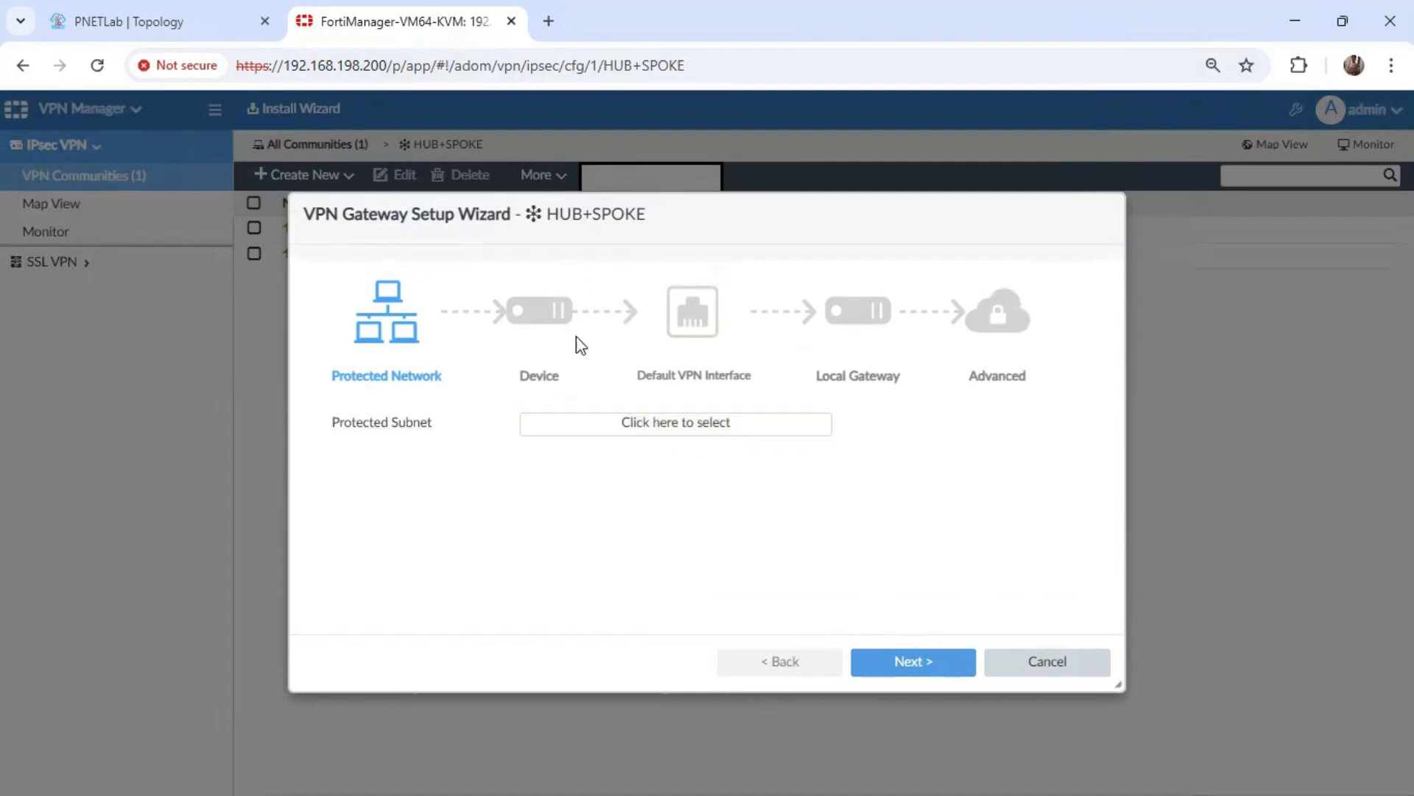
left_click(1044, 662)
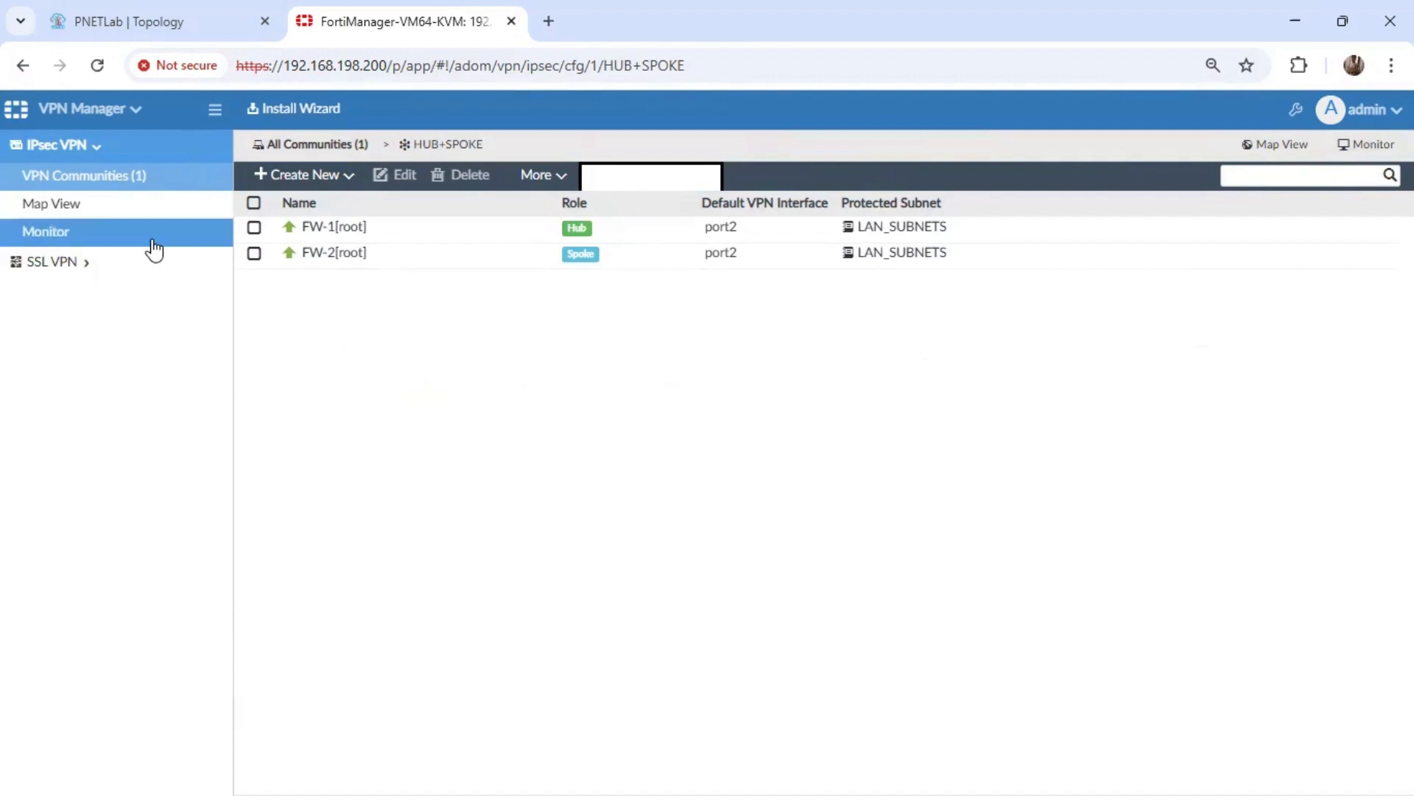
mouse_move(170, 37)
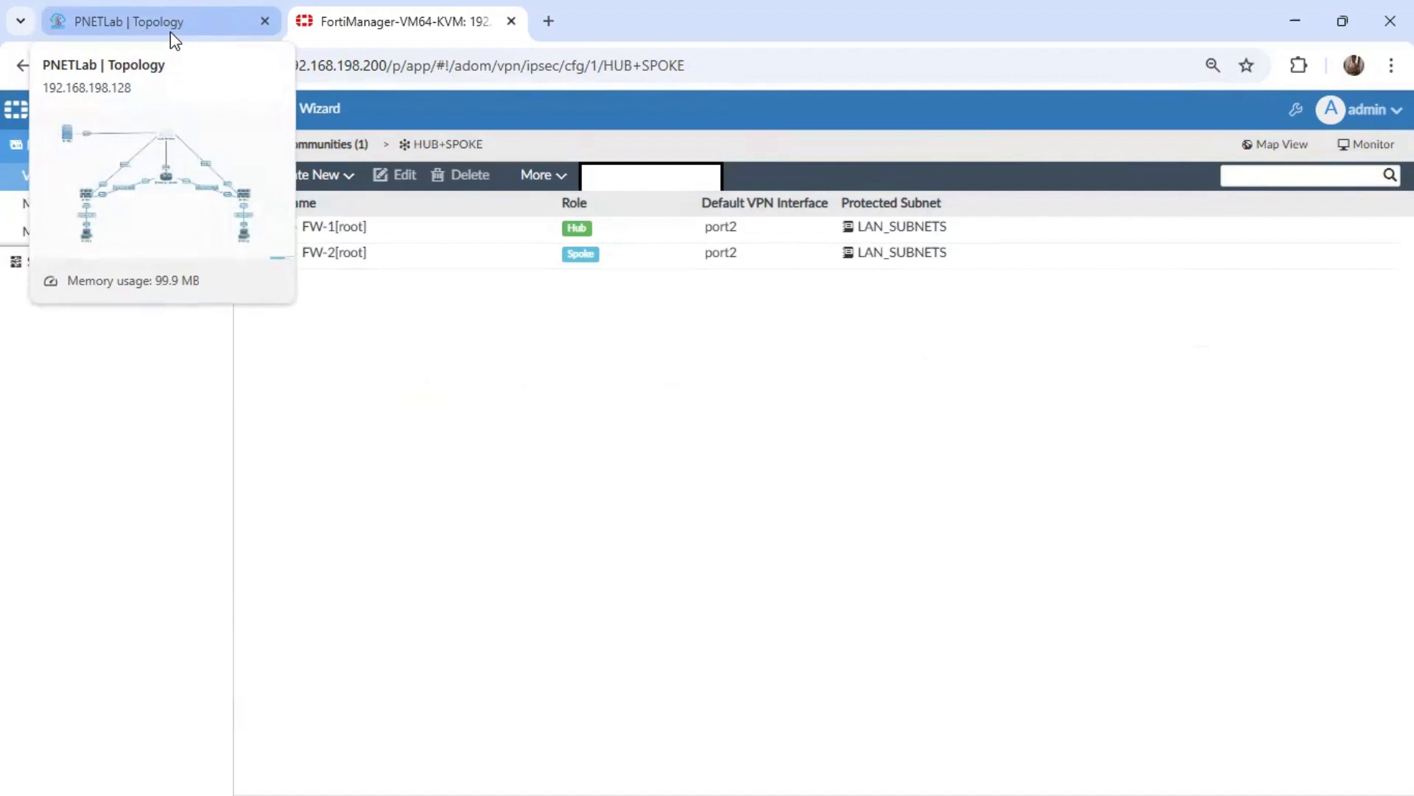
left_click(173, 36)
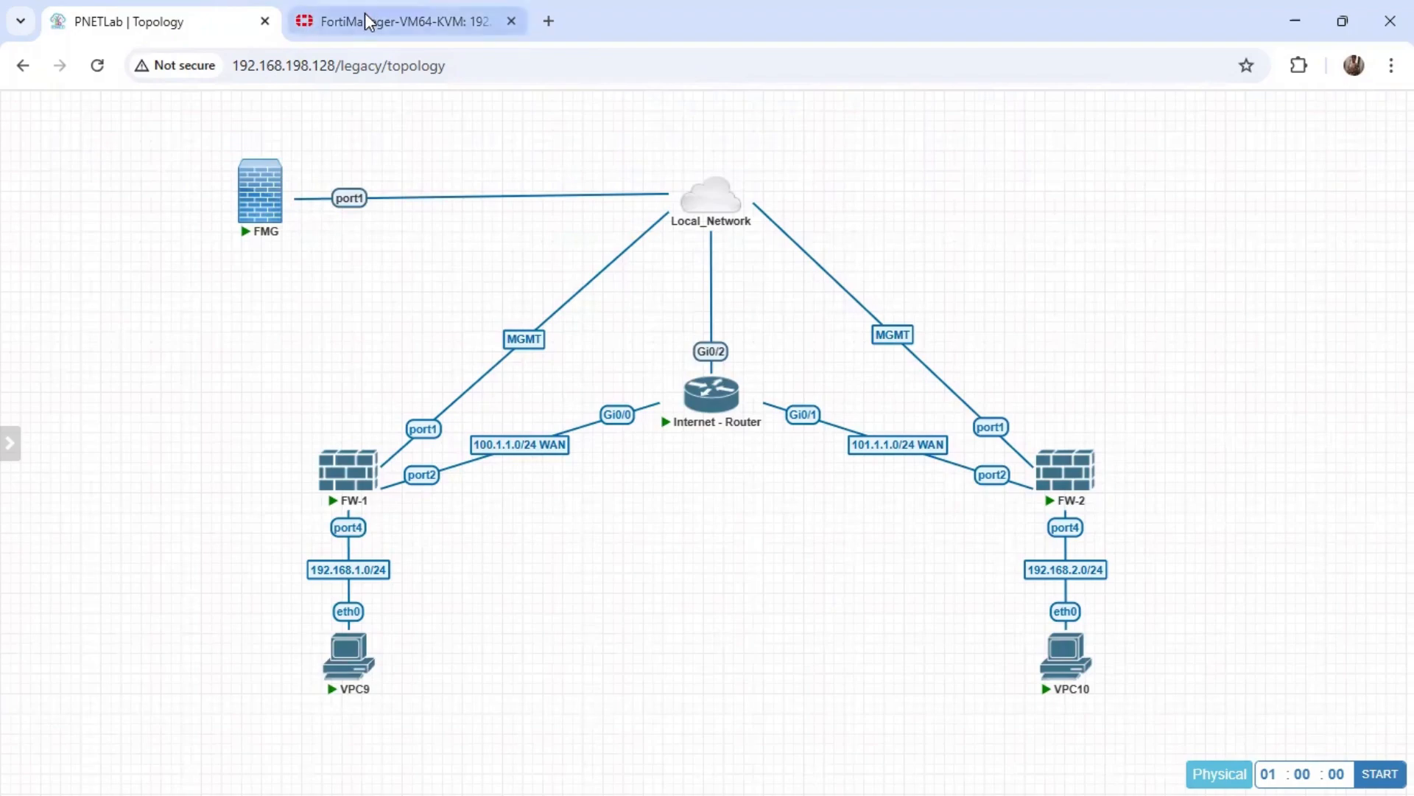
Open the FW-1 FortiGate web interface at 192.168.198.150 in a new browser tab.
left_click(548, 22)
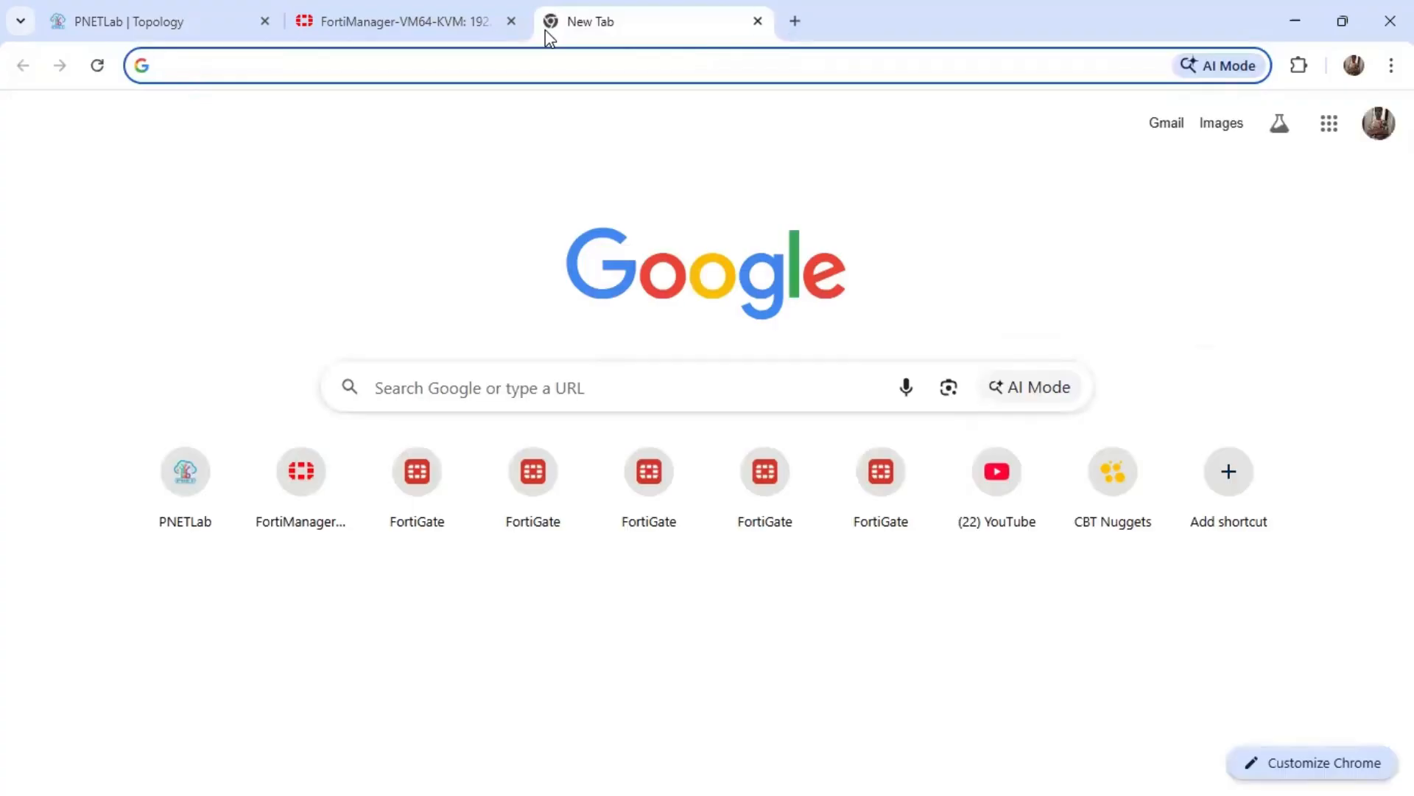
type("192.168.198.")
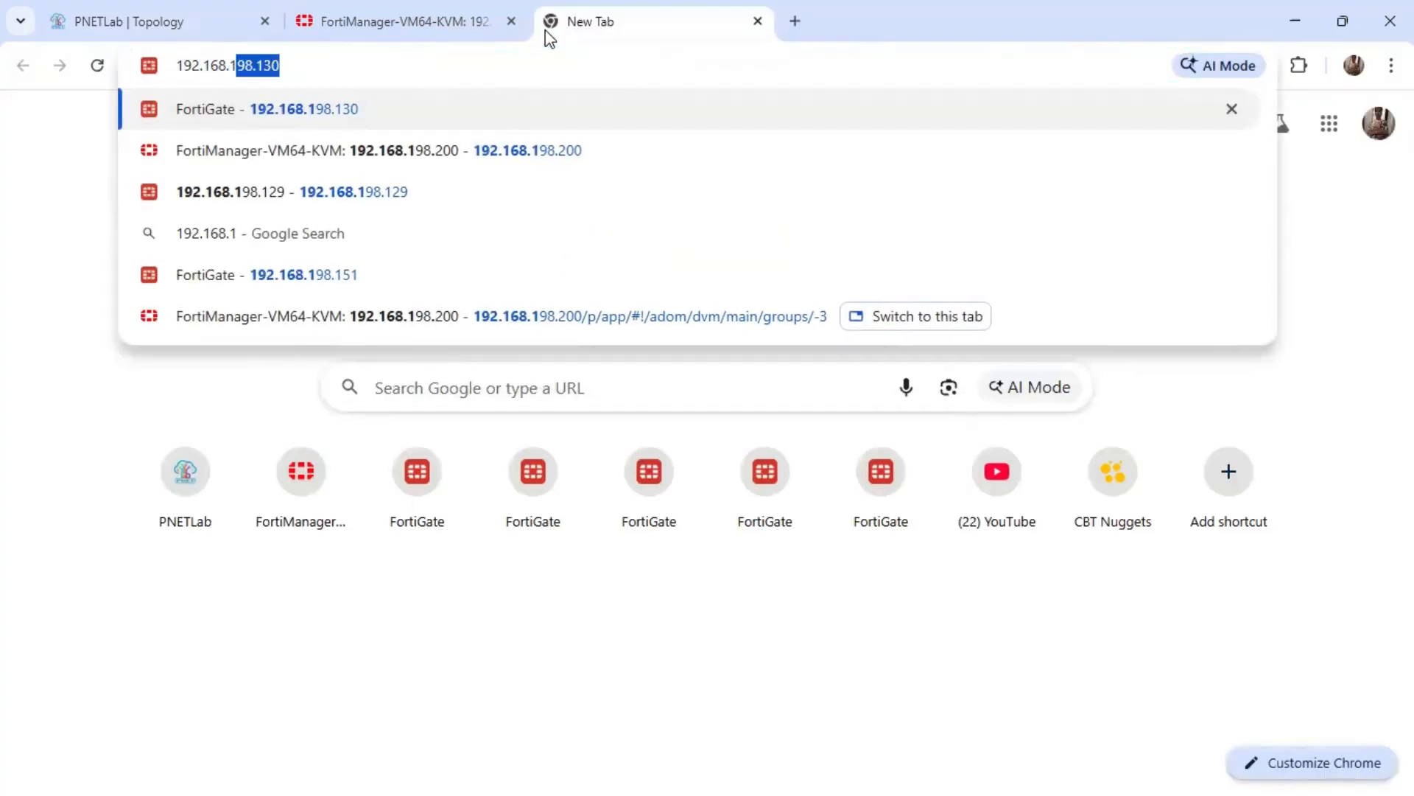
type("150")
key("Return")
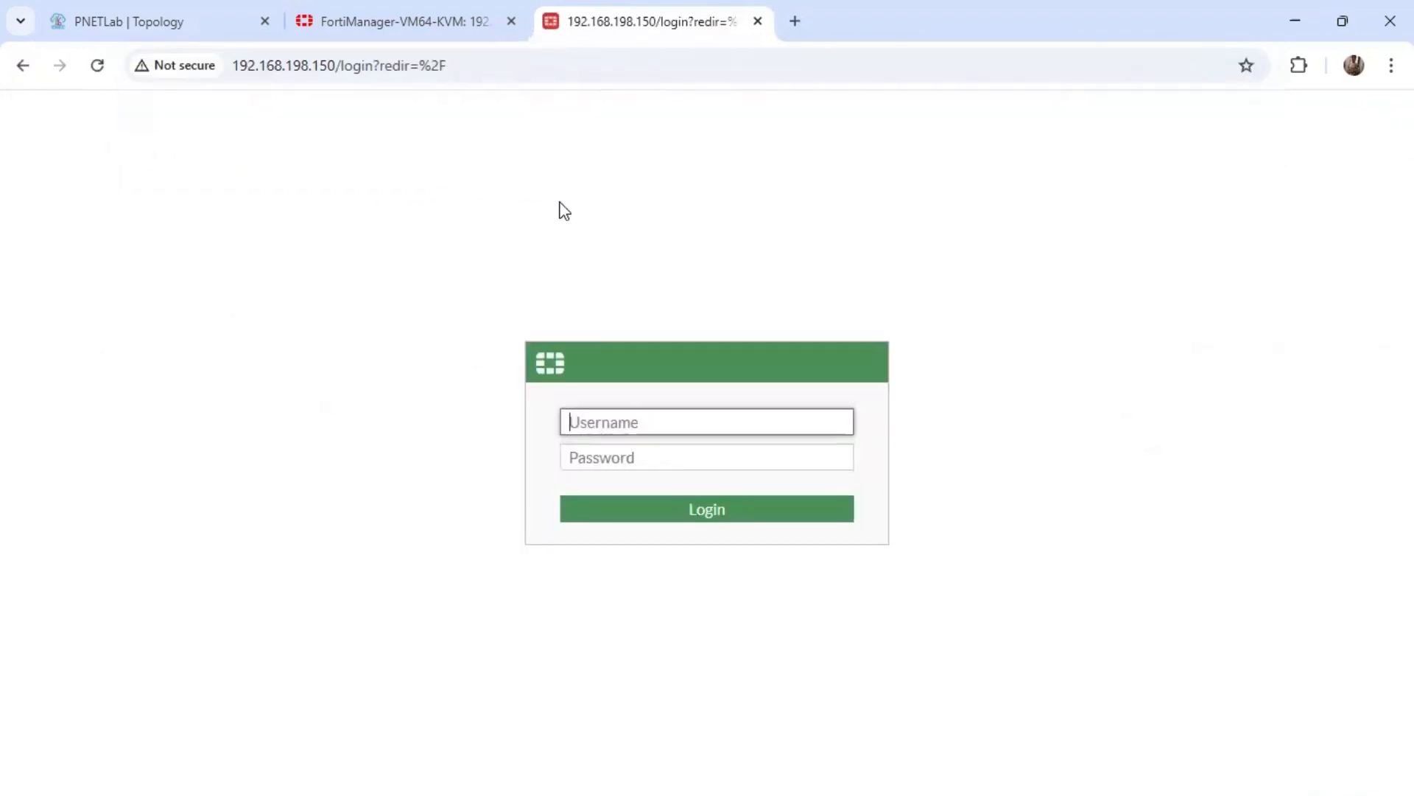
Log in to FW-1 with the administrator username and password, dismiss the browser's password warning and choose read-only access.
type("admin")
key("Tab")
type("admin")
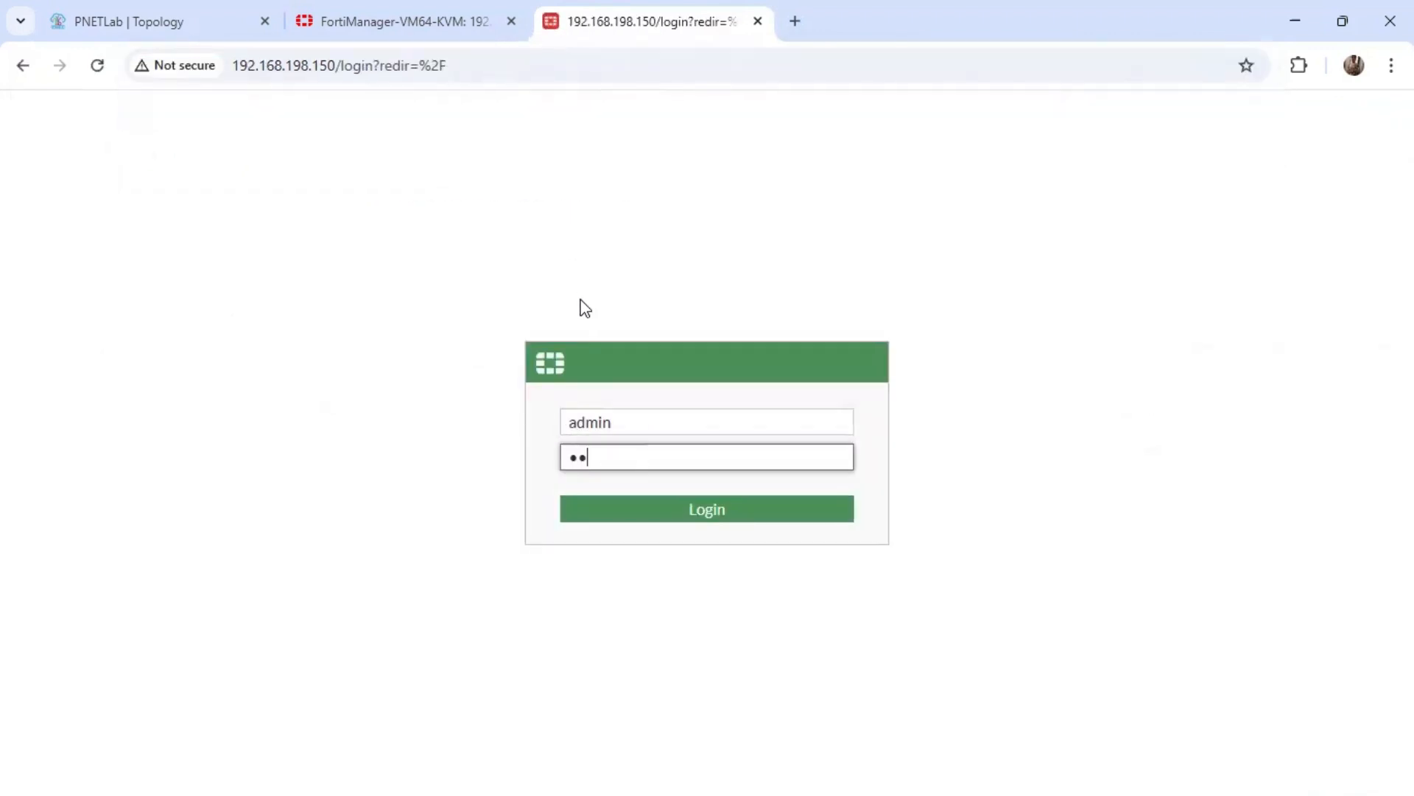
key("Return")
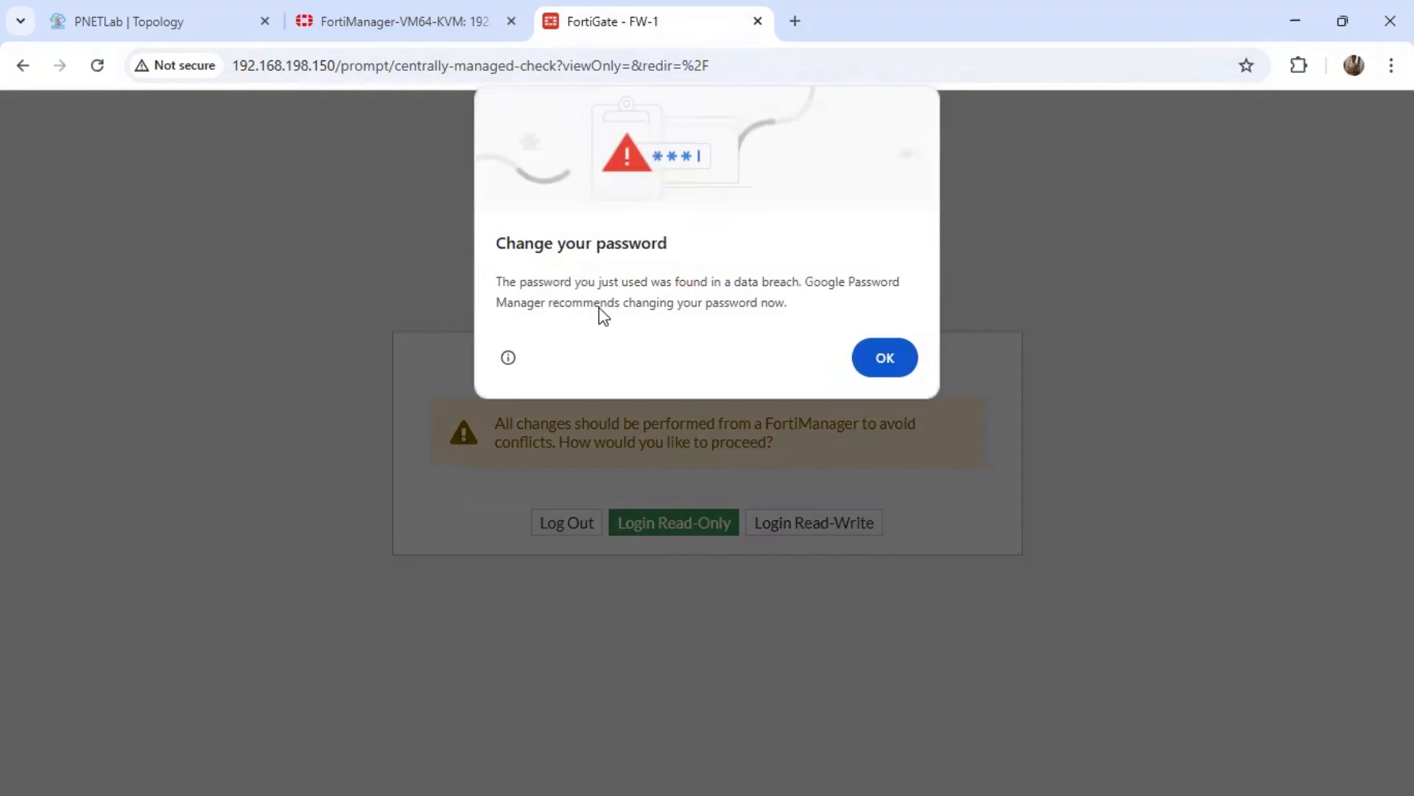
left_click(874, 356)
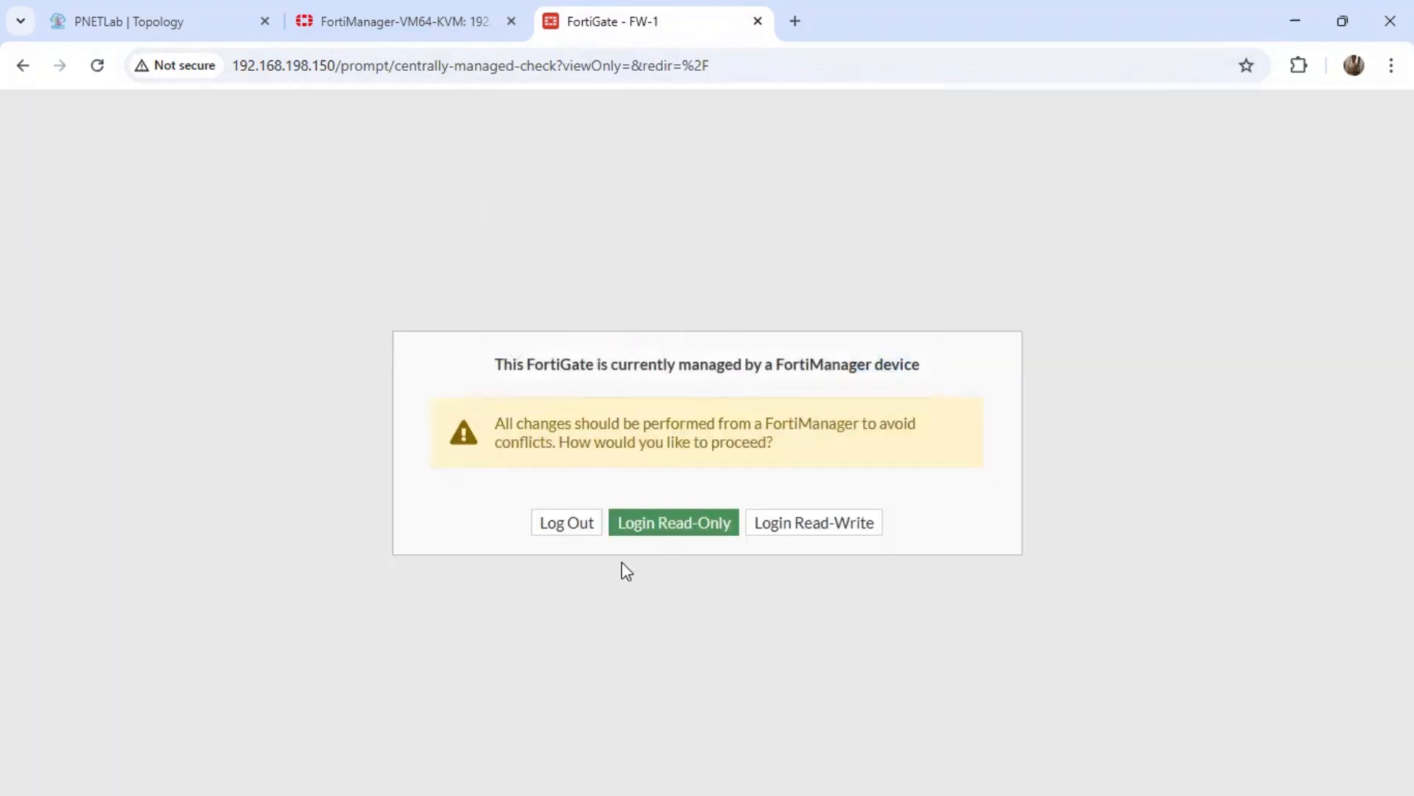
left_click(693, 519)
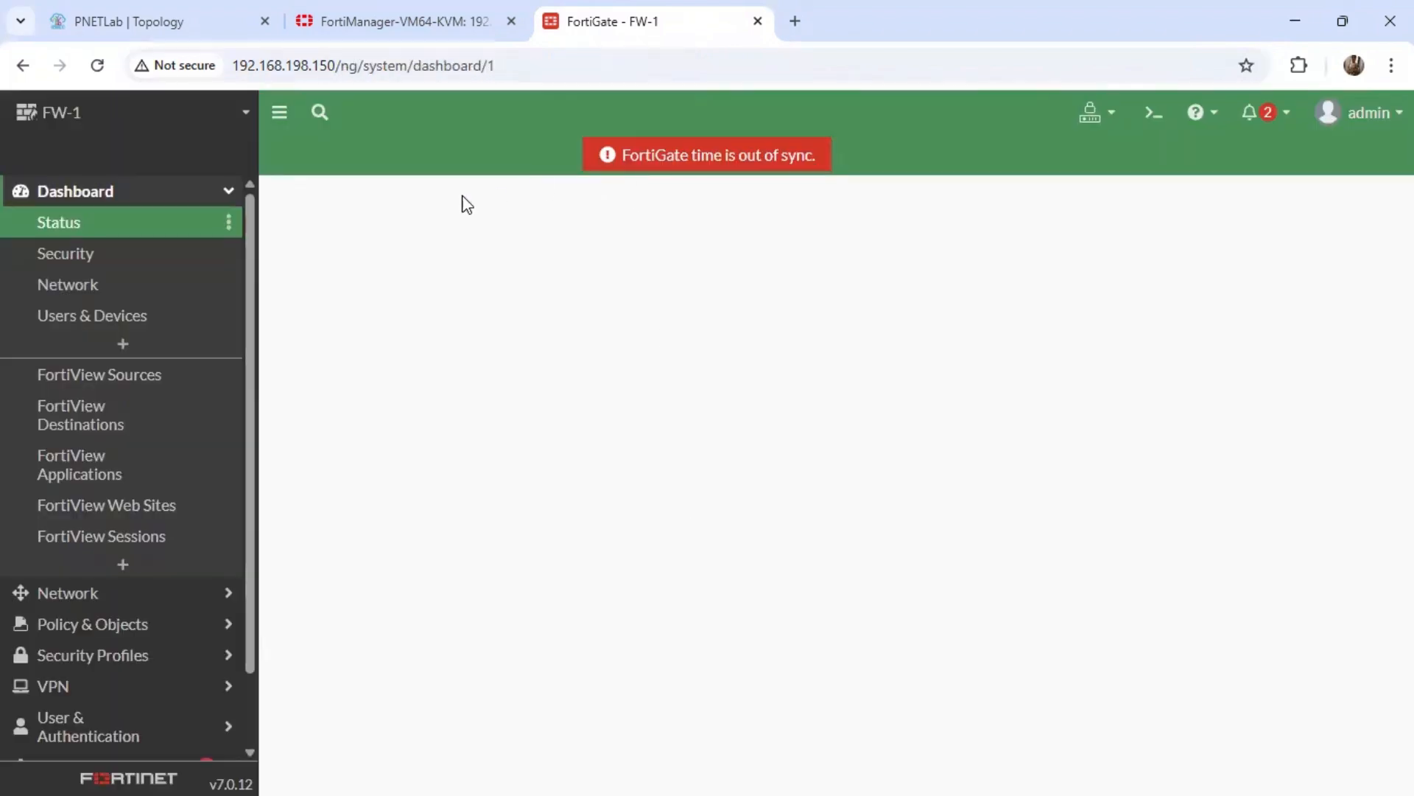
View the HUB+SPOKE_2 IPsec tunnel on FW-1 and review its settings down to the Phase 2 selectors.
left_click(181, 198)
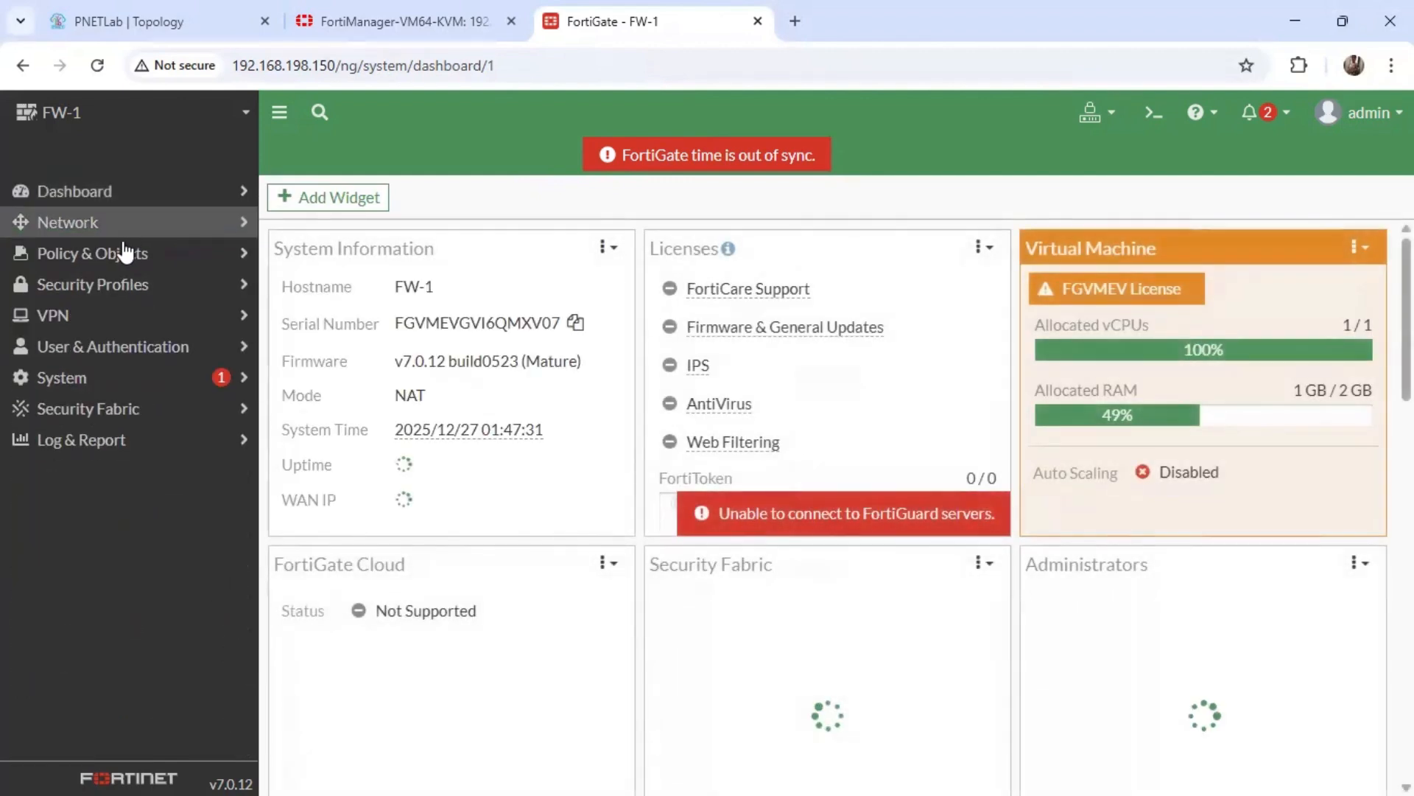
left_click(99, 317)
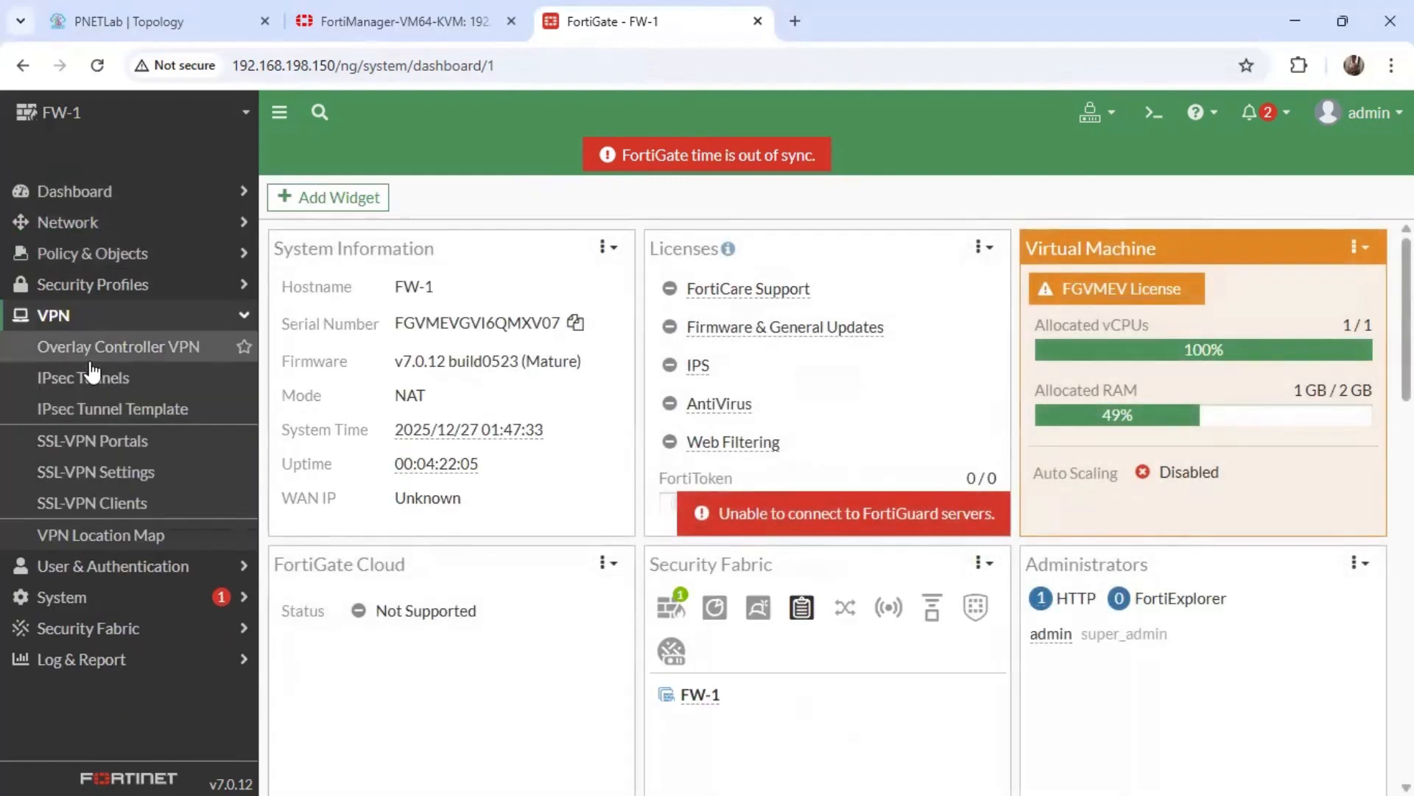
left_click(87, 379)
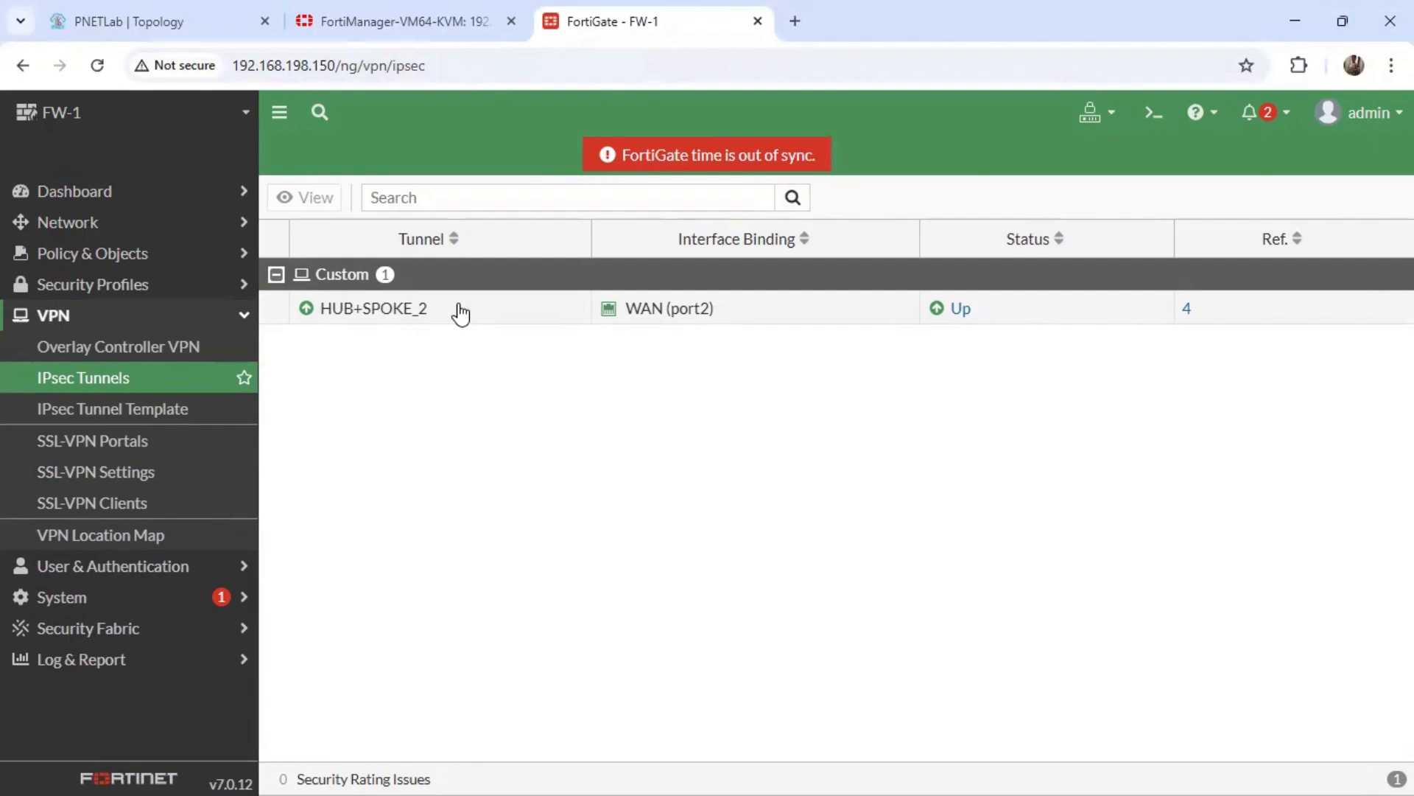
left_click(438, 318)
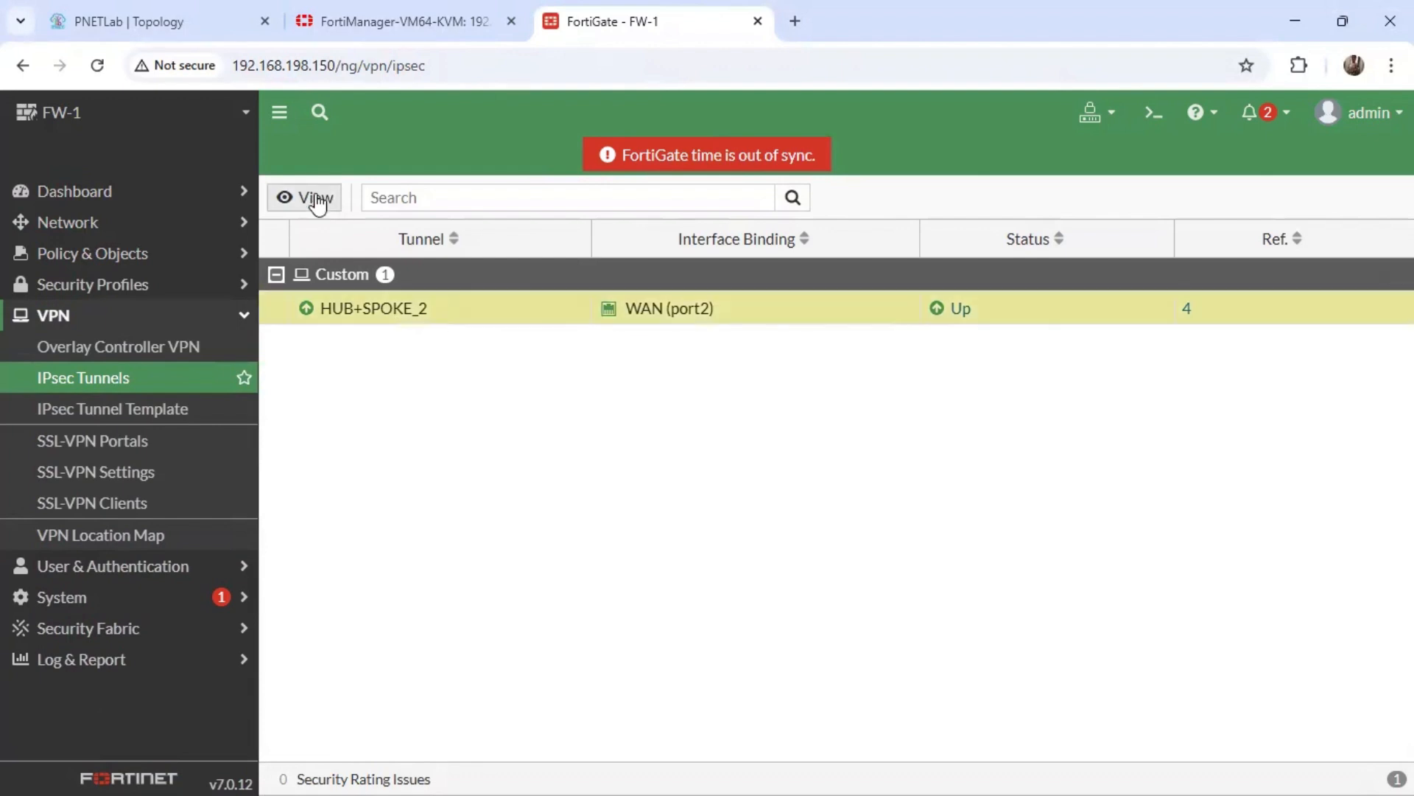
left_click(315, 198)
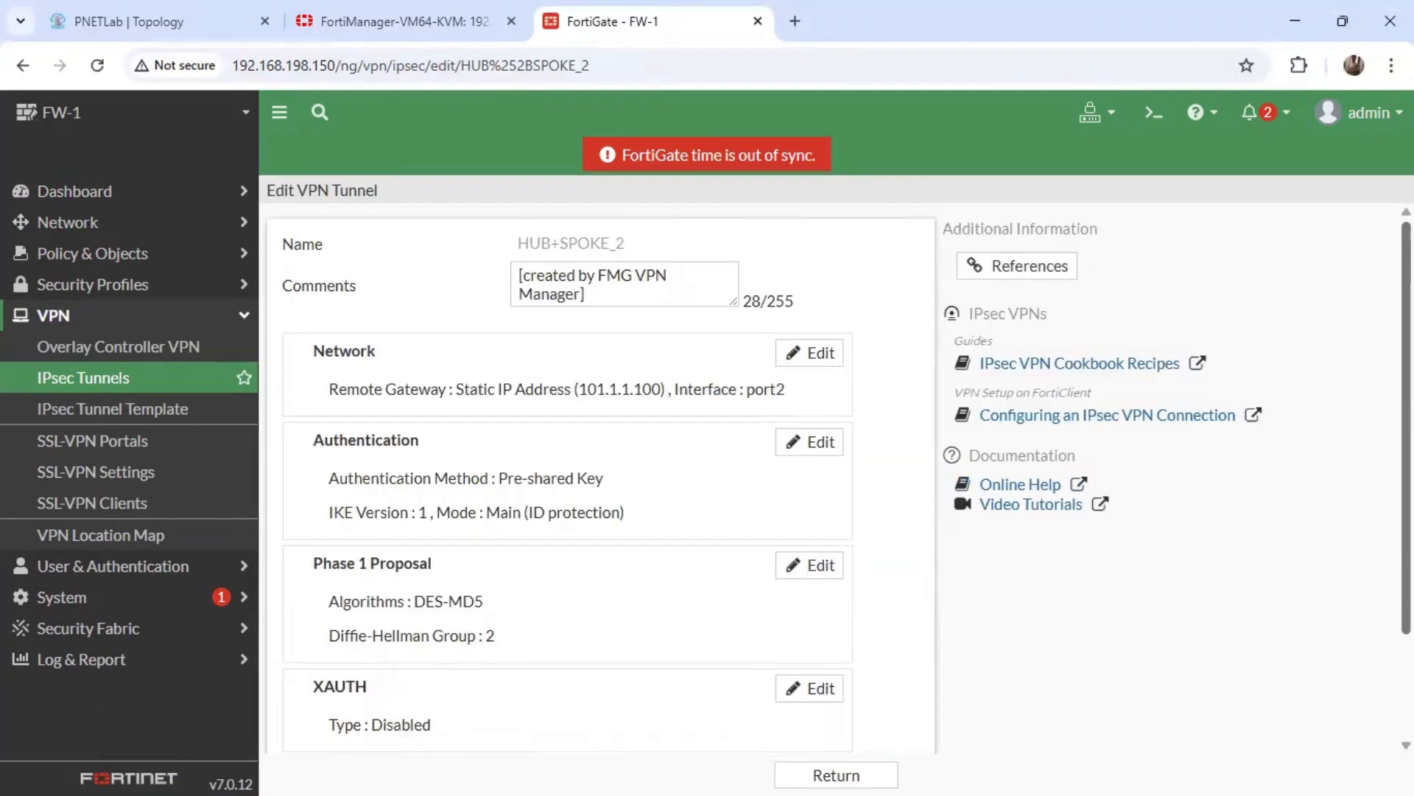
scroll(413, 464, "down", 2)
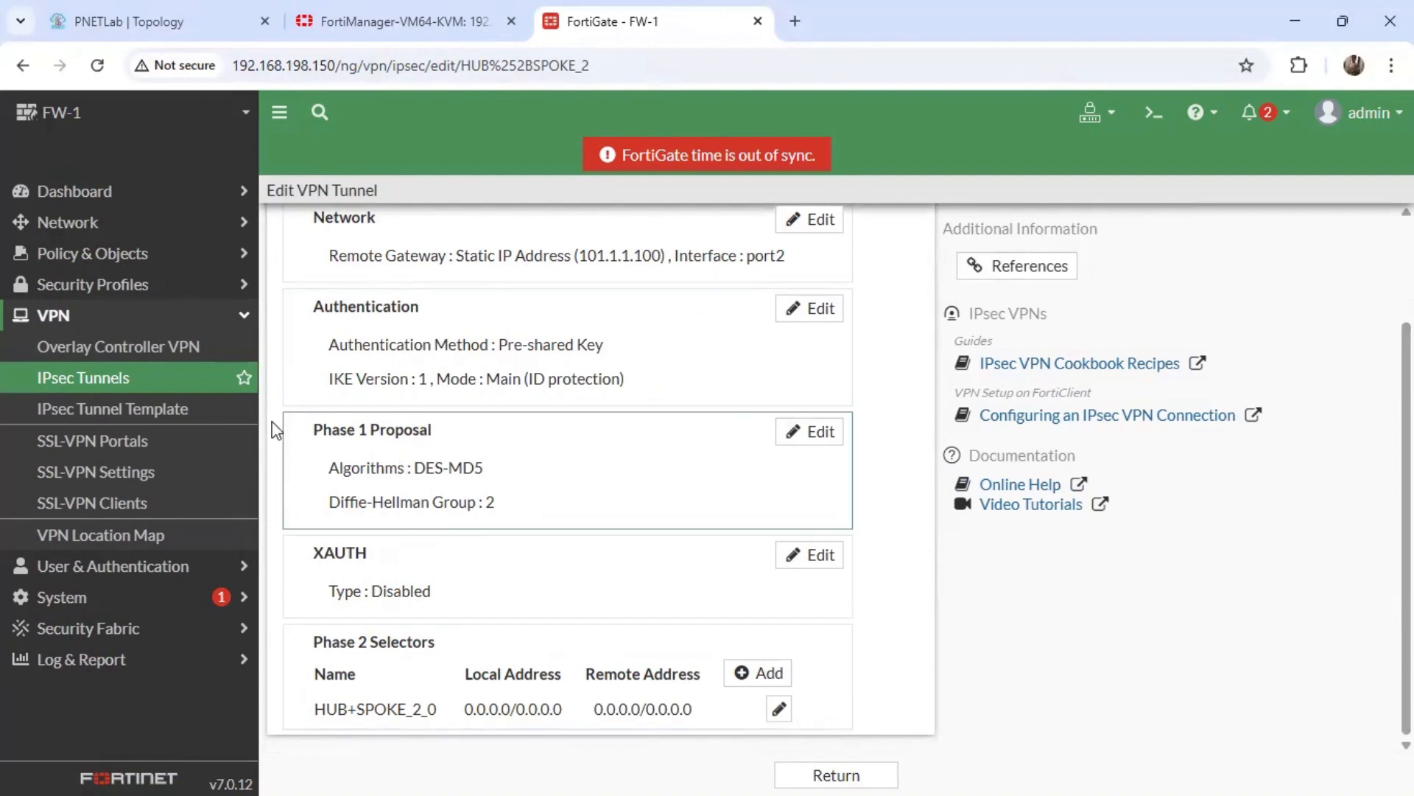
Review FW-1's firewall policies and check the traffic statistics and last-used time of the VPN_LAN policy.
left_click(124, 313)
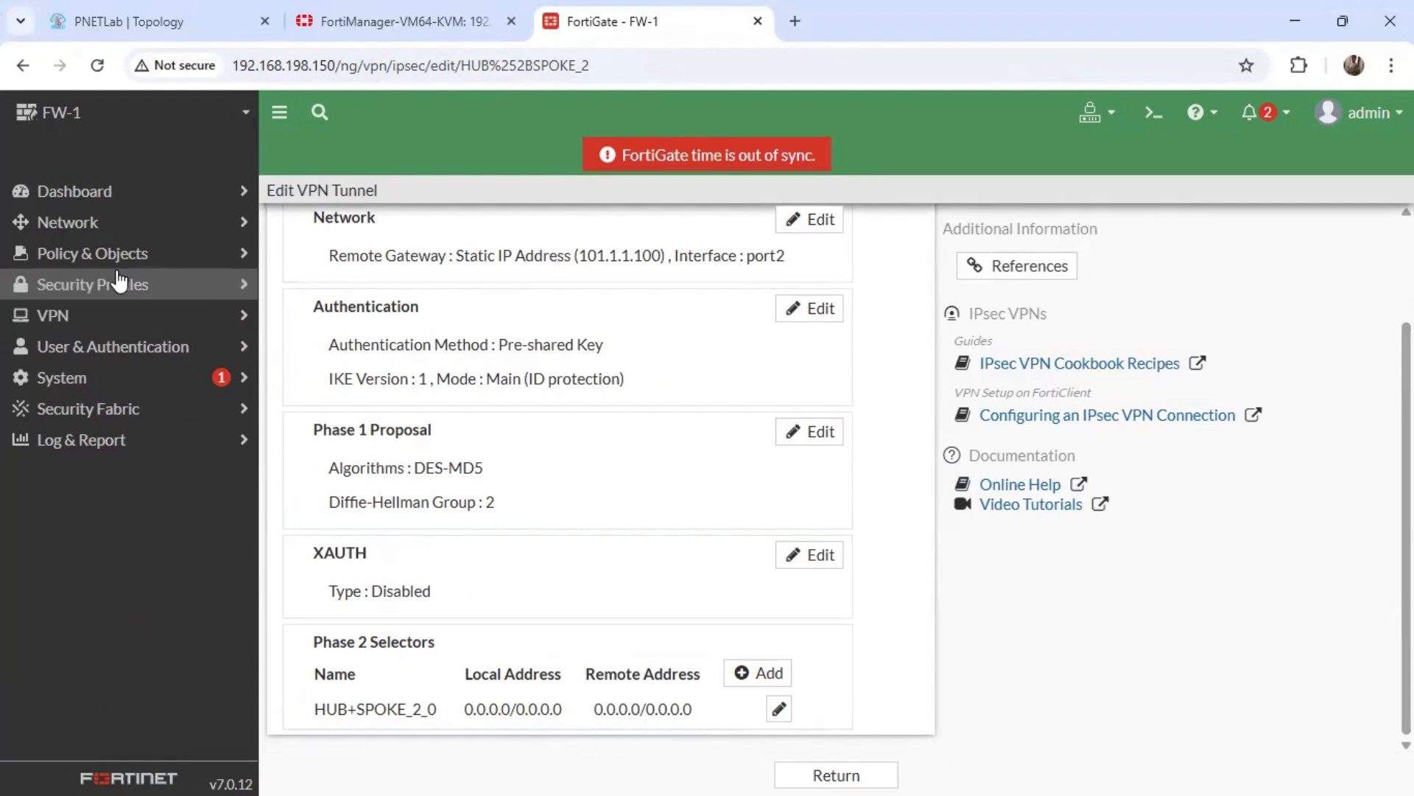
left_click(111, 252)
left_click(128, 287)
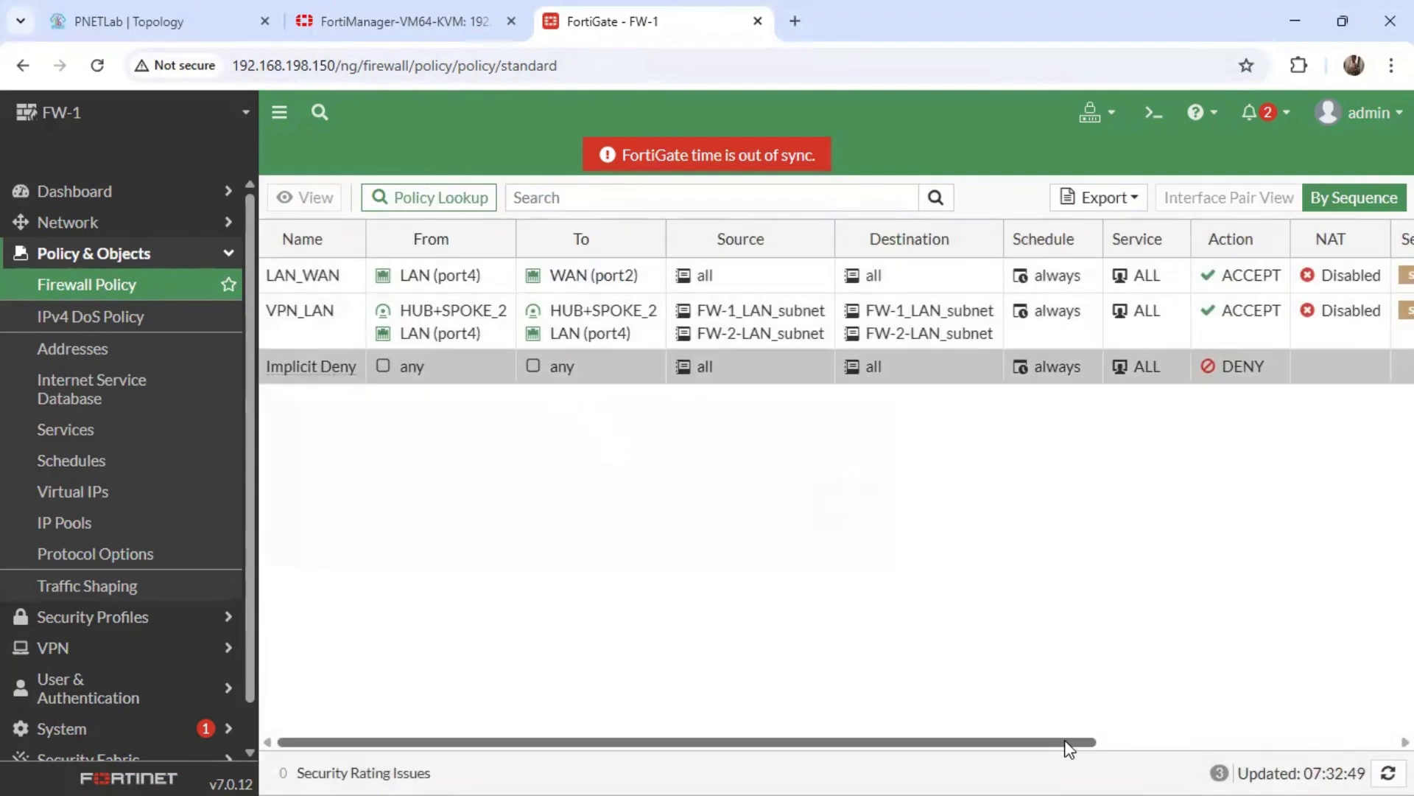
left_click_drag(1068, 748, 1367, 747)
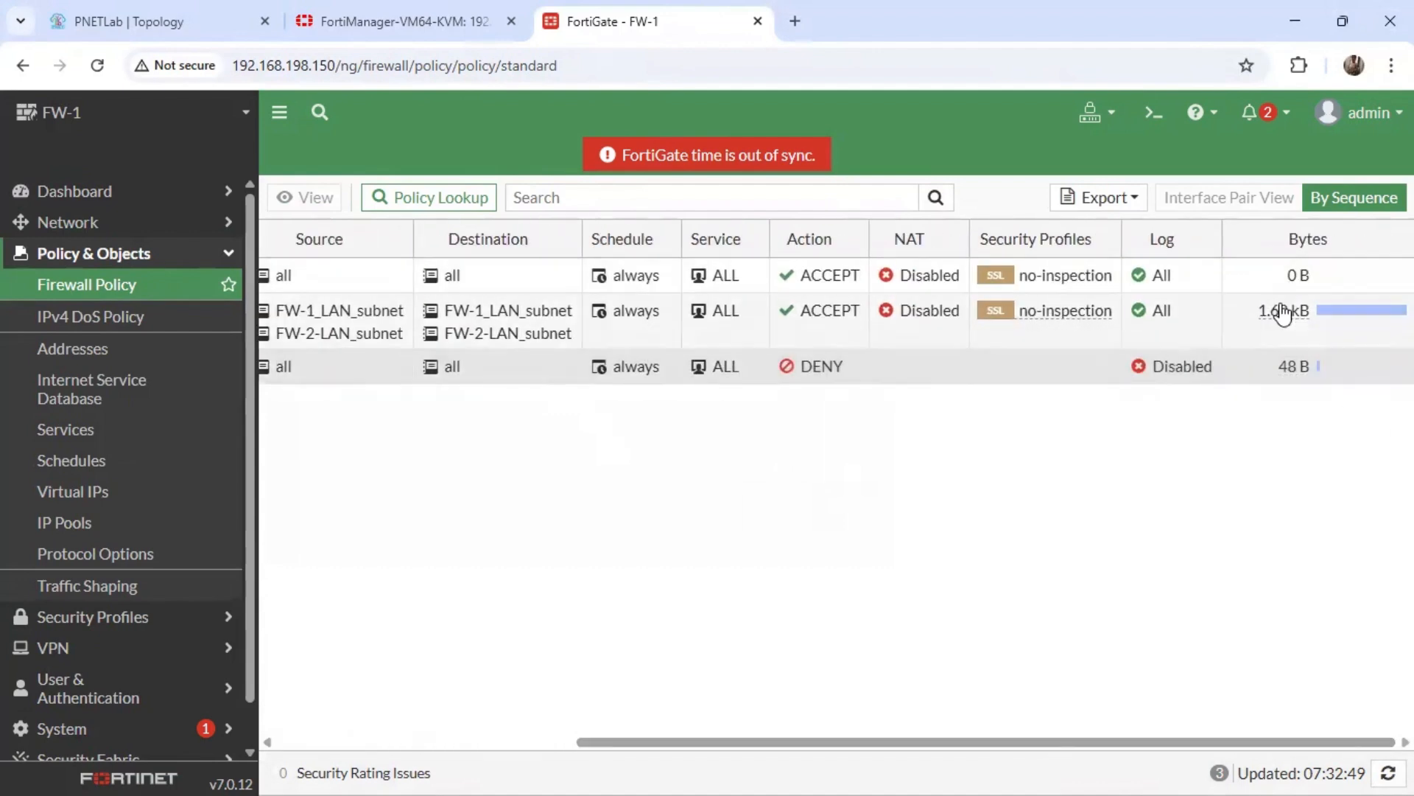
mouse_move(1290, 321)
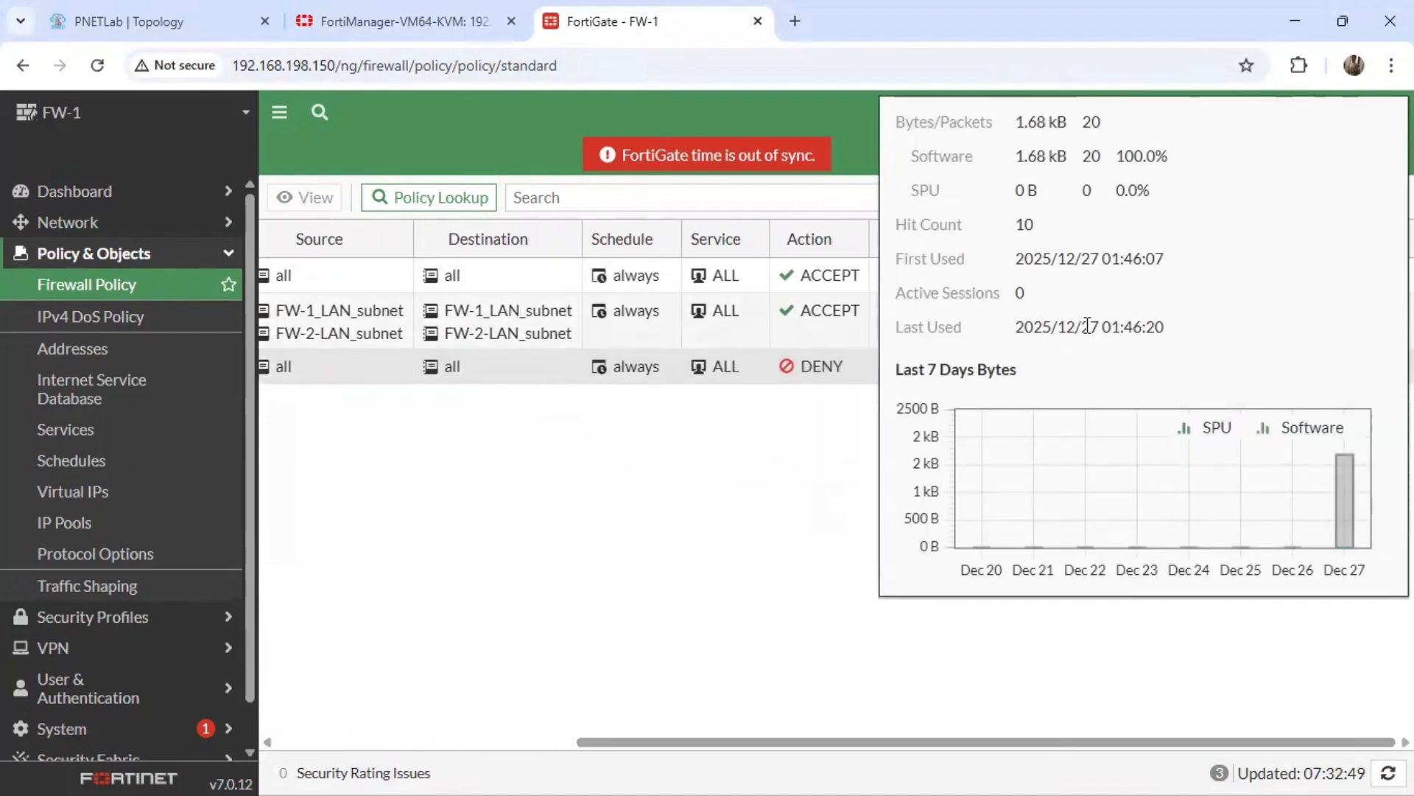
triple_click(1087, 326)
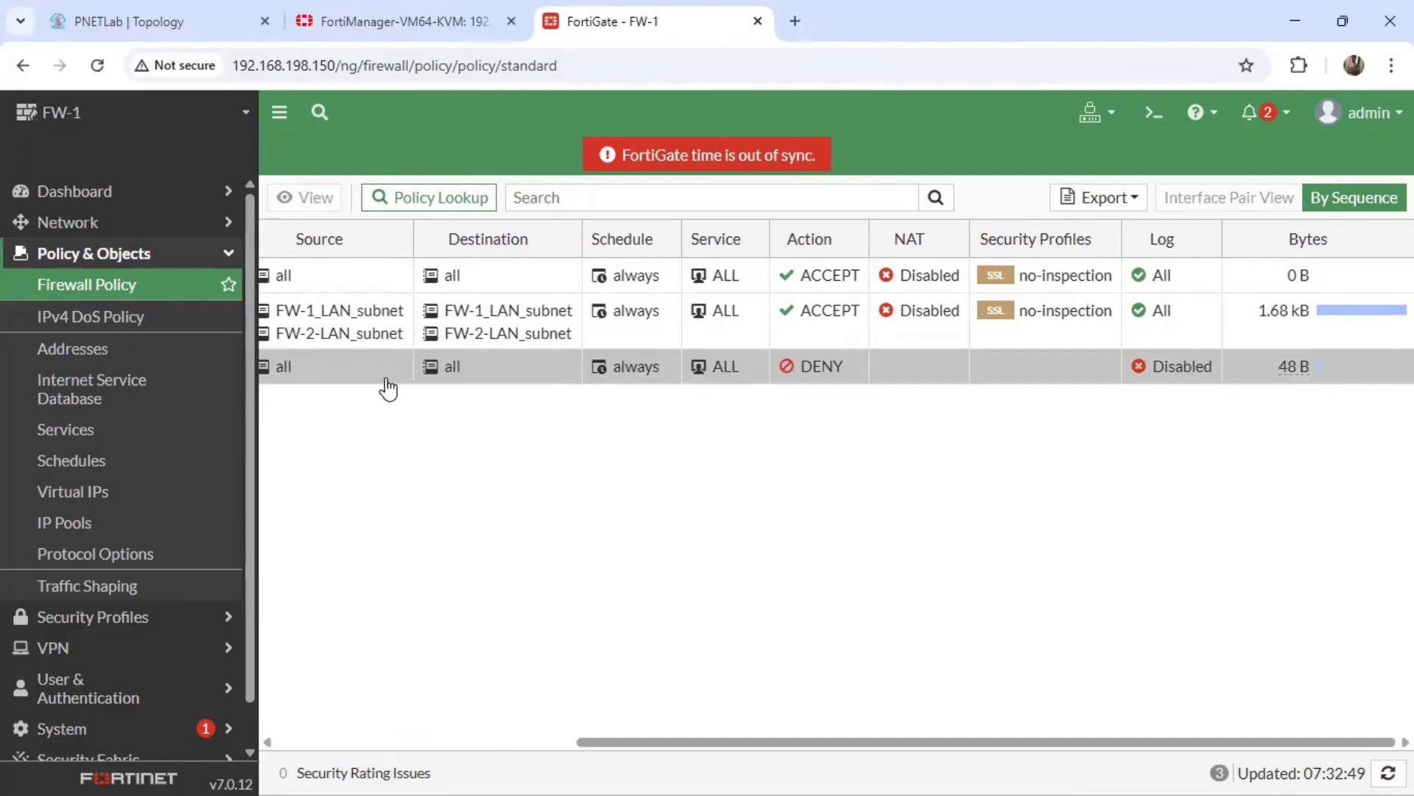
Open FW-1's forward traffic log and check the destination and matching policy of the first ping entry.
scroll(89, 718, "down", 2)
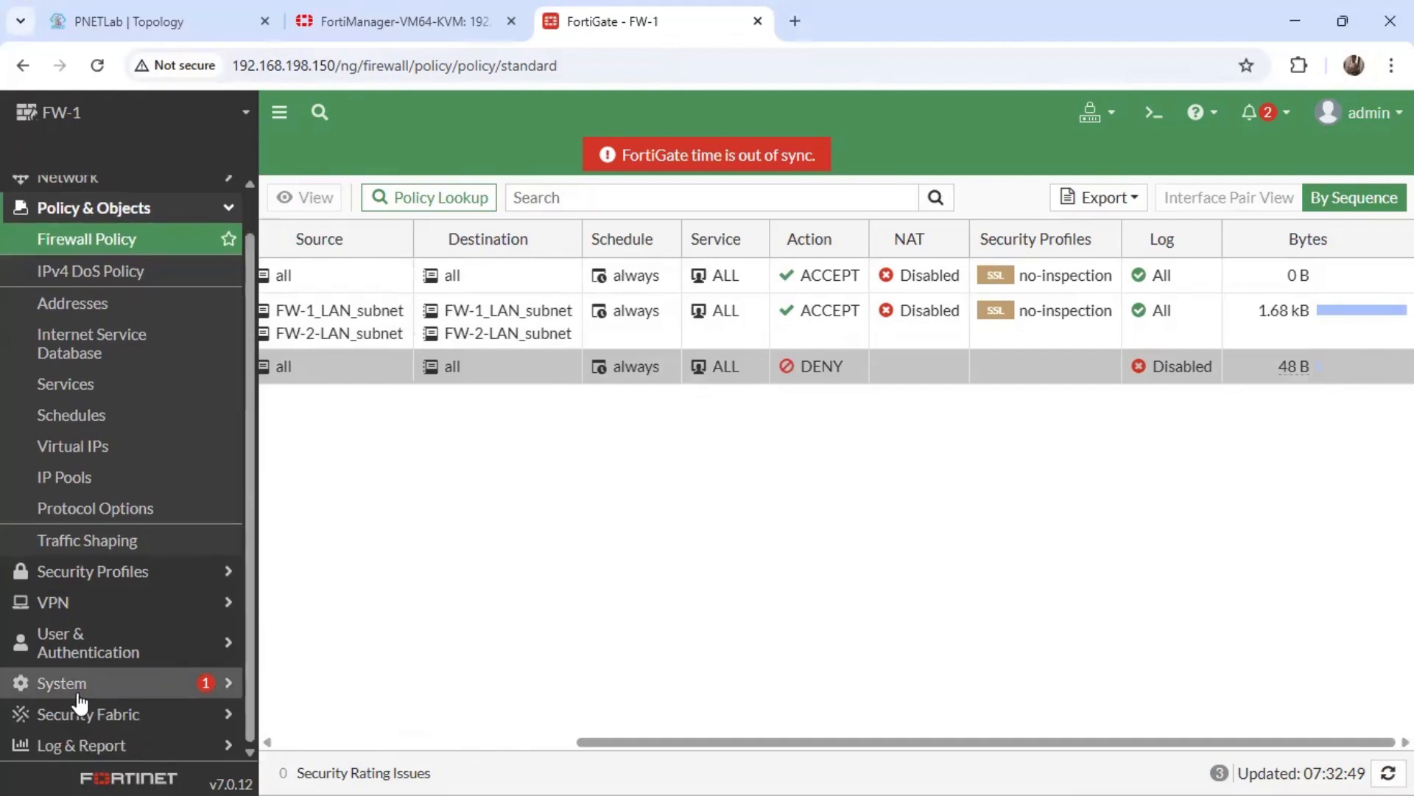
left_click(79, 746)
left_click(76, 443)
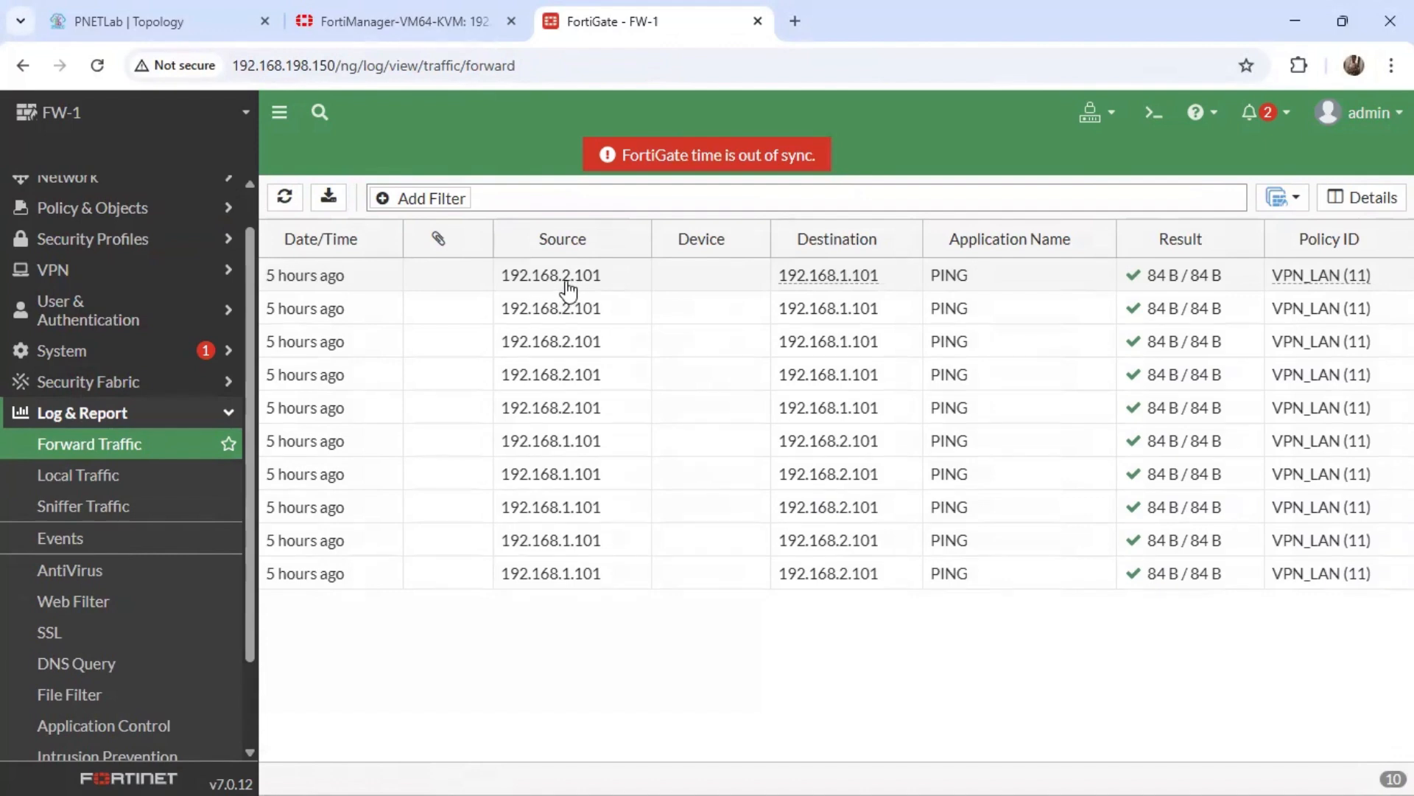
mouse_move(853, 287)
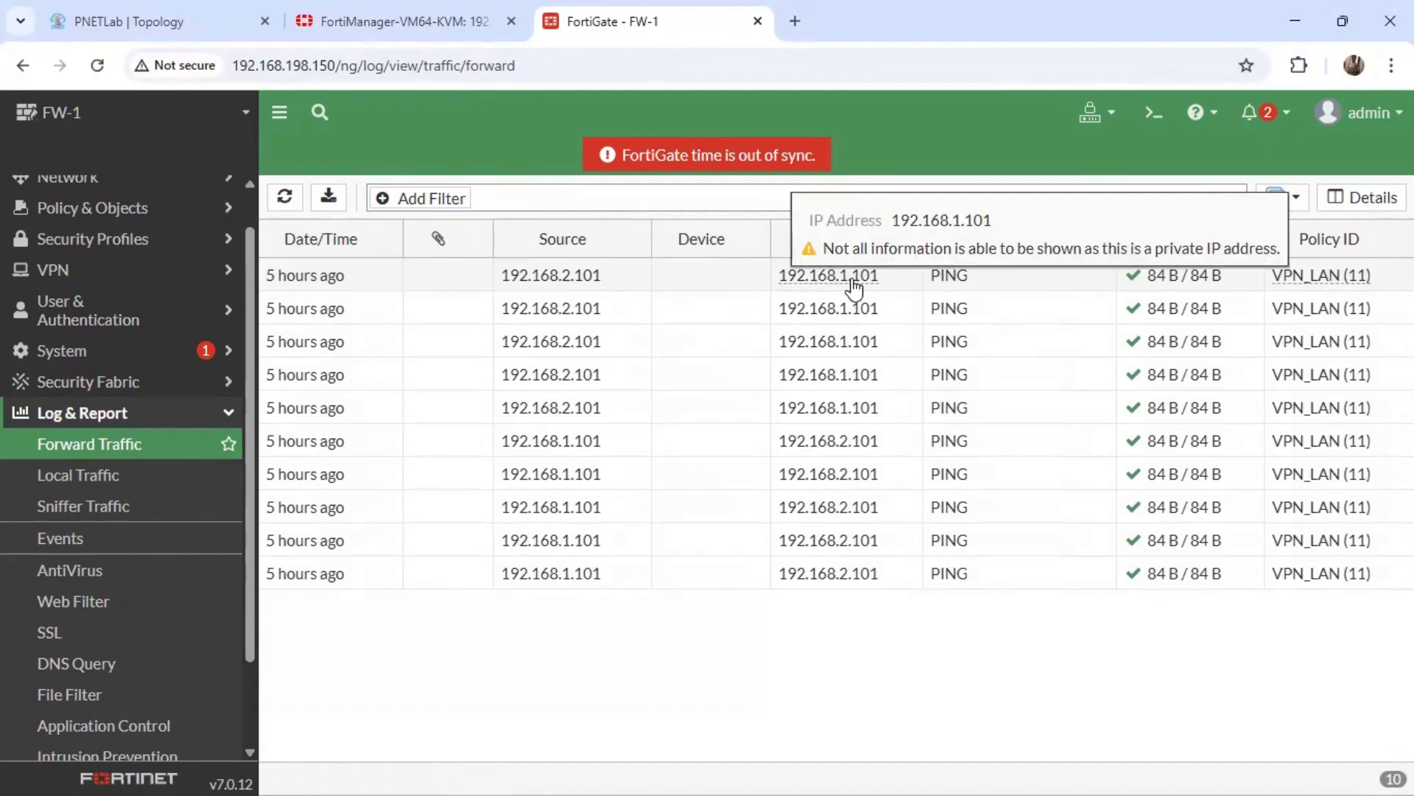
mouse_move(1326, 279)
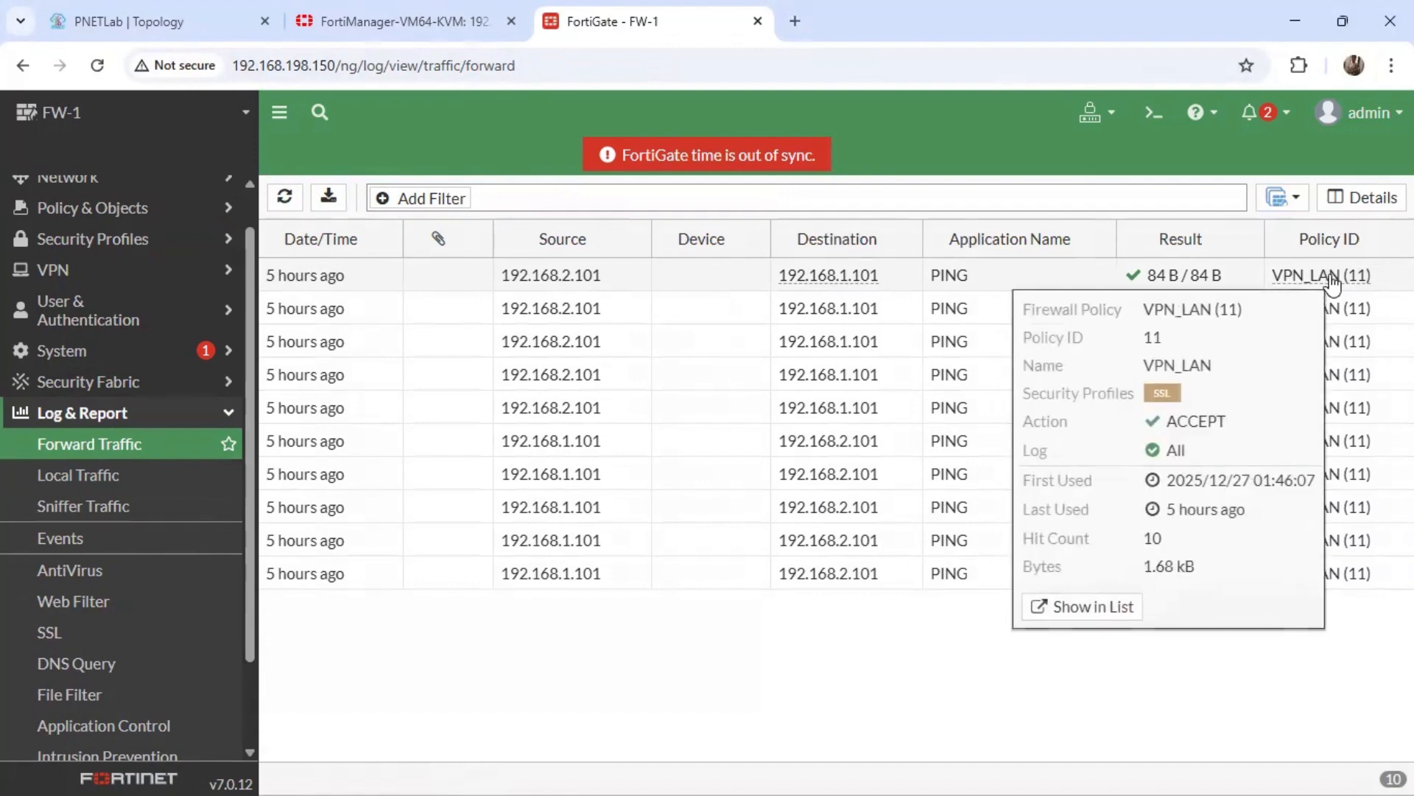
Open the first ping entry's log details and check its source and destination interfaces.
double_click(691, 275)
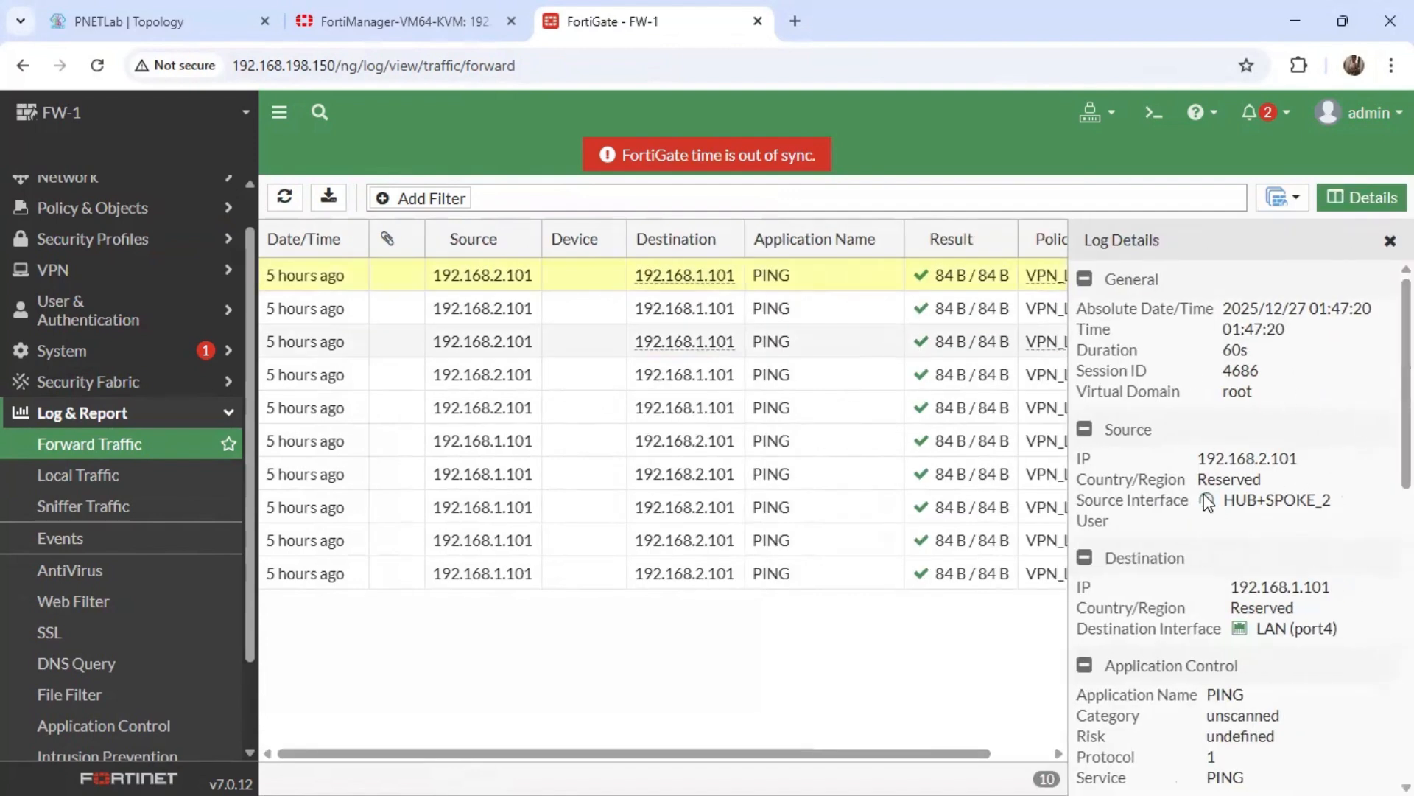
triple_click(1267, 502)
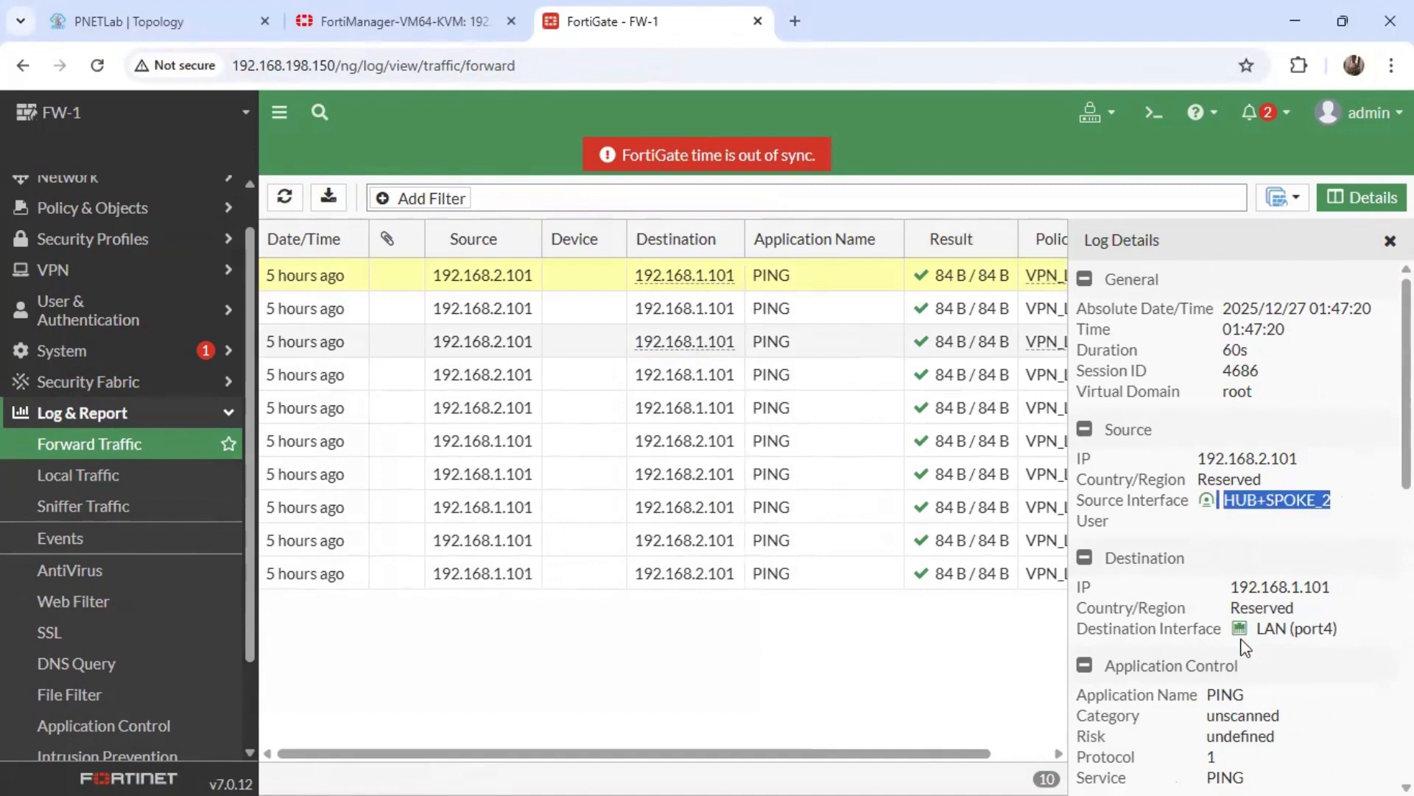
triple_click(1275, 632)
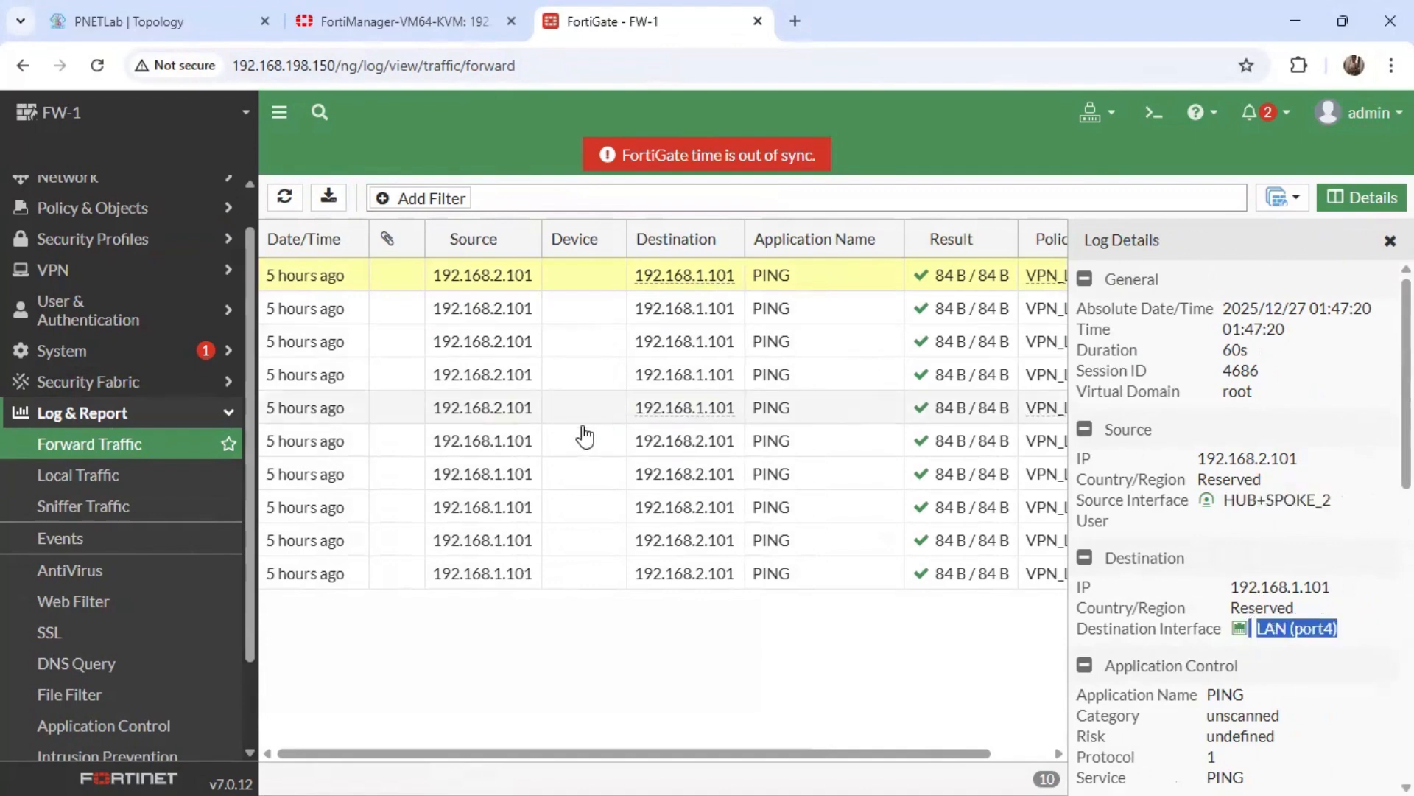
Check the source and destination interfaces of the first logged ping from 192.168.1.101 to 192.168.2.101, and close the details.
left_click(503, 452)
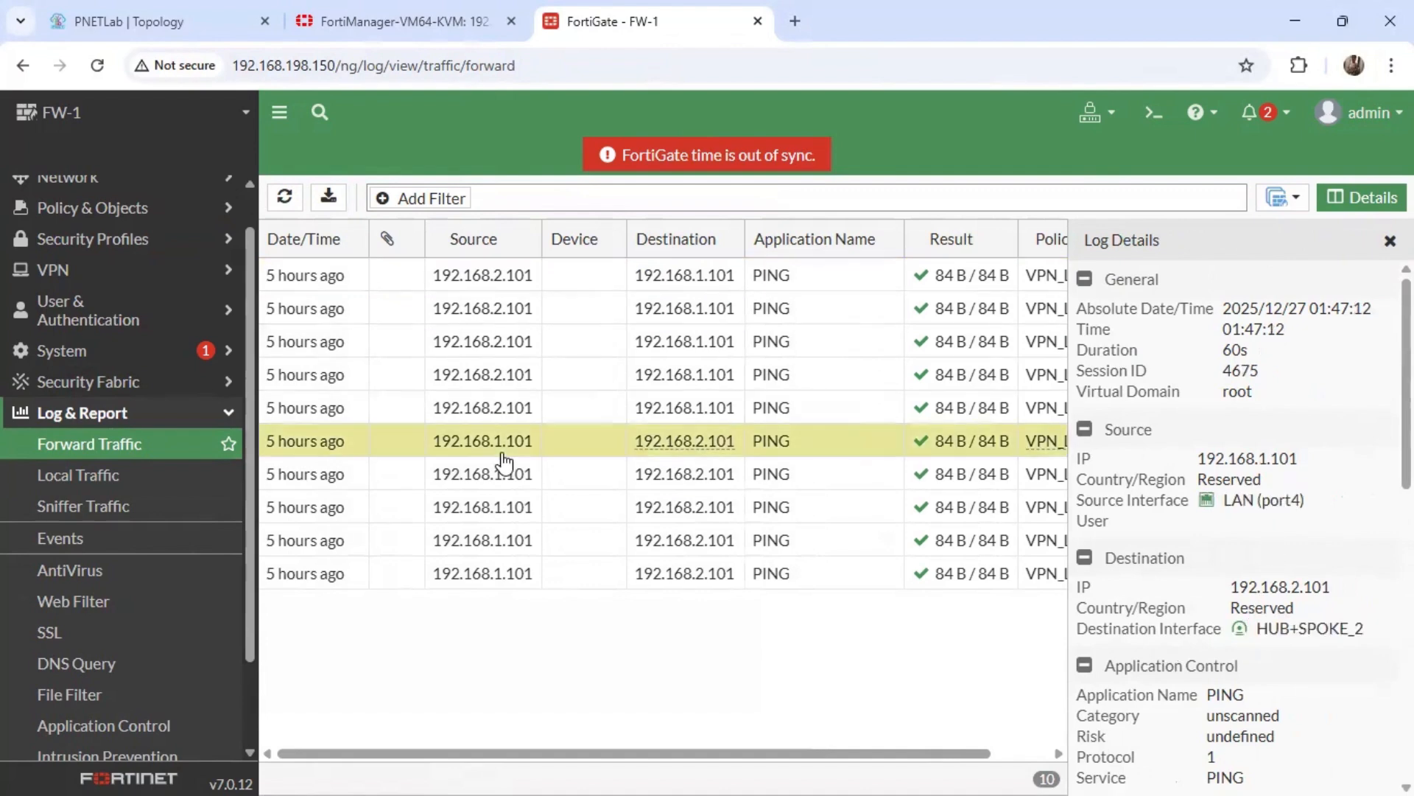
triple_click(1271, 499)
triple_click(1304, 632)
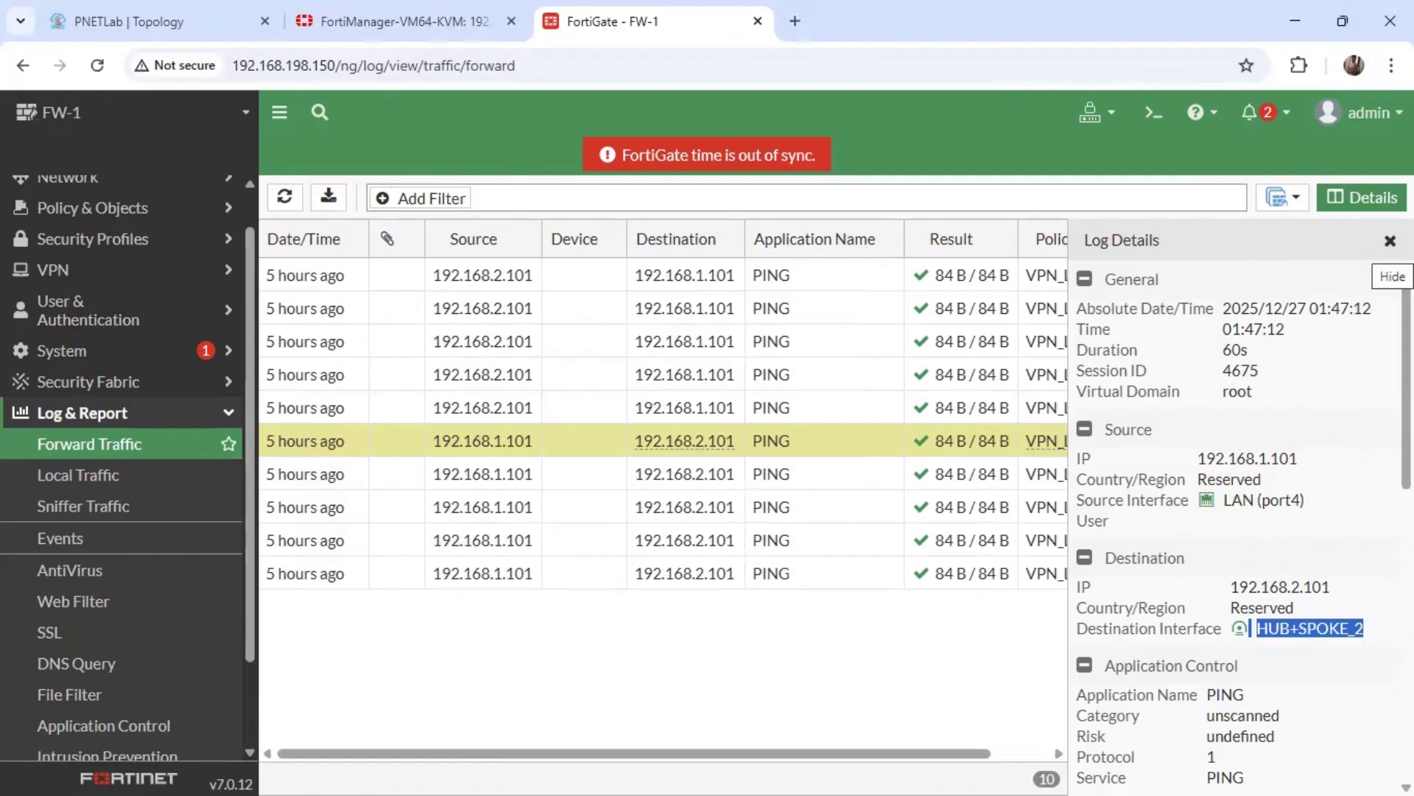
left_click(1389, 241)
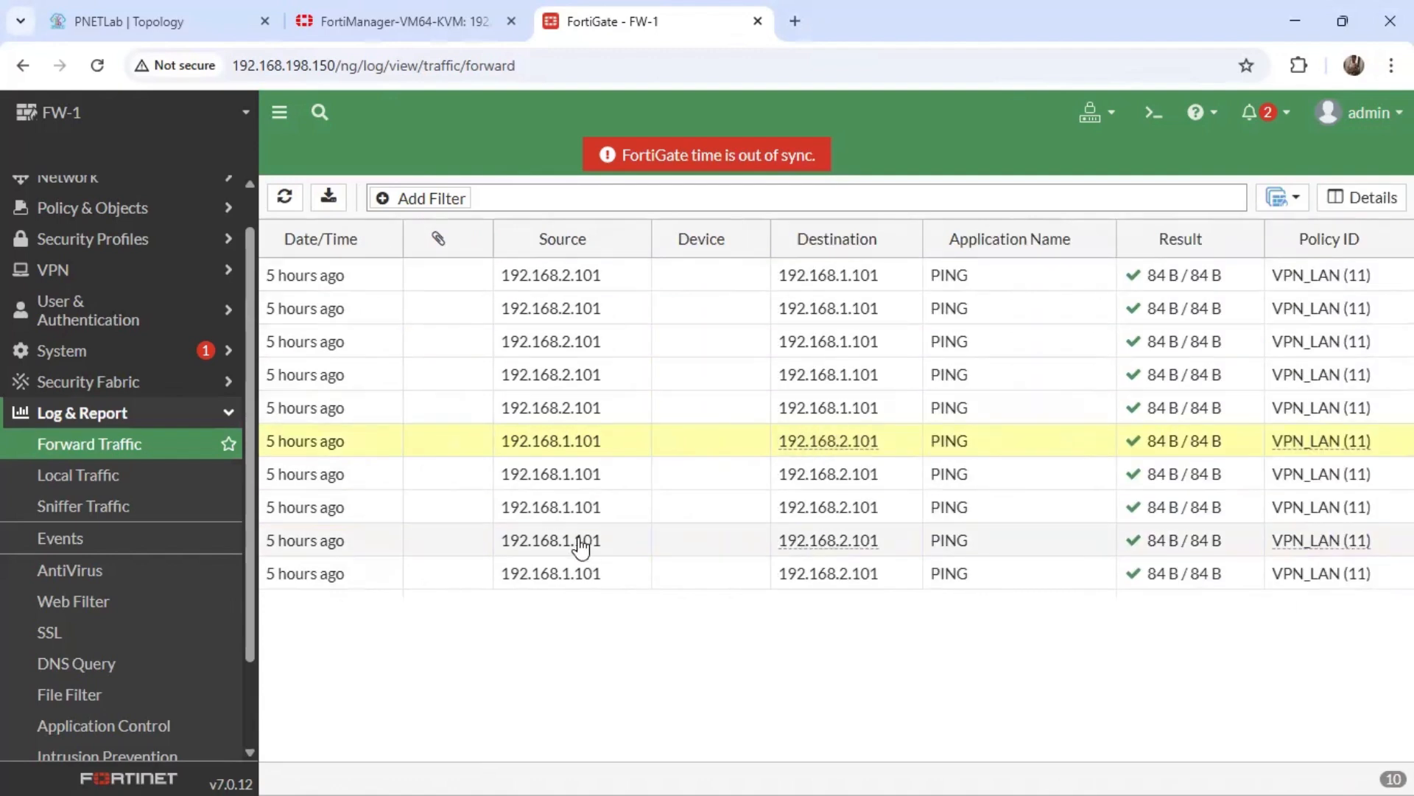
Check the source and destination interfaces of the fifth log entry, a ping from 192.168.2.101 to 192.168.1.101, and close its details.
left_click(586, 420)
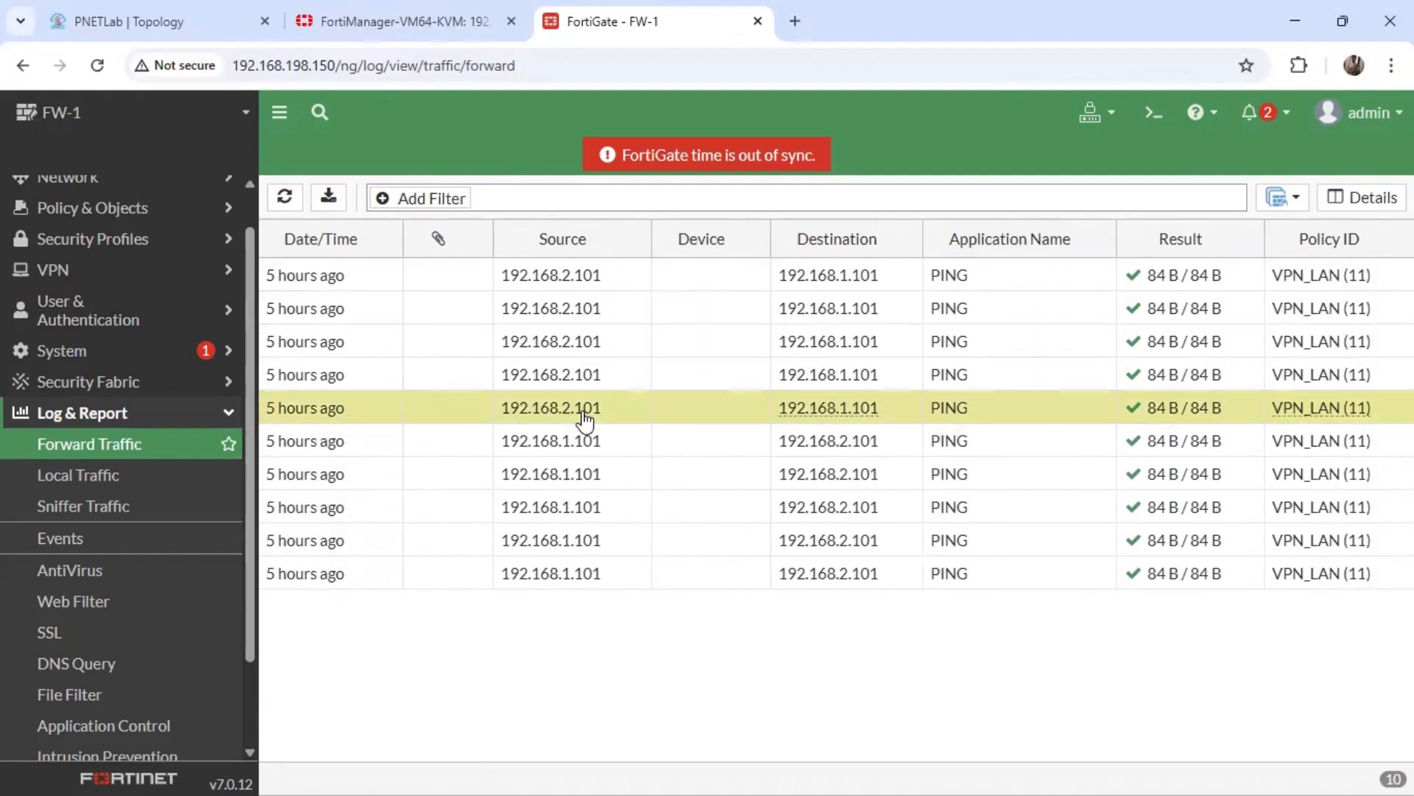
double_click(585, 419)
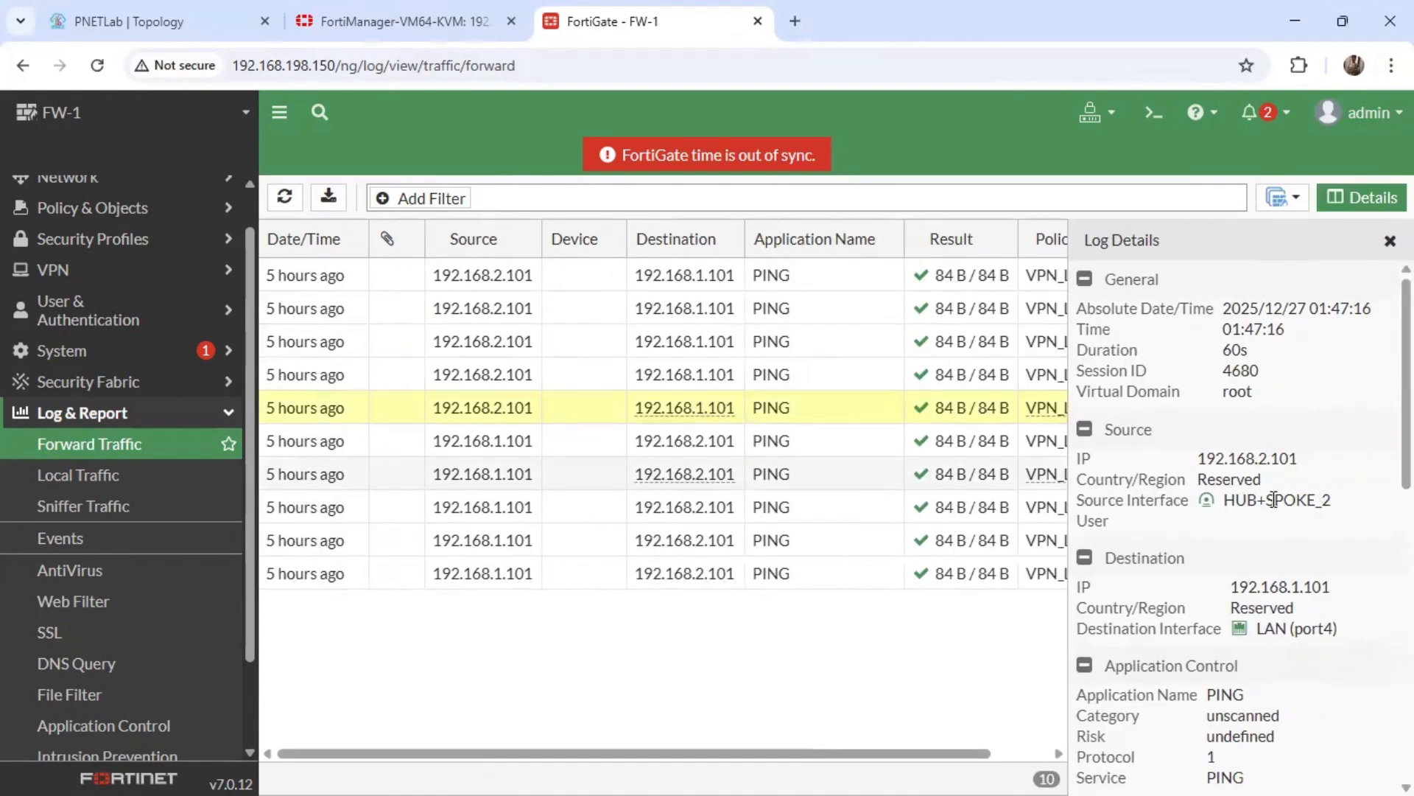
triple_click(1274, 500)
triple_click(1298, 630)
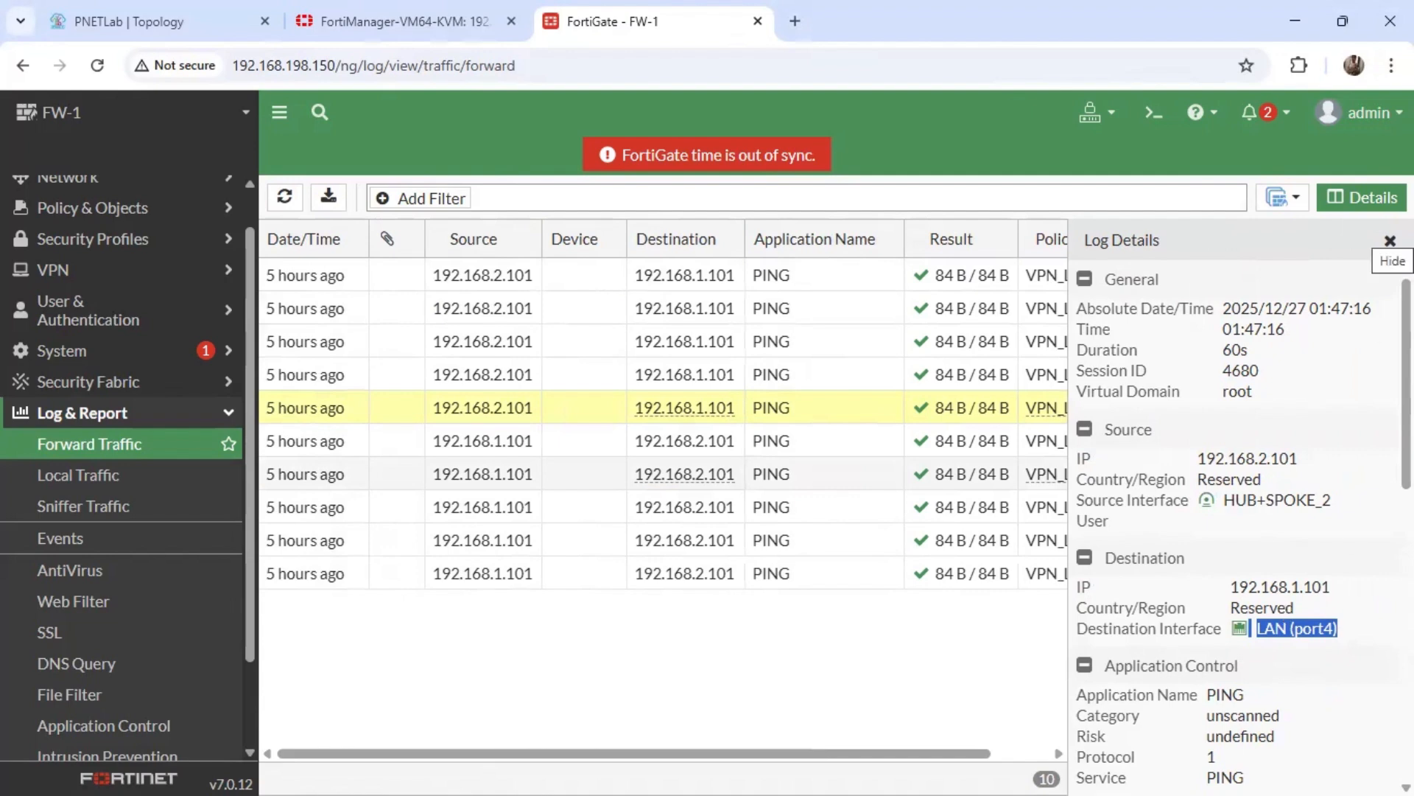
left_click(1390, 241)
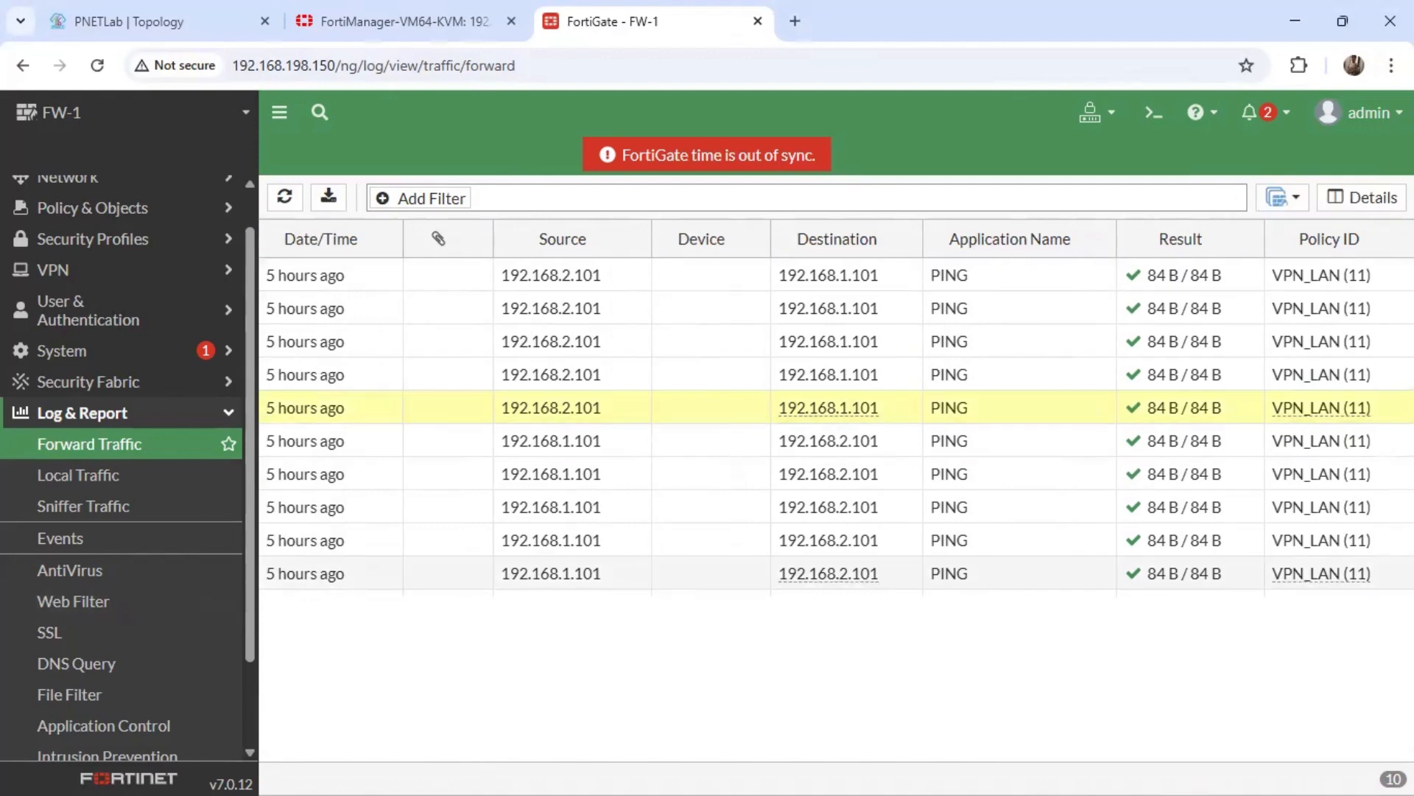